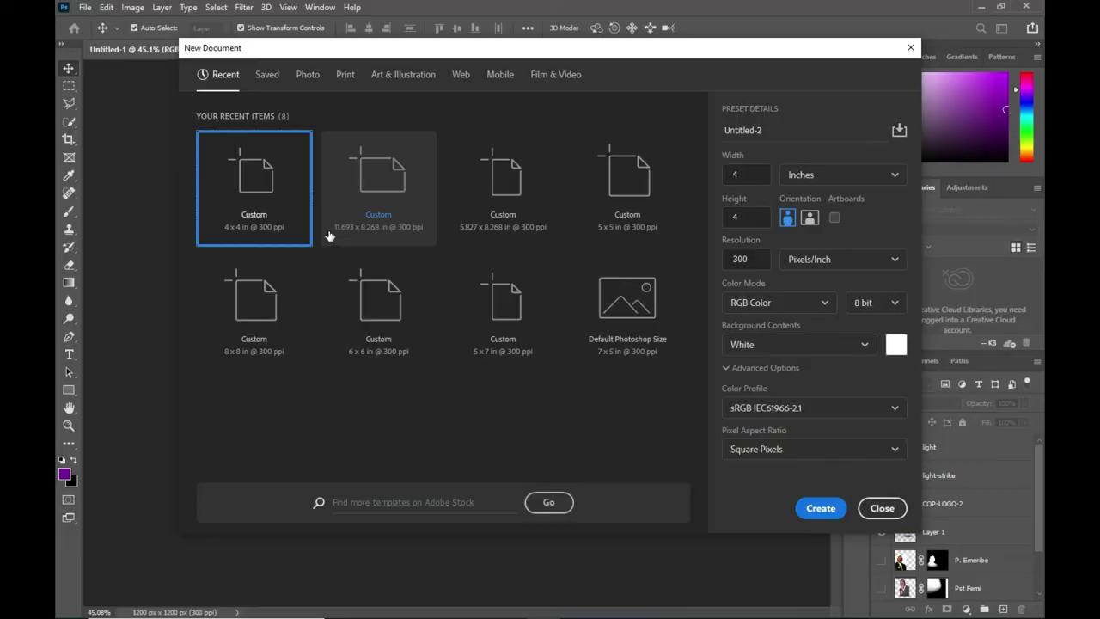
Create an A5 portrait print document in inches, 5.827 x 8.268 in at 300 ppi
left_click(345, 76)
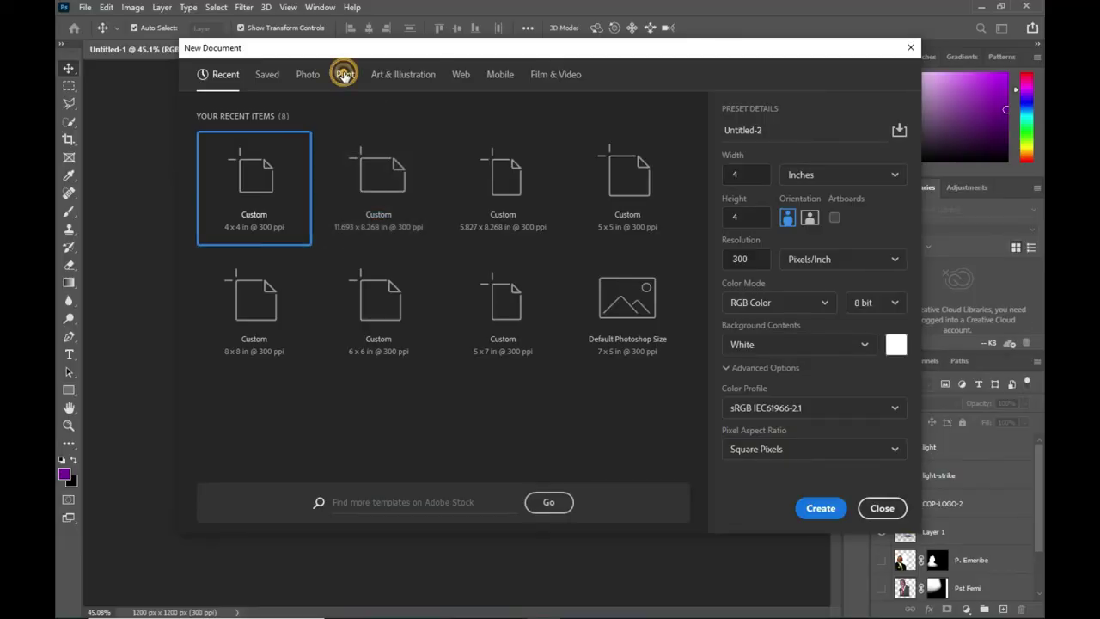
left_click(377, 318)
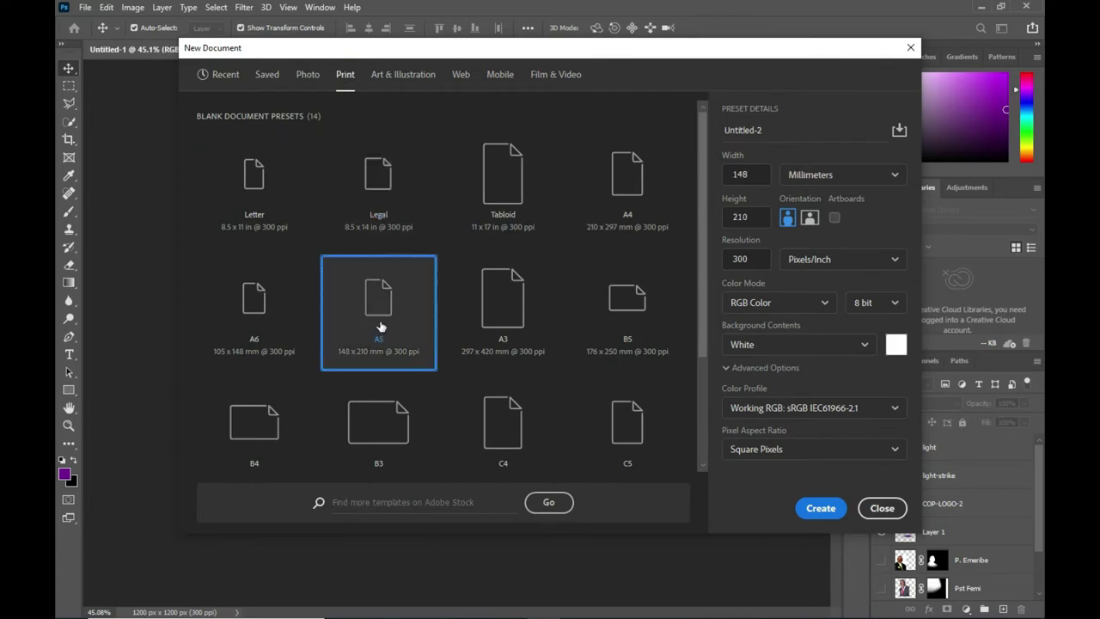
left_click(860, 175)
left_click(808, 226)
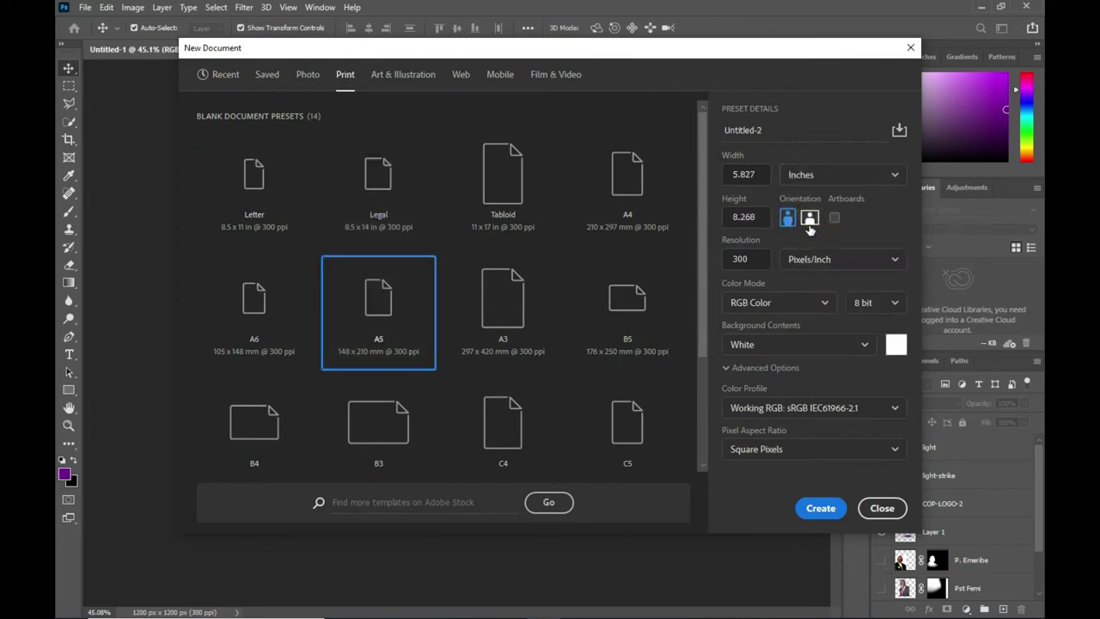
left_click(822, 511)
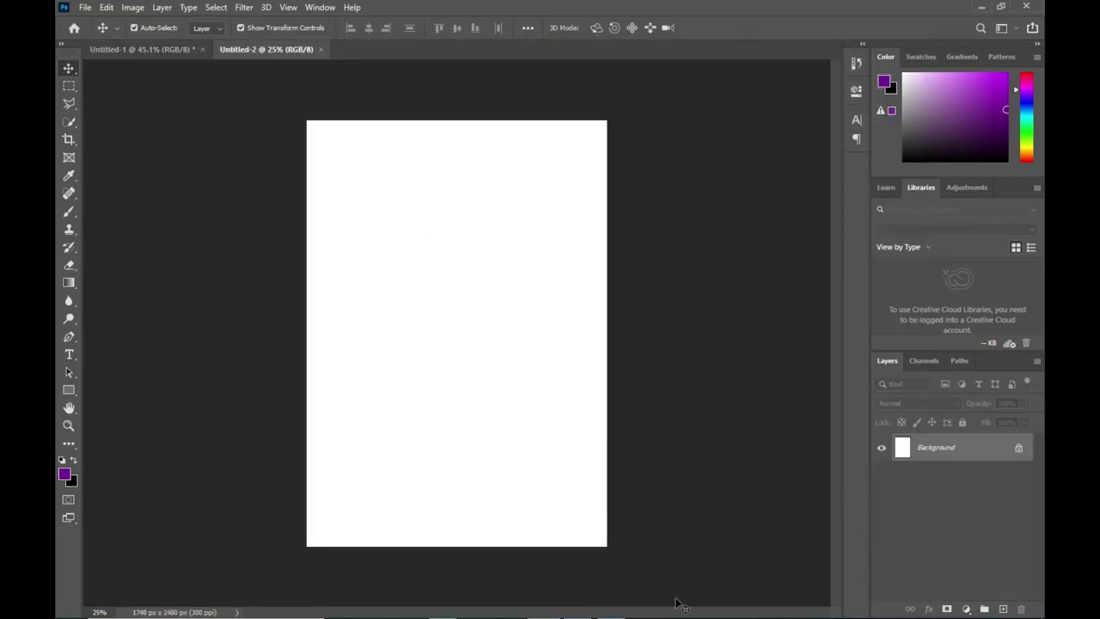
Add a light pink Solid Color fill layer with hex f1c9ff
left_click(612, 612)
left_click_drag(258, 162, 191, 170)
key("ctrl+c")
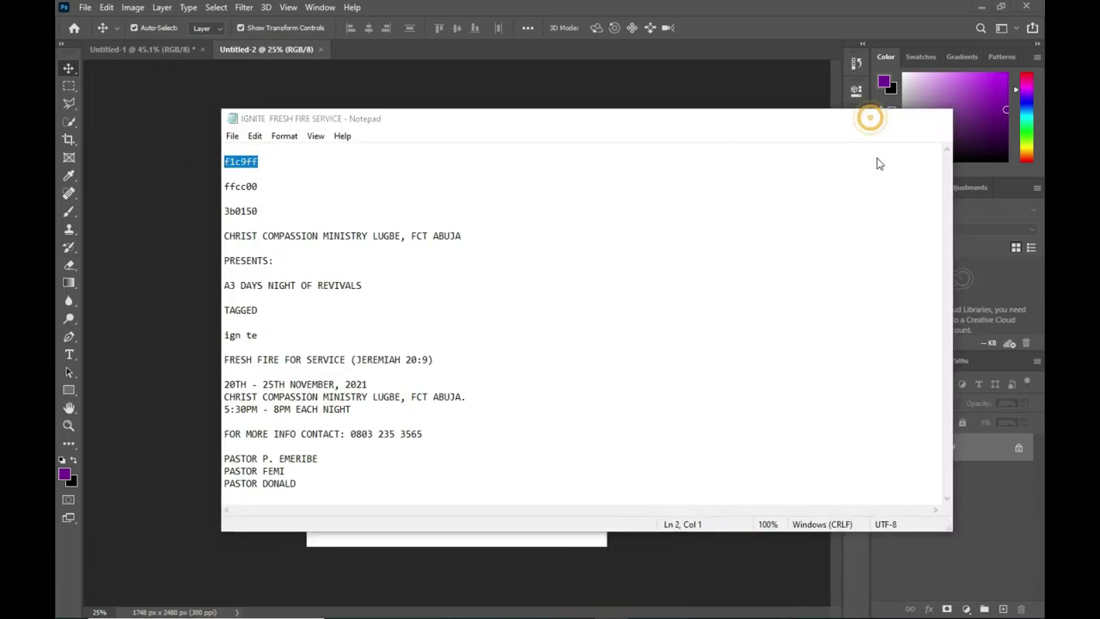
left_click(874, 117)
left_click(966, 609)
left_click(967, 372)
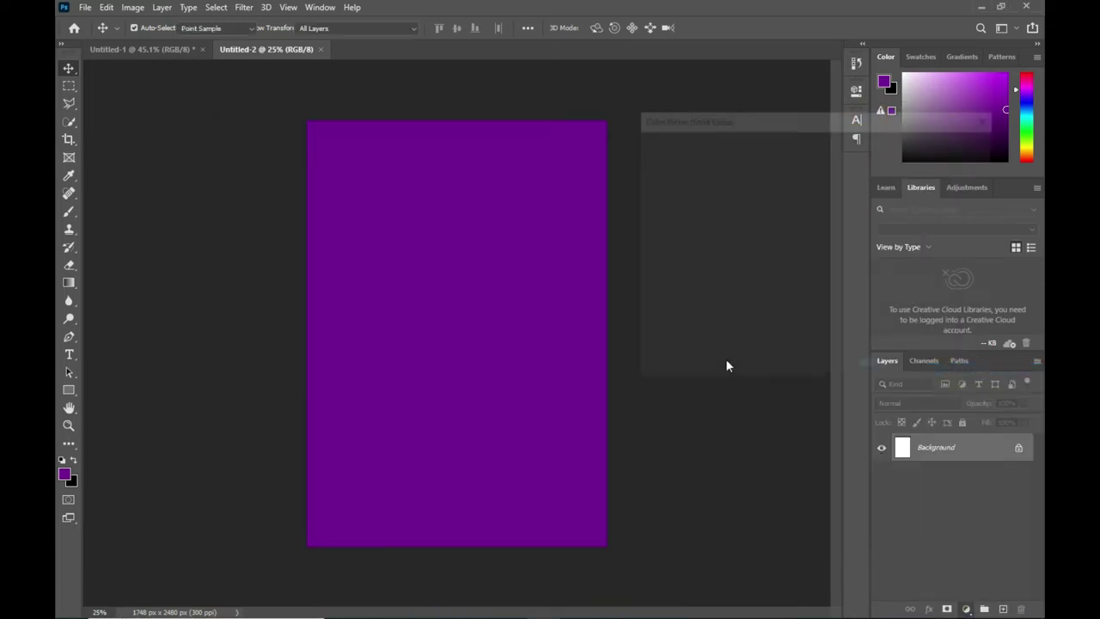
key("ctrl+v")
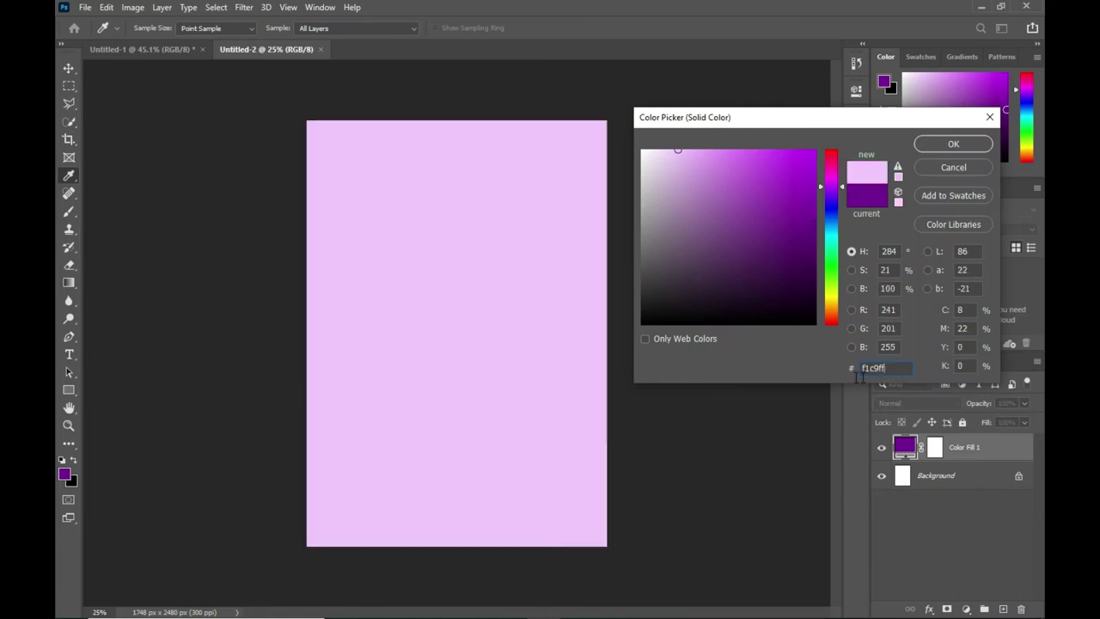
left_click(940, 146)
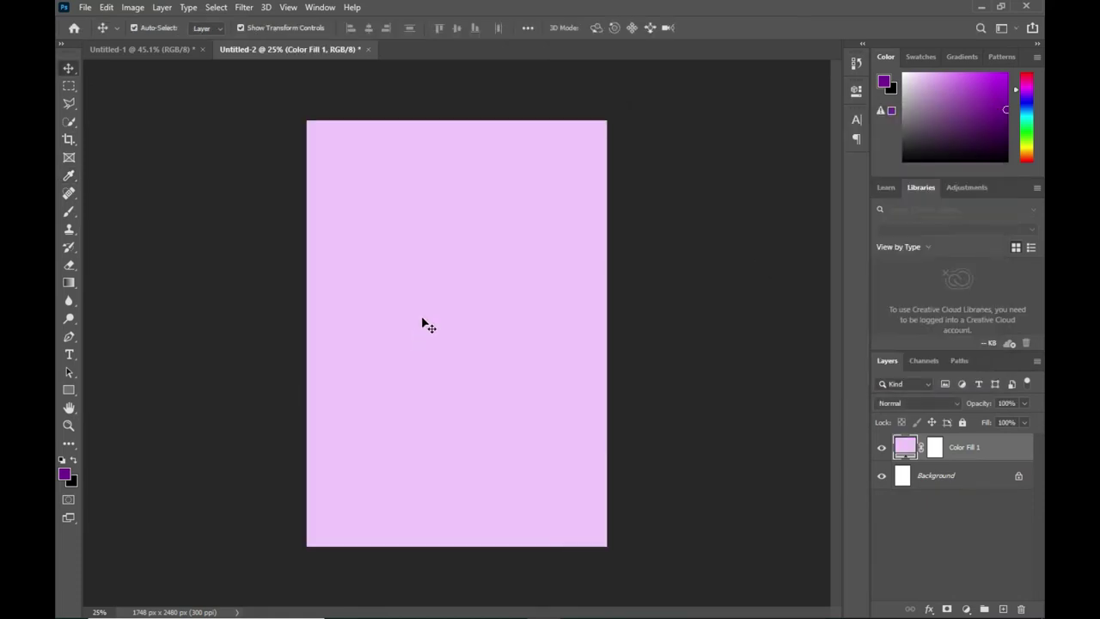
Add vertical guides at 50% and 5%
left_click(288, 8)
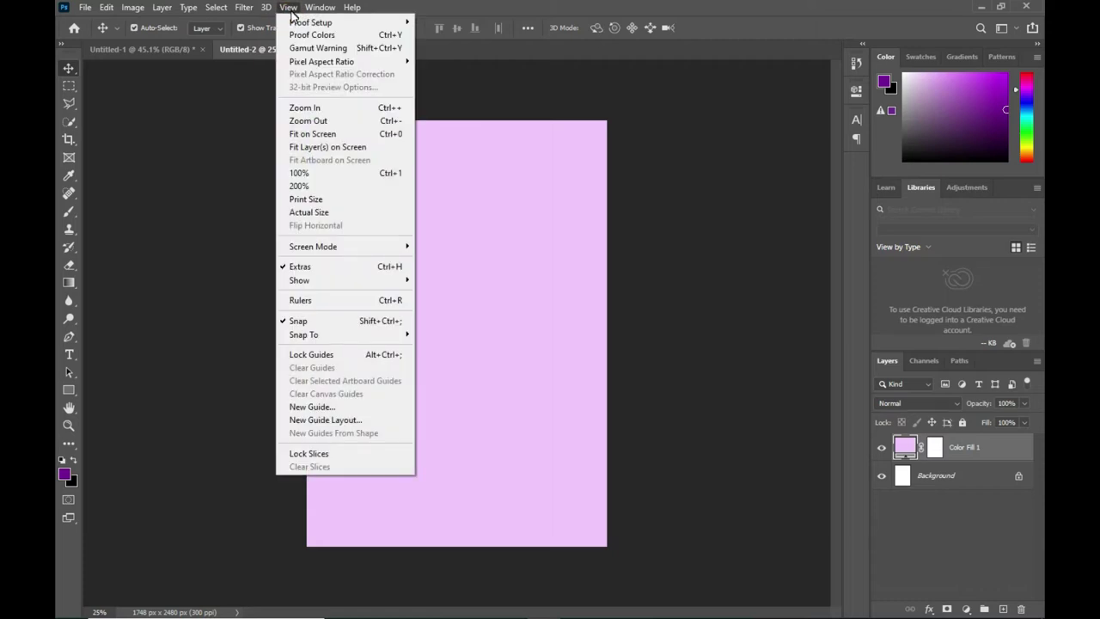
left_click(321, 406)
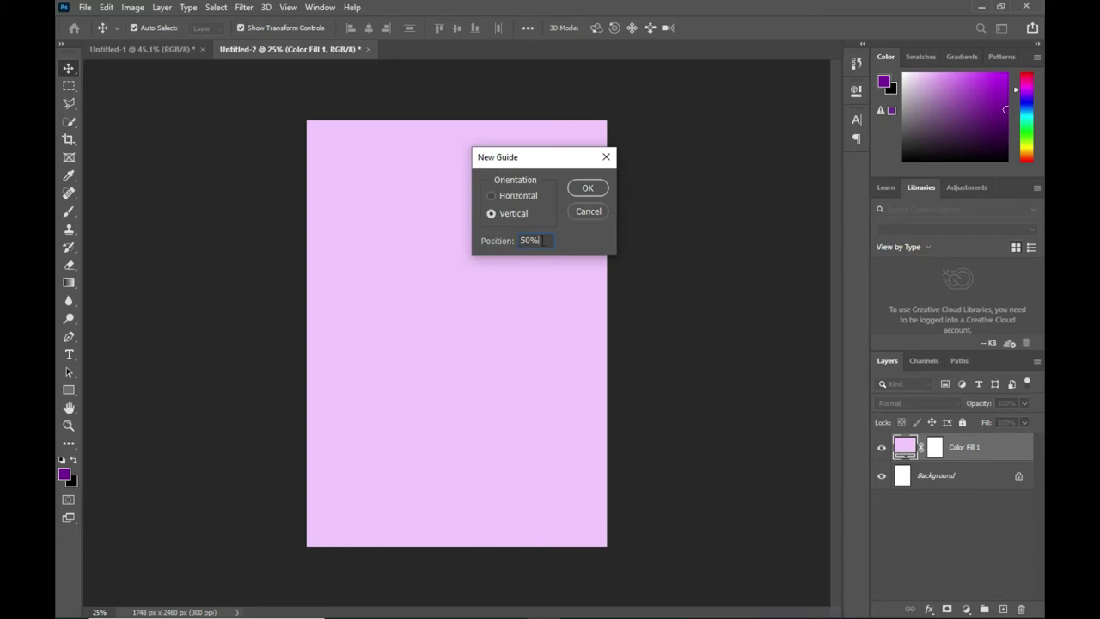
key("Return")
left_click(285, 8)
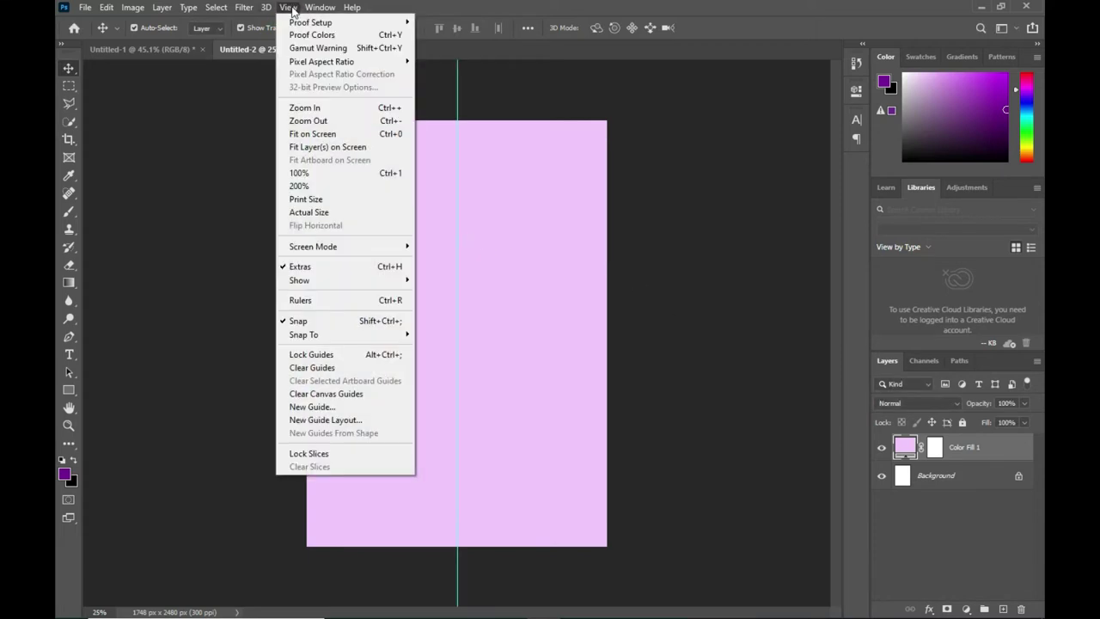
left_click(320, 407)
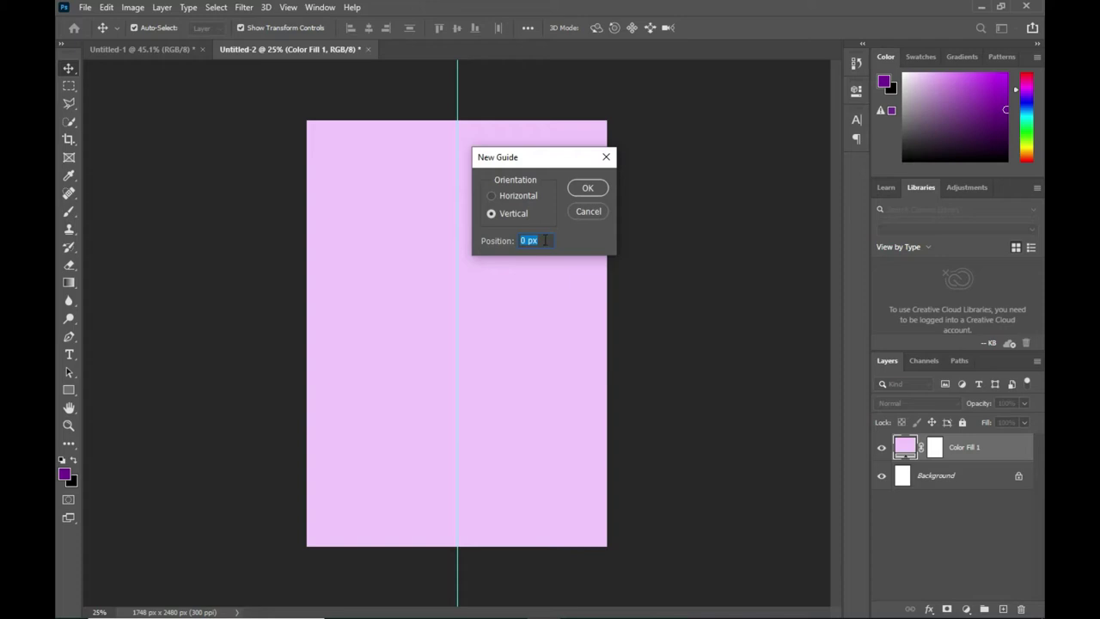
left_click(589, 190)
left_click(589, 188)
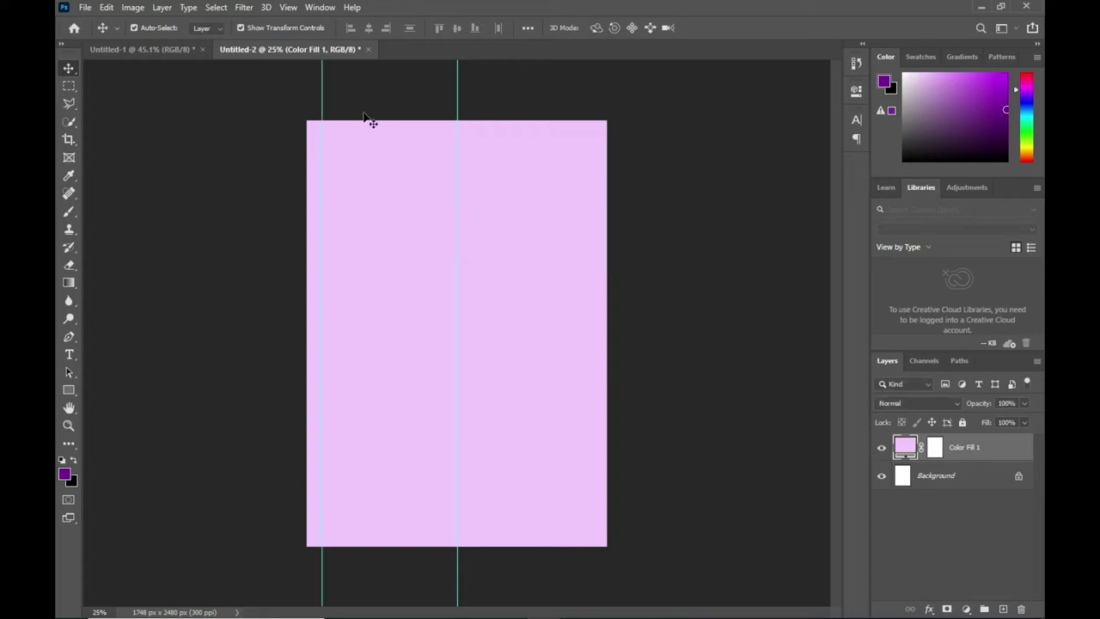
Add a vertical guide at 95% and a horizontal guide at 40%
left_click(288, 8)
left_click(314, 407)
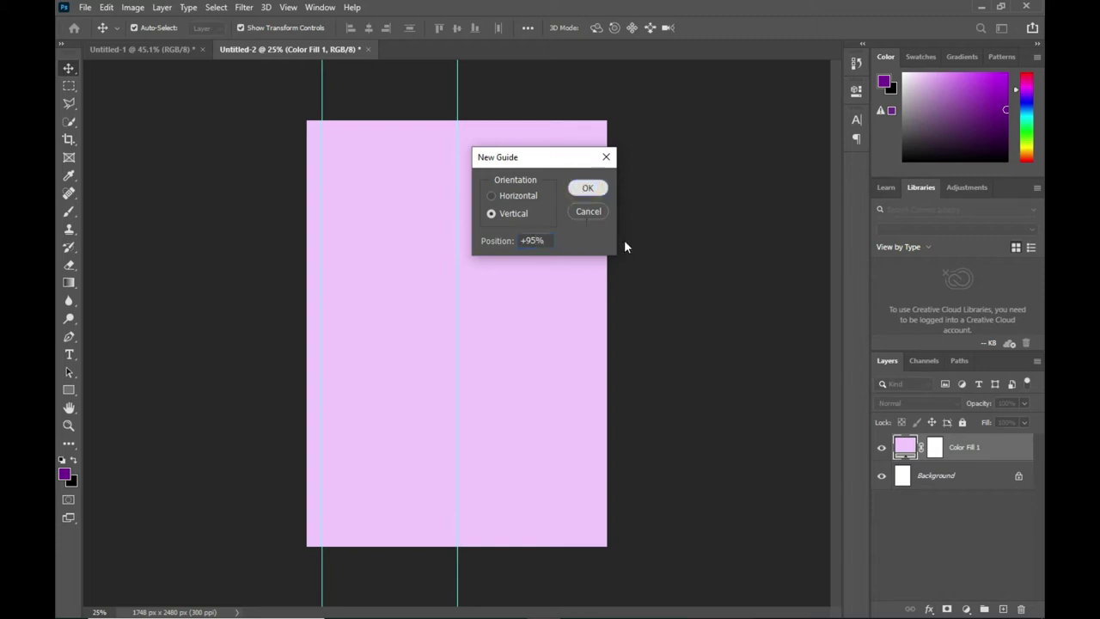
key("Return")
left_click(288, 8)
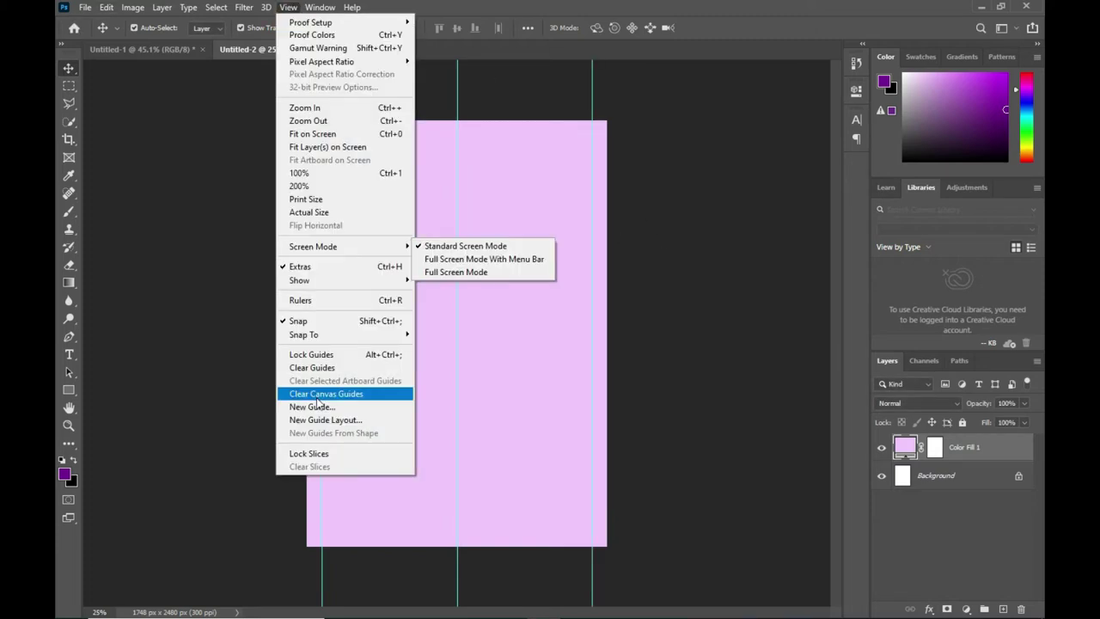
left_click(314, 406)
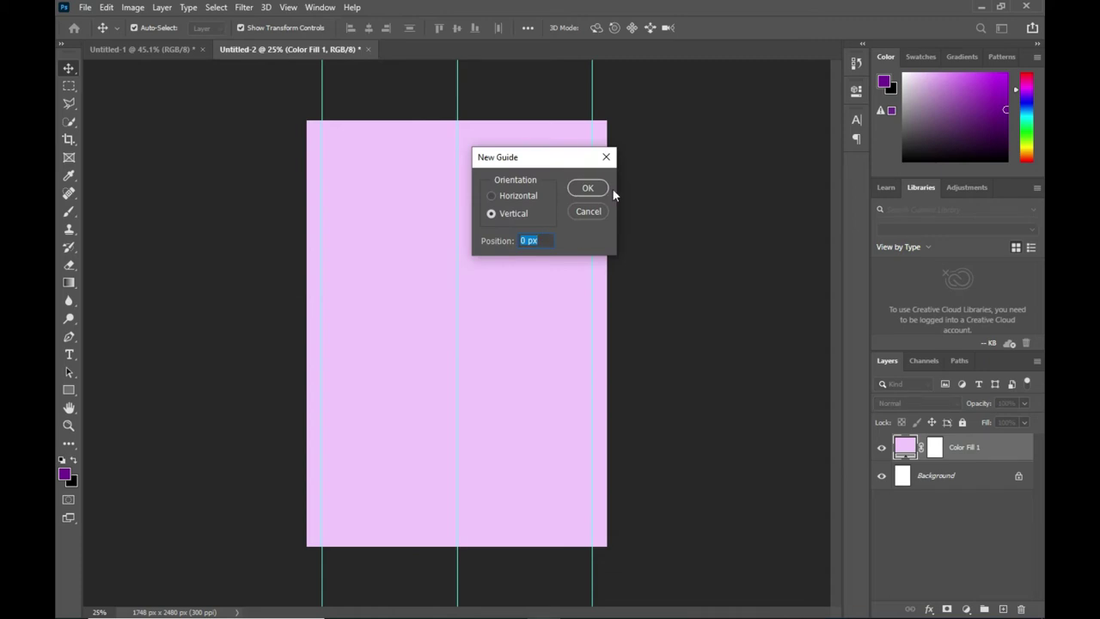
left_click(491, 196)
left_click(574, 189)
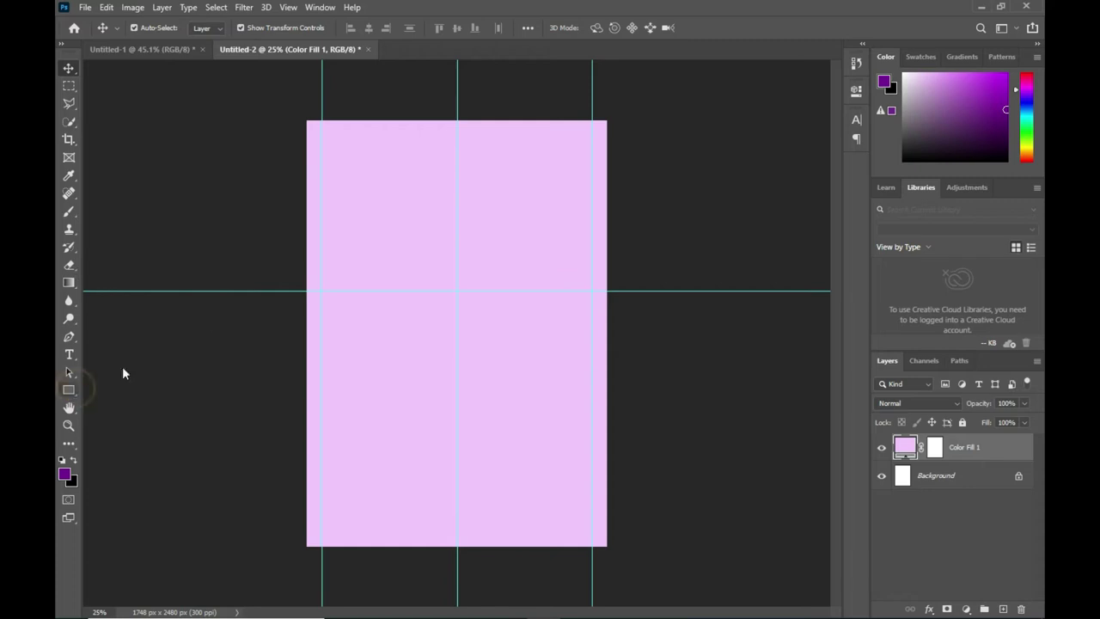
key("u")
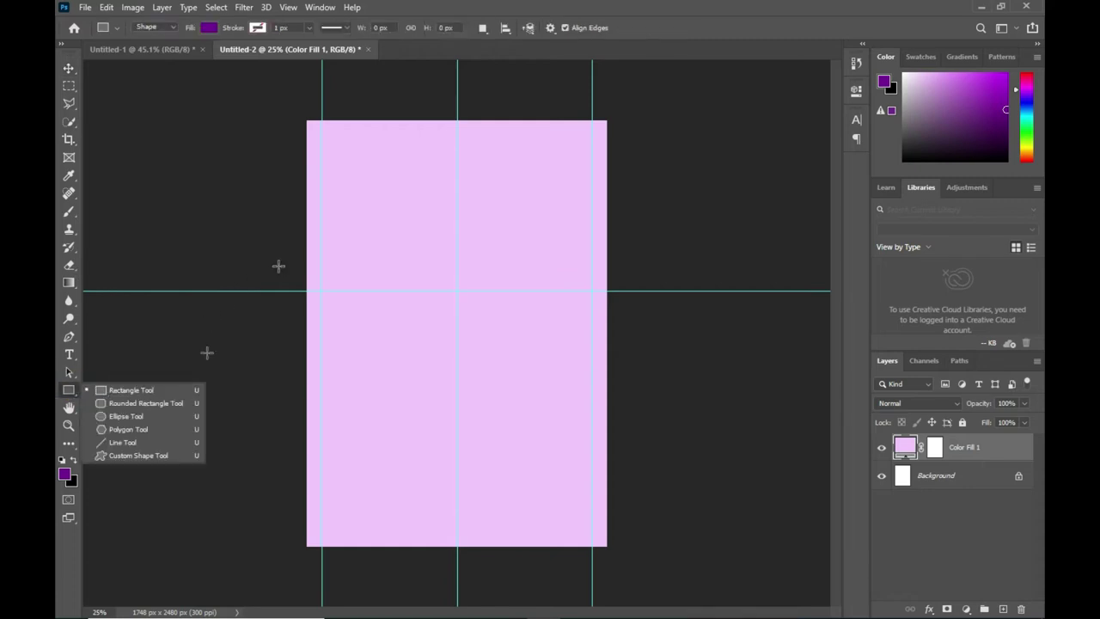
Draw a rectangle covering the lower part of the canvas
left_click_drag(286, 250, 625, 560)
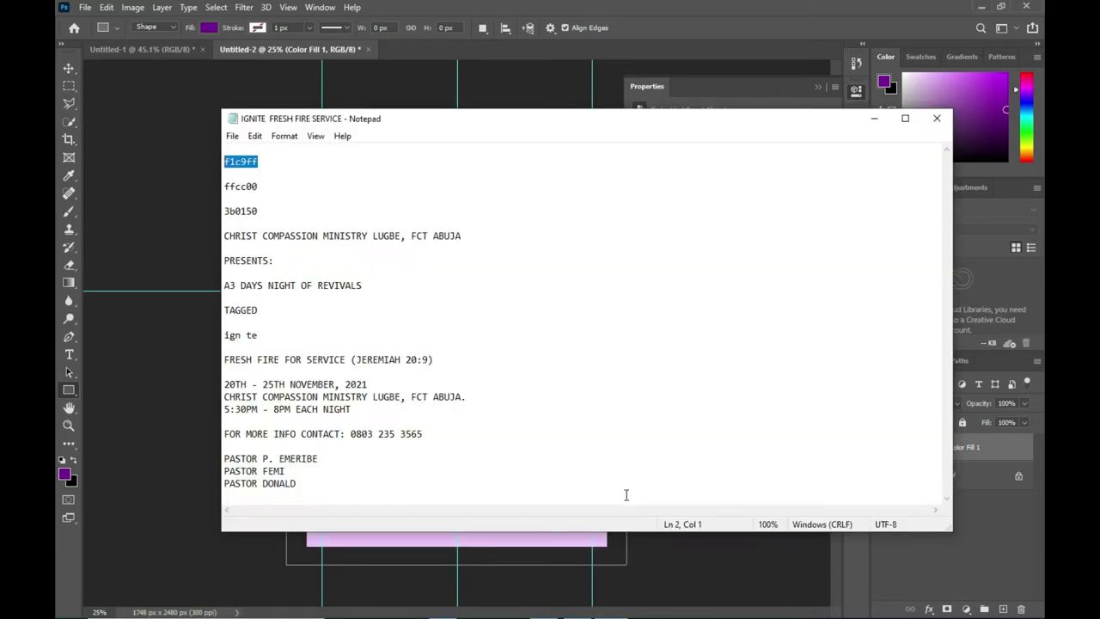
left_click(618, 612)
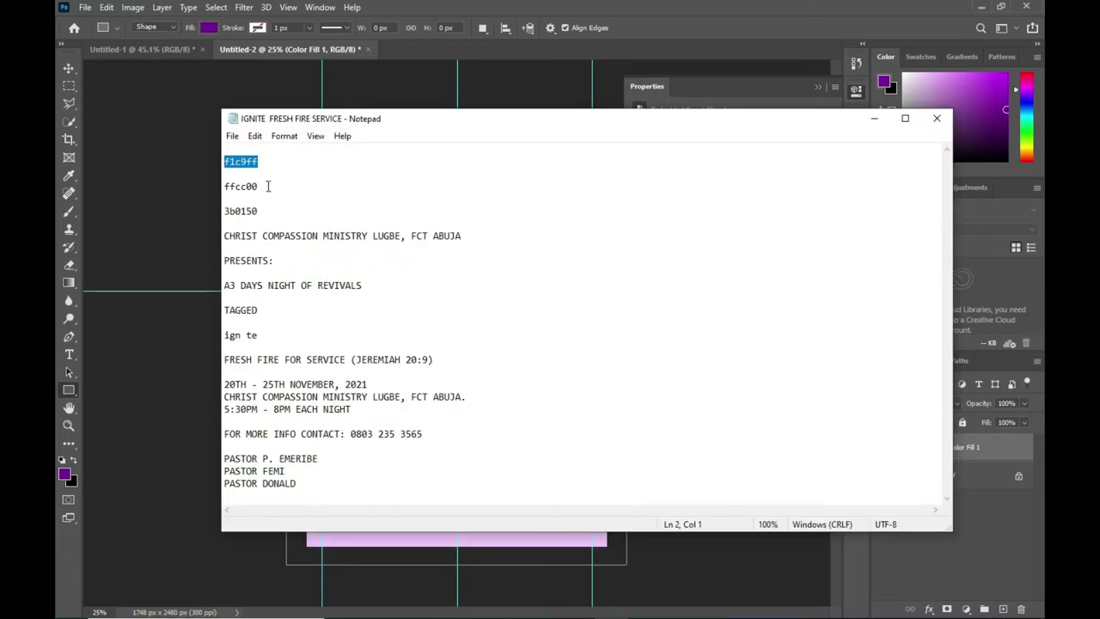
triple_click(237, 186)
right_click(237, 185)
left_click(258, 229)
left_click(874, 118)
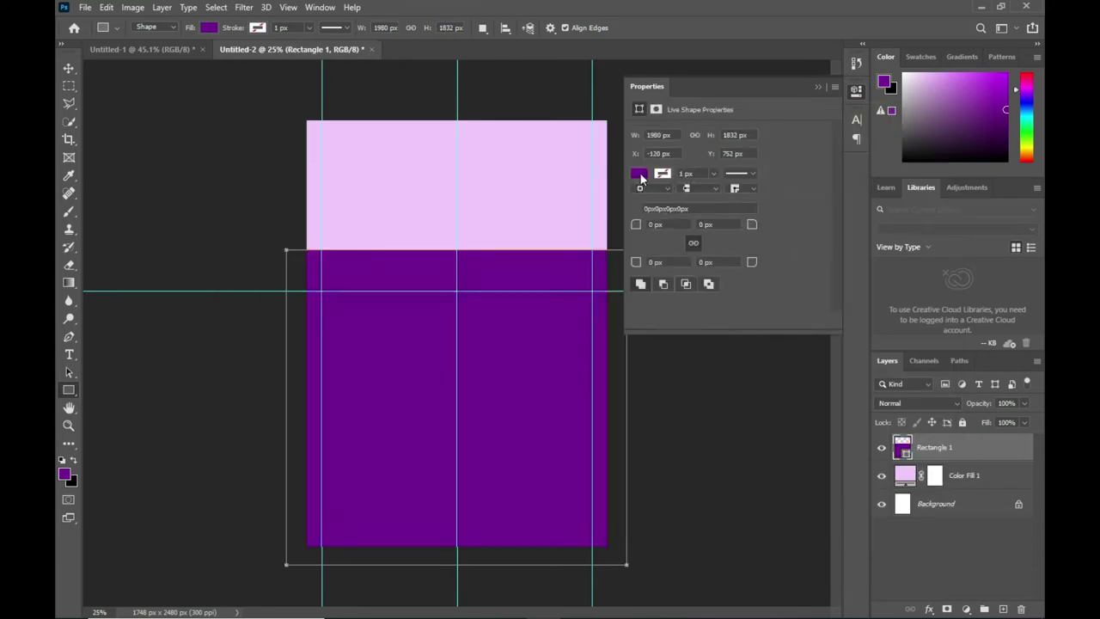
left_click(638, 174)
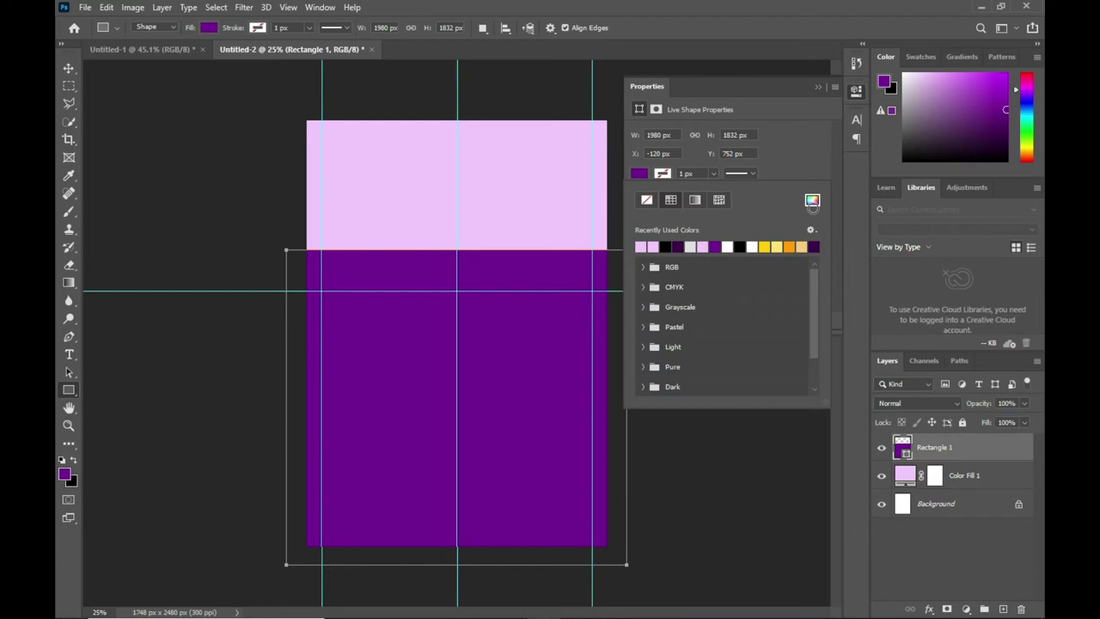
Fill the rectangle with dark purple 3b0150
key("alt+Tab")
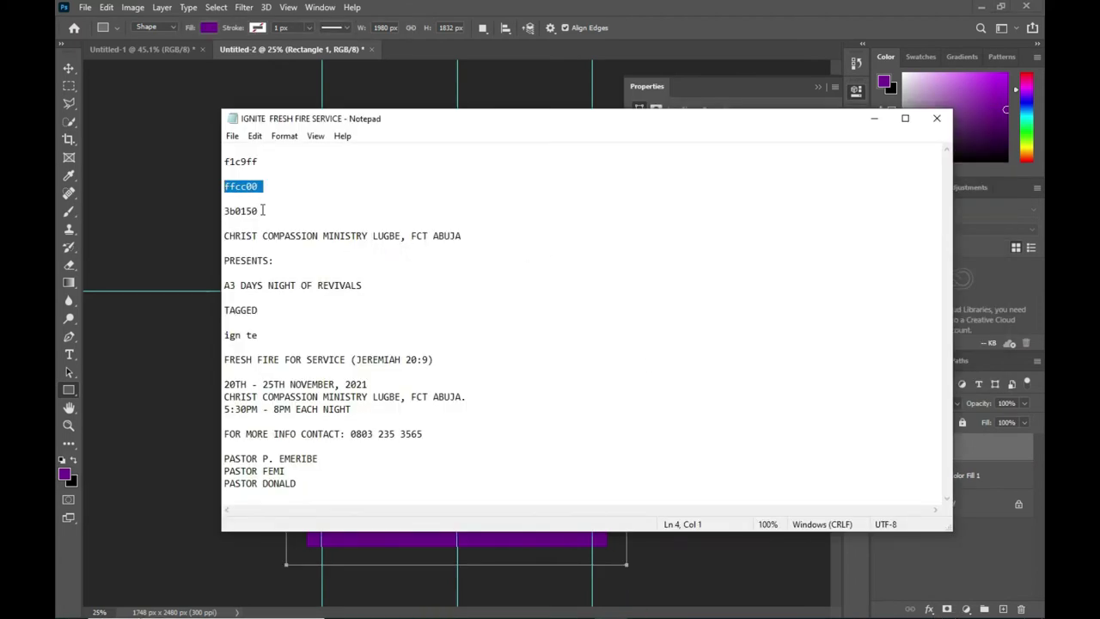
left_click_drag(263, 210, 225, 211)
left_click(874, 118)
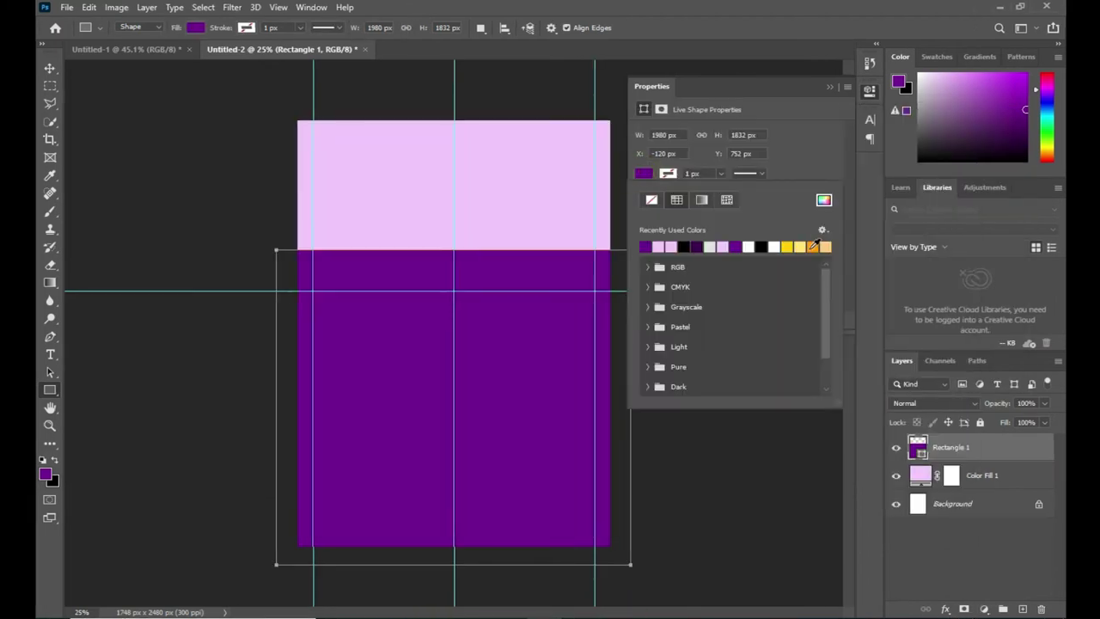
left_click(825, 199)
key("ctrl+v")
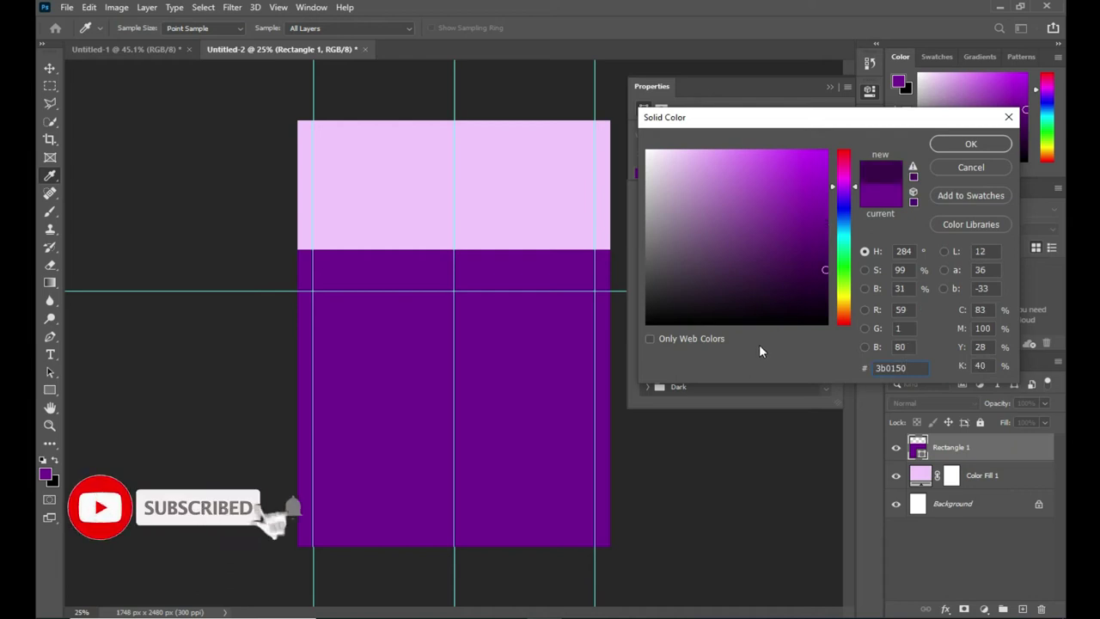
left_click(968, 145)
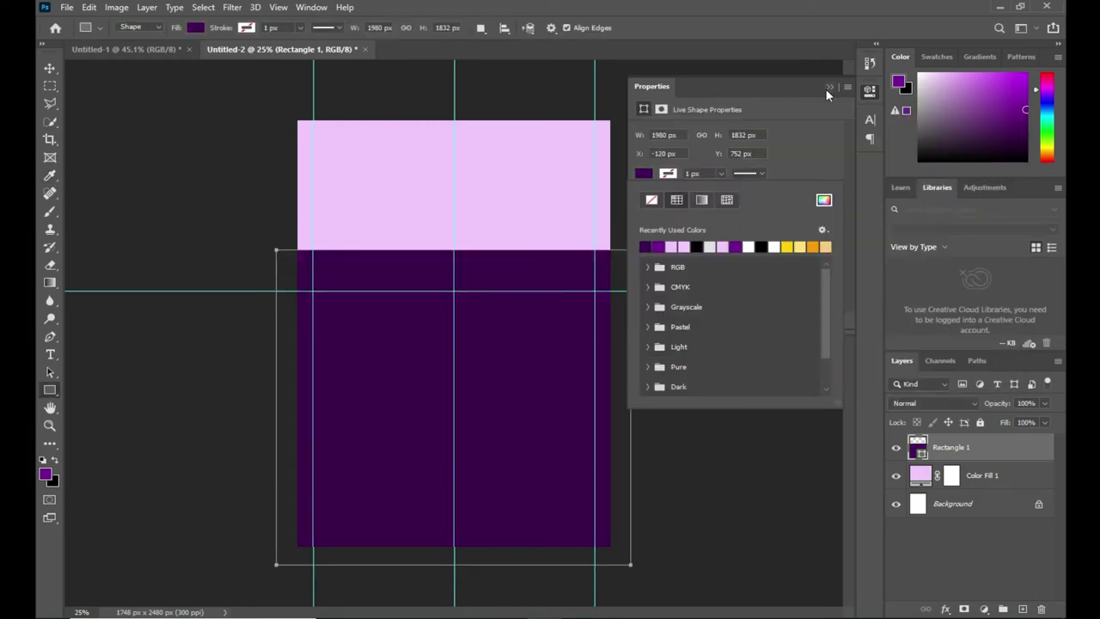
left_click(830, 86)
Rasterize the purple Rectangle 1 layer
key("v")
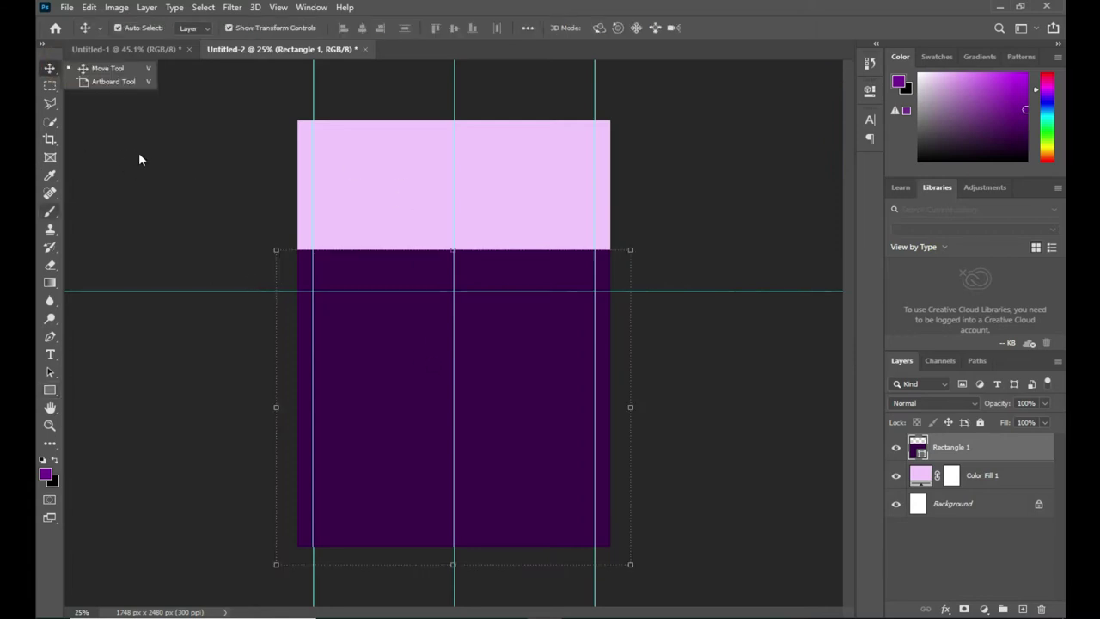
left_click(870, 410)
right_click(952, 458)
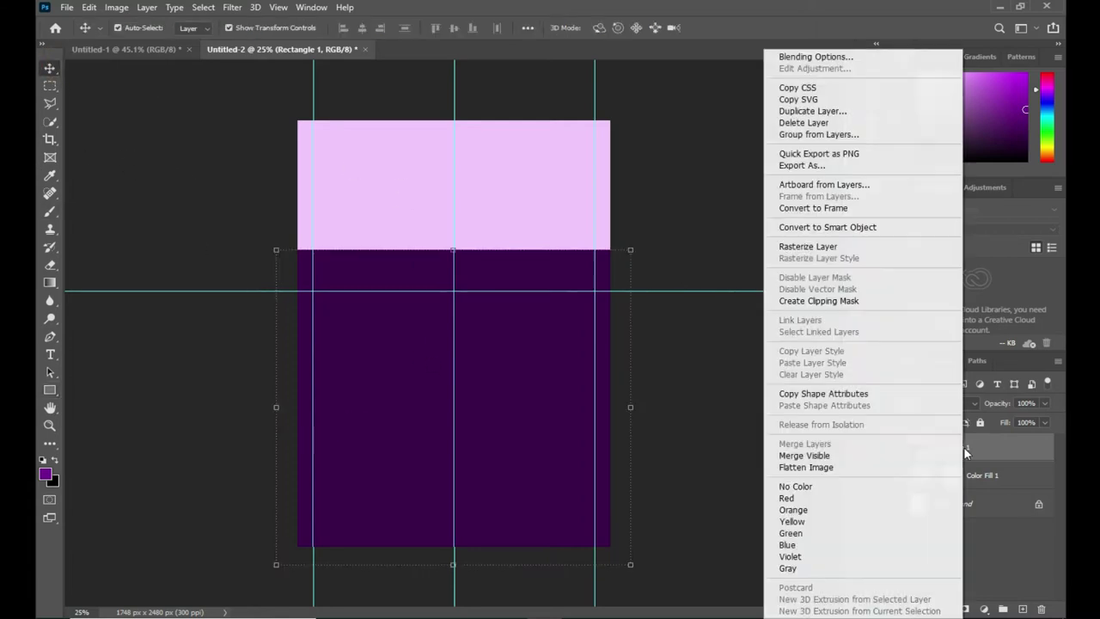
left_click(810, 246)
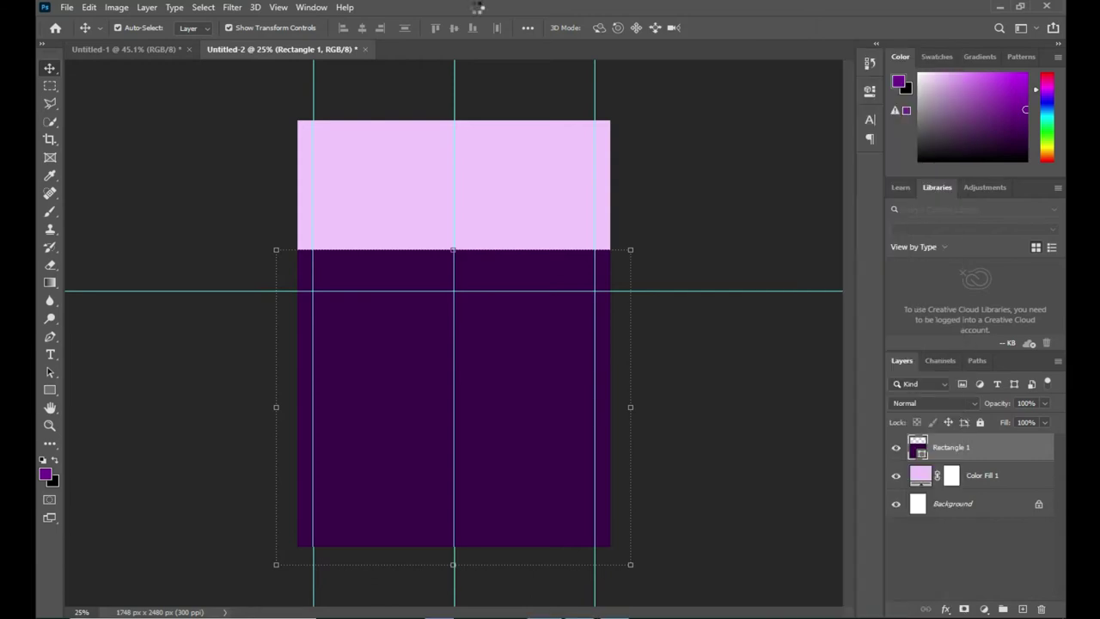
Select a V-shaped area across the panel's top edge, dipping to the centre guide
left_click(50, 104)
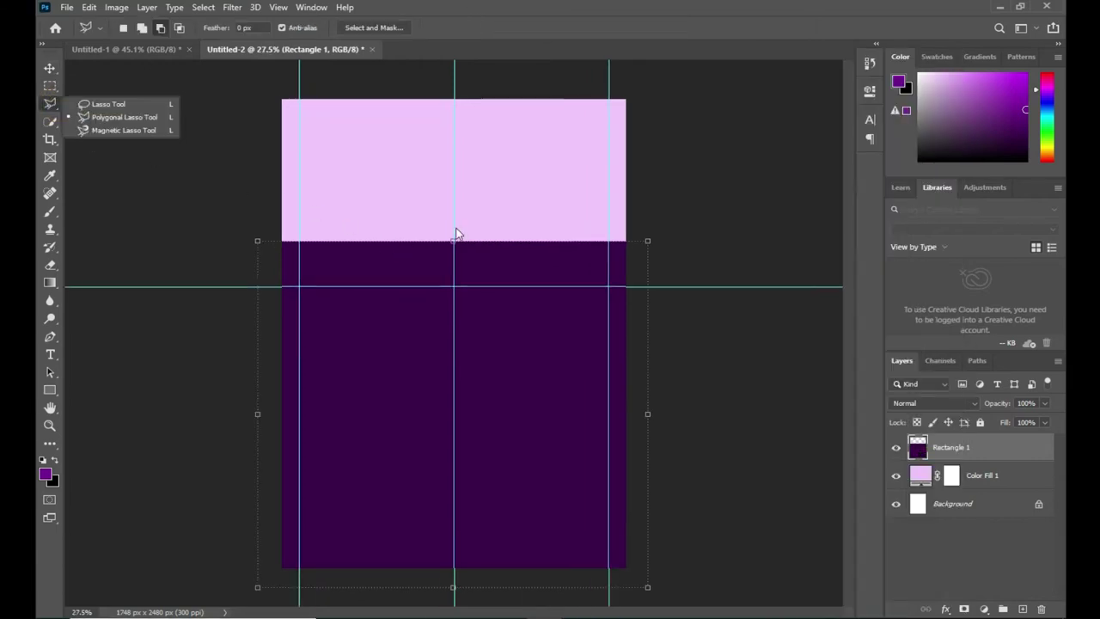
scroll(454, 233, "up", 2)
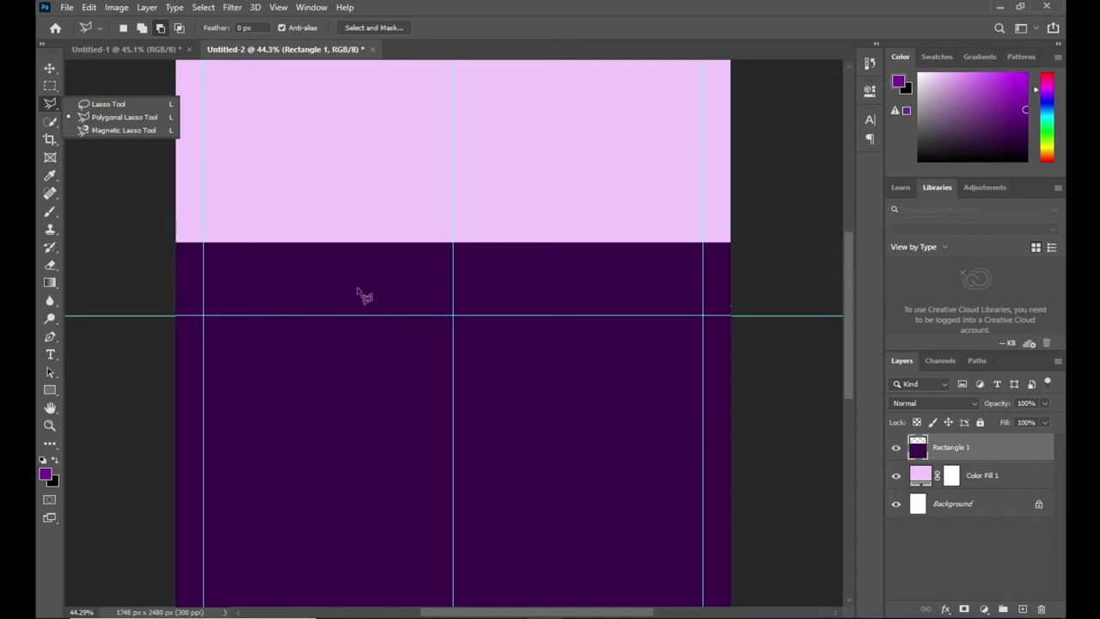
left_click(453, 316)
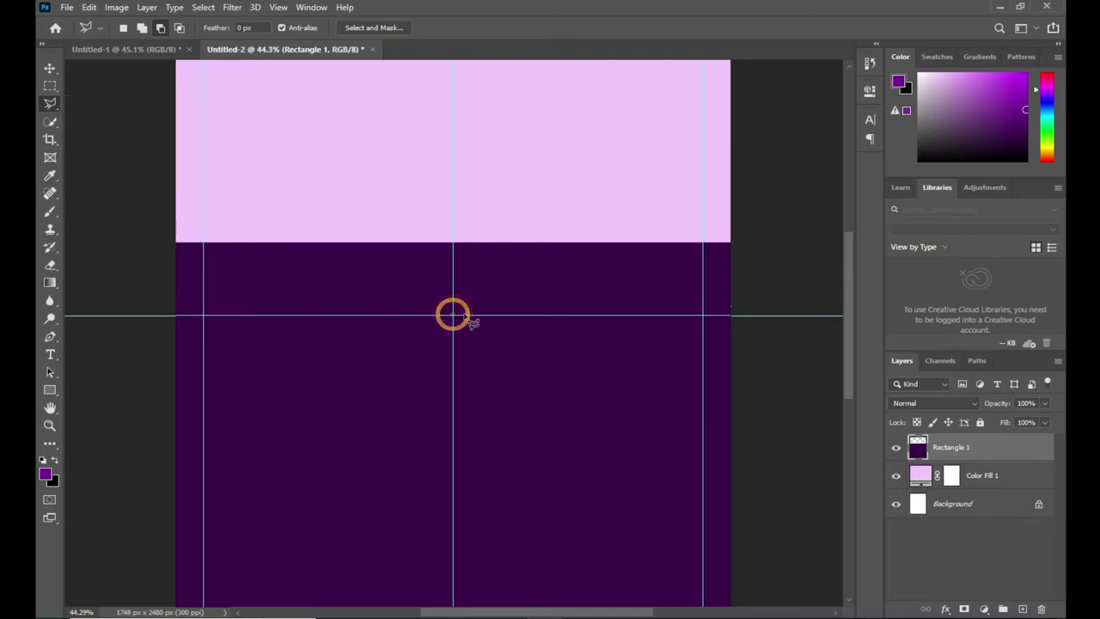
left_click(804, 224)
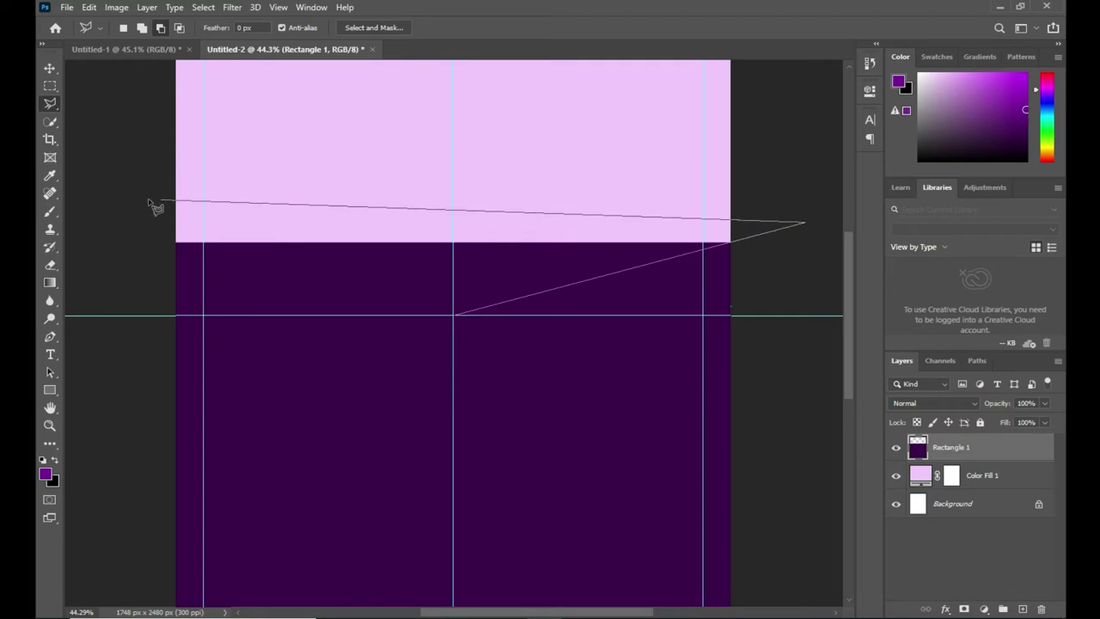
left_click(134, 225)
left_click(176, 243)
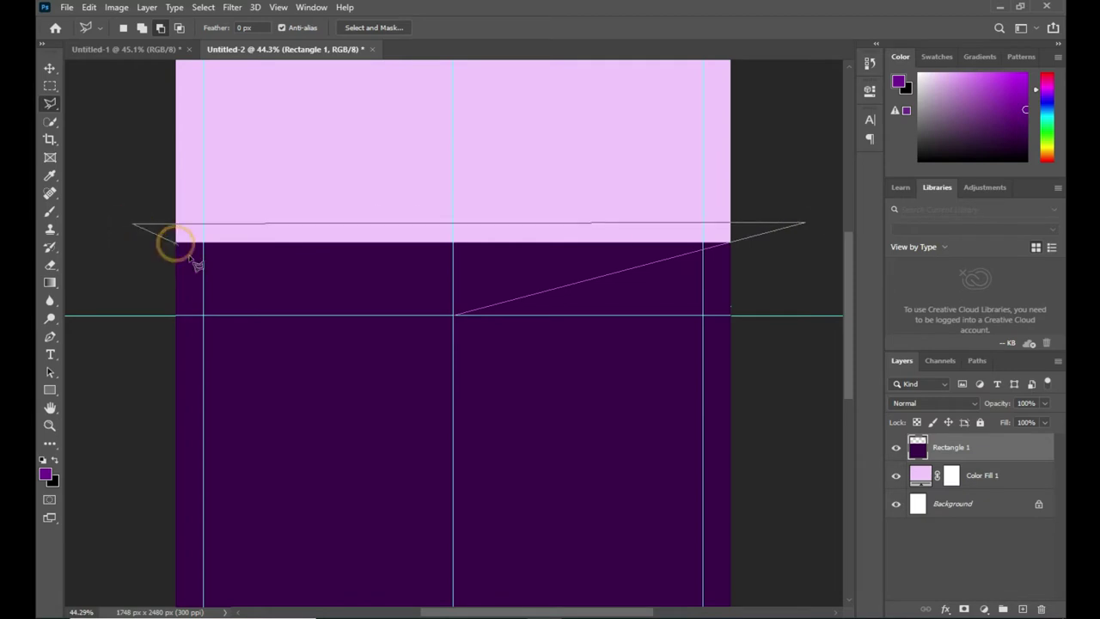
left_click(453, 315)
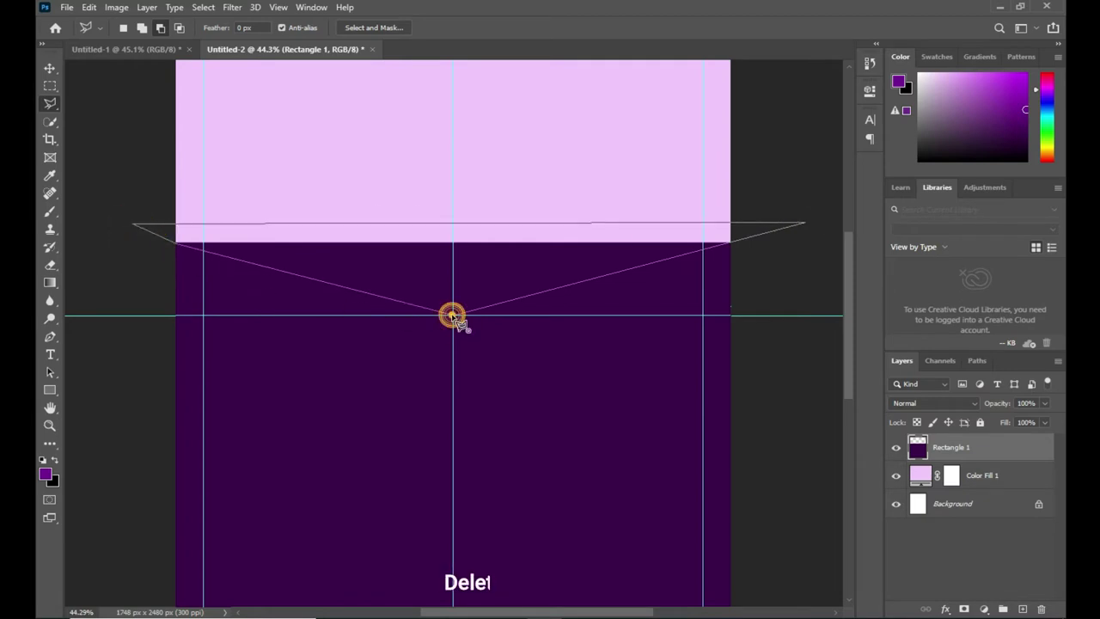
Delete the V-shaped area, deselect, and fit the page on screen
scroll(431, 269, "down", 1)
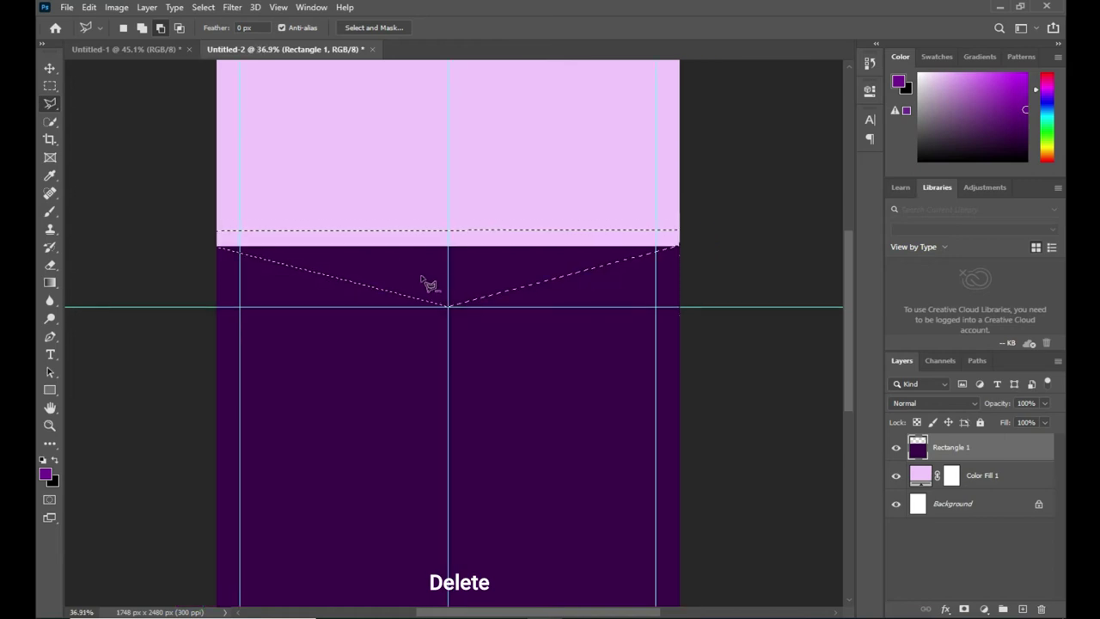
key("Delete")
key("ctrl+d")
scroll(450, 249, "down", 3)
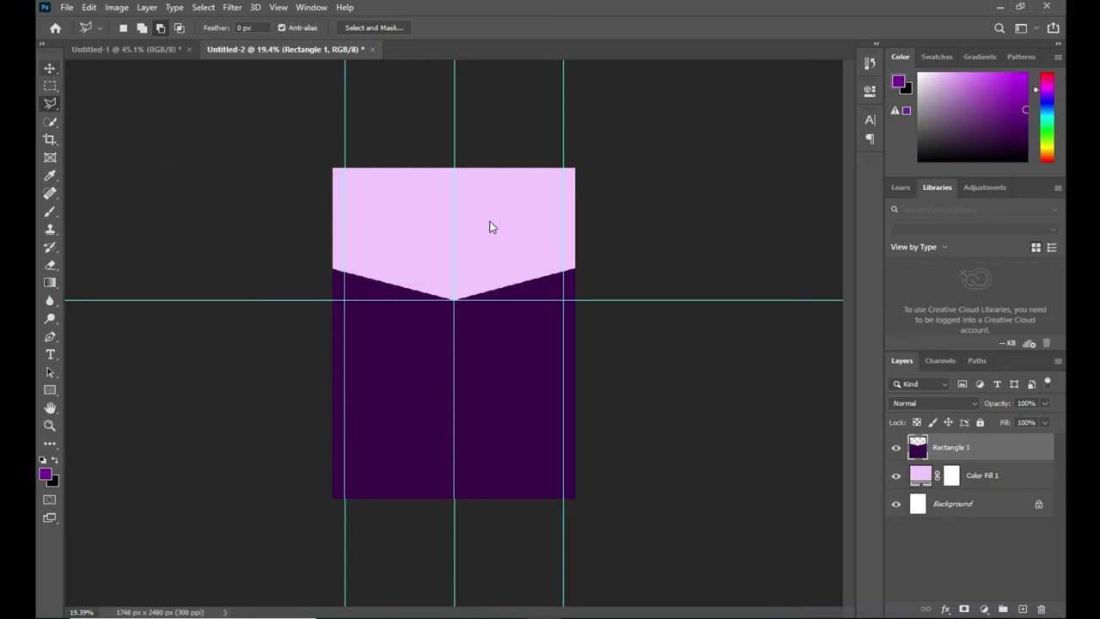
key("v")
key("ctrl+0")
left_click(262, 191)
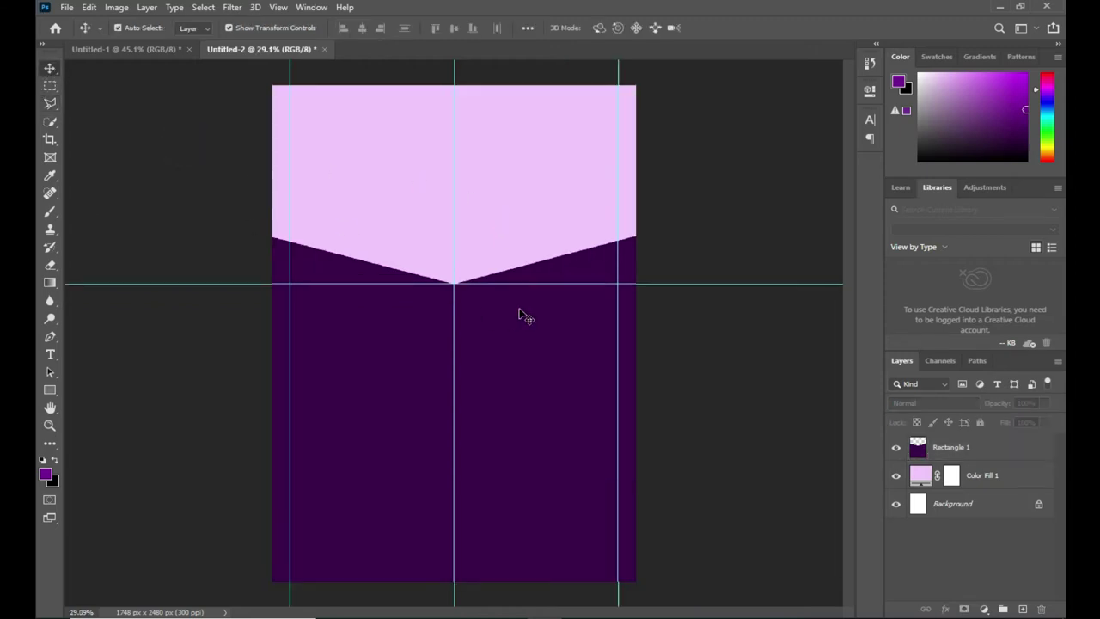
Bring the light-strike layer from Untitled-1 into the flyer, position it, and lower opacity to 56%
key("ctrl+Tab")
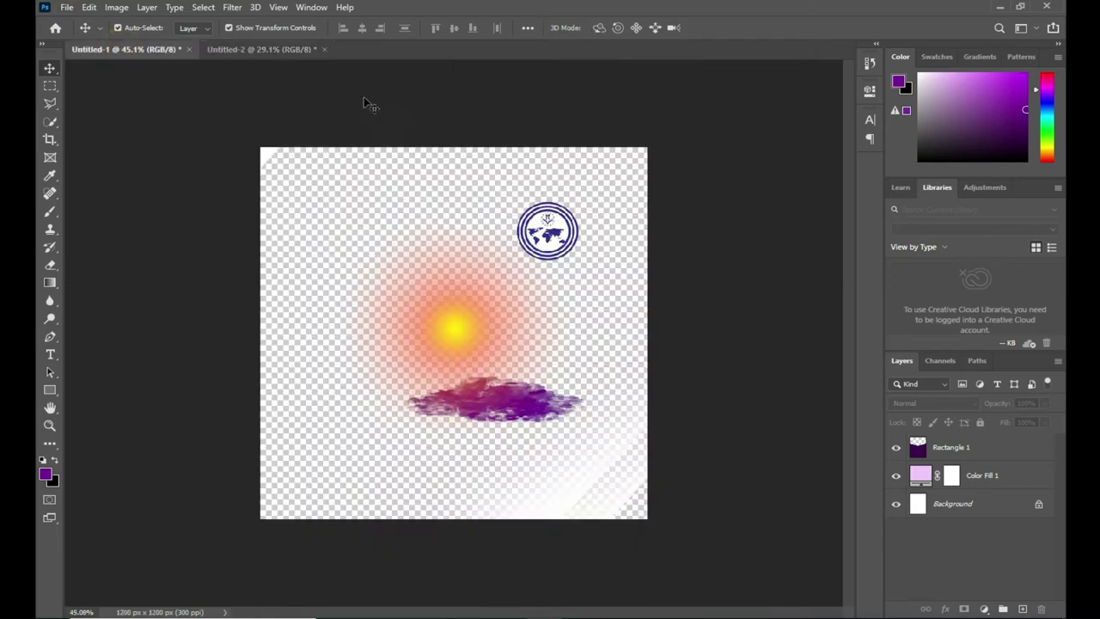
left_click_drag(593, 503, 434, 435)
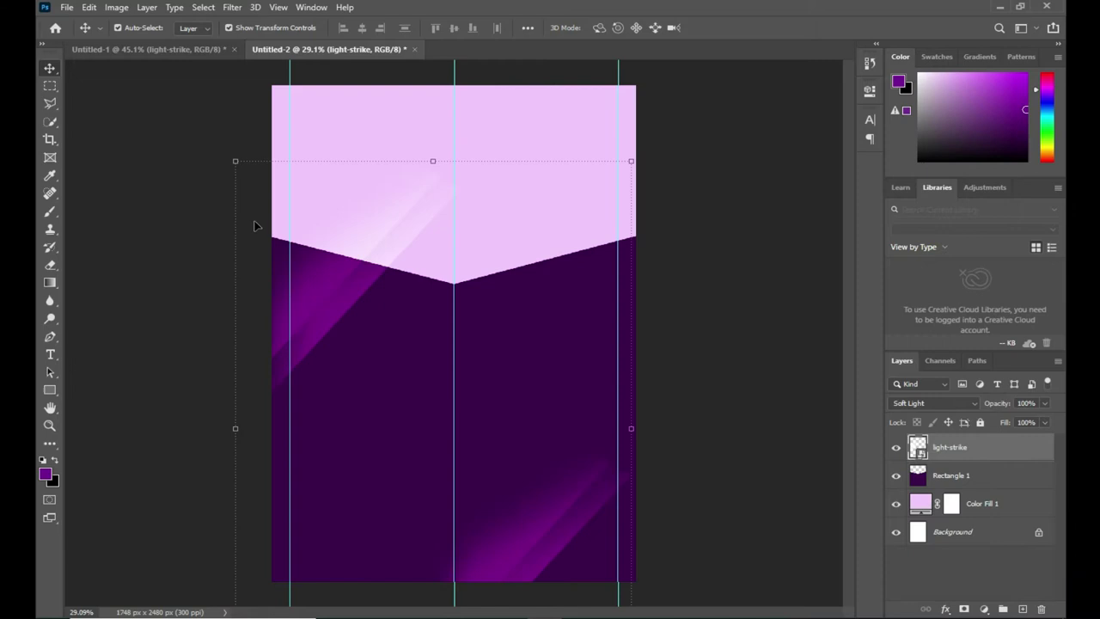
key("ctrl+t")
mouse_move(491, 442)
left_mouse_down()
mouse_move(495, 368)
mouse_move(518, 314)
mouse_move(530, 313)
left_mouse_up()
left_click(721, 27)
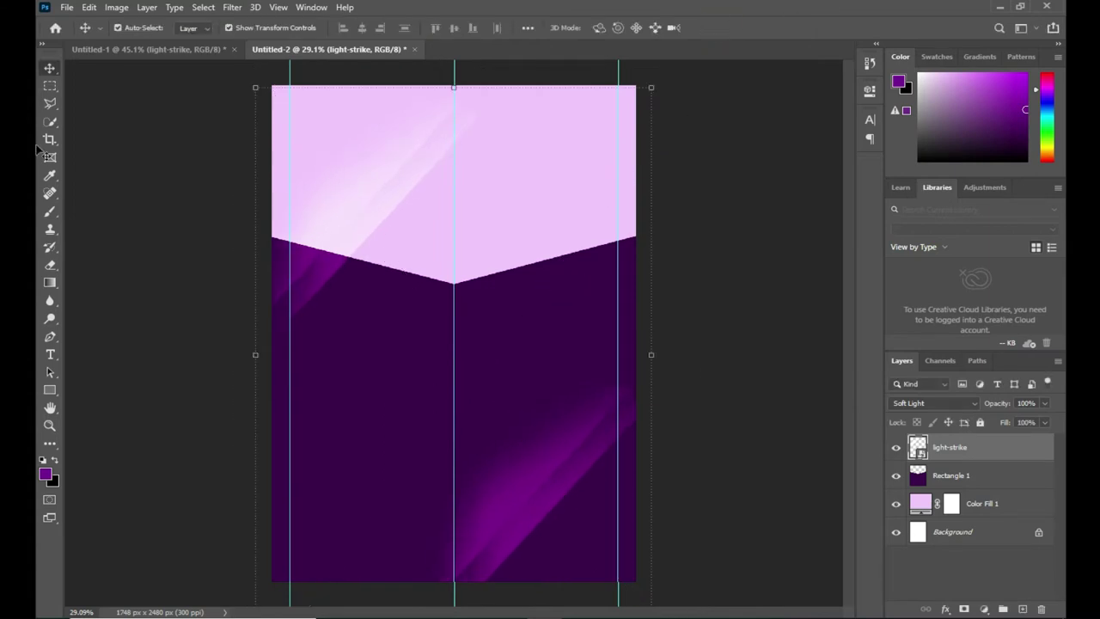
left_click_drag(997, 406, 966, 410)
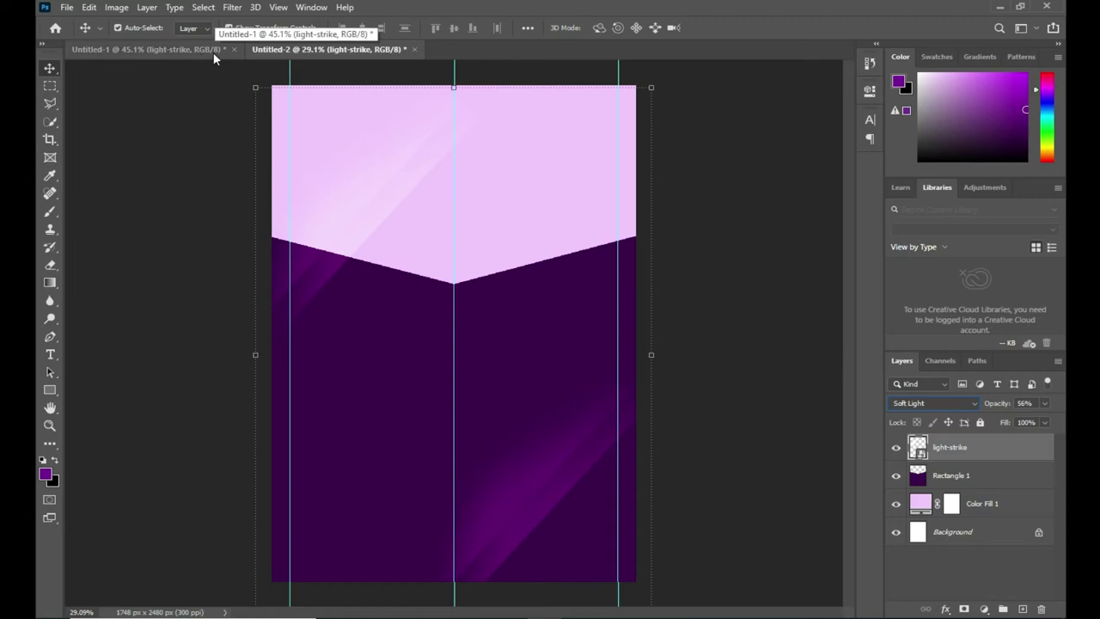
left_click(170, 48)
Place the COP-LOGO-2 globe logo top-left on the flyer and bring up the Notepad wording
mouse_move(548, 230)
left_mouse_down()
mouse_move(307, 148)
mouse_move(318, 123)
left_mouse_up()
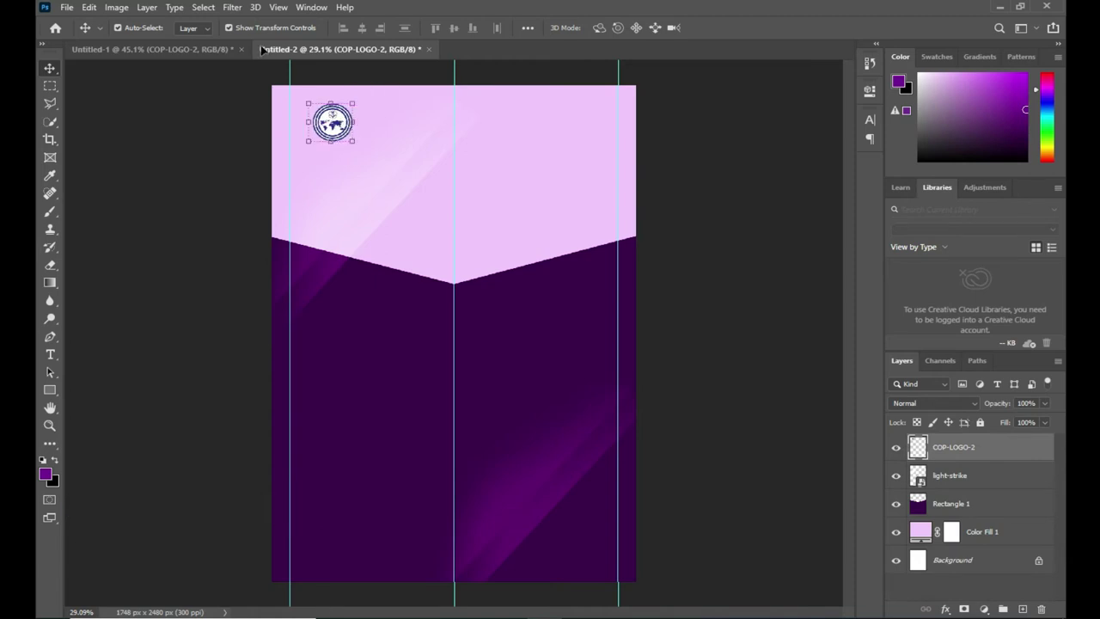
left_click(178, 51)
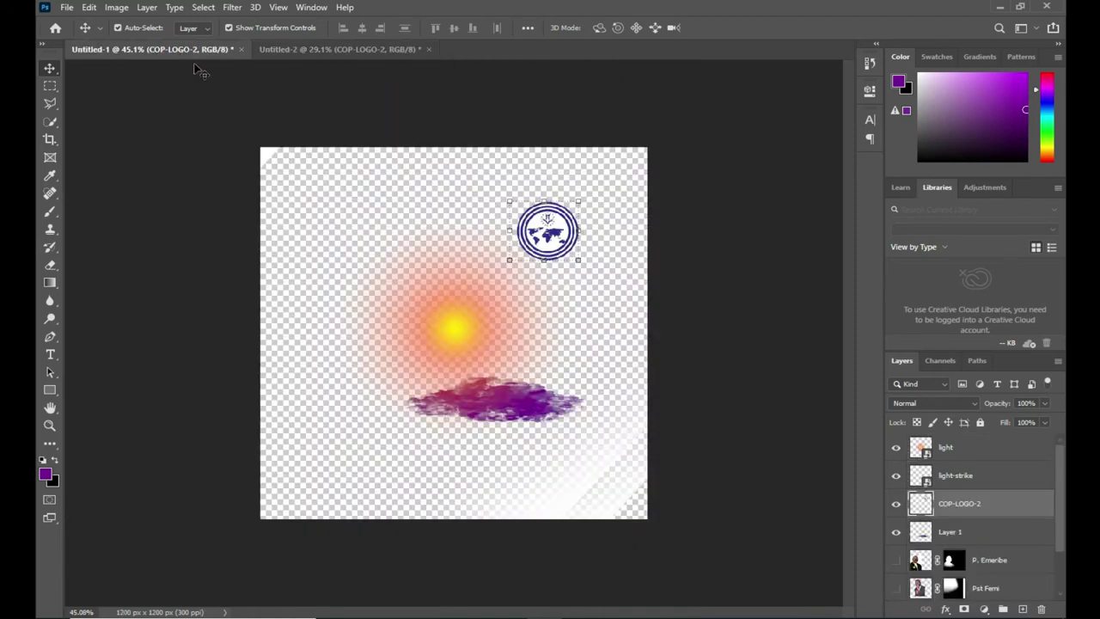
left_click(300, 50)
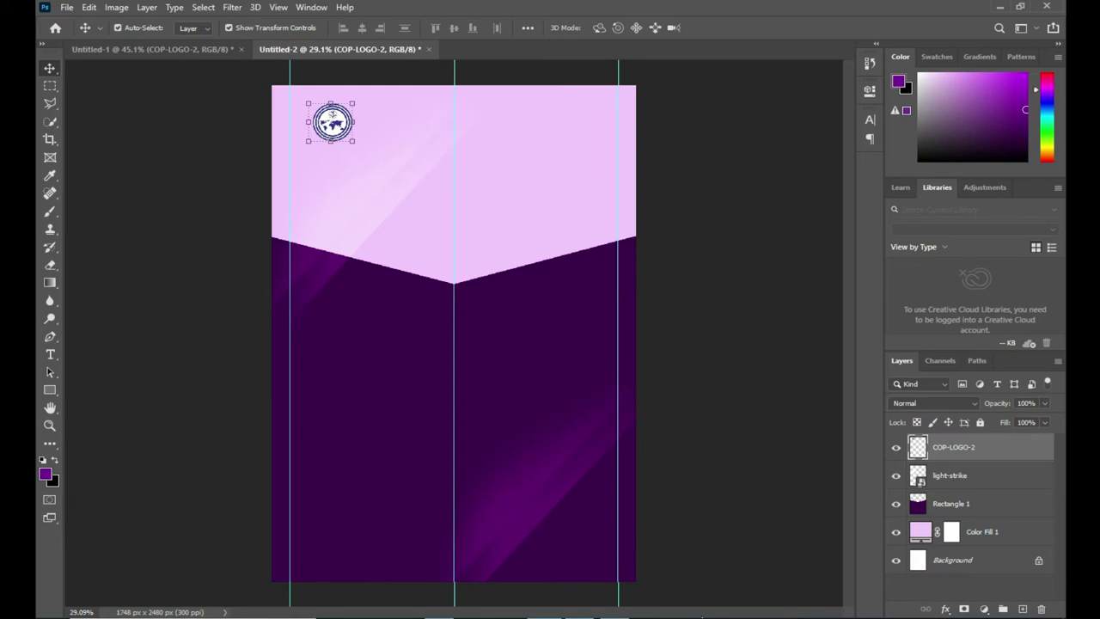
left_click(625, 614)
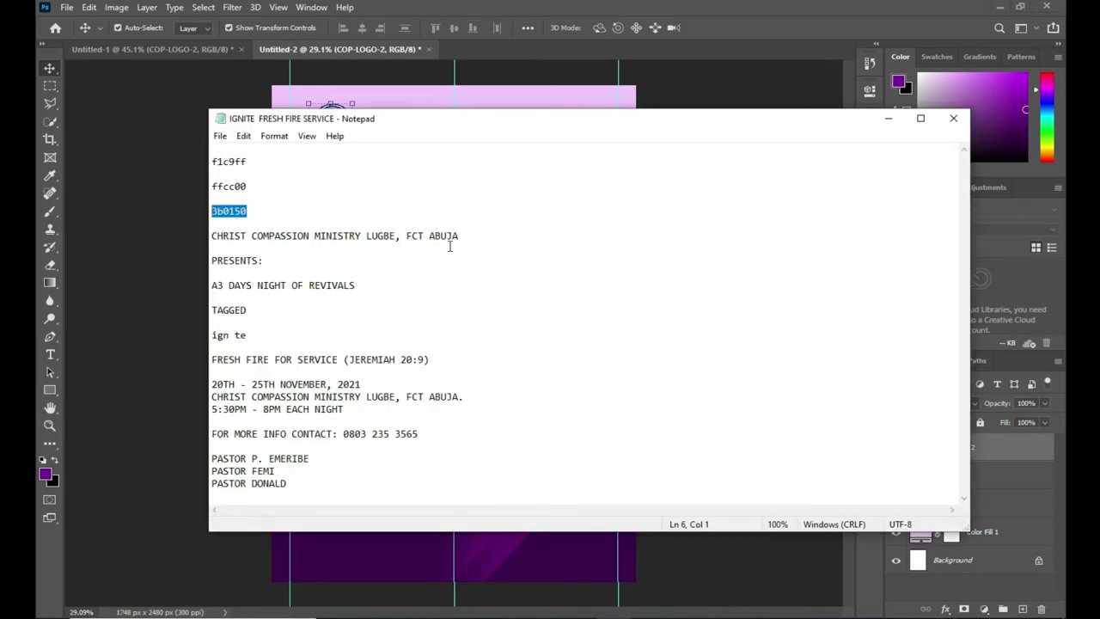
Add 'CHRIST COMPASSION MINISTRY LUGBE, FCT ABUJA' from the notes as a text layer
left_click_drag(460, 234, 208, 236)
right_click(289, 232)
left_click(309, 275)
left_click(888, 118)
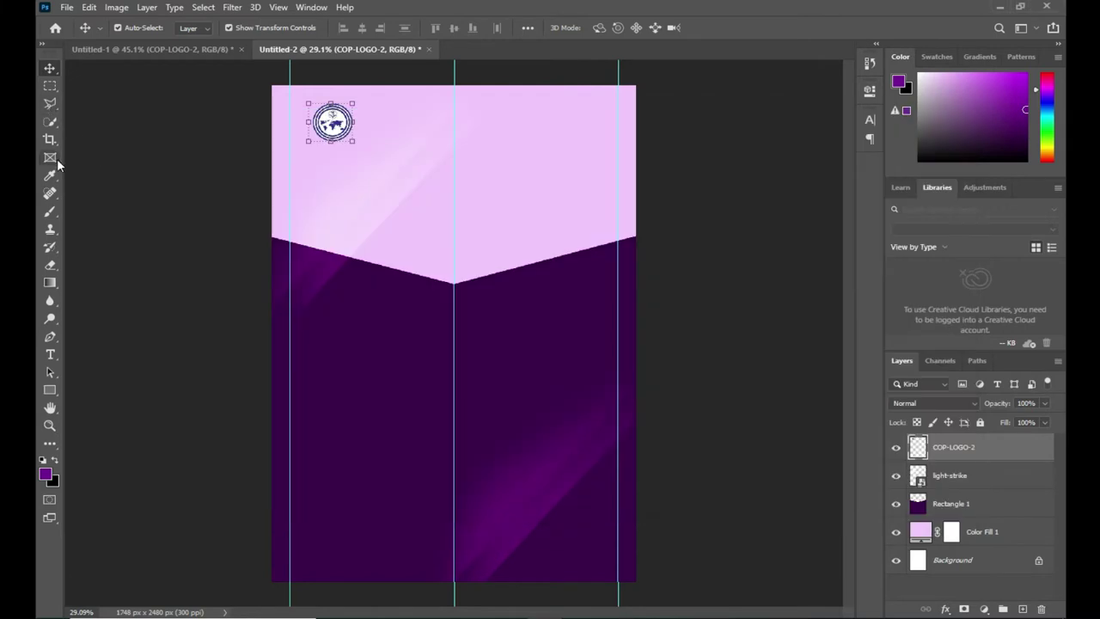
key("t")
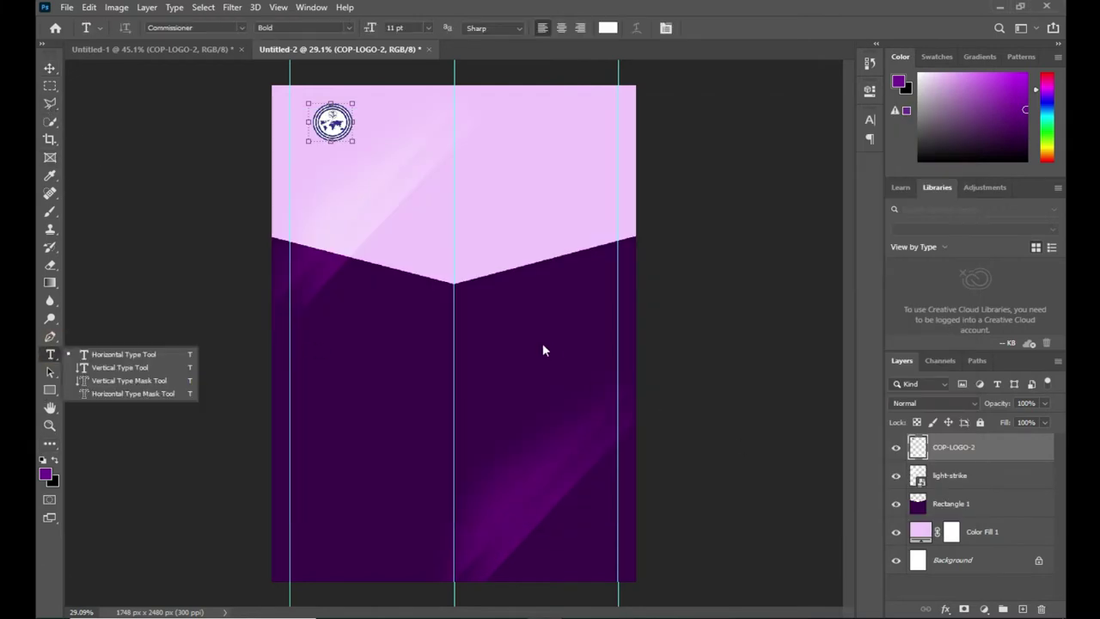
left_click(346, 354)
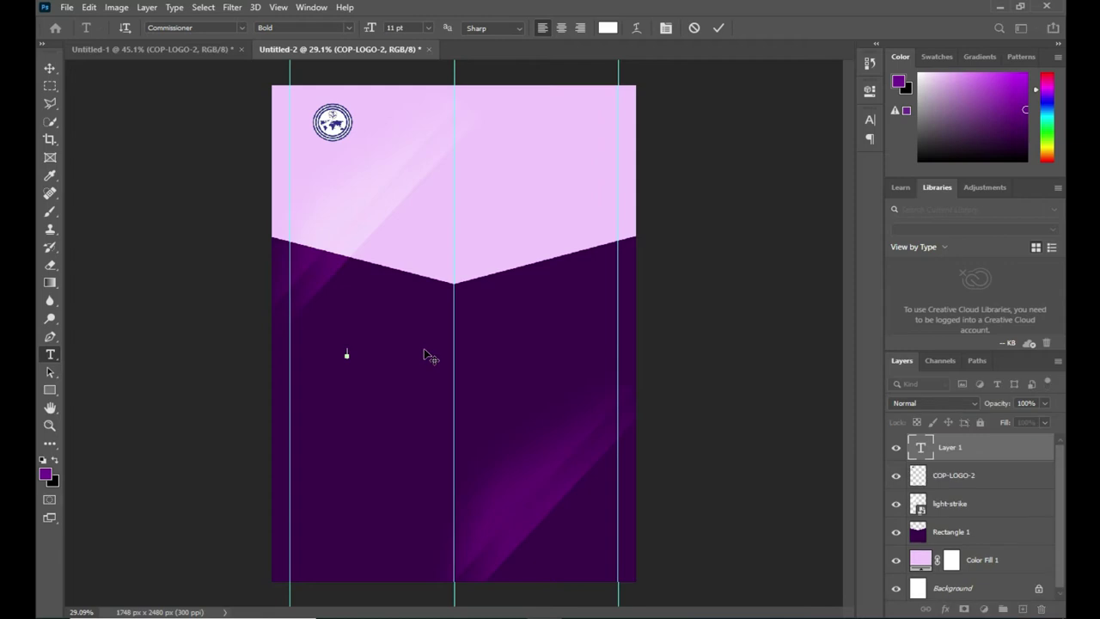
key("ctrl+v")
left_click(719, 27)
Colour the ministry name text dark purple 3b0150
left_click(607, 27)
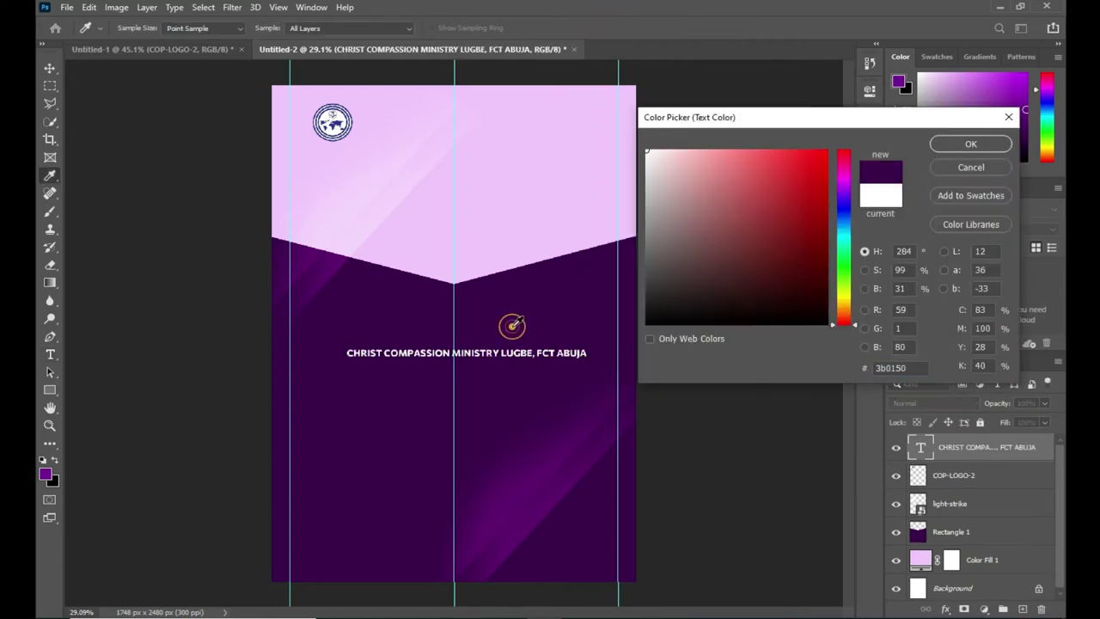
left_click(507, 334)
key("Return")
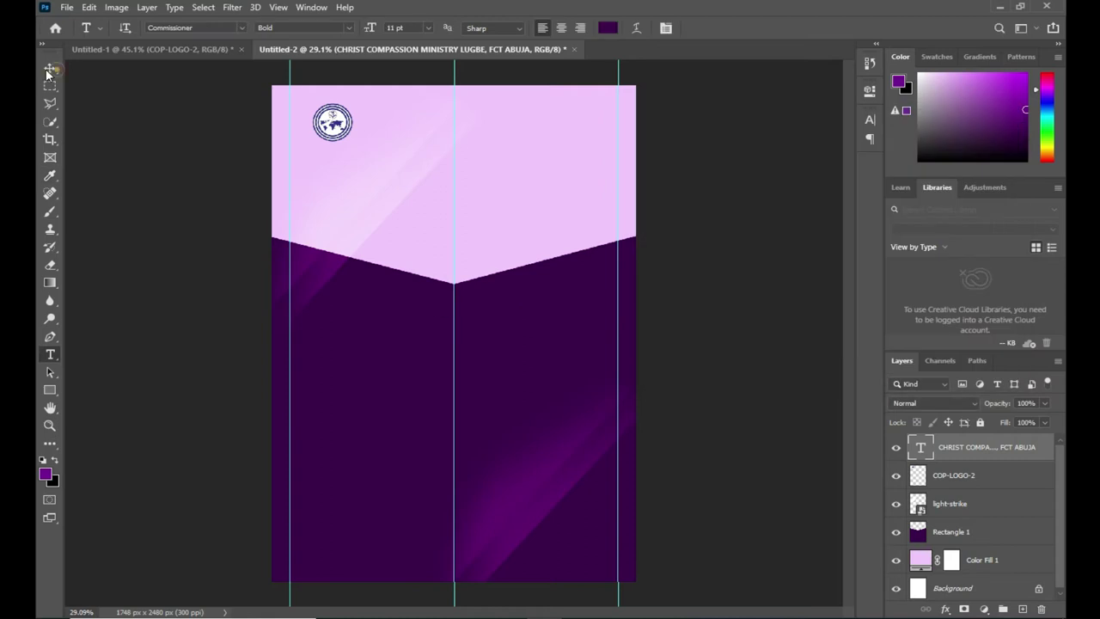
left_click(49, 68)
Position the ministry name text beside the logo at the top of the flyer
left_click_drag(471, 356, 494, 127)
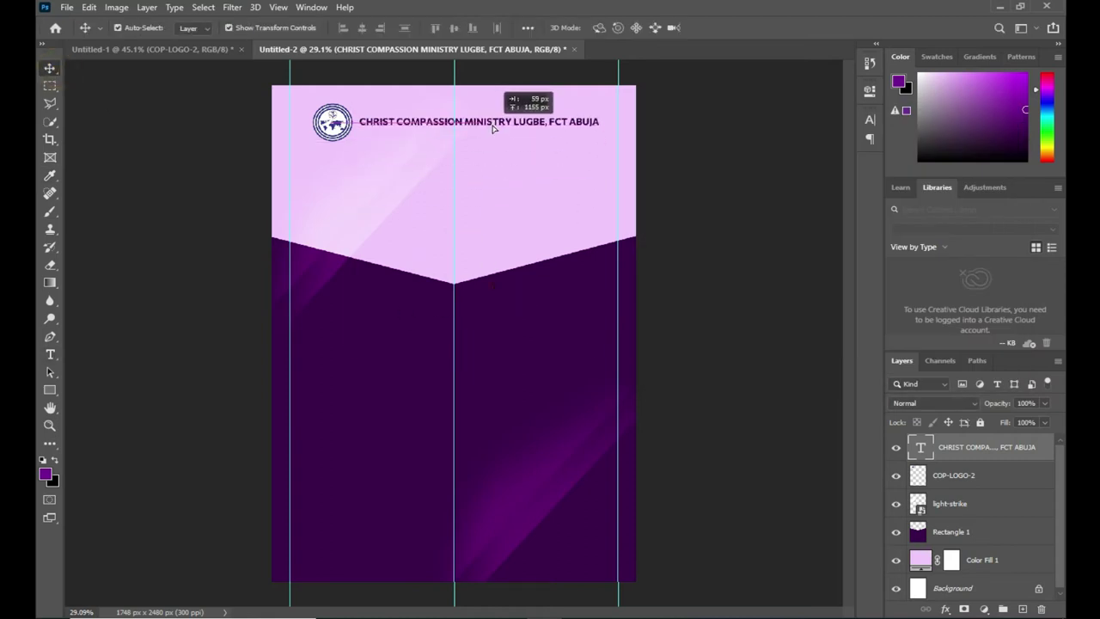
left_click_drag(337, 125, 318, 126)
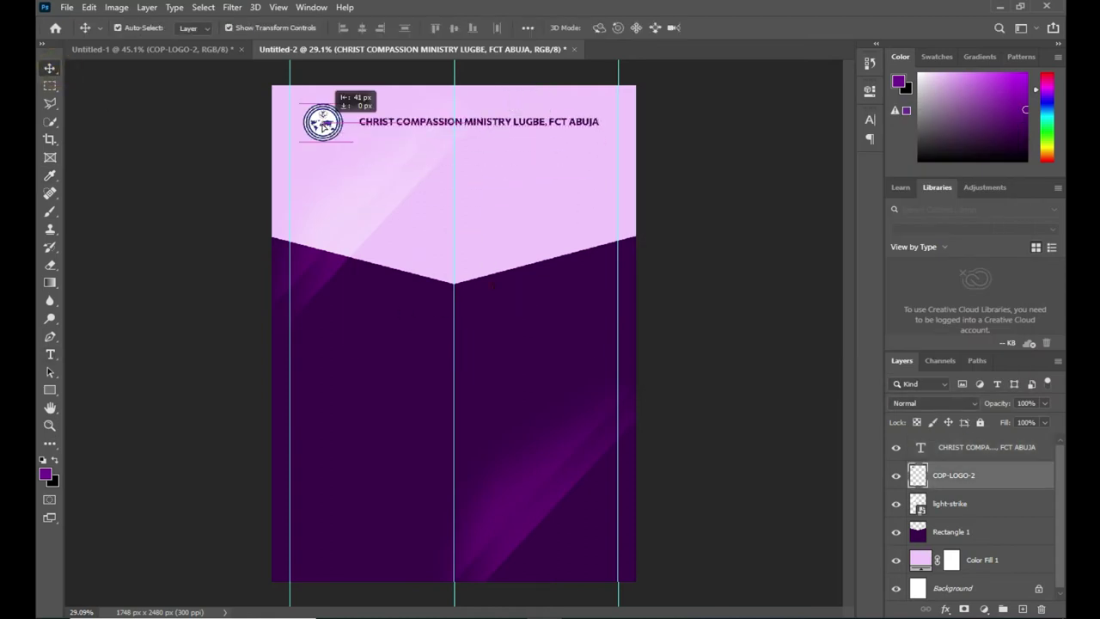
left_click_drag(415, 123, 396, 128)
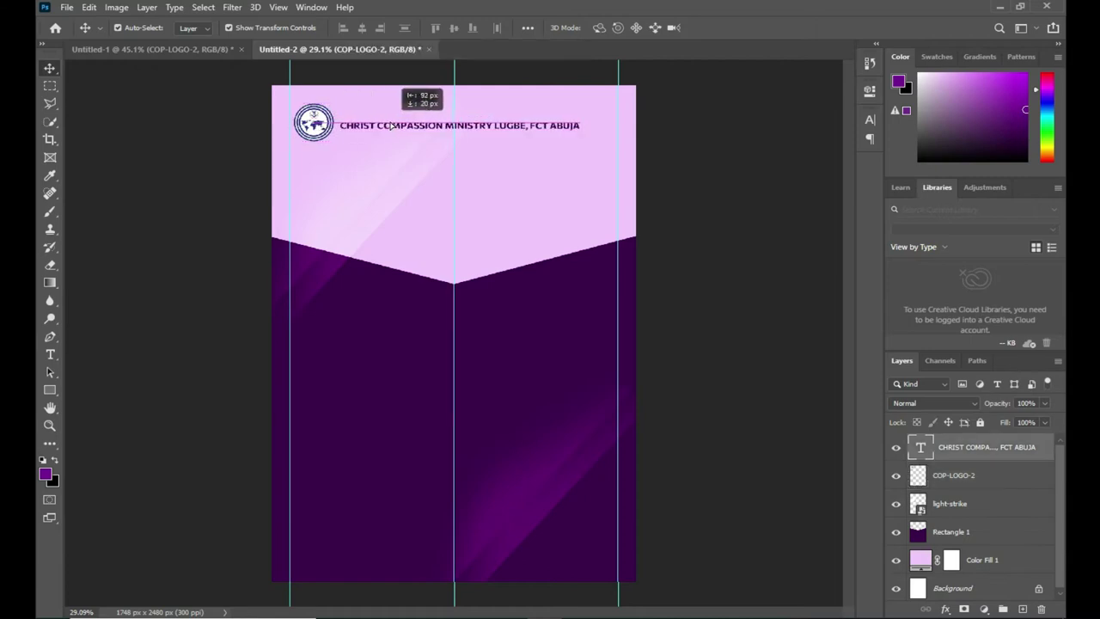
left_click(678, 258)
left_click(473, 127)
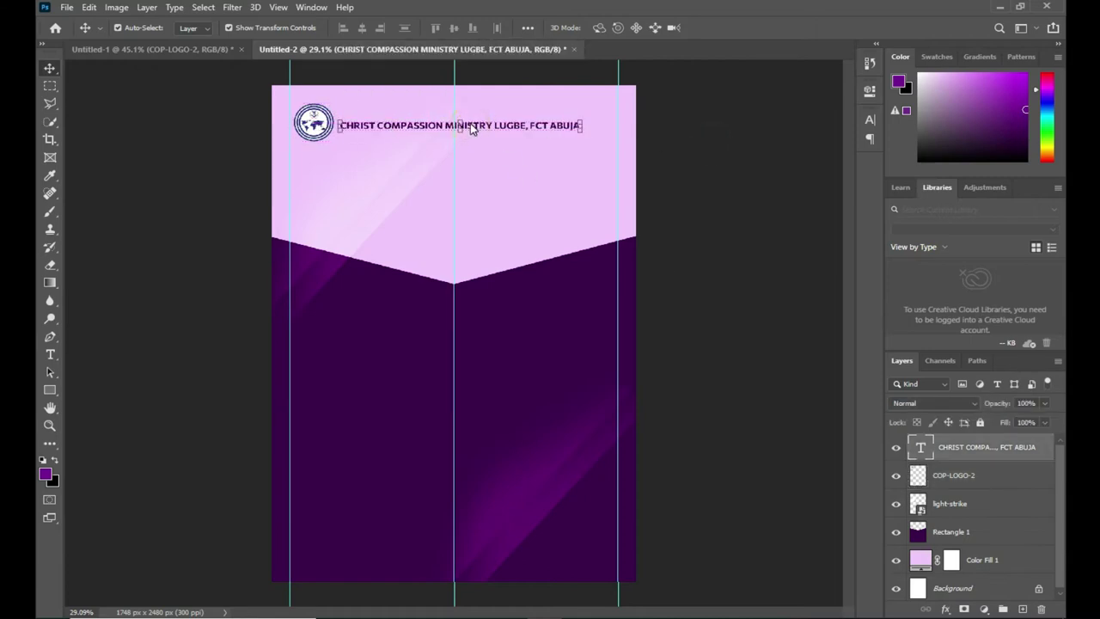
Duplicate the ministry name line below itself and change its text to PRESENTS:
left_click(471, 127, "alt")
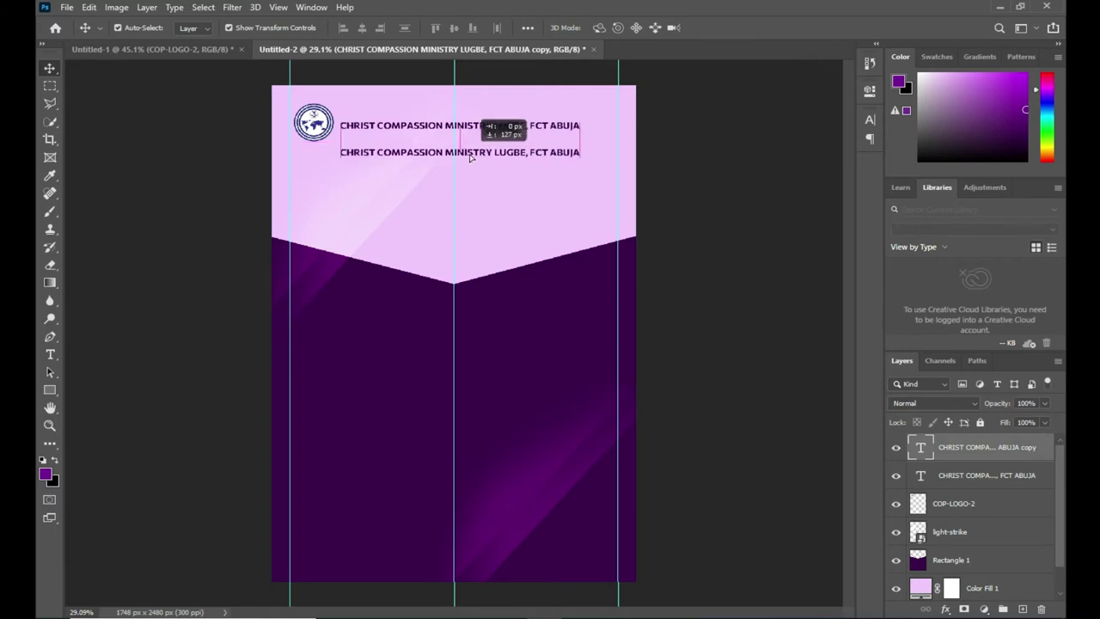
left_click_drag(475, 150, 471, 165)
left_click(502, 165)
double_click(502, 165)
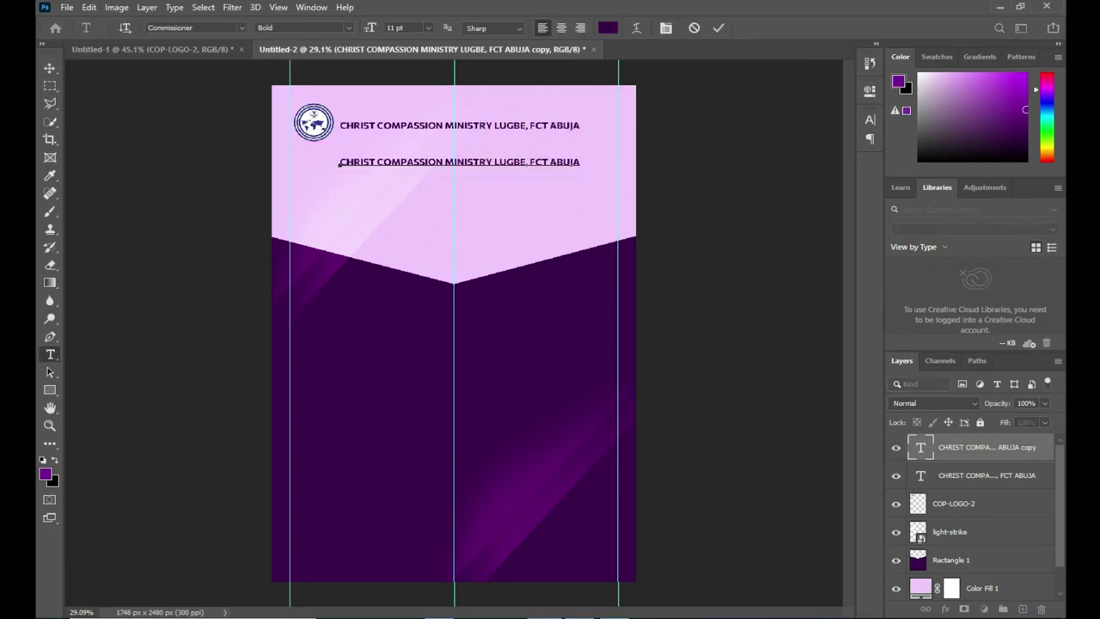
left_click(614, 612)
left_click_drag(265, 260, 220, 263)
left_click(888, 117)
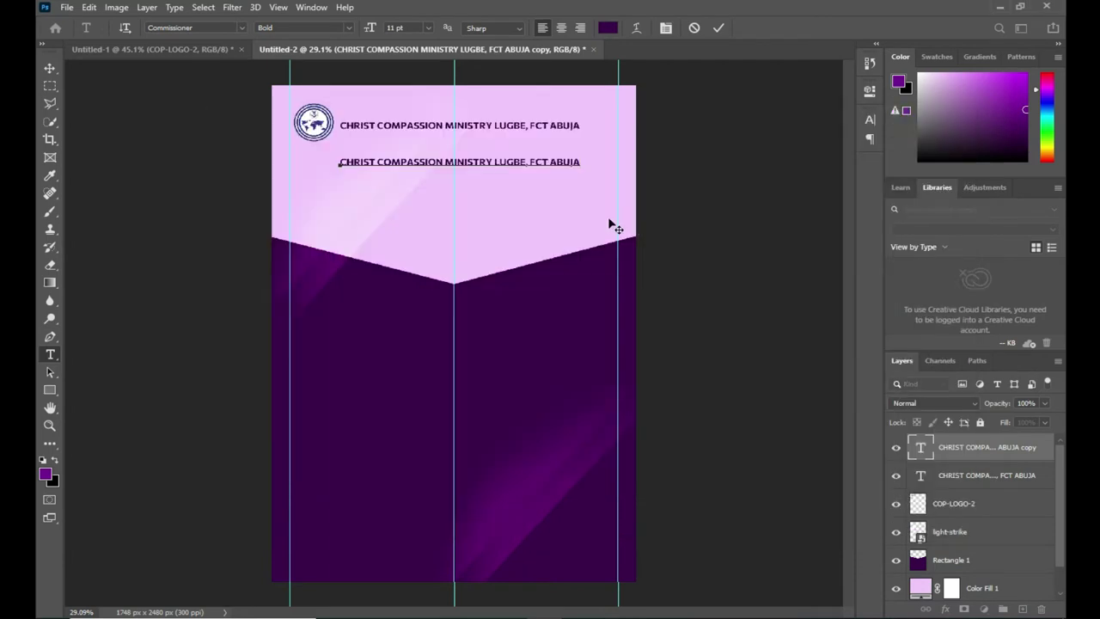
triple_click(472, 163)
key("ctrl+v")
left_click(719, 28)
Centre PRESENTS: under the ministry name on the centre guide
key("v")
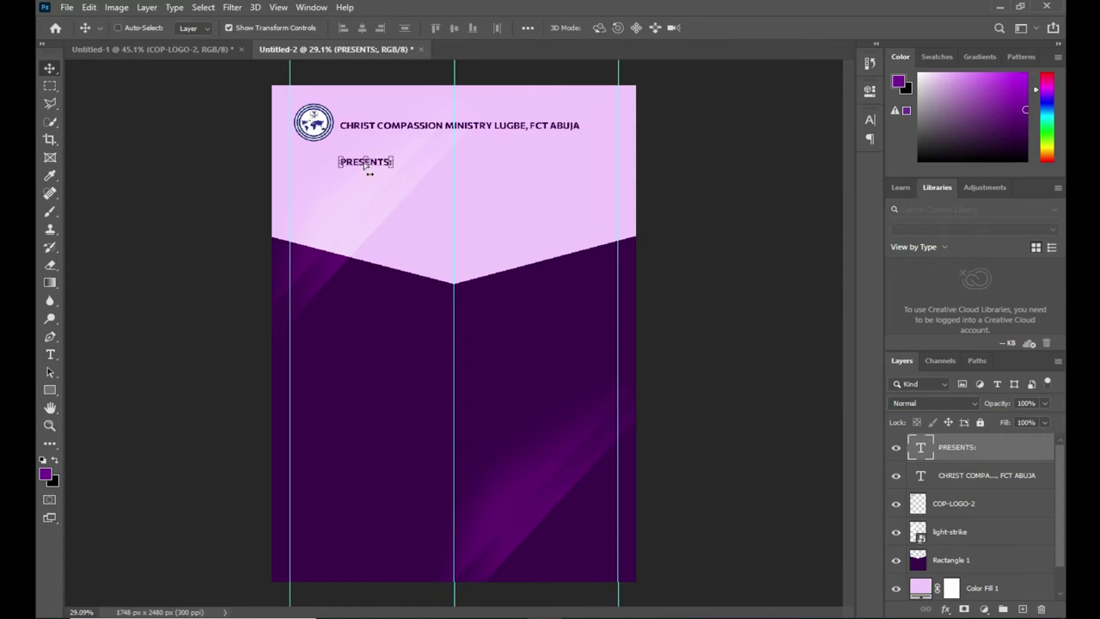
left_click_drag(363, 161, 522, 169)
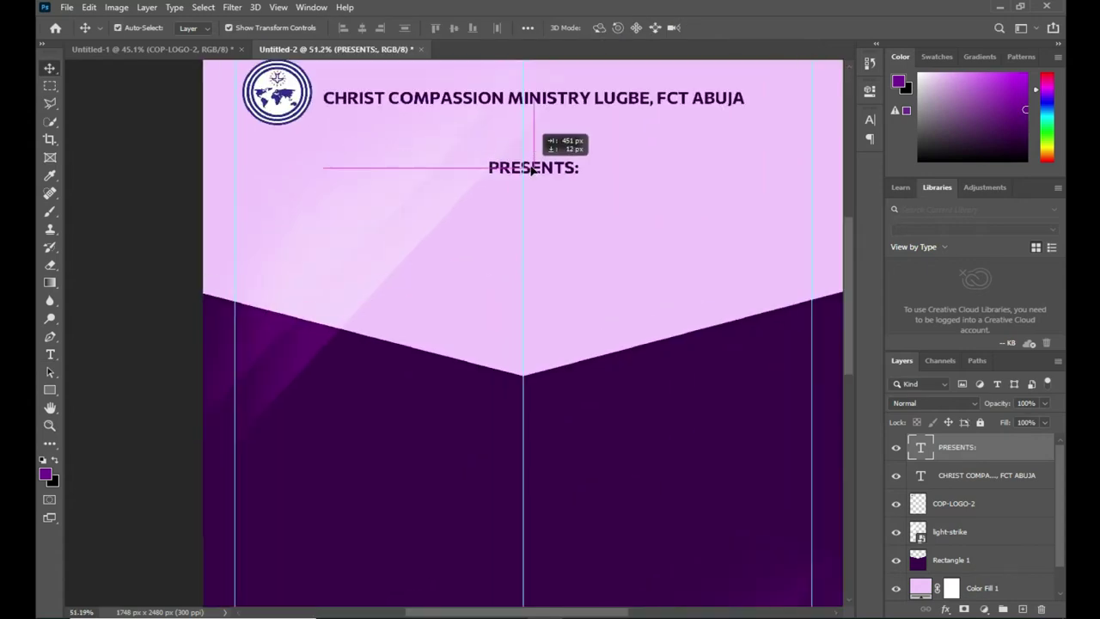
key("ctrl+0")
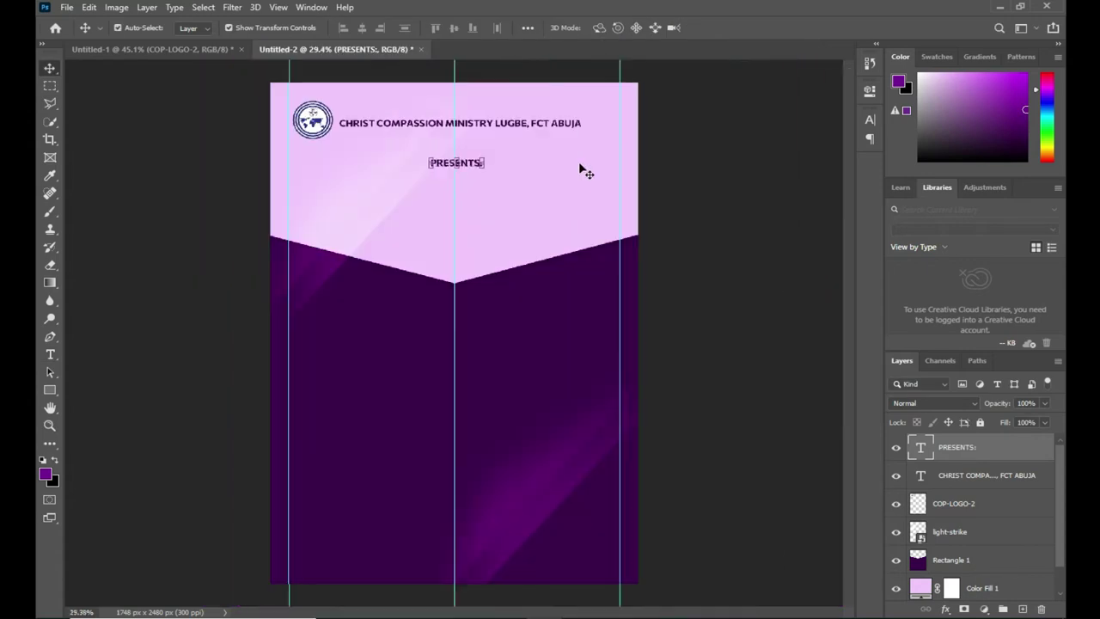
left_click(716, 200)
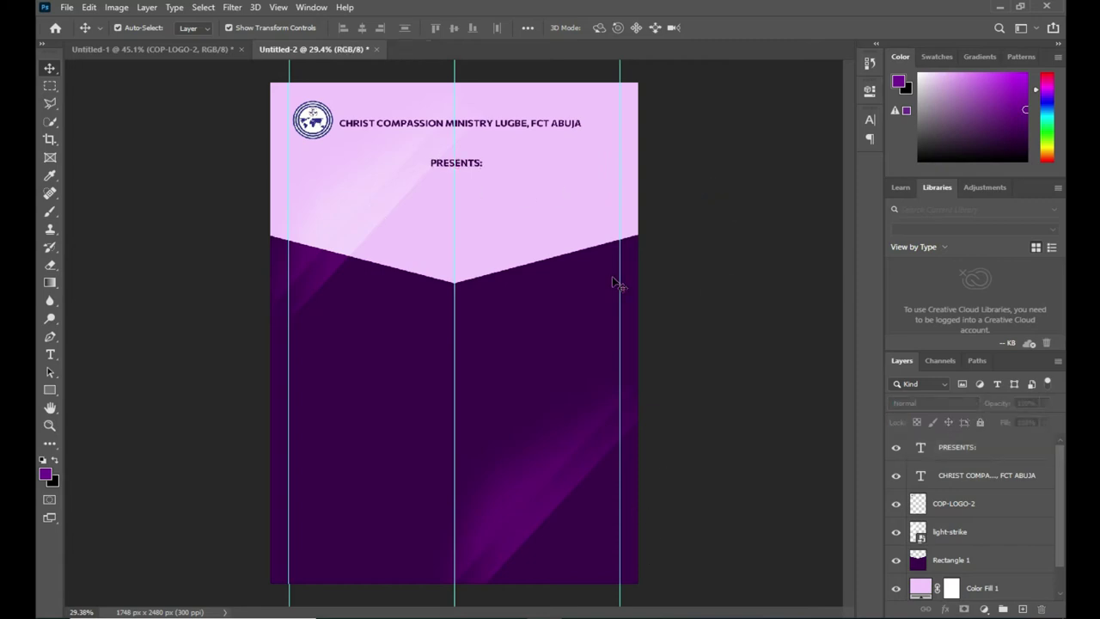
scroll(520, 204, "up", 1)
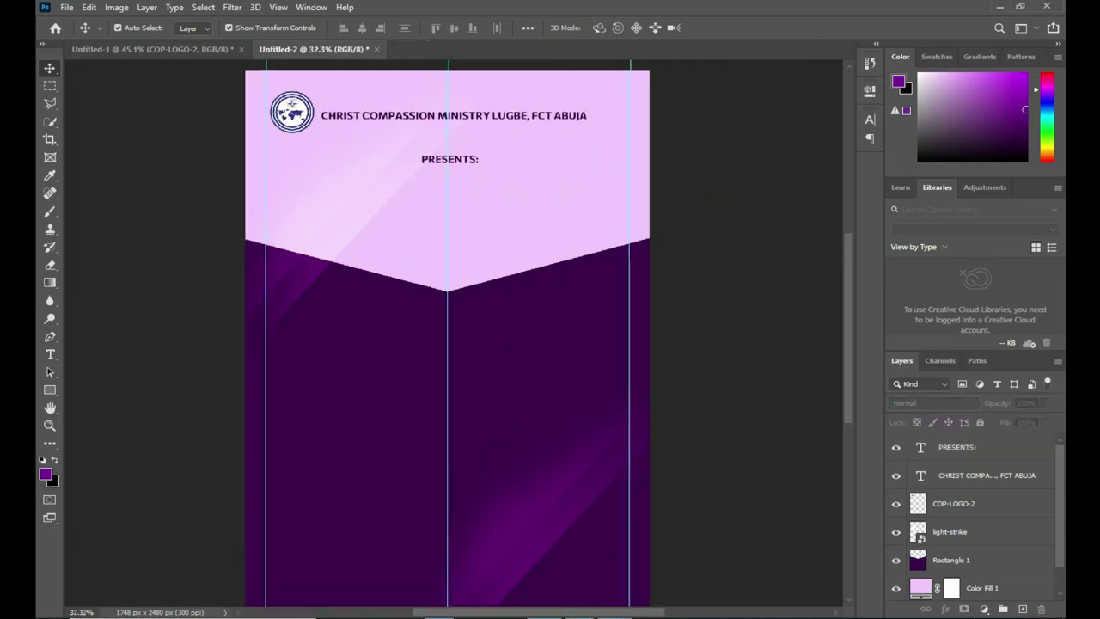
Duplicate PRESENTS: down into the purple area and change its text to A3 DAYS NIGHT
left_click(619, 611)
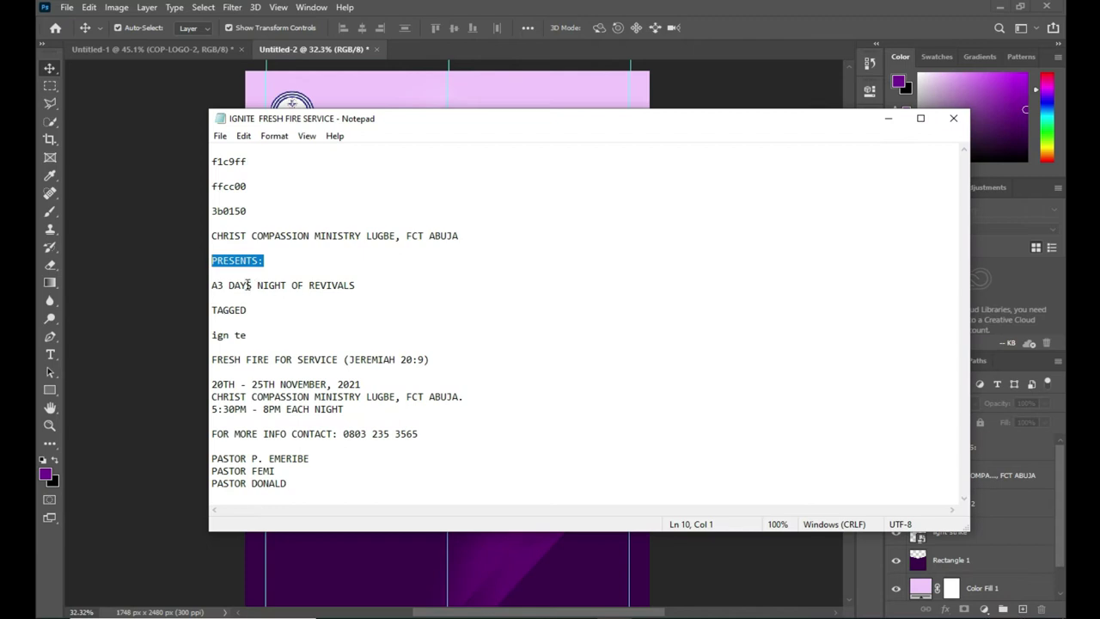
left_click_drag(286, 284, 209, 286)
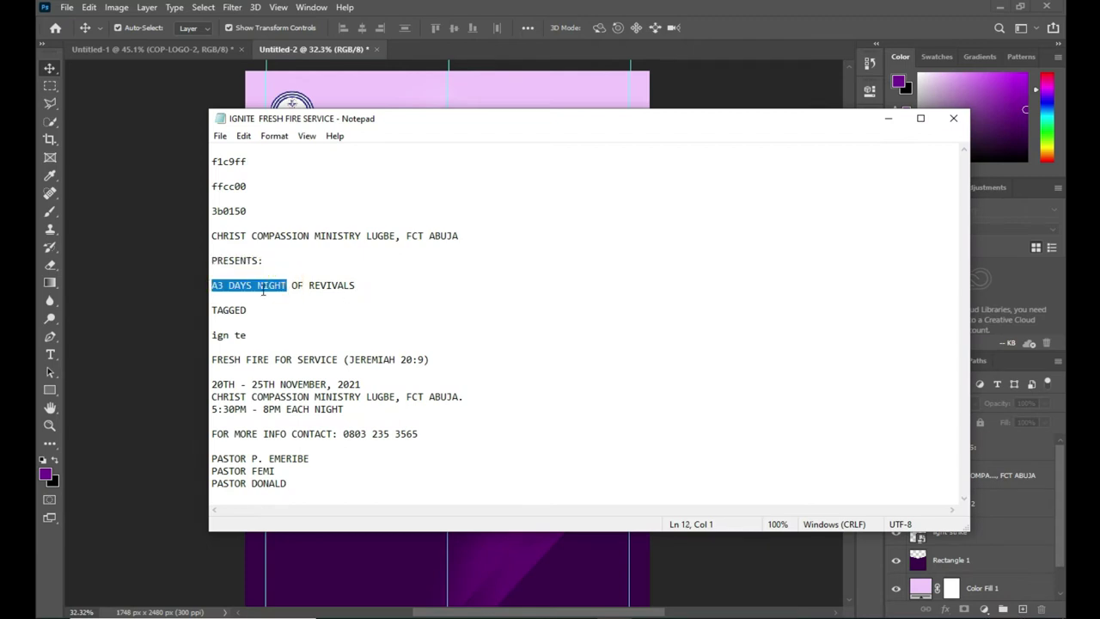
left_click(888, 117)
left_click(437, 160)
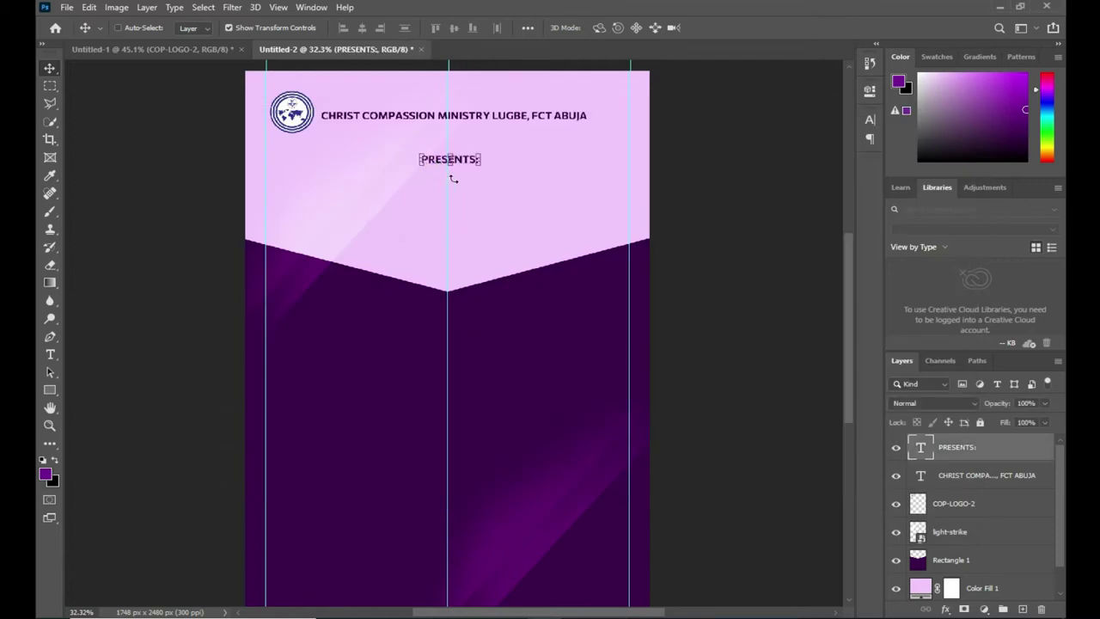
left_click_drag(442, 161, 438, 377)
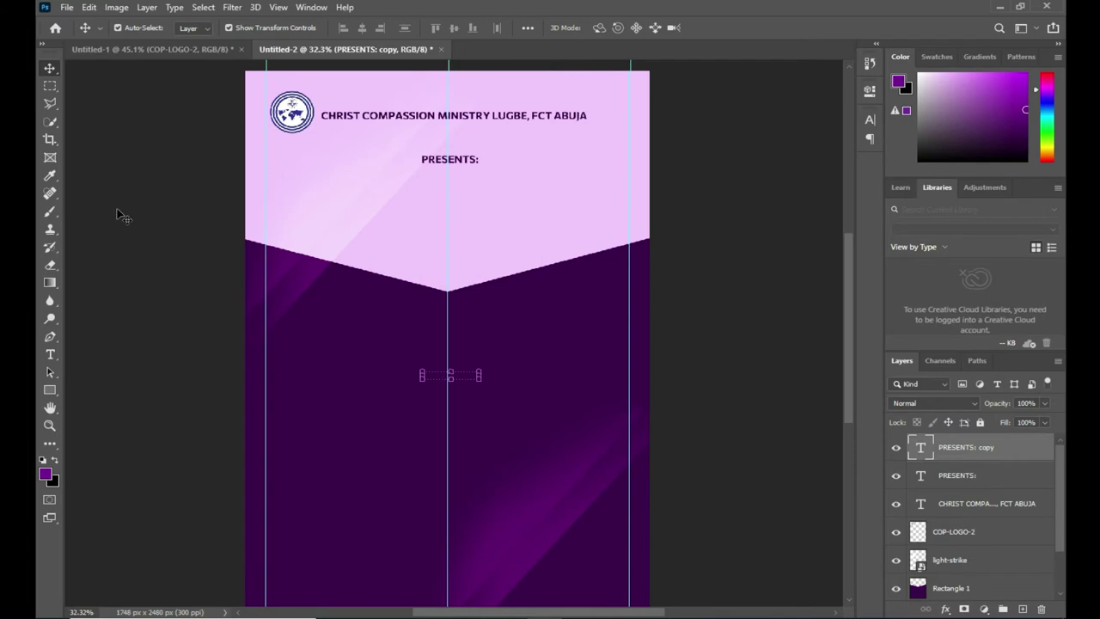
key("t")
left_click(437, 376)
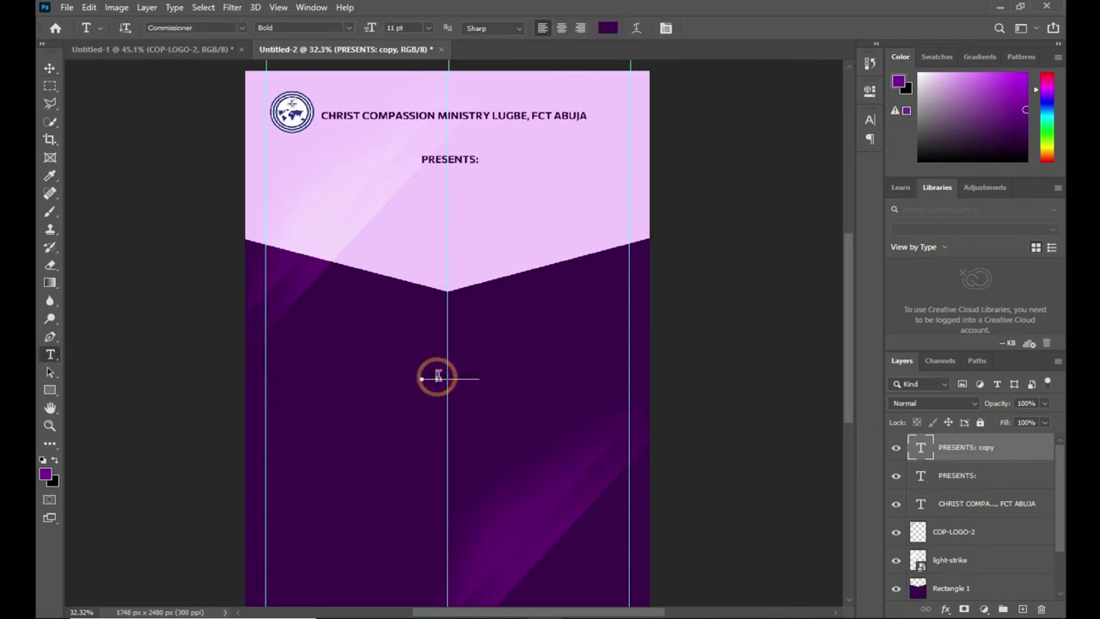
key("ctrl+a")
type("CROSSOVER NIGHT")
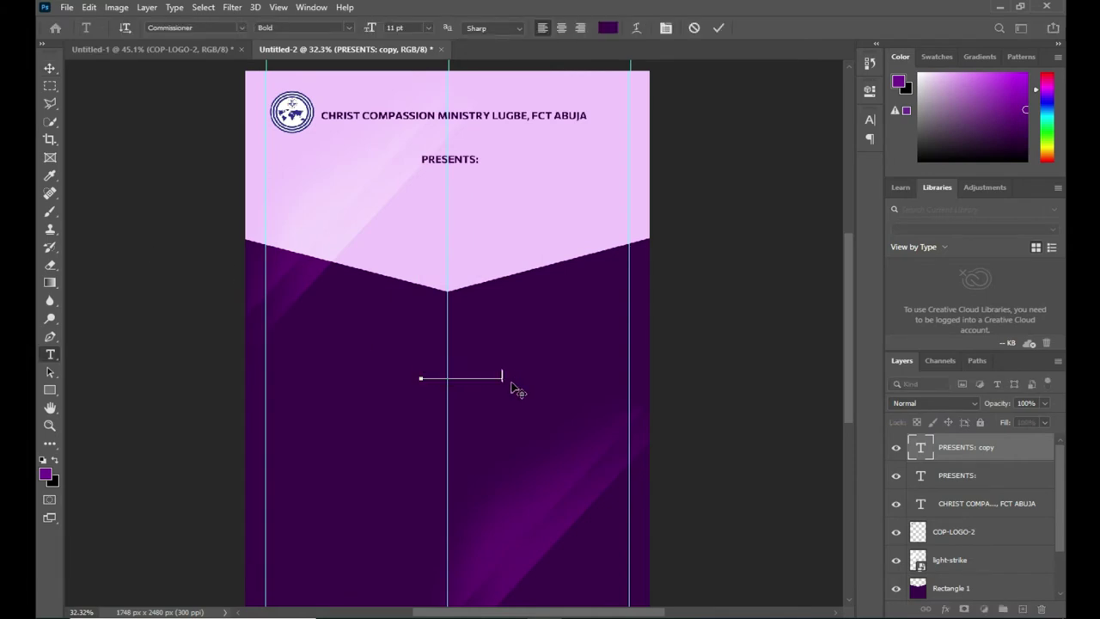
left_click(718, 28)
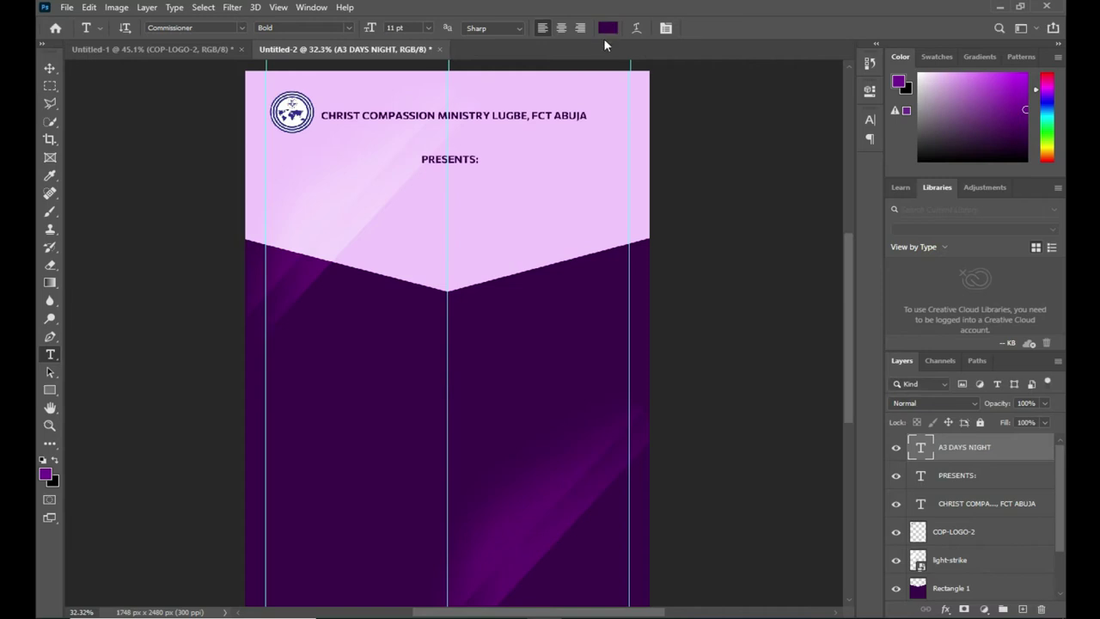
Colour the A3 DAYS NIGHT text gold ffcc00 and nudge it into place
left_click(608, 27)
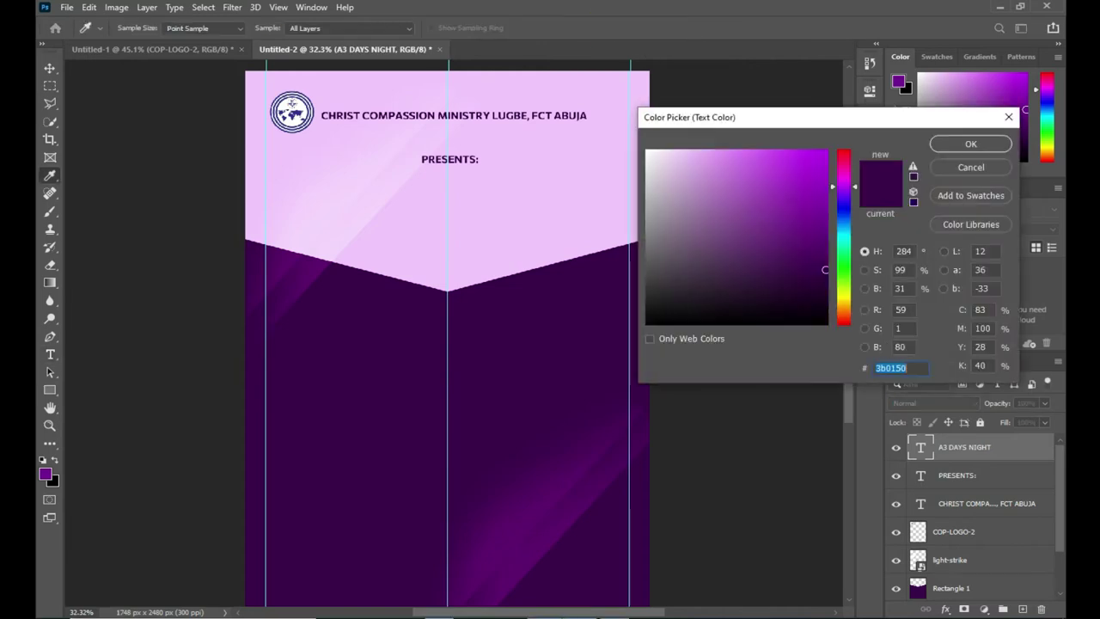
left_click(602, 617)
double_click(231, 187)
key("ctrl+c")
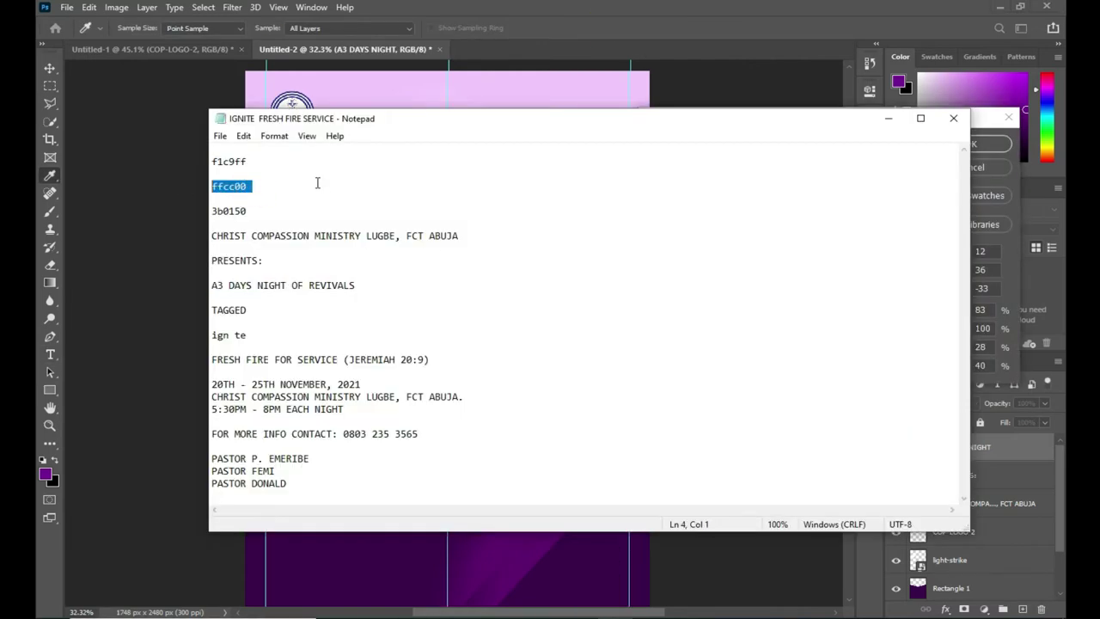
left_click(888, 118)
key("ctrl+v")
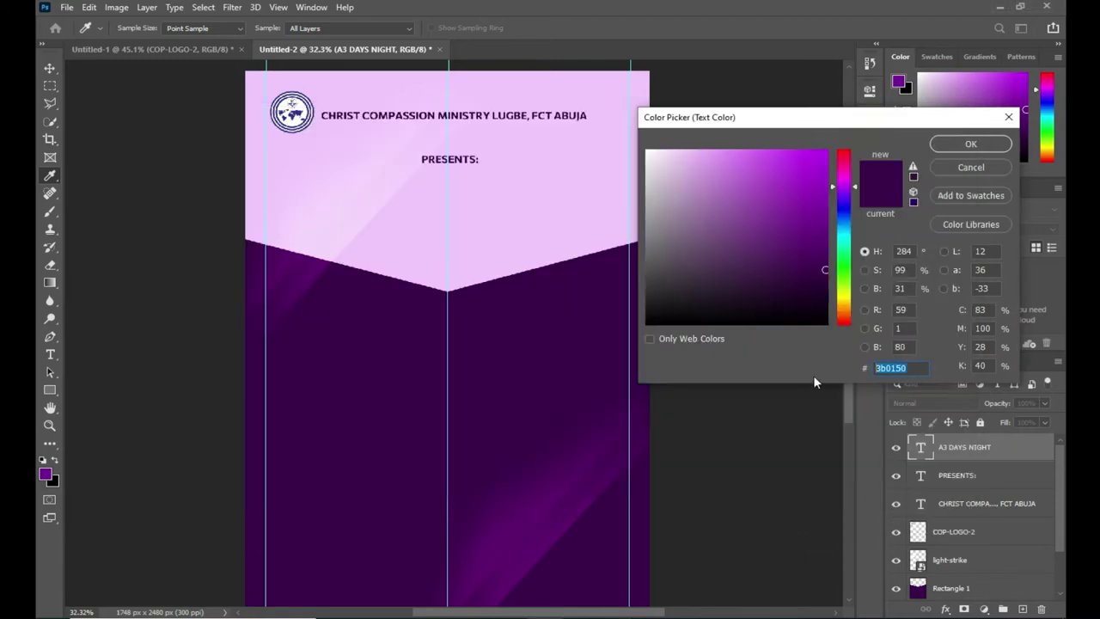
key("ctrl+v")
left_click(973, 144)
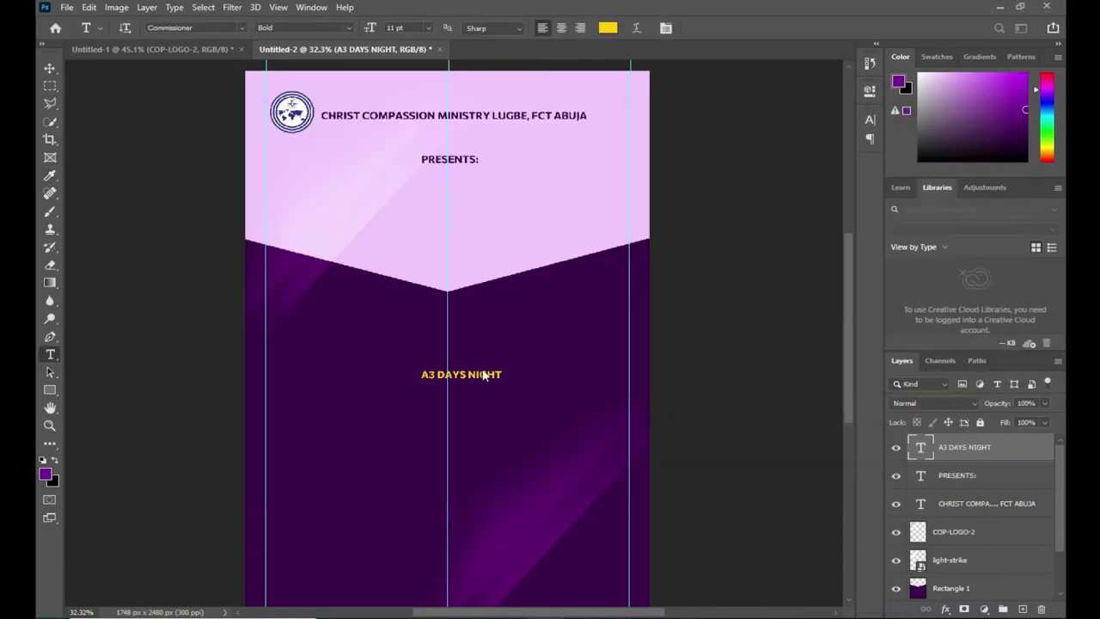
left_click_drag(476, 373, 458, 362)
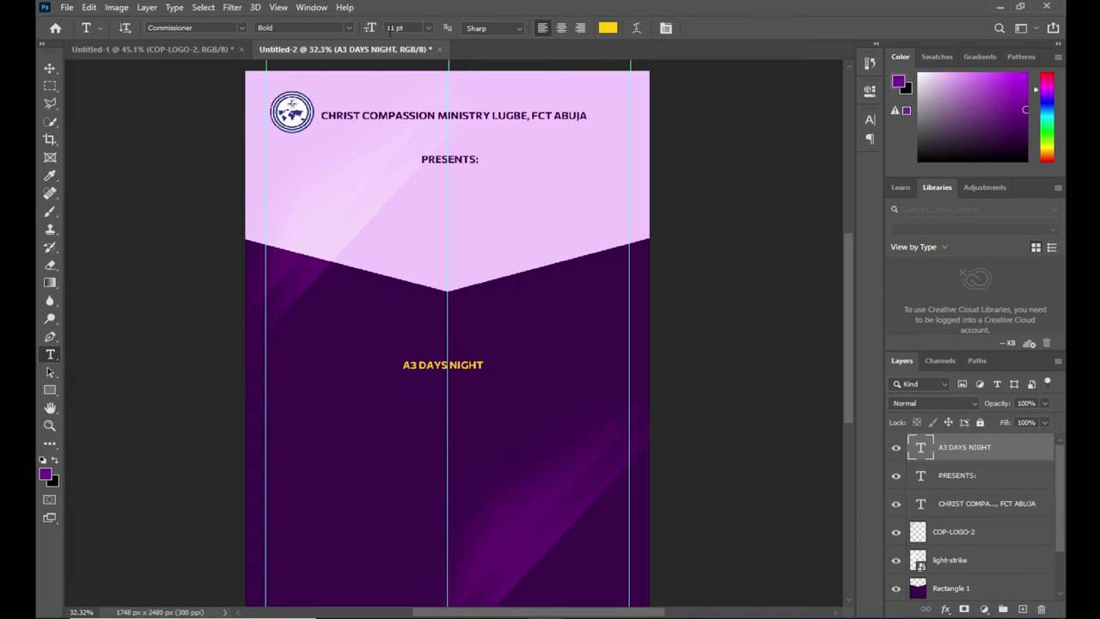
Set A3 DAYS NIGHT in the Adventuring font and scale it to span most of the page
left_click(241, 28)
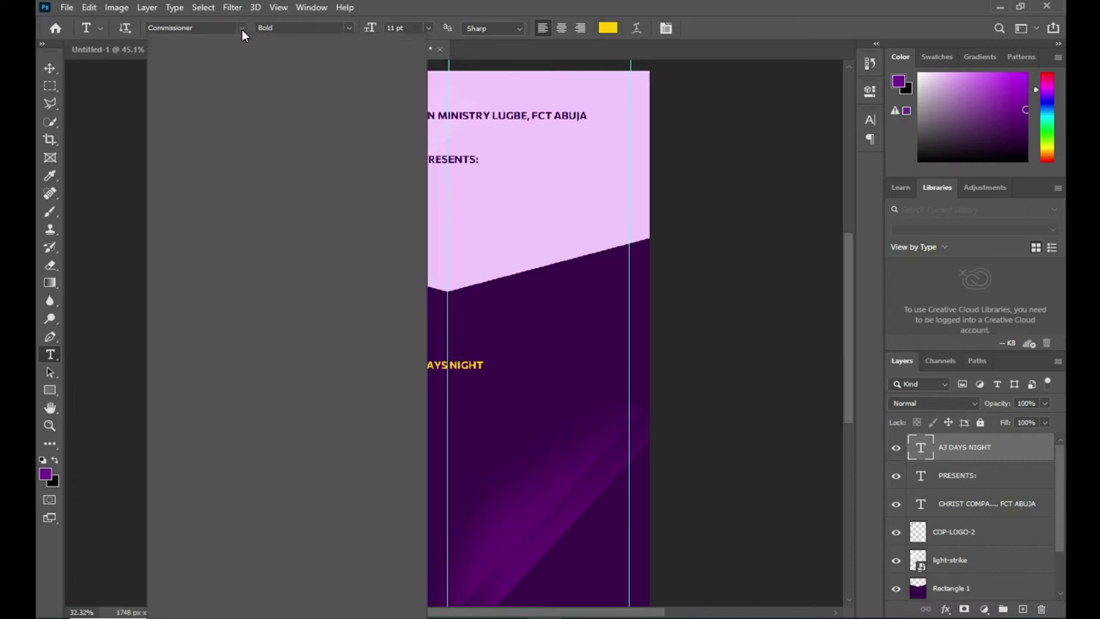
key("Down")
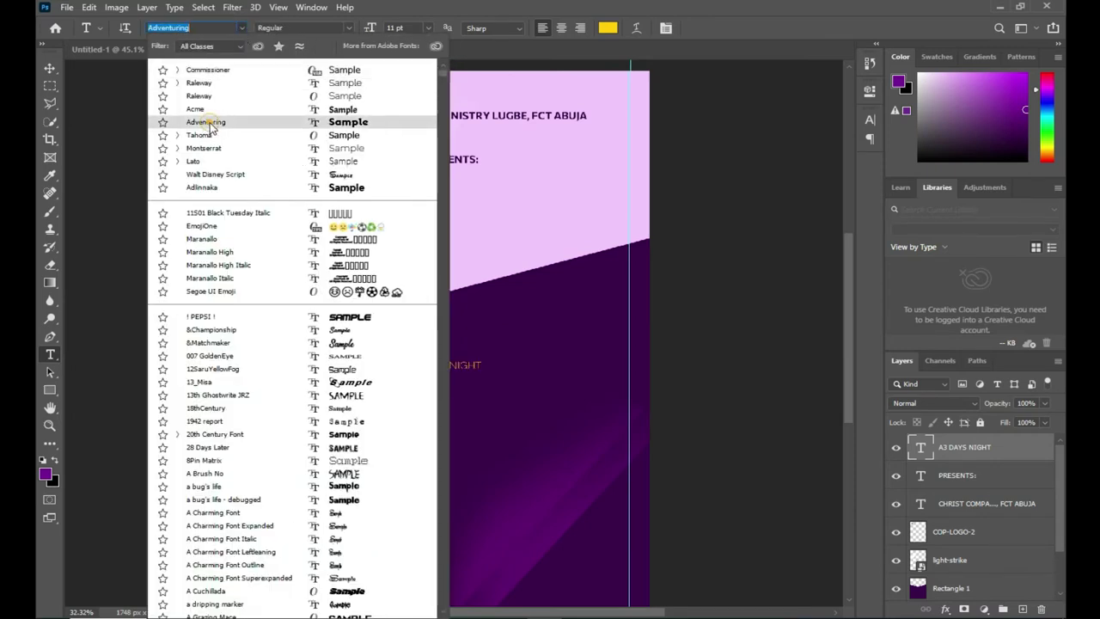
left_click(205, 127)
left_click(50, 68)
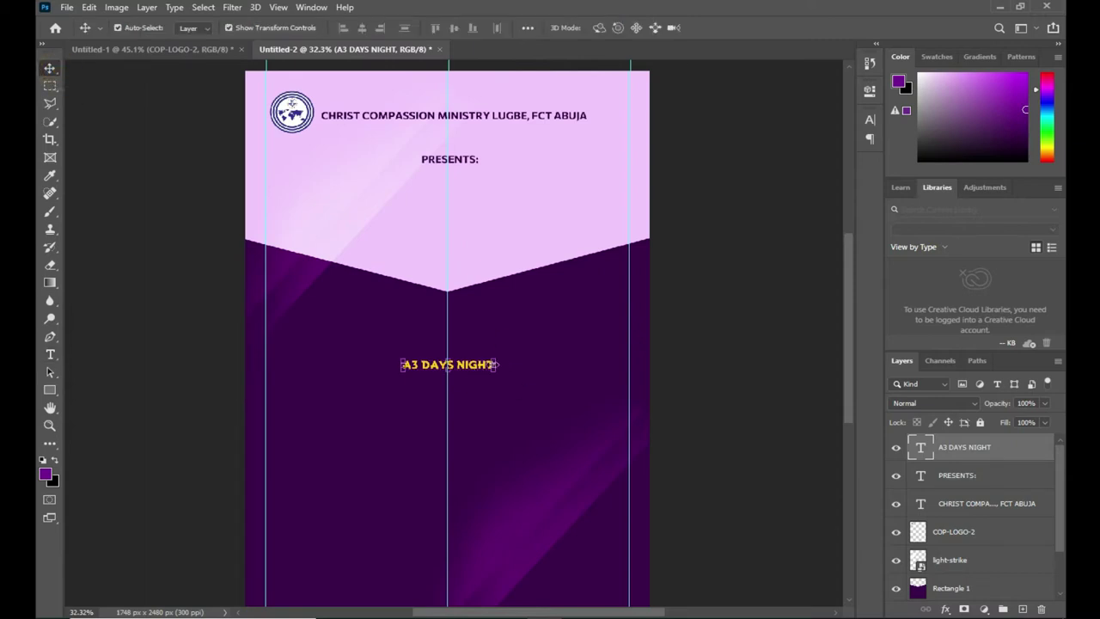
key("ctrl+t")
left_click_drag(495, 370, 602, 426)
mouse_move(523, 380)
left_mouse_down()
mouse_move(442, 361)
mouse_move(483, 368)
left_mouse_up()
left_click_drag(590, 386, 612, 388)
left_click_drag(465, 368, 465, 367)
left_click(744, 28)
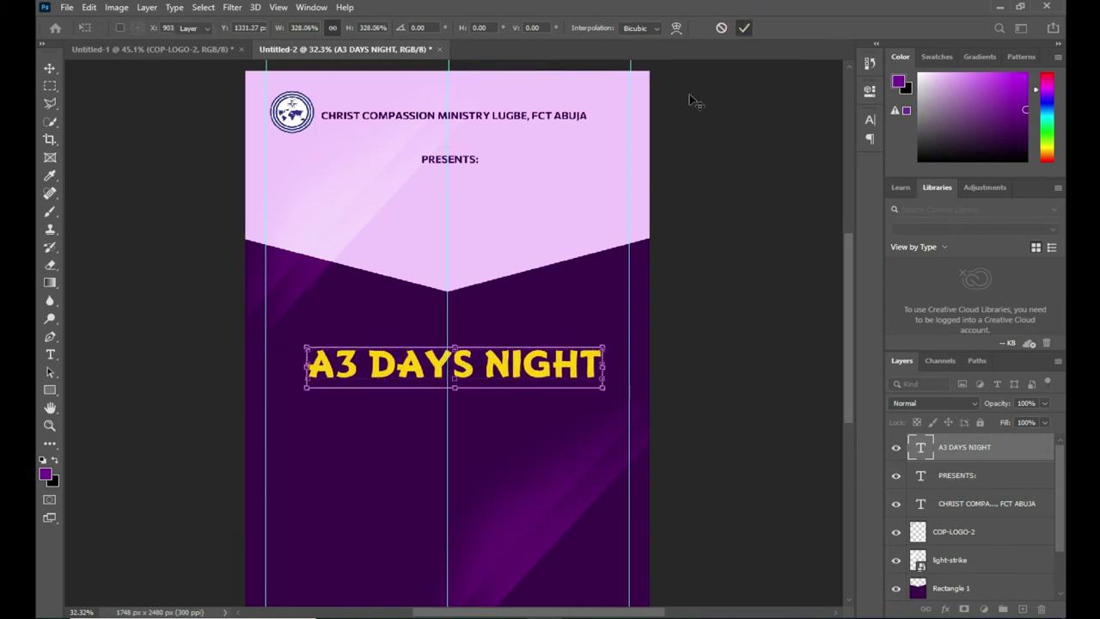
Centre the headline horizontally on the page, save, and deselect
key("ctrl+a")
left_click(362, 27)
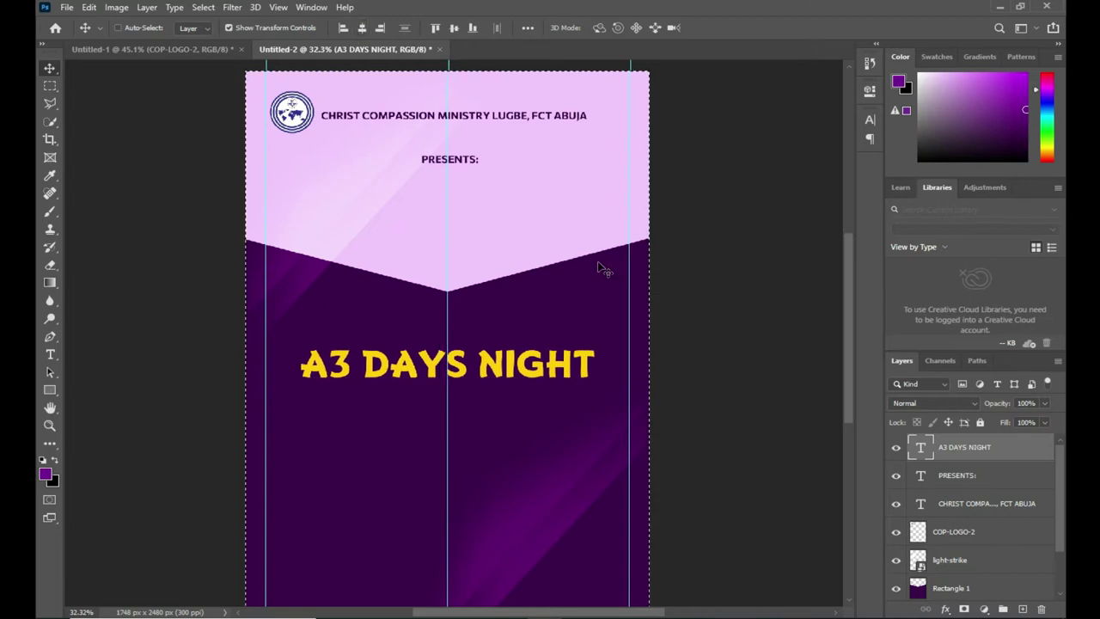
key("ctrl+s")
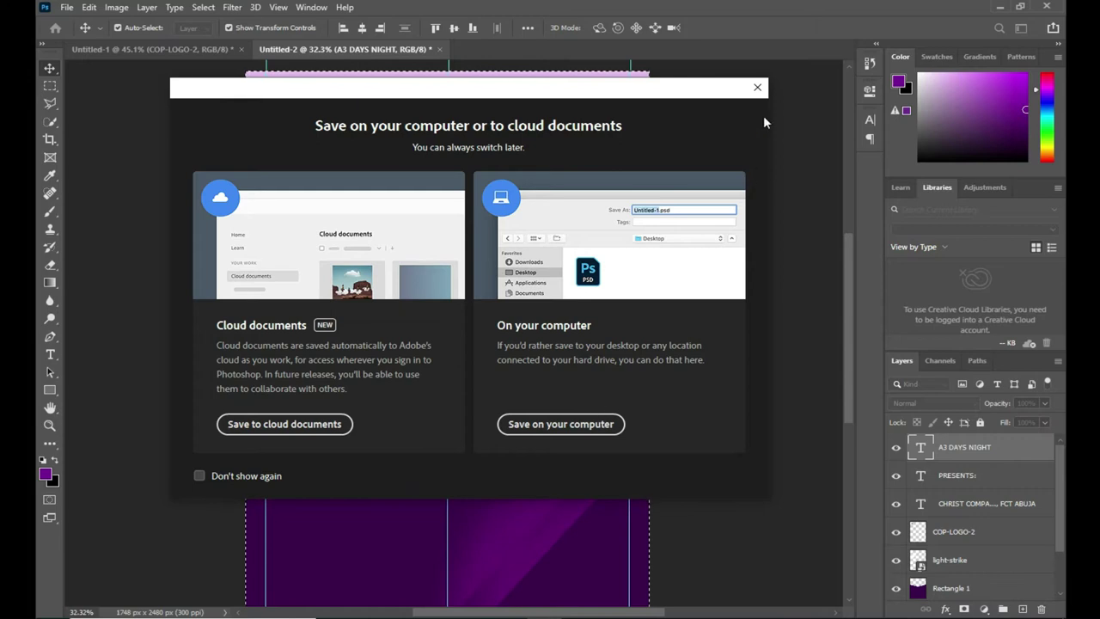
left_click(763, 116)
key("ctrl+d")
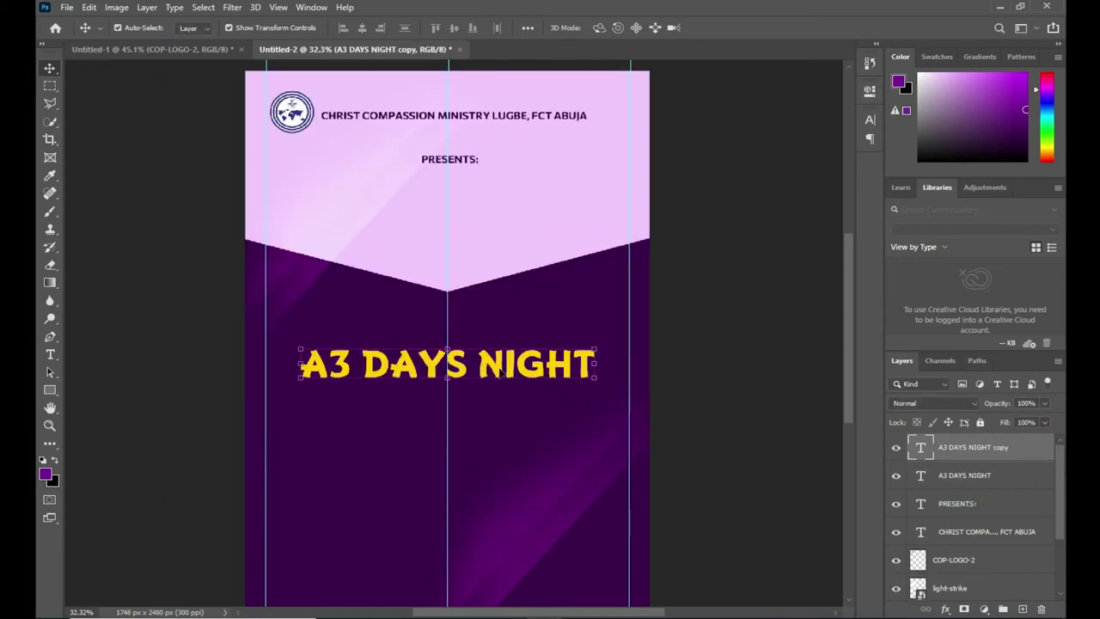
Duplicate A3 DAYS NIGHT just below itself and change the copy's text to OF REVIVALS
mouse_move(503, 370)
left_mouse_down()
mouse_move(496, 419)
mouse_move(513, 411)
left_mouse_up()
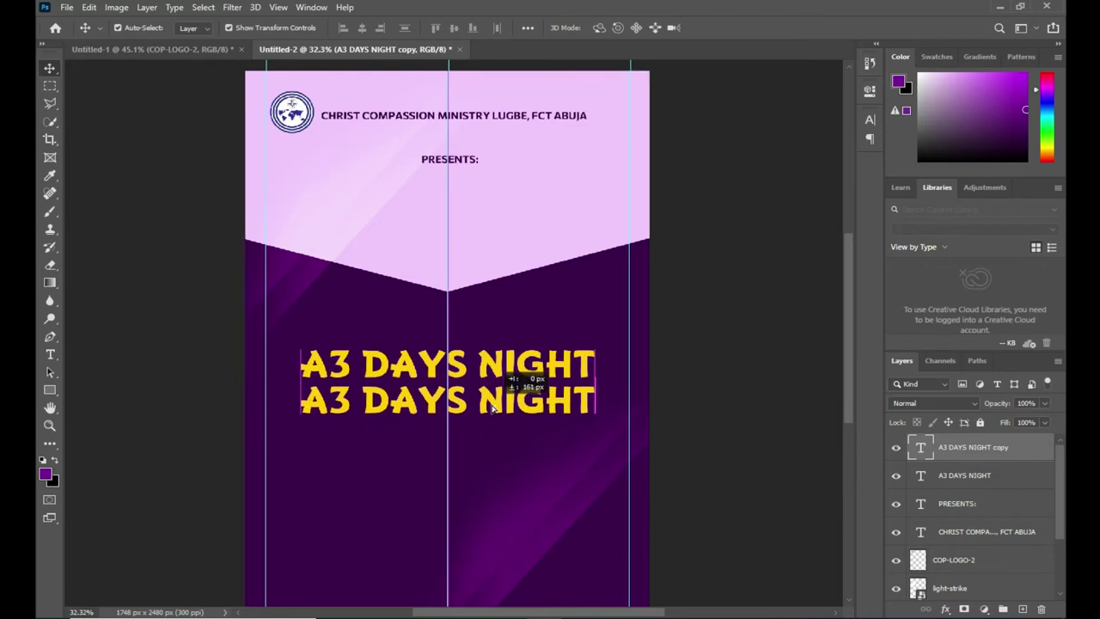
double_click(507, 401)
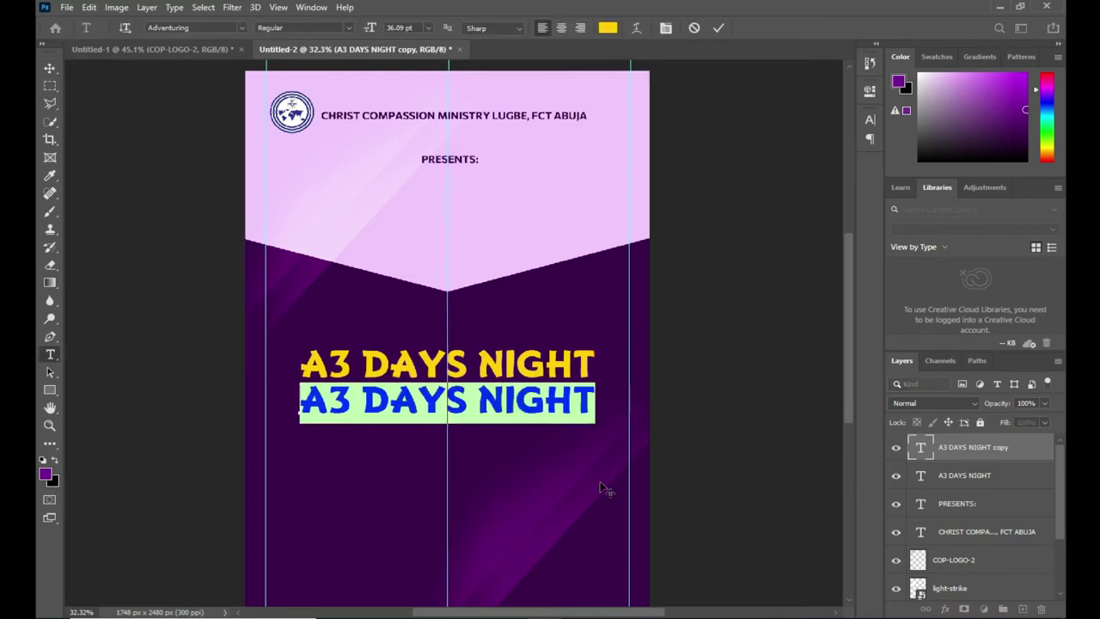
key("alt+Tab")
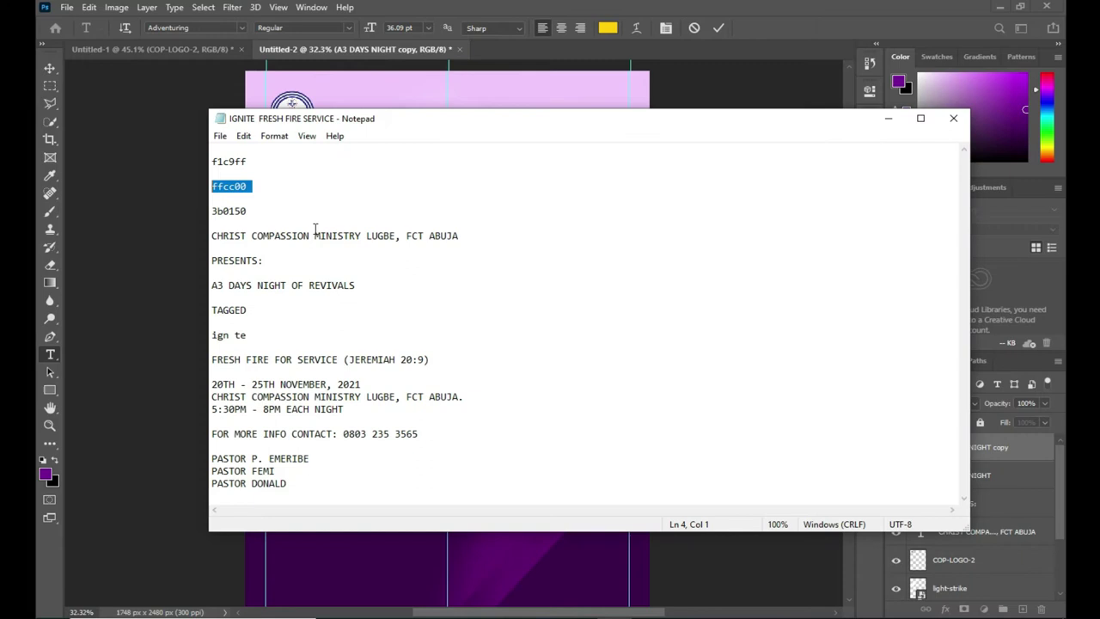
left_click_drag(361, 284, 305, 286)
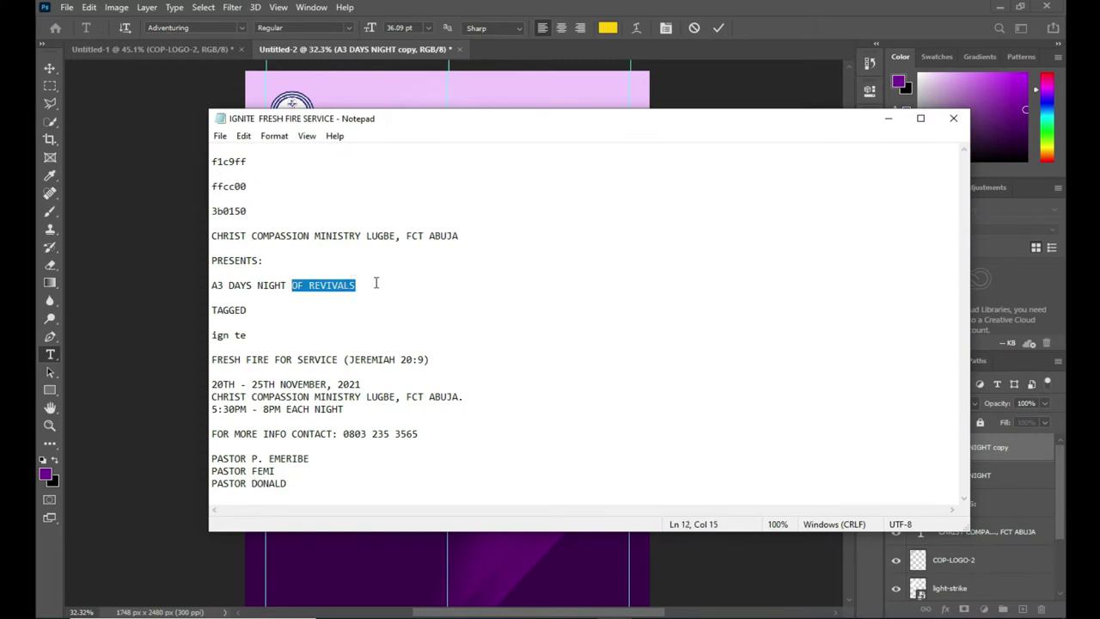
left_click(889, 118)
key("ctrl+v")
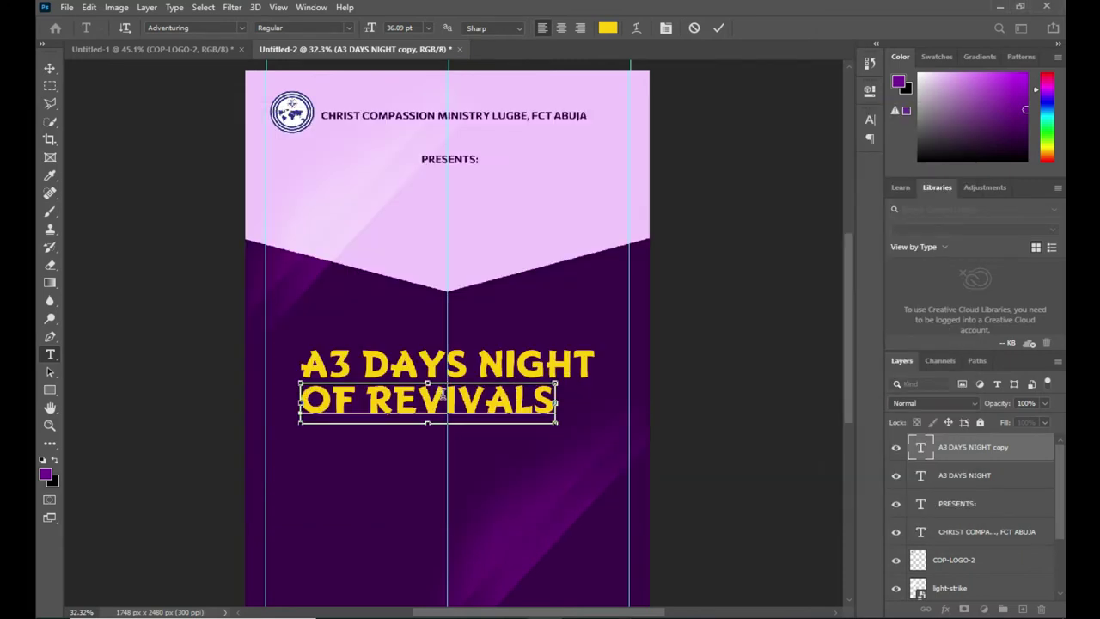
left_click(718, 33)
key("v")
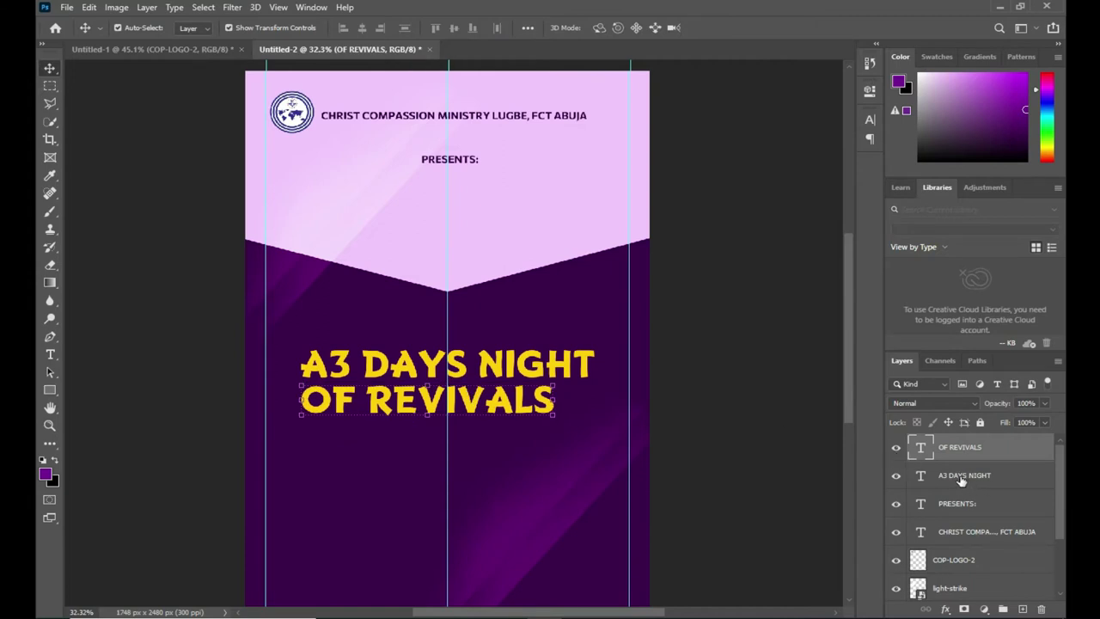
Centre OF REVIVALS horizontally with the A3 DAYS NIGHT line
left_click(961, 479, "shift")
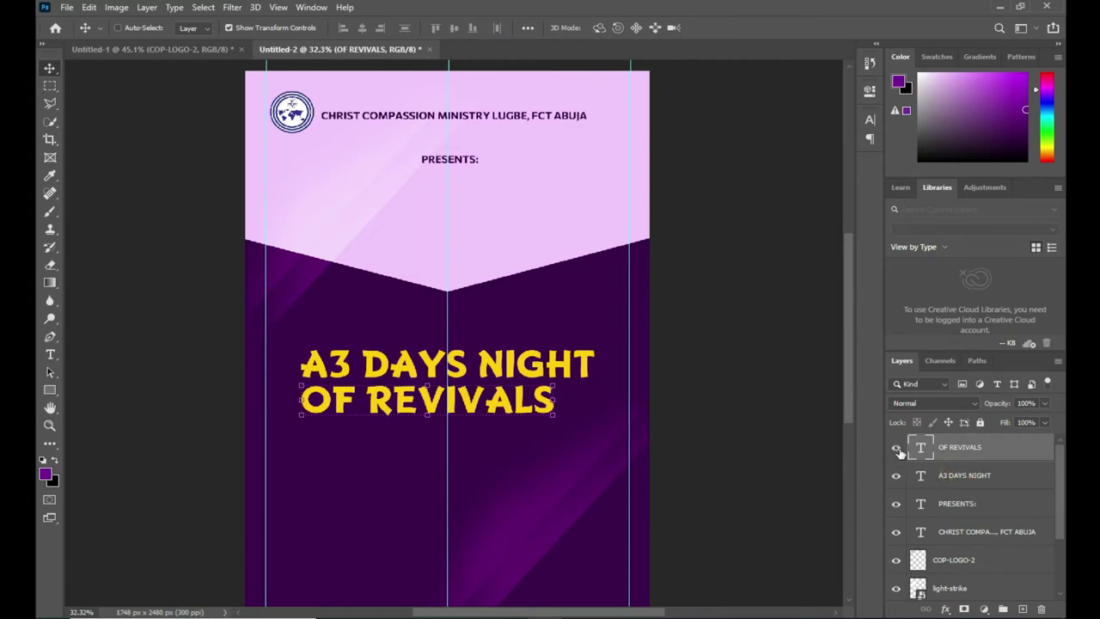
left_click(362, 27)
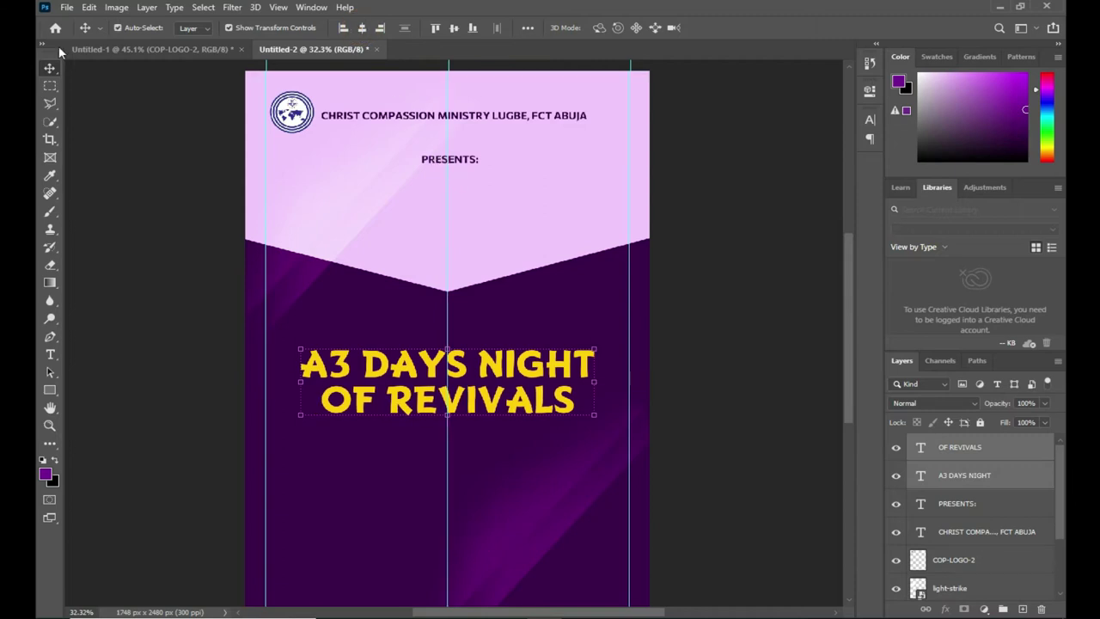
left_click(651, 290)
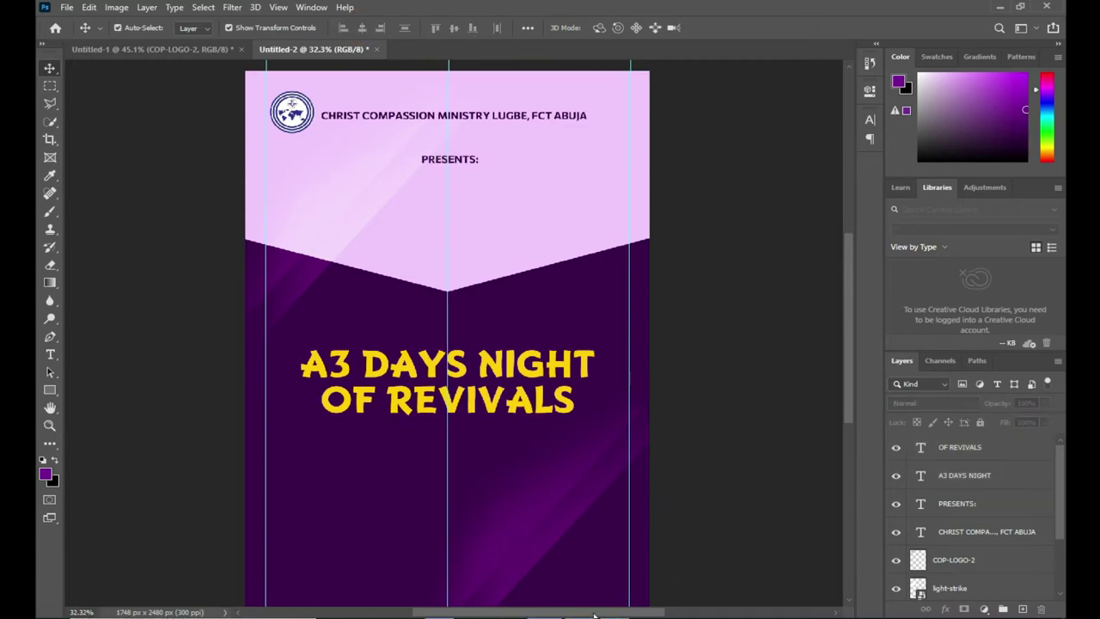
left_click(612, 616)
Duplicate the PRESENTS: text layer and move the copy just below OF REVIVALS
double_click(244, 311)
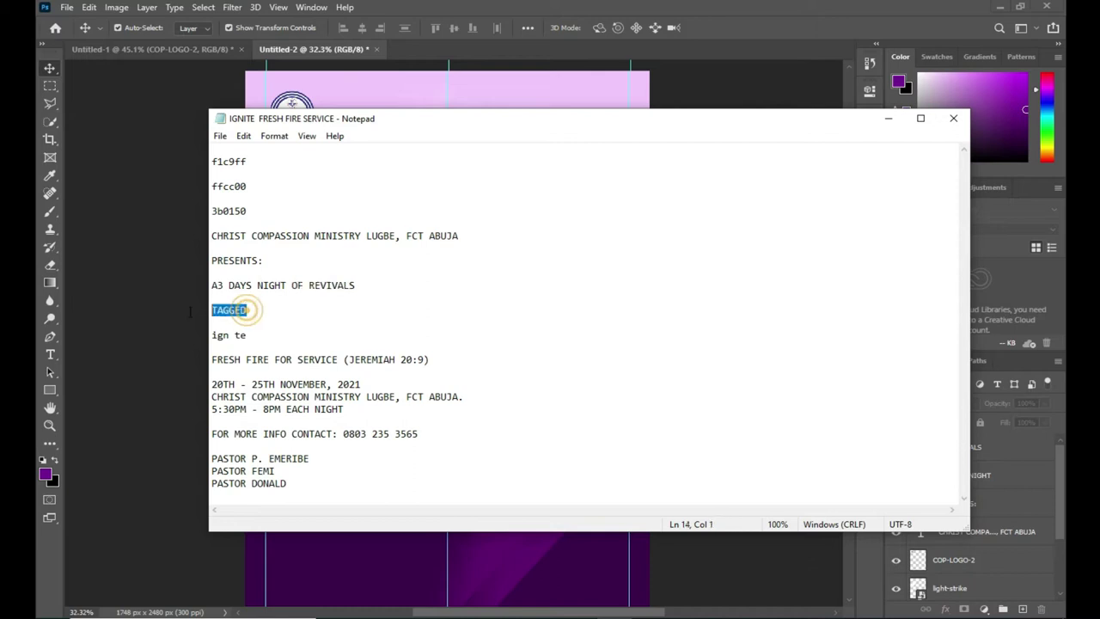
left_click(888, 117)
left_click(460, 163)
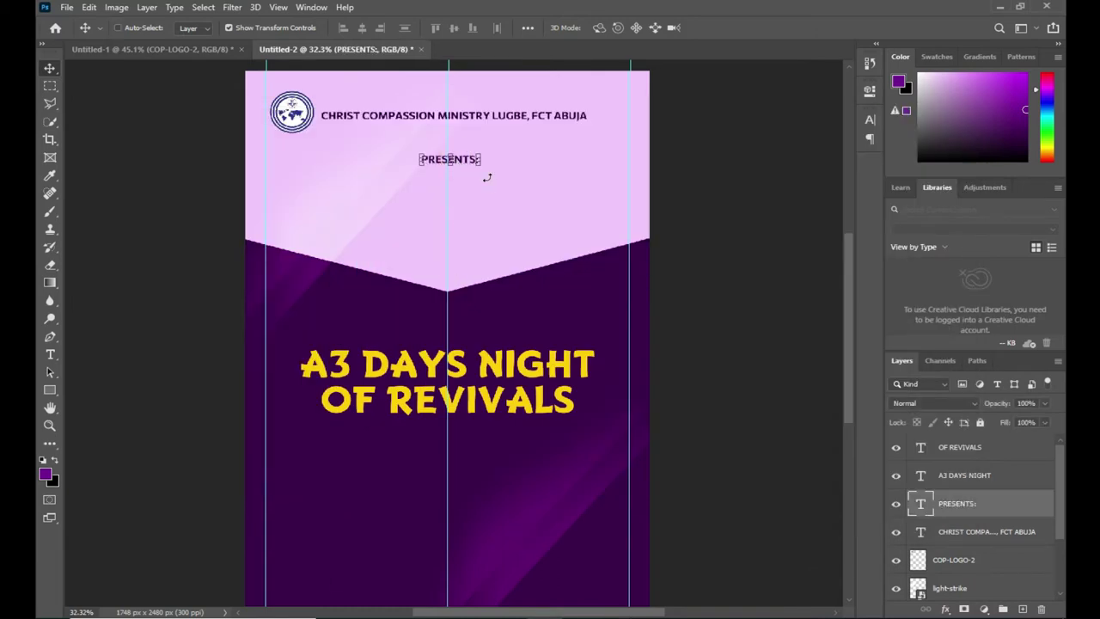
key("ctrl+j")
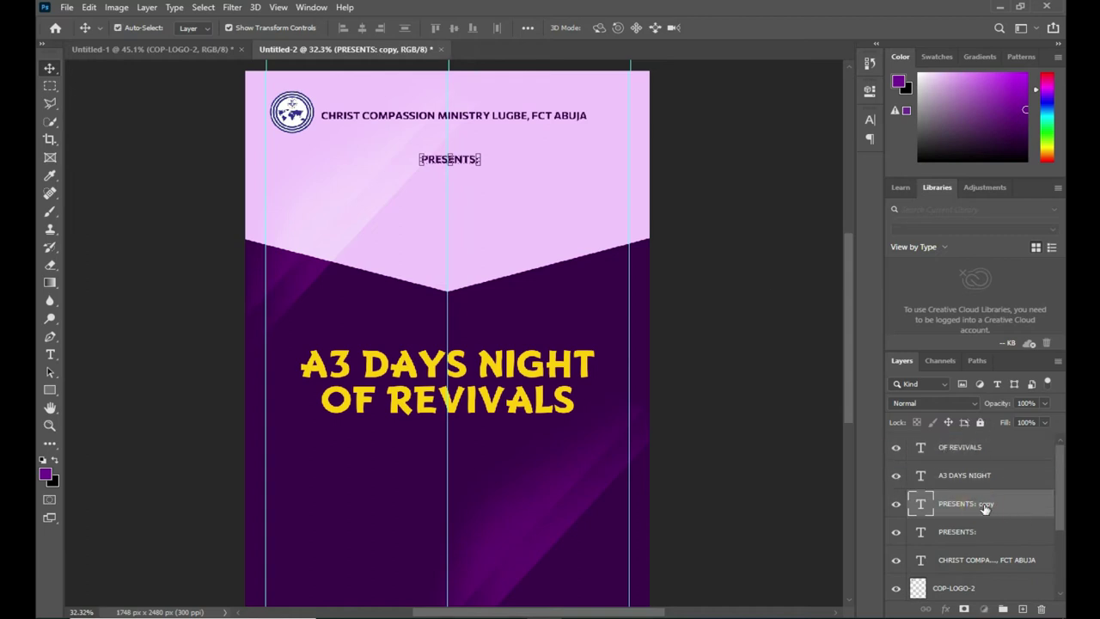
left_click_drag(999, 513, 980, 436)
left_click_drag(453, 163, 428, 436)
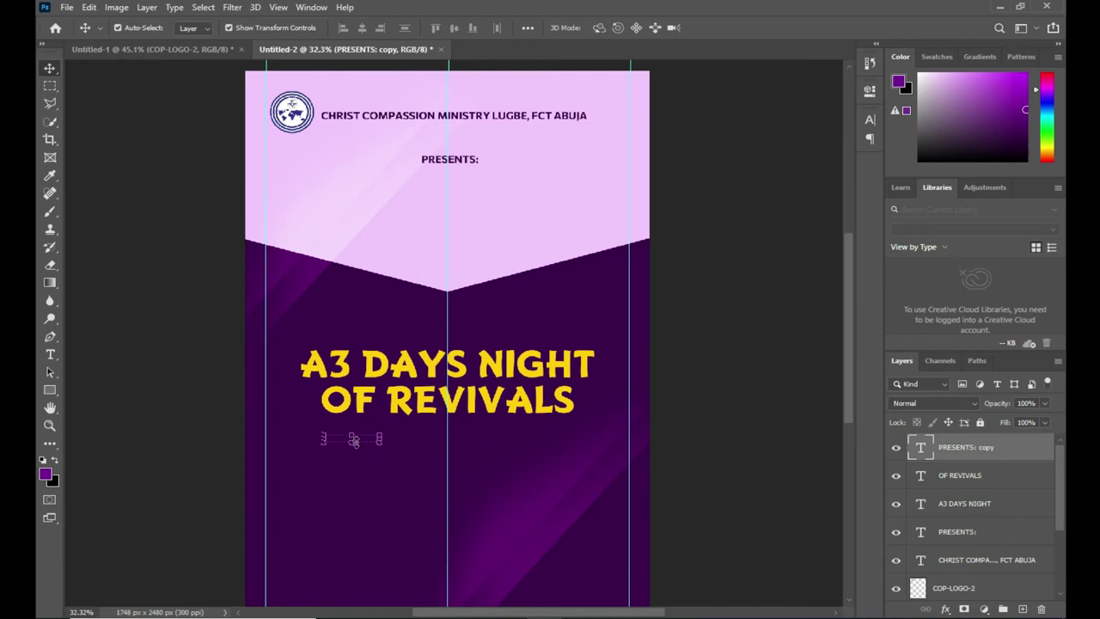
Change the copied text to TAGGED and colour it with the headline's sampled yellow
double_click(354, 439)
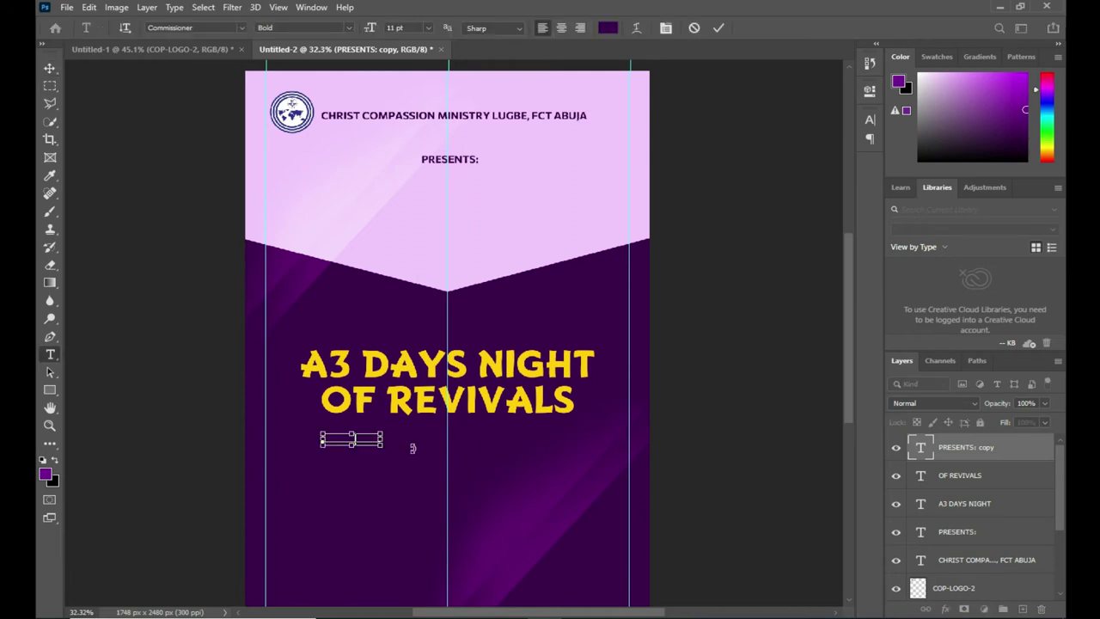
key("BackSpace")
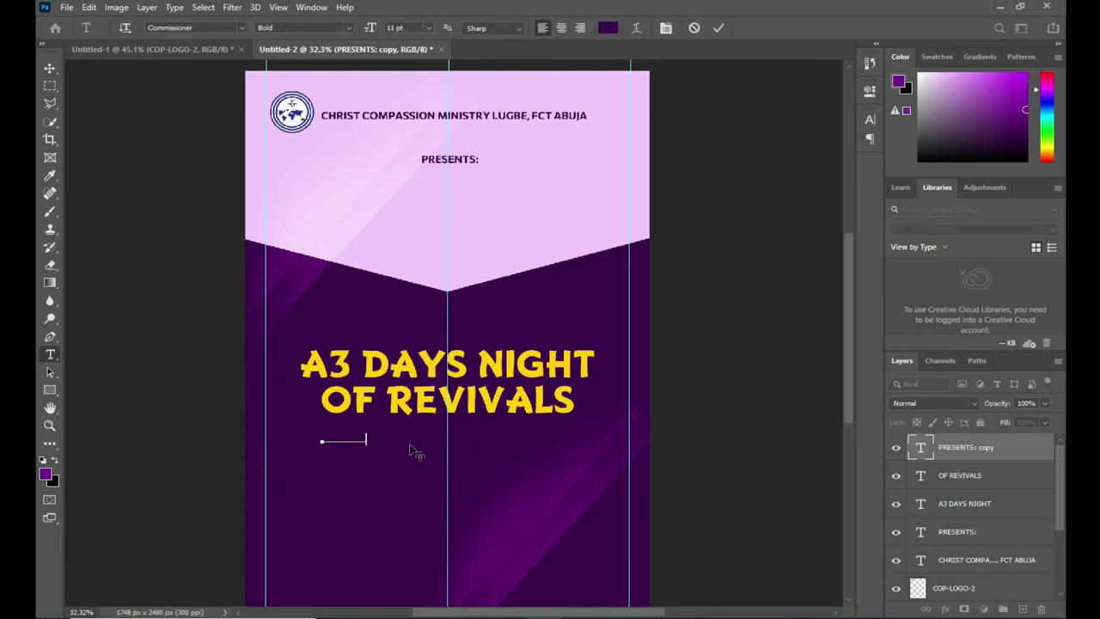
left_click(718, 28)
left_click(609, 28)
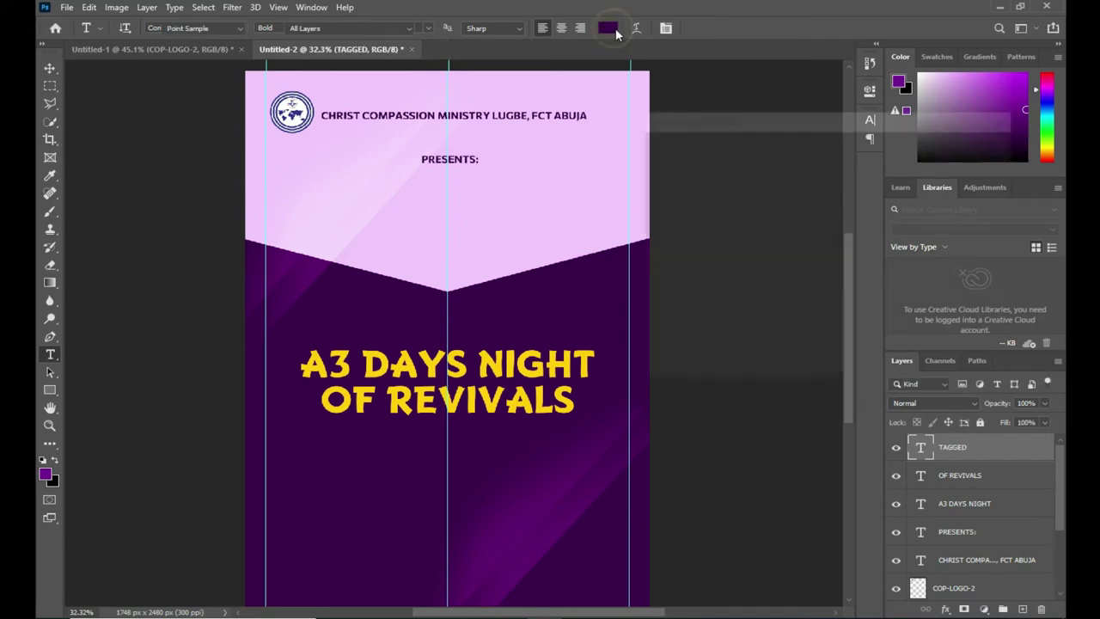
left_click(519, 354)
key("Return")
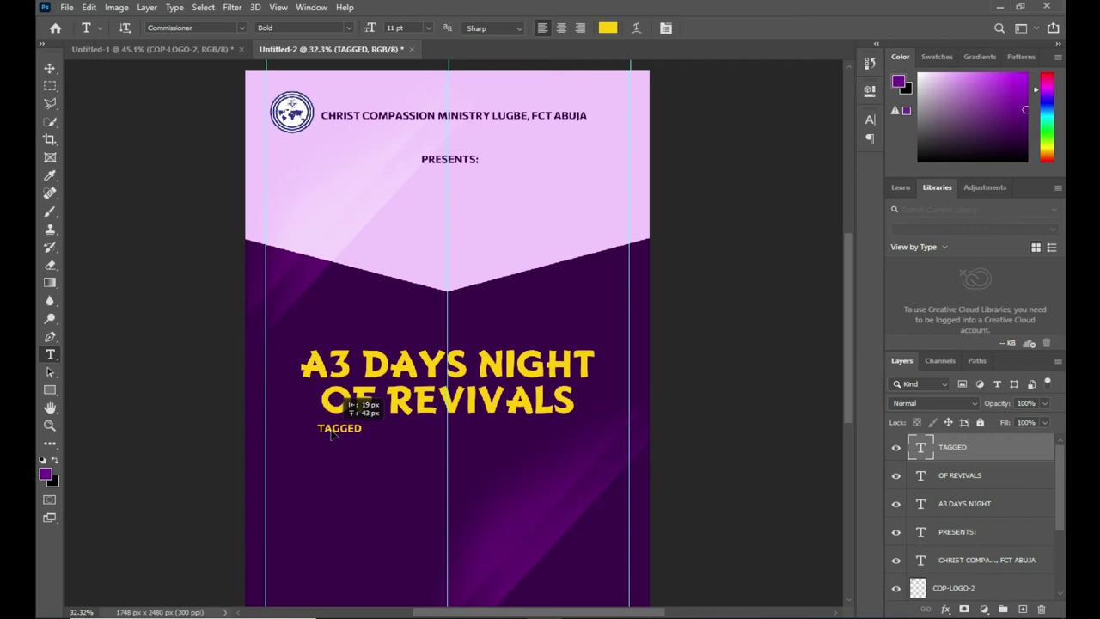
Nudge TAGGED up just under OF REVIVALS and enlarge it
scroll(342, 449, "up", 5, "alt")
left_click_drag(348, 455, 359, 443)
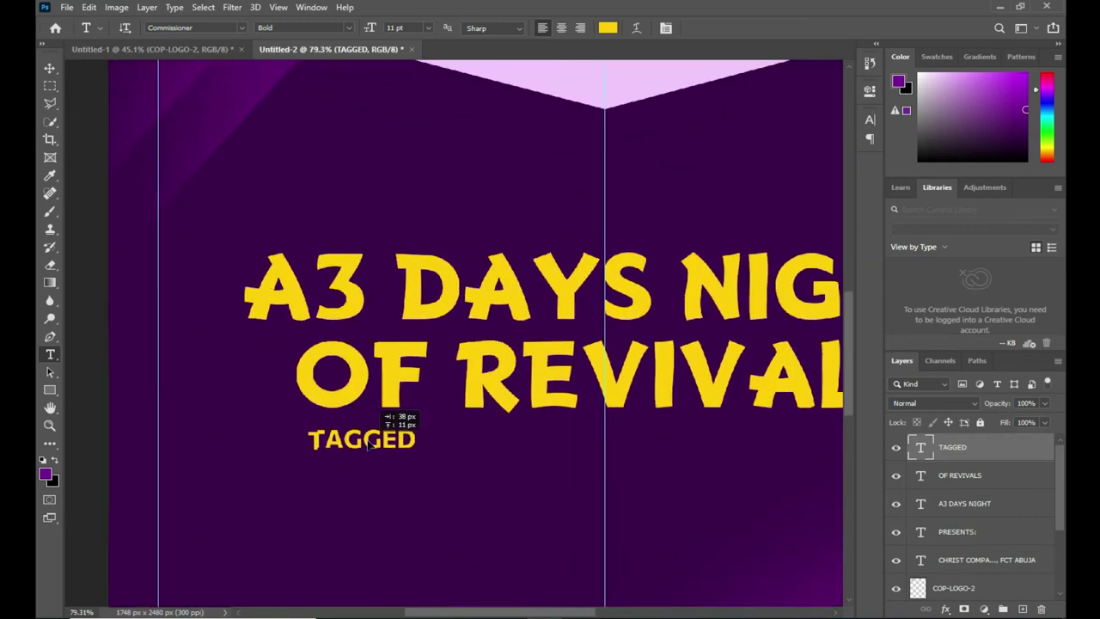
scroll(470, 232, "down", 3, "alt")
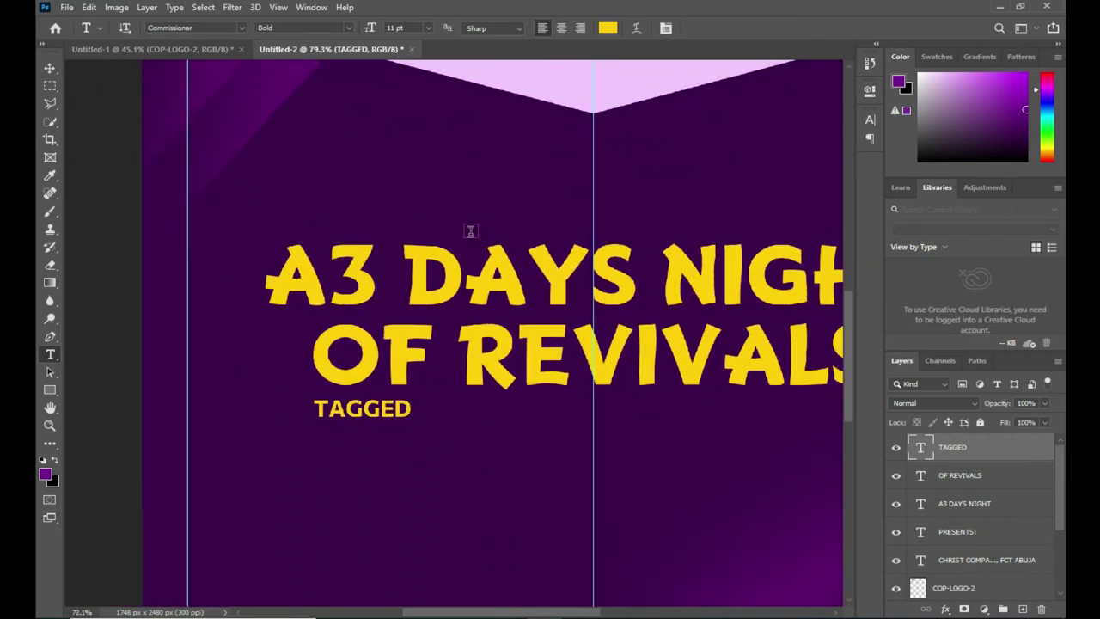
left_click(49, 68)
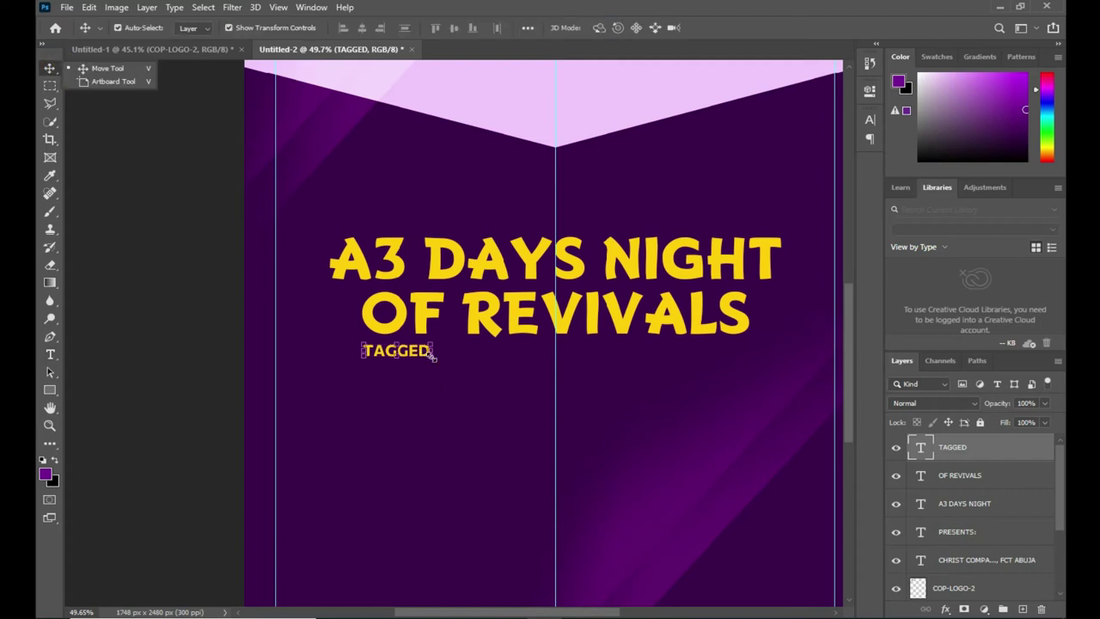
left_click_drag(434, 358, 485, 374)
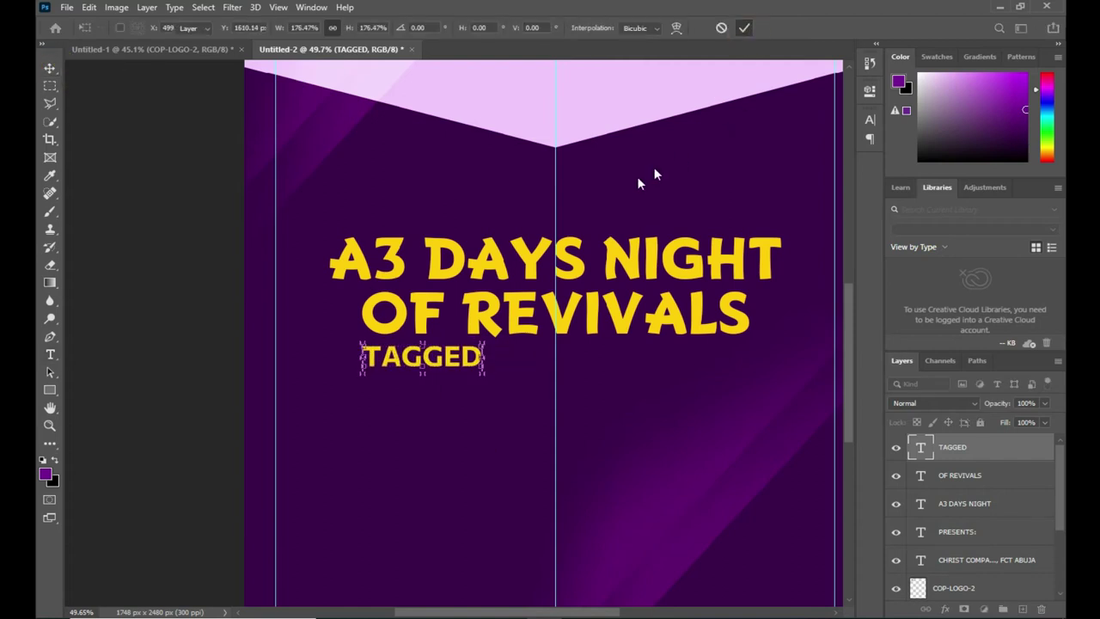
key("Return")
Apply Small Caps to TAGGED in the Character panel and fit the flyer in view
scroll(610, 214, "down", 1, "alt")
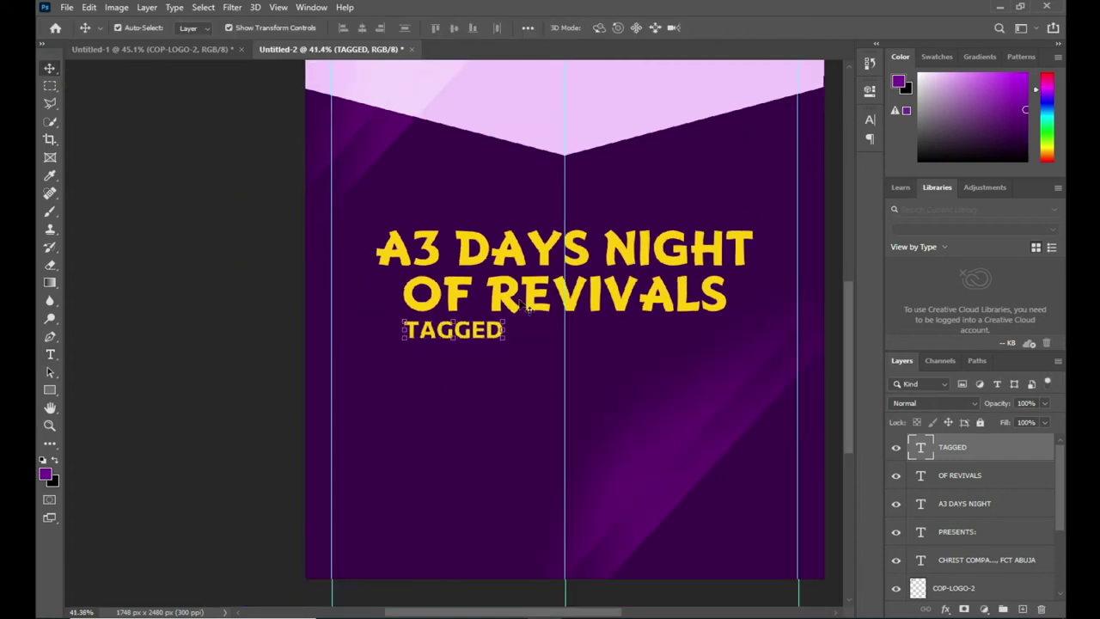
scroll(522, 307, "down", 1, "alt")
left_click(786, 398)
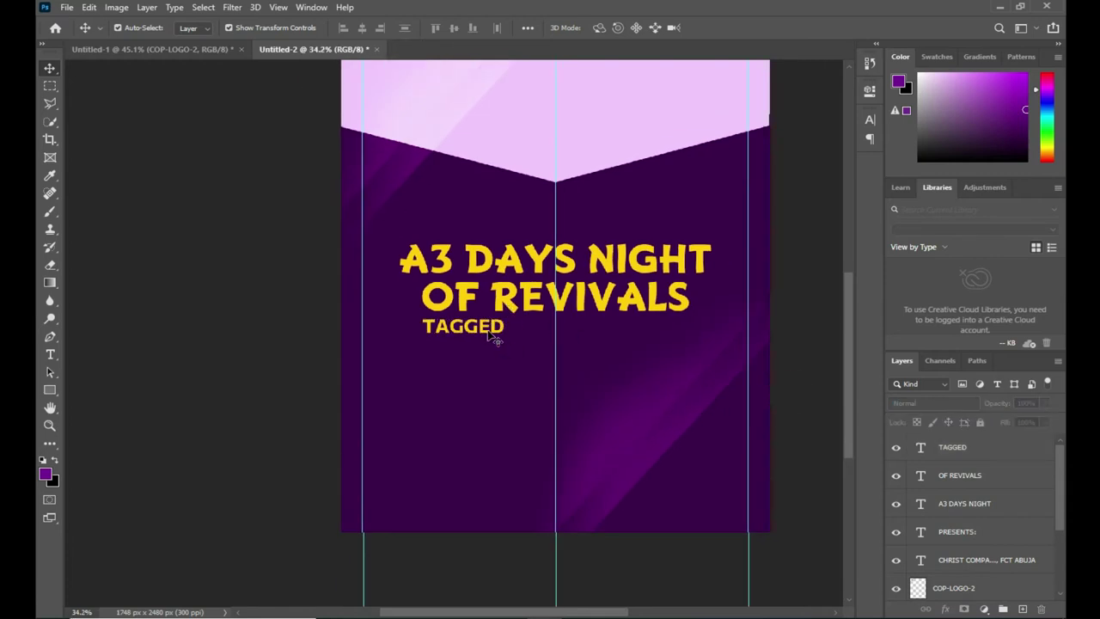
left_click(494, 336)
left_click(869, 119)
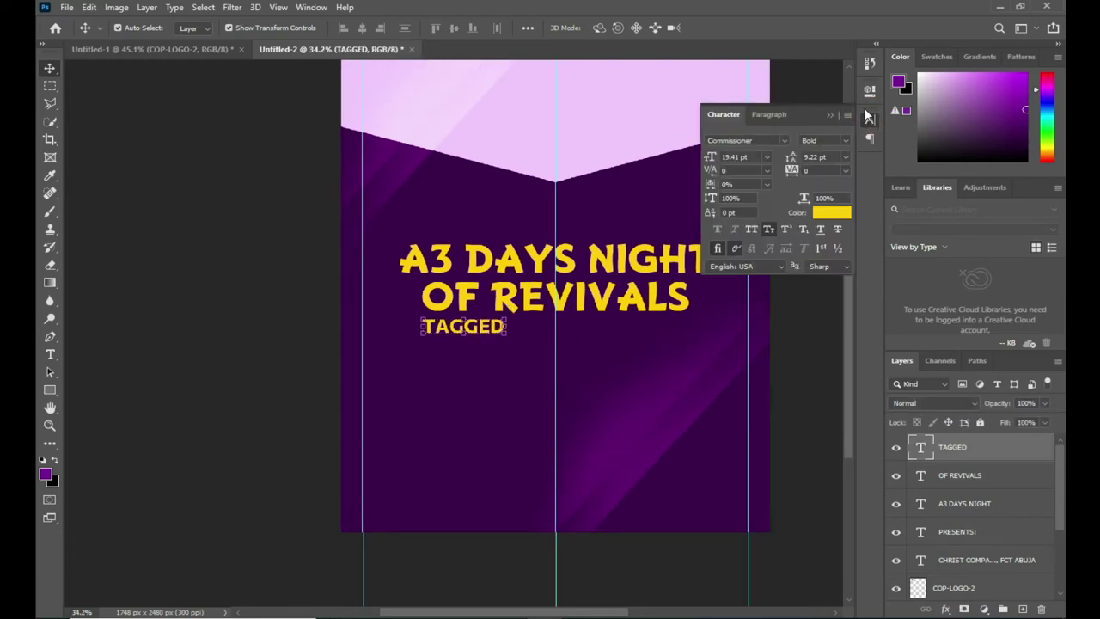
left_click(769, 230)
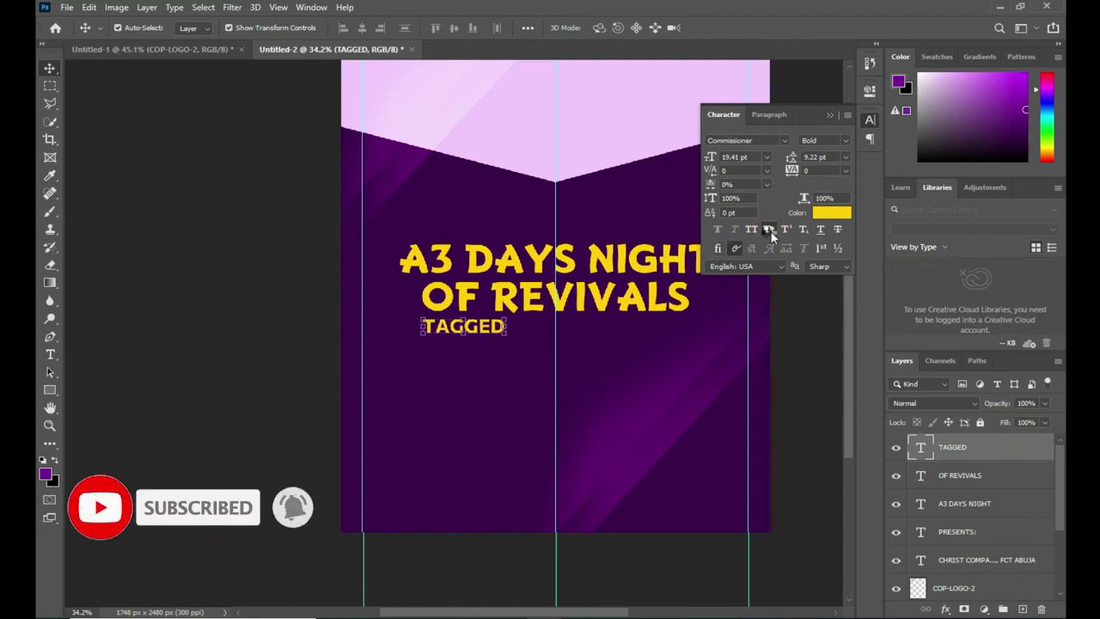
left_click(829, 115)
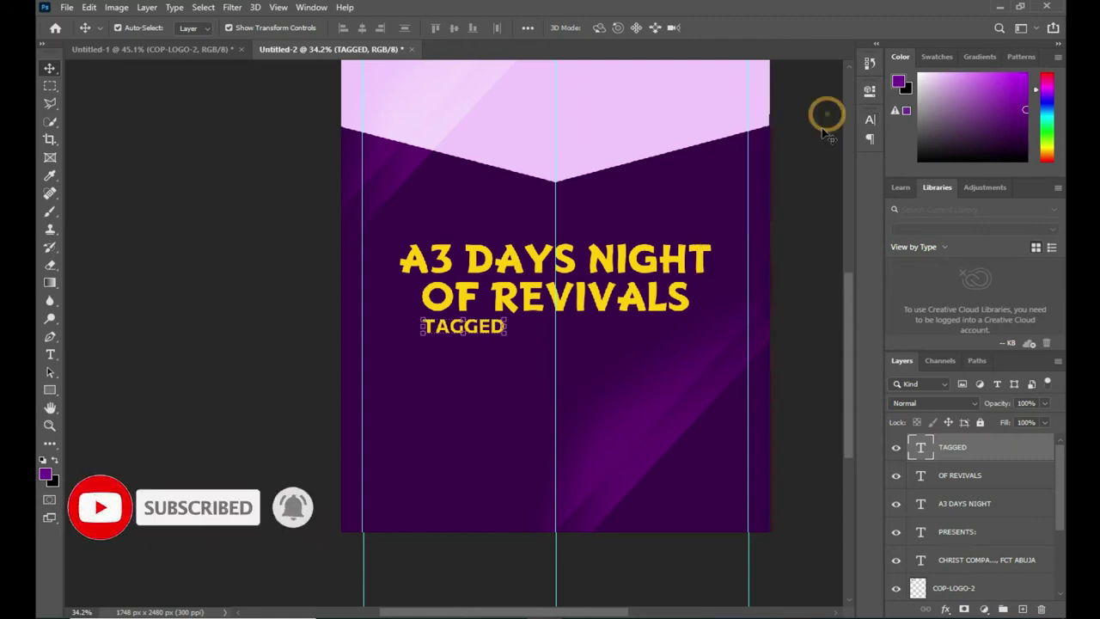
left_click(261, 296)
key("ctrl+0")
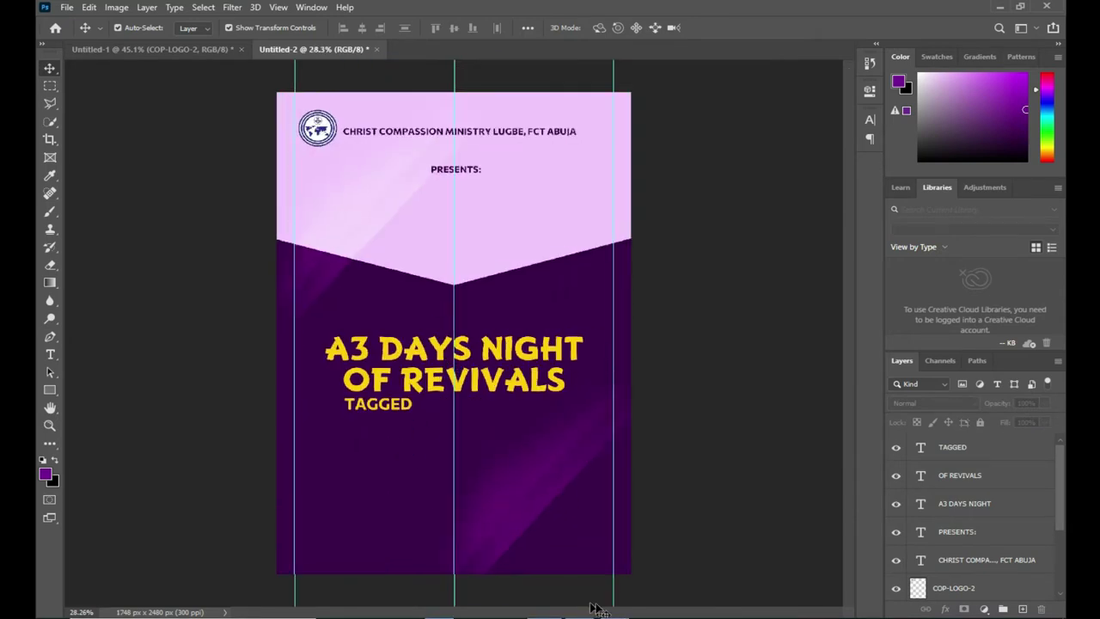
left_click(598, 610)
left_click_drag(256, 335, 179, 334)
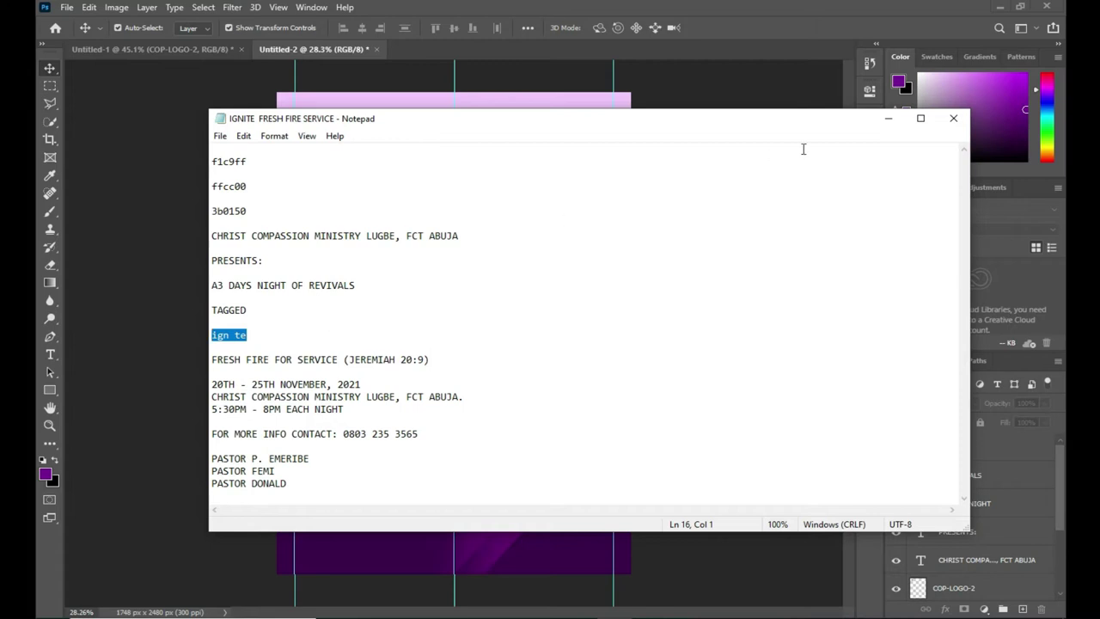
Duplicate OF REVIVALS lower down and change the copy's text to IGN TE
left_click(888, 118)
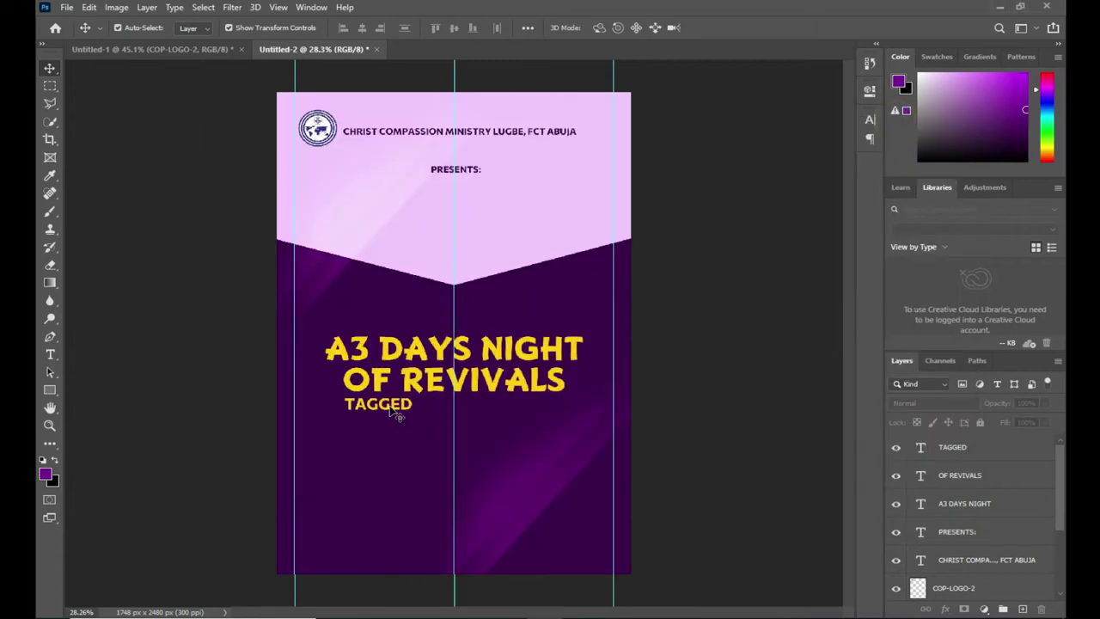
left_click(477, 388)
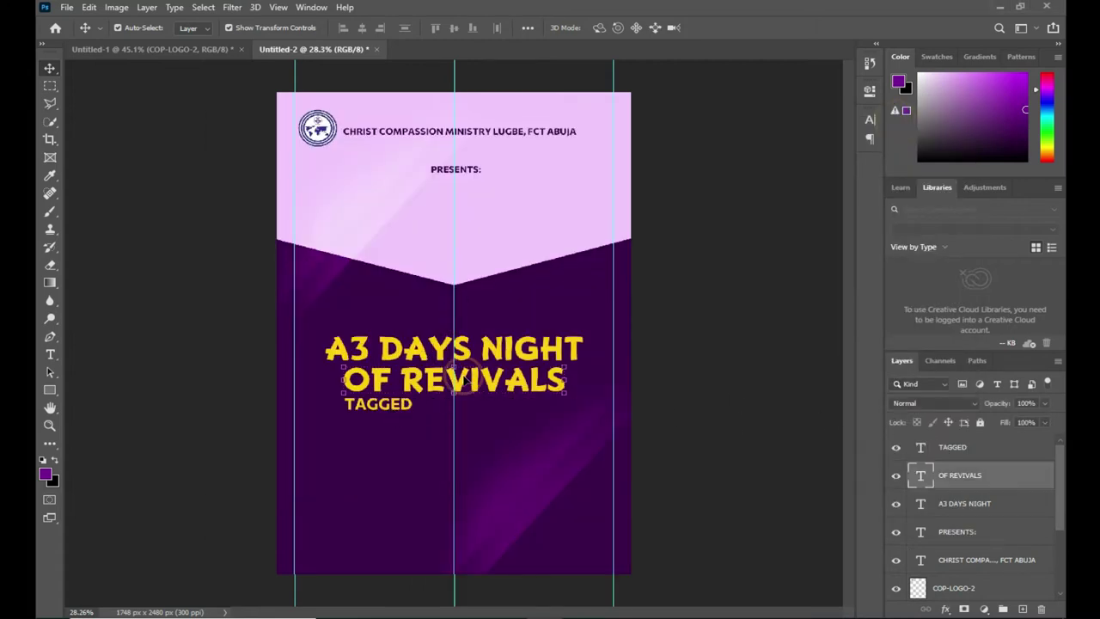
left_click_drag(477, 389, 471, 441)
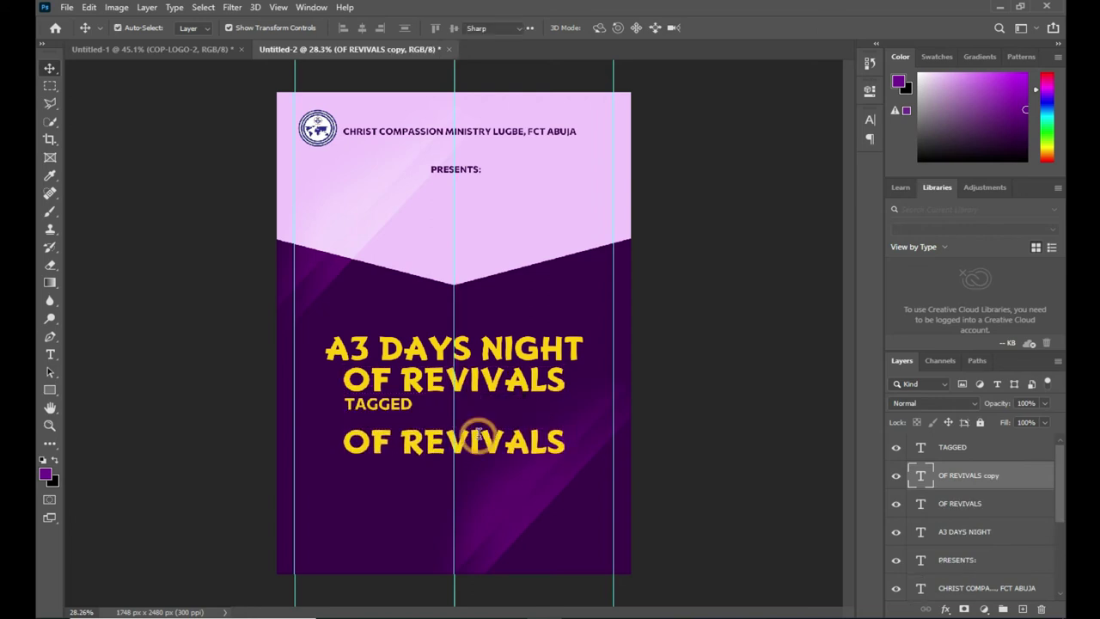
double_click(478, 440)
type("IGN TE")
left_click(719, 28)
Scale IGN TE up to about 244% and shift it slightly left
key("v")
mouse_move(426, 457)
left_mouse_down()
mouse_move(484, 447)
mouse_move(597, 502)
left_mouse_up()
left_click_drag(491, 467, 461, 464)
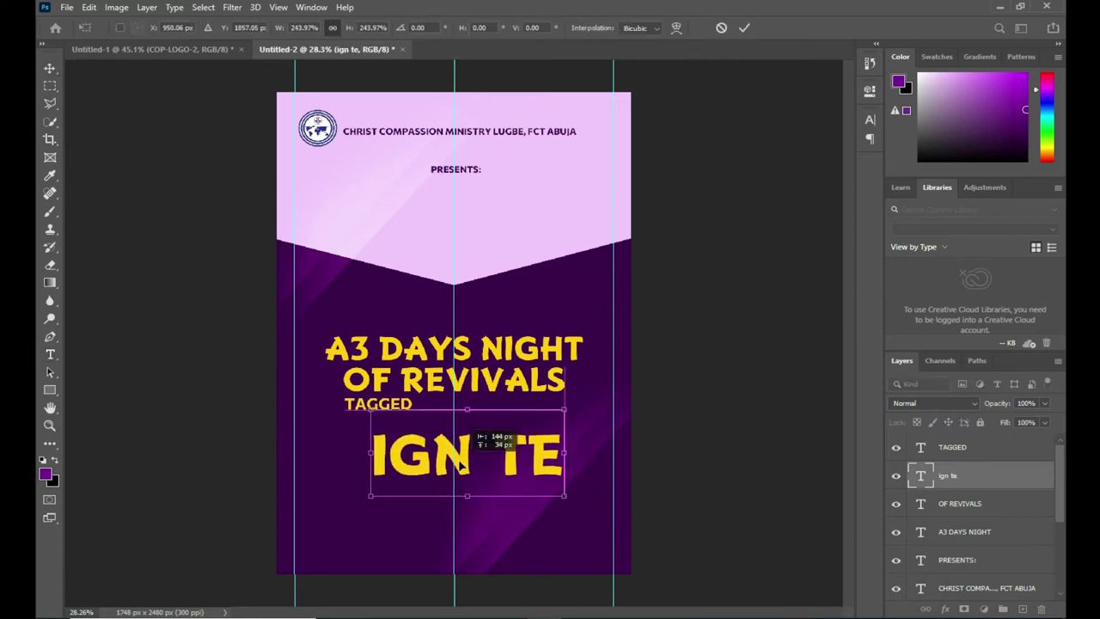
left_click_drag(565, 496, 577, 502)
left_click_drag(450, 460, 437, 459)
left_click(745, 28)
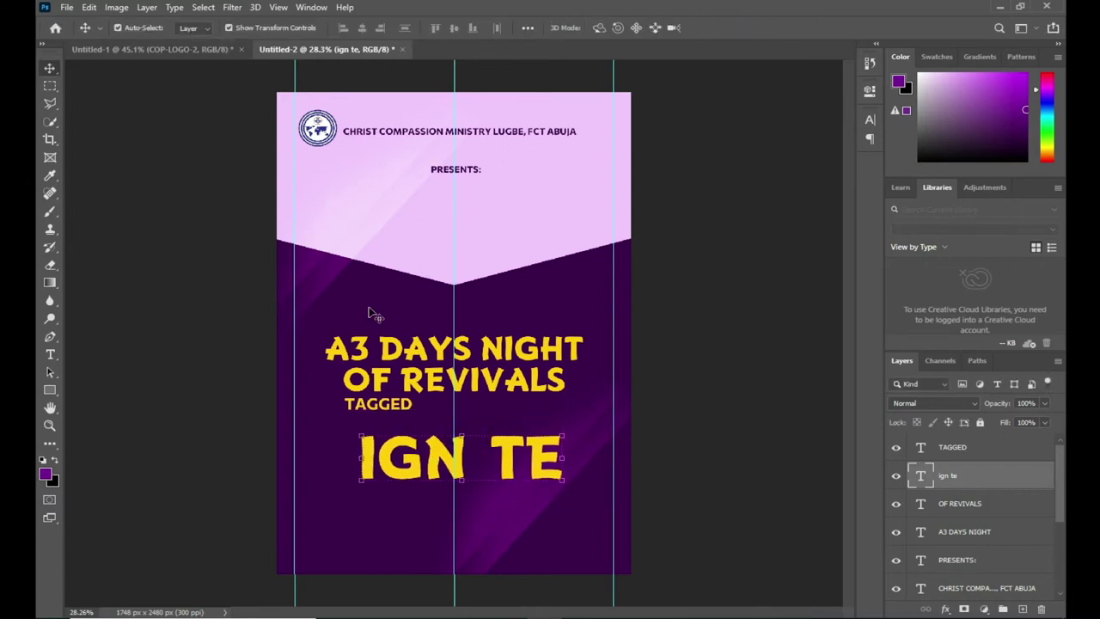
Set the headline font to Acme and turn off All Caps so it reads 'ign te'
key("t")
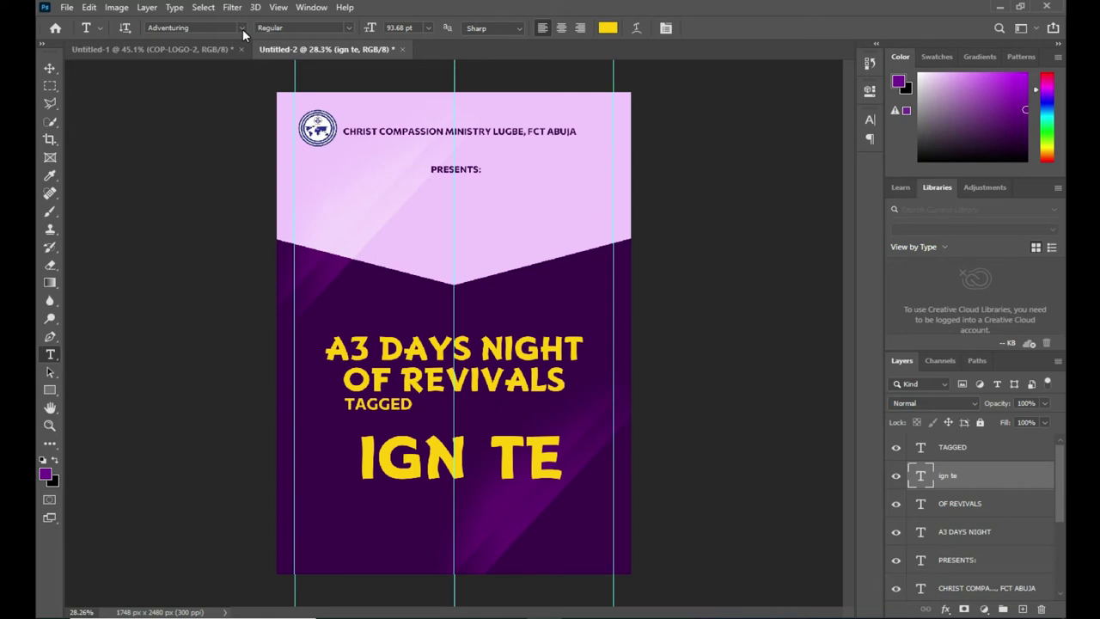
left_click(244, 32)
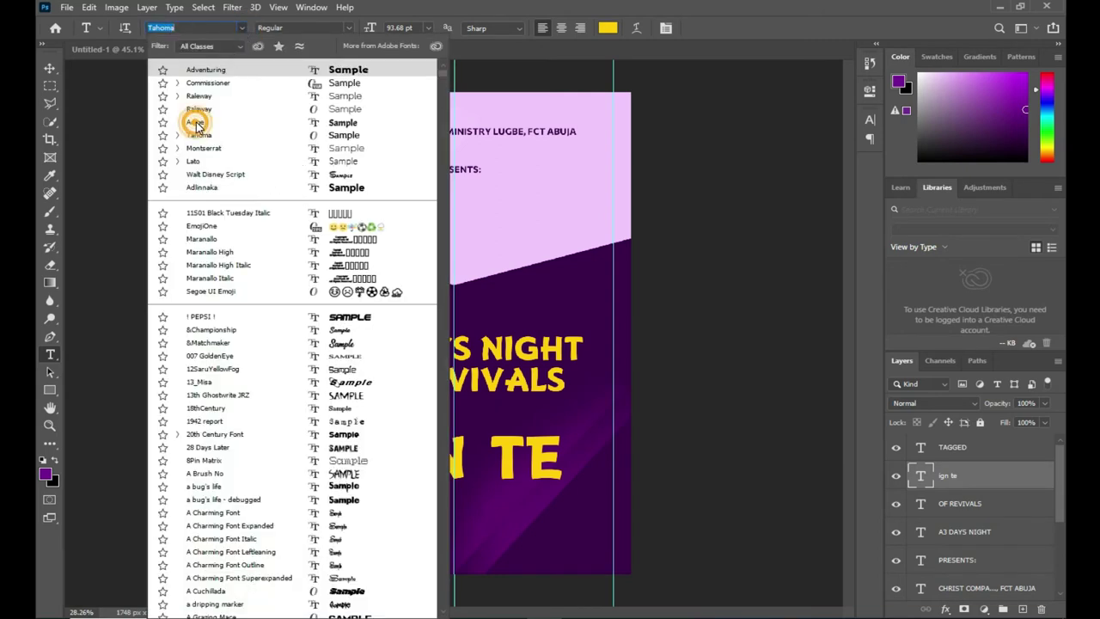
left_click(201, 122)
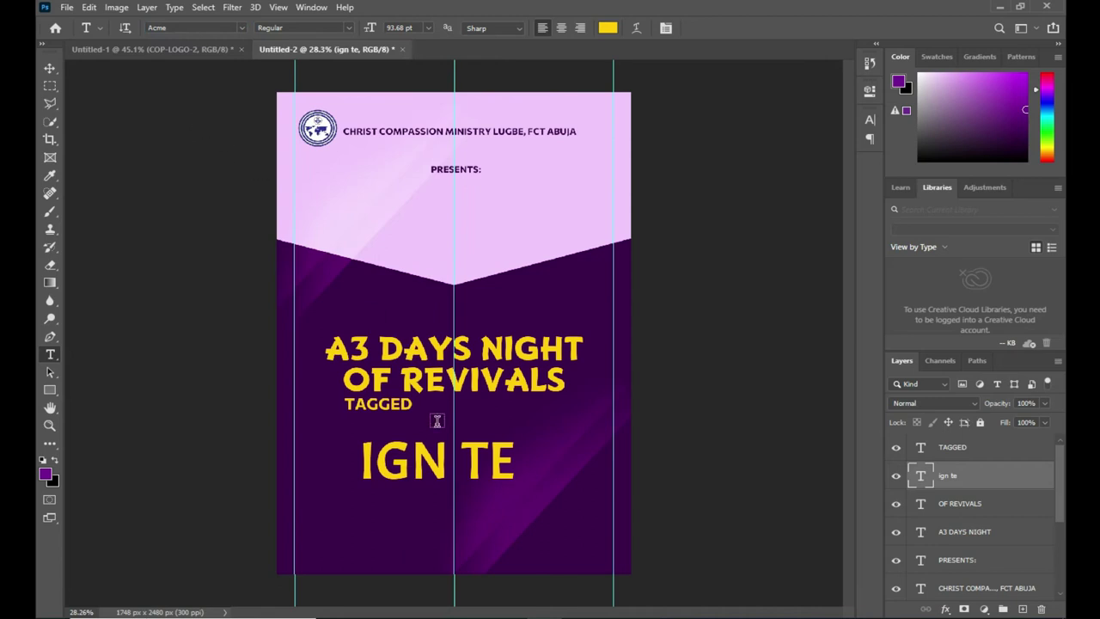
key("ctrl+t")
right_click(501, 206)
key("Escape")
left_click(719, 27)
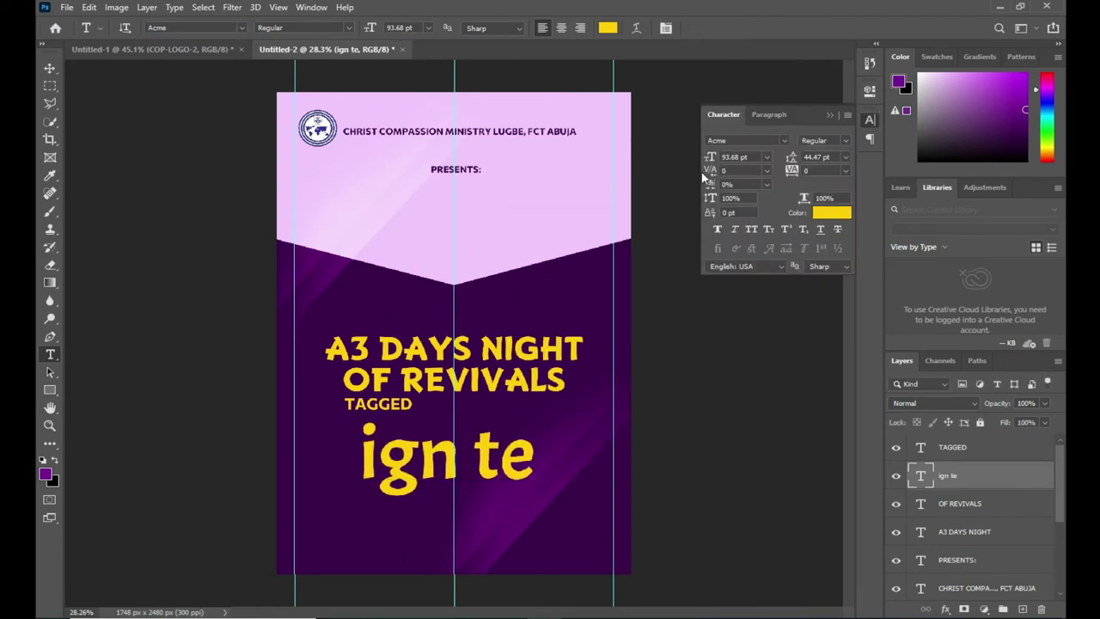
Nudge the 'ign te' headline slightly and open the ingite image folder
left_click_drag(435, 467, 428, 456)
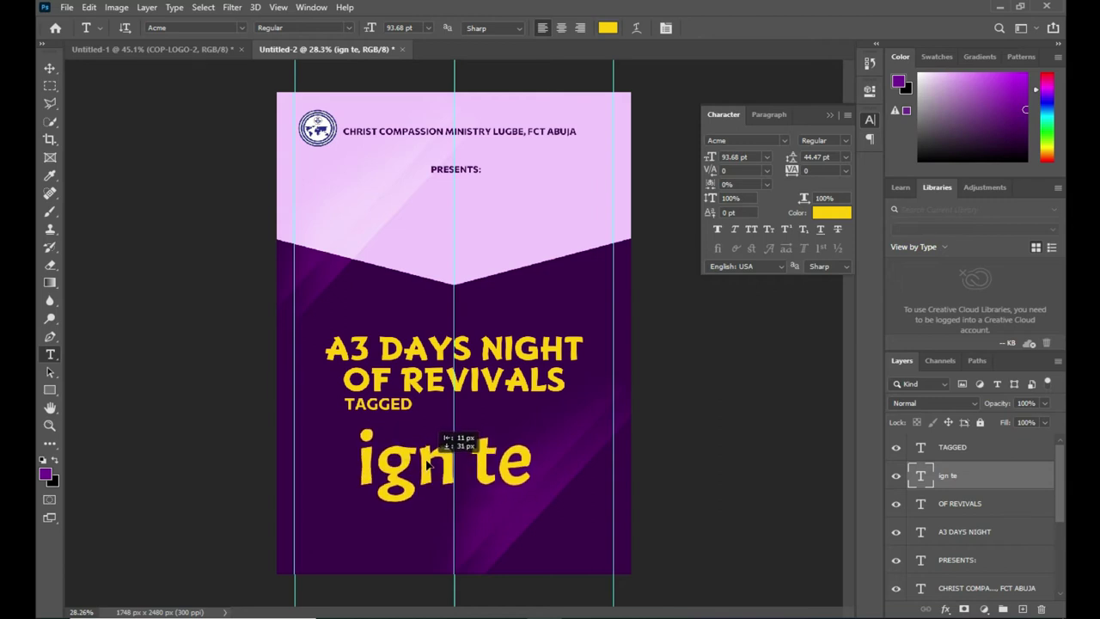
left_click(830, 114)
left_click(50, 68)
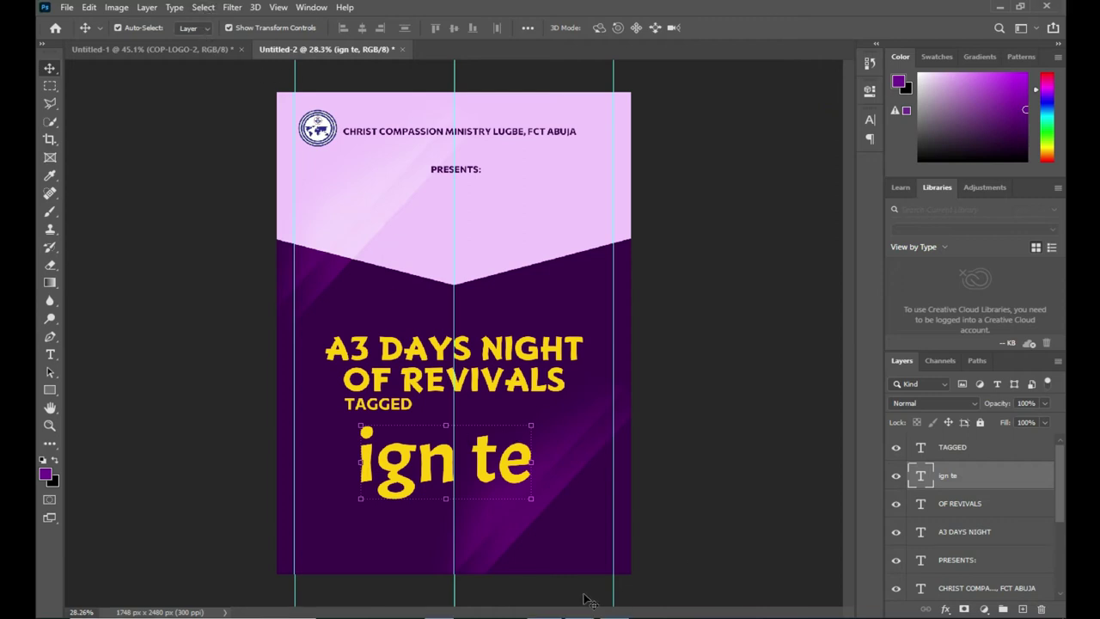
left_click(439, 609)
Place the Untitled-1 flame image at about 39% in the gap between 'ign' and 'te'
left_click(356, 343)
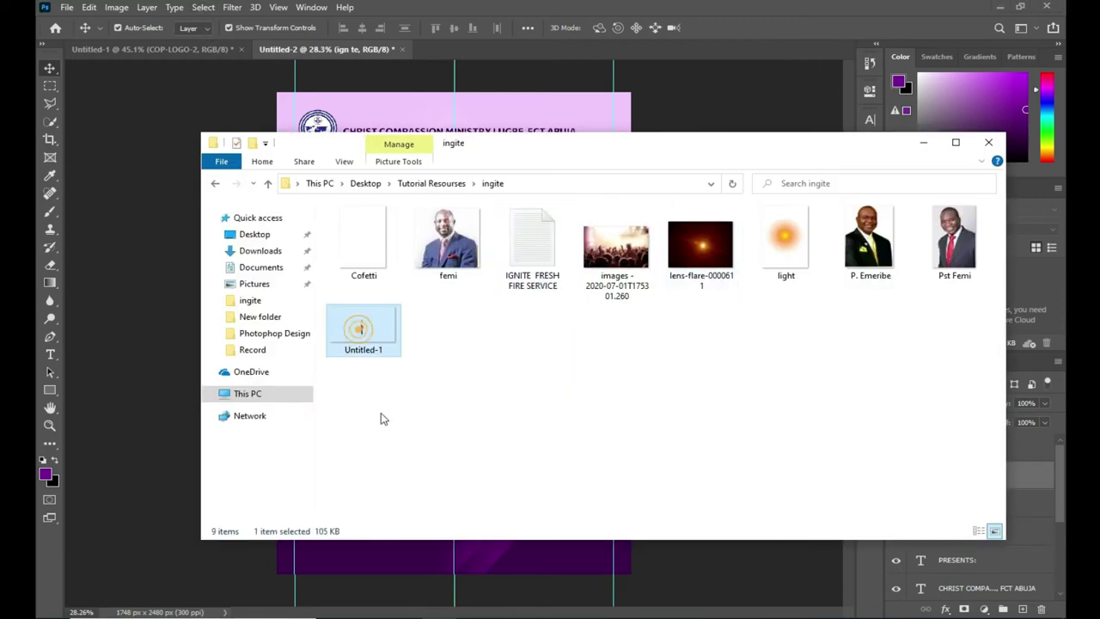
left_click(370, 579)
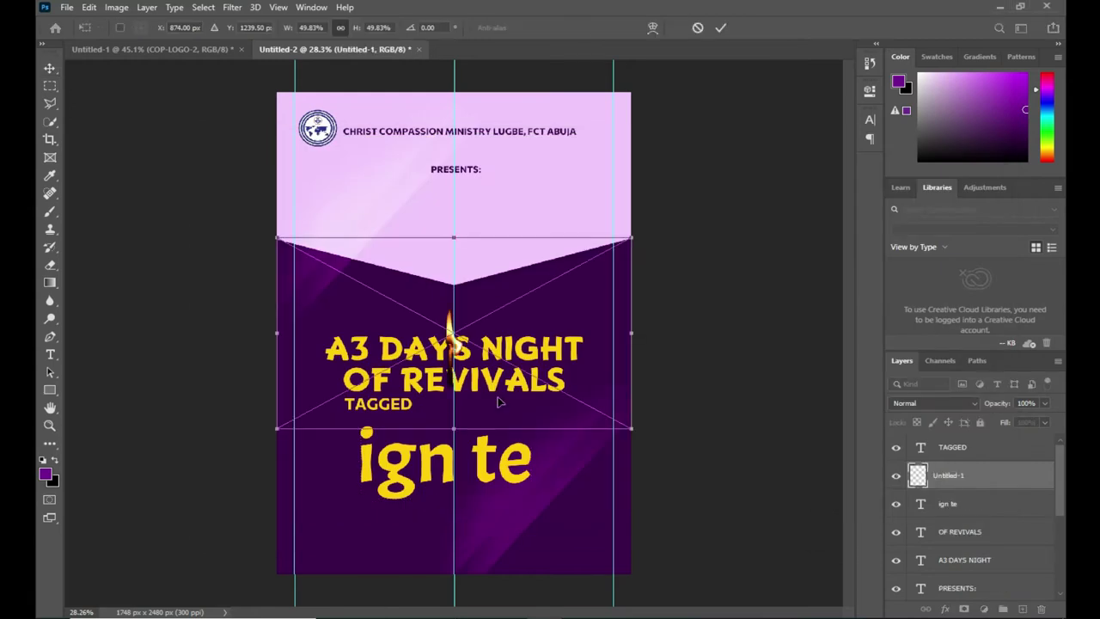
left_click_drag(490, 391, 506, 492)
left_click_drag(645, 335, 573, 375)
scroll(482, 501, "up", 2)
left_click_drag(482, 501, 441, 516)
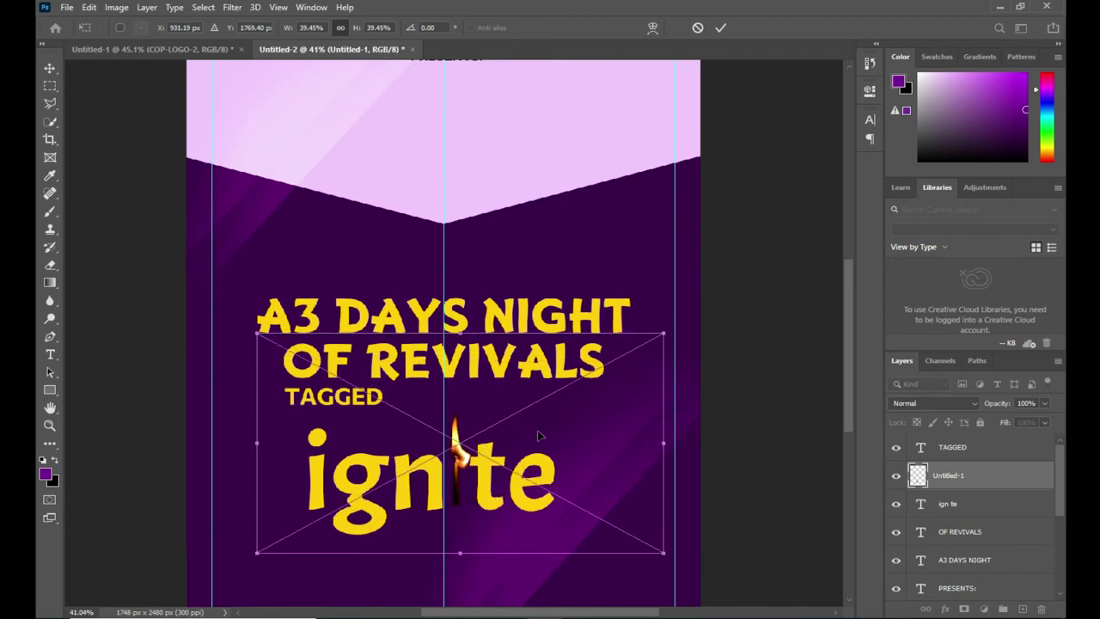
left_click_drag(538, 432, 536, 434)
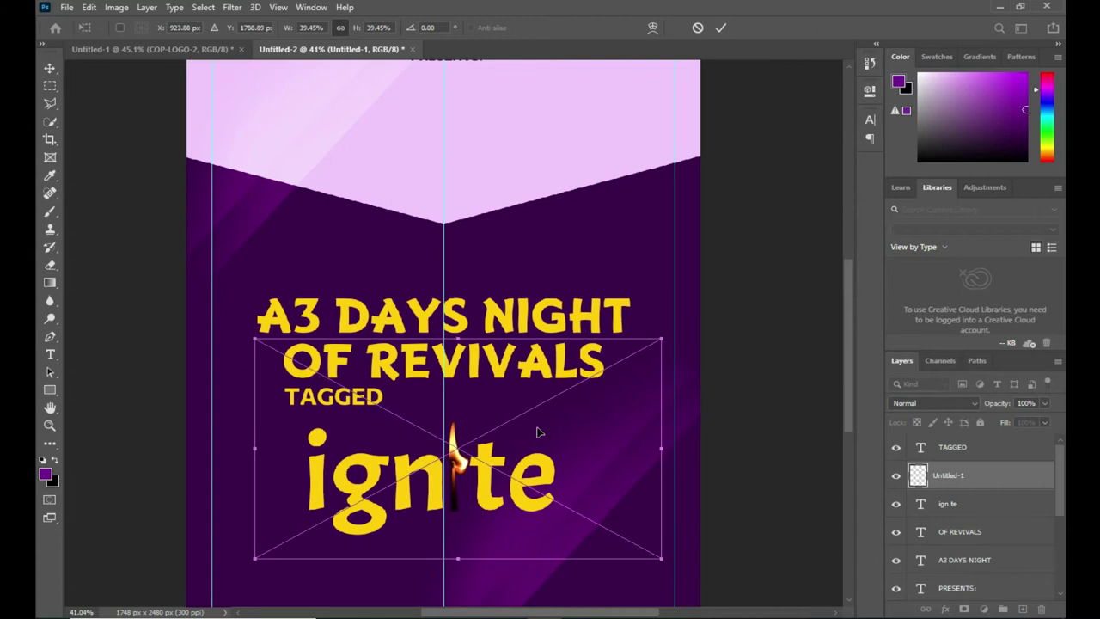
left_click(721, 27)
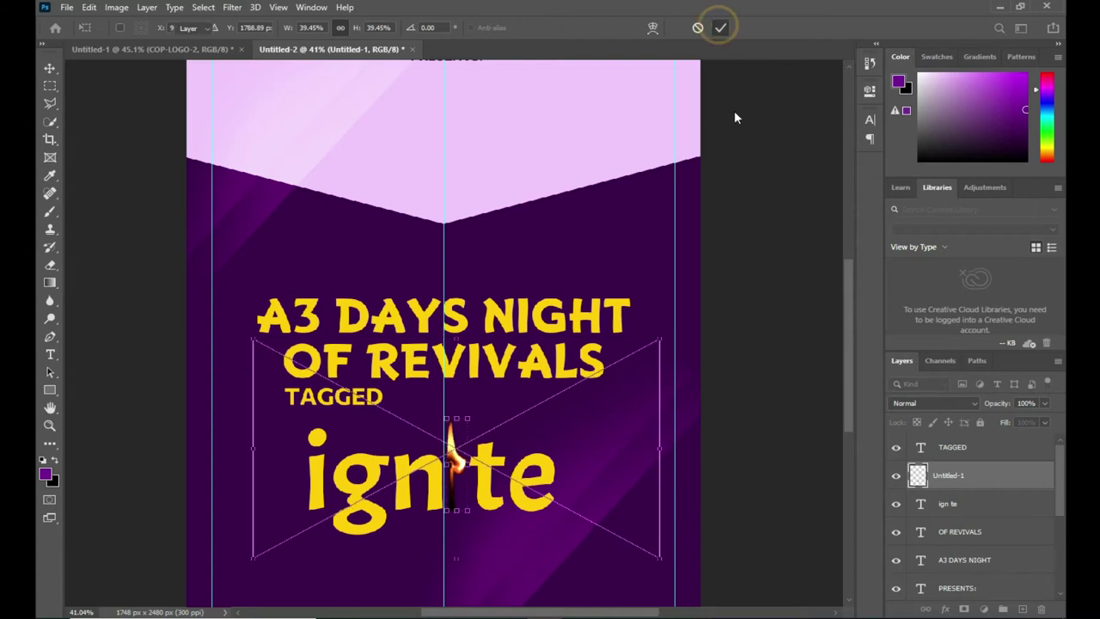
scroll(700, 366, "down", 1)
scroll(701, 366, "down", 1)
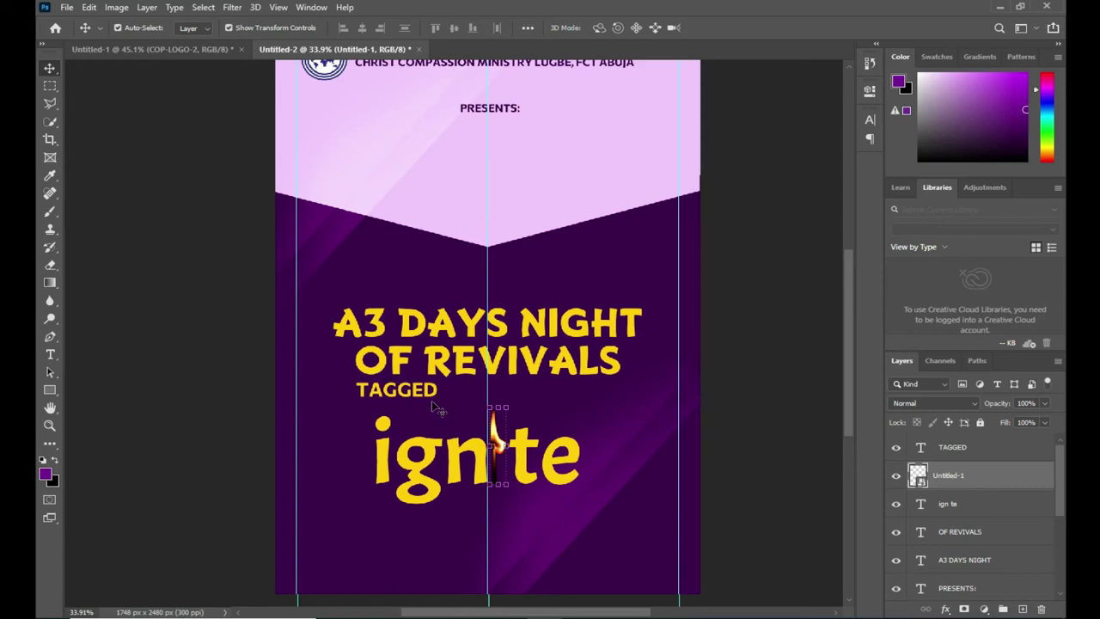
scroll(479, 423, "down", 1)
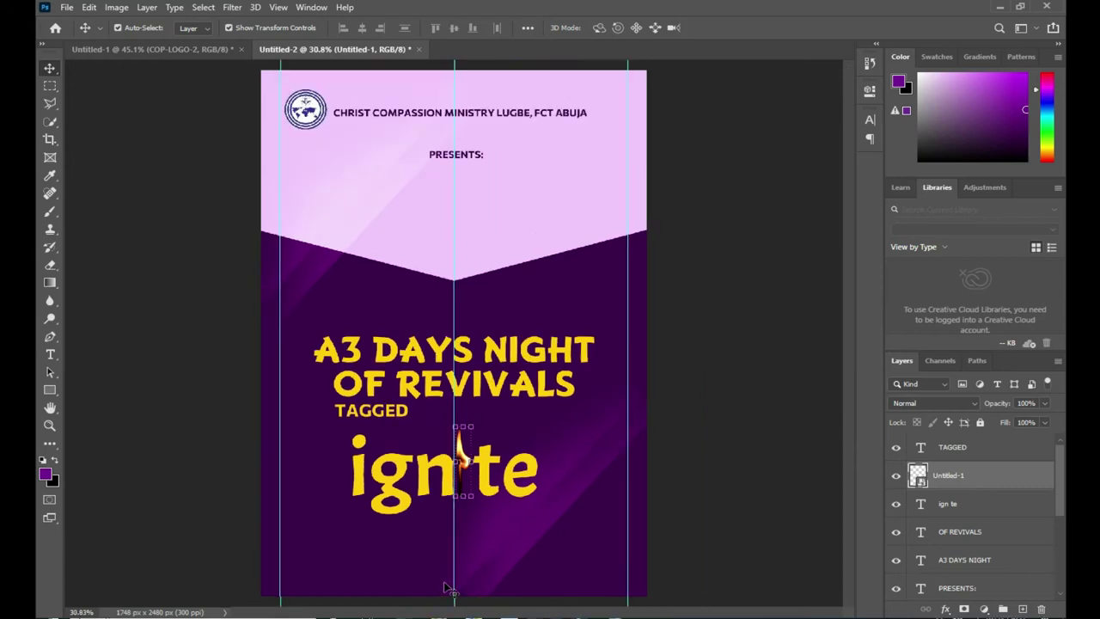
key("alt+Tab")
Place the lens-flare image at about 54% over the flame
left_click_drag(700, 240, 511, 434)
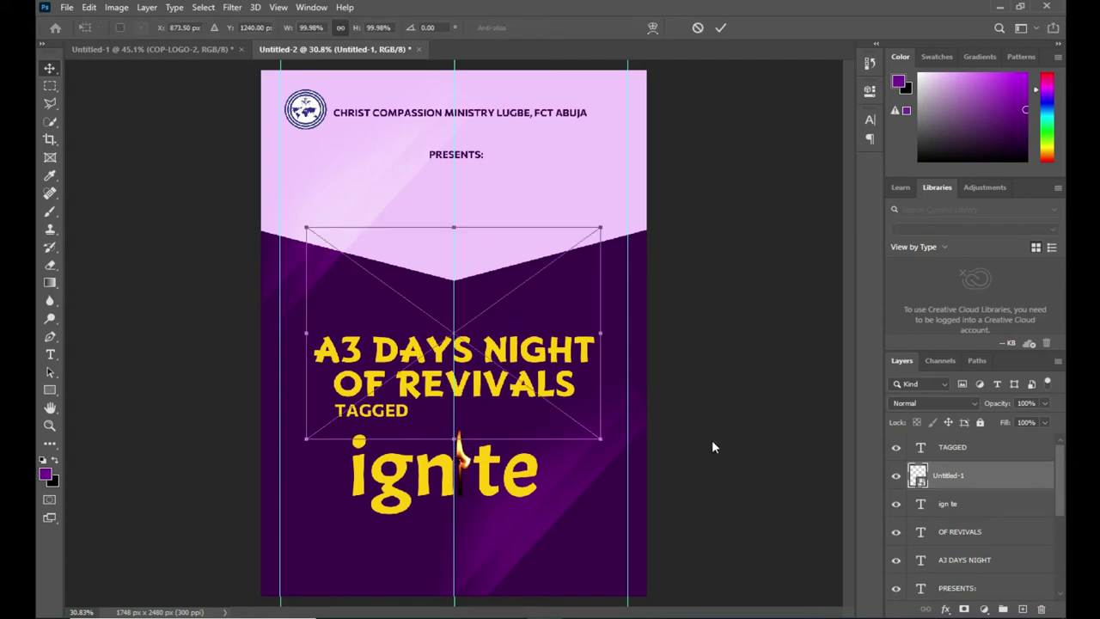
left_click_drag(507, 305, 516, 339)
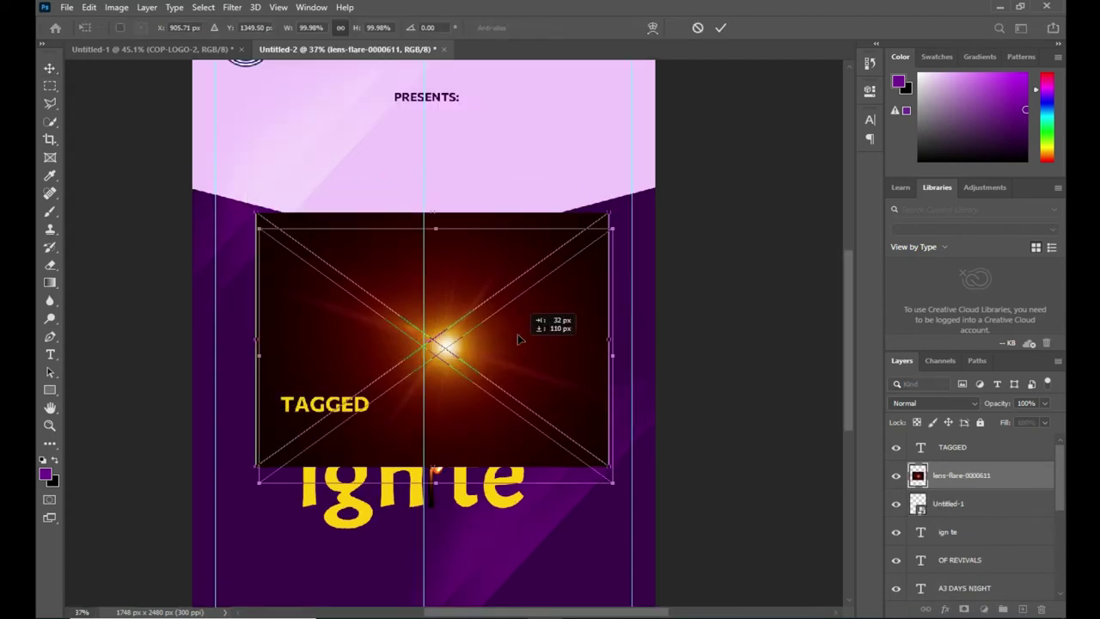
left_click_drag(612, 216, 455, 349)
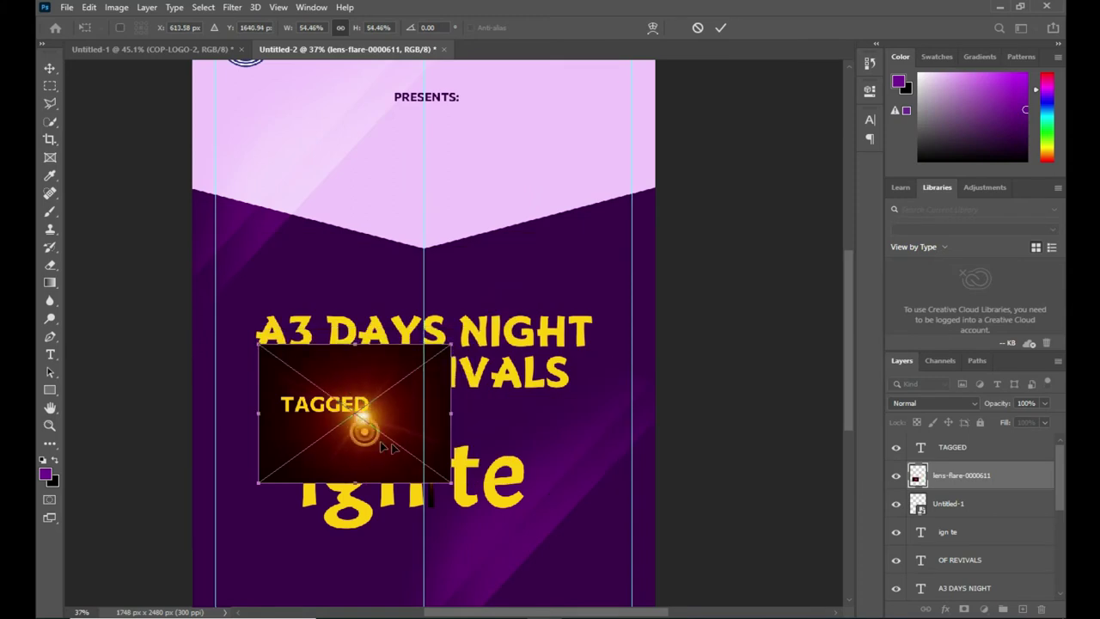
left_click_drag(365, 434, 443, 459)
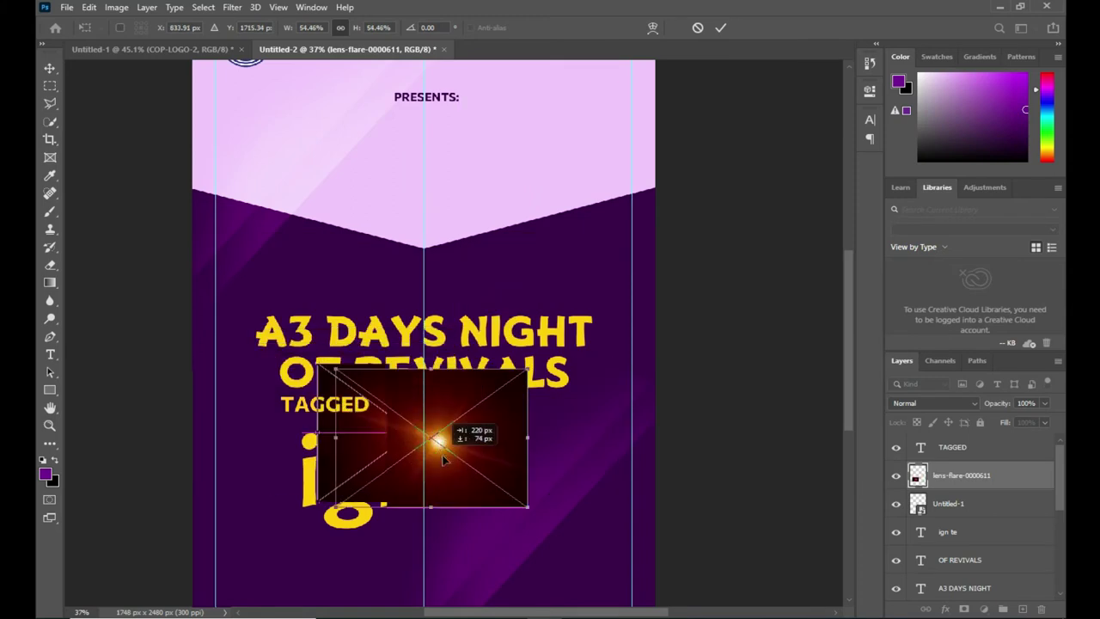
left_click(958, 506, "shift")
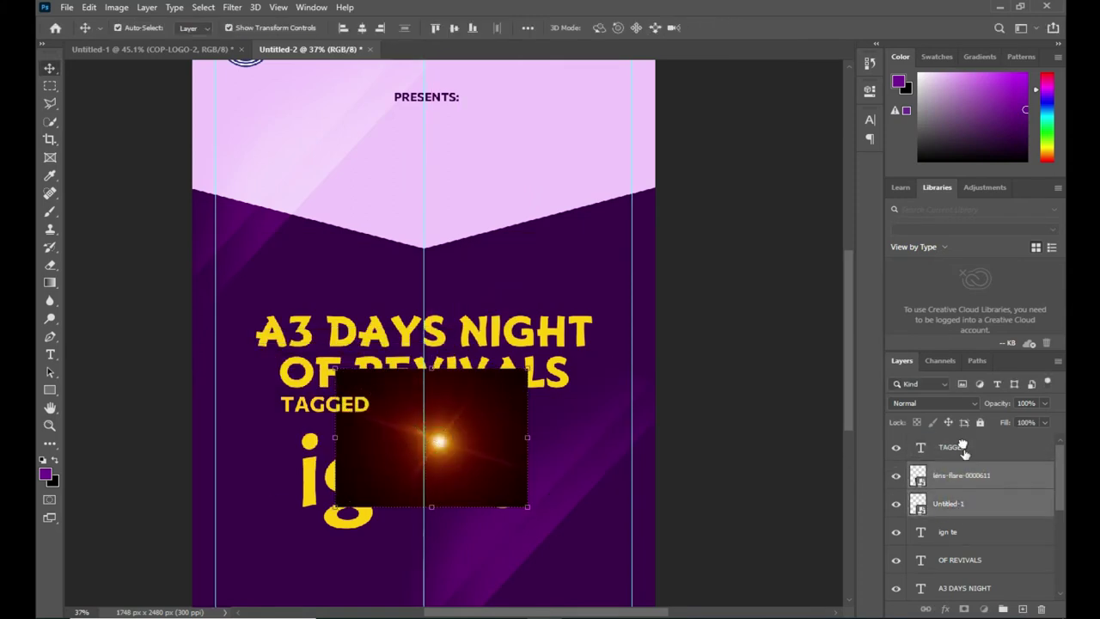
Stack flare, flame and ign te above TAGGED, blend the flare in Screen, and add a mask
left_click_drag(962, 447, 964, 443)
left_click_drag(960, 531, 956, 492)
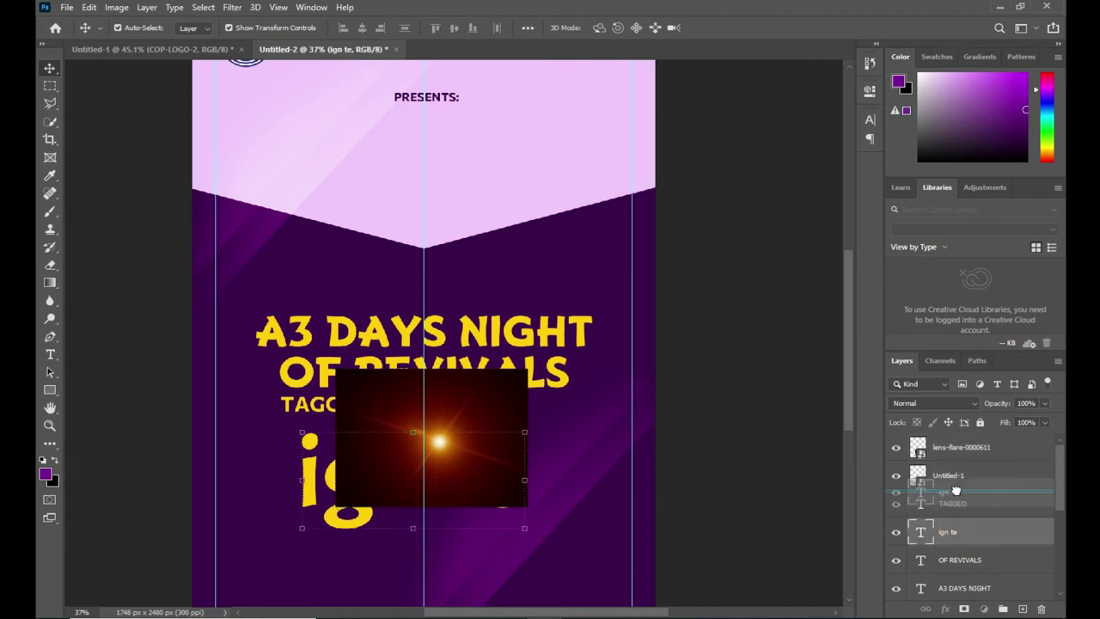
left_click(469, 414)
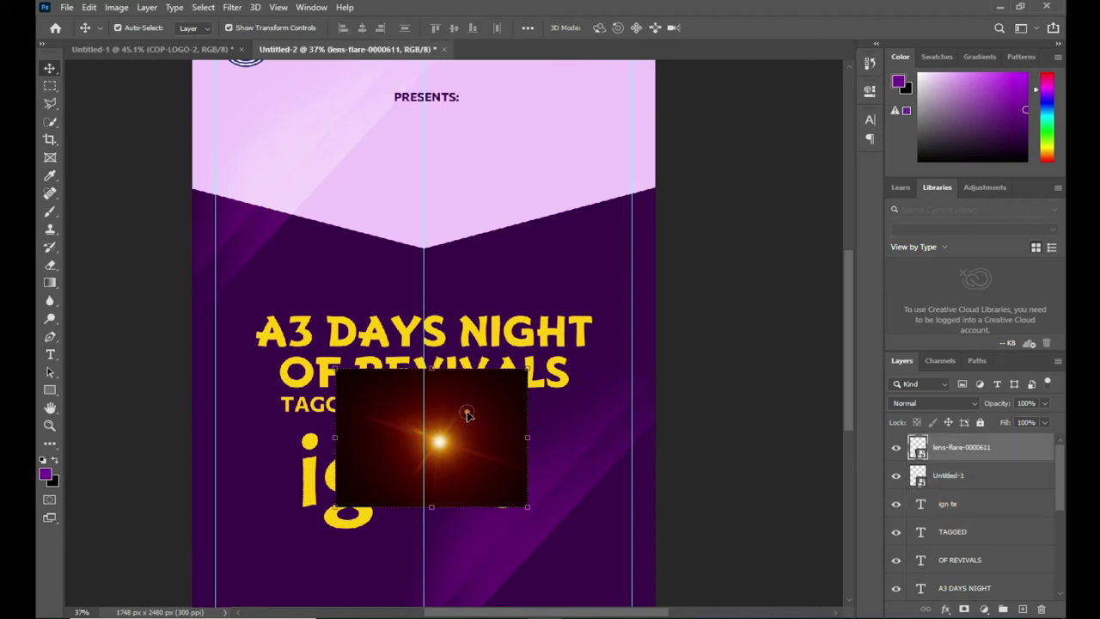
left_click_drag(467, 414, 462, 412)
left_click(935, 404)
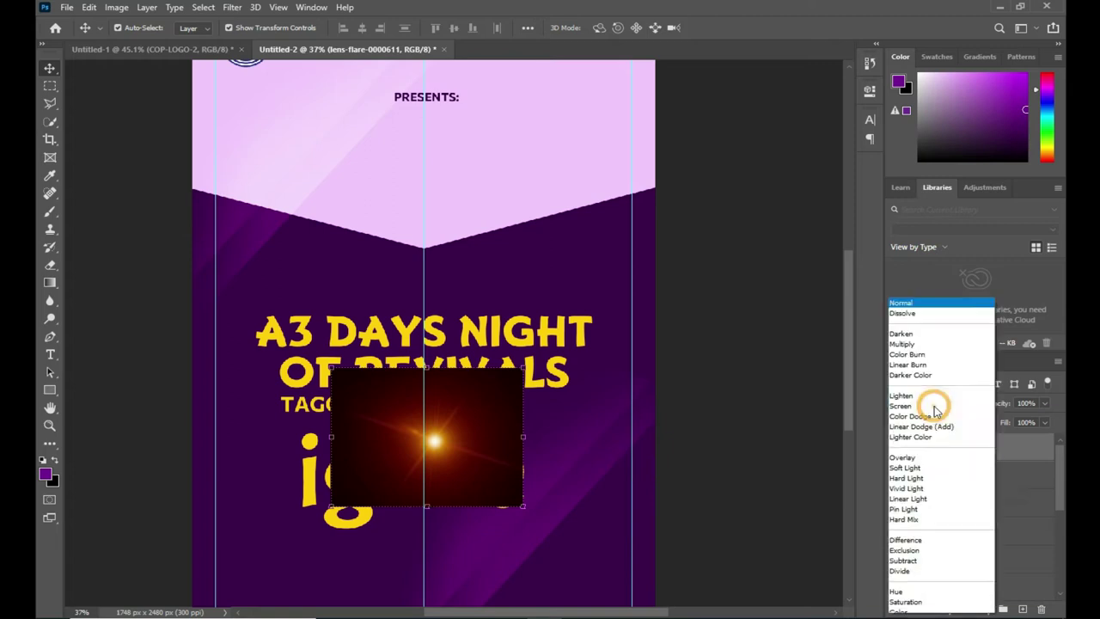
left_click(933, 386)
left_click_drag(465, 428, 461, 418)
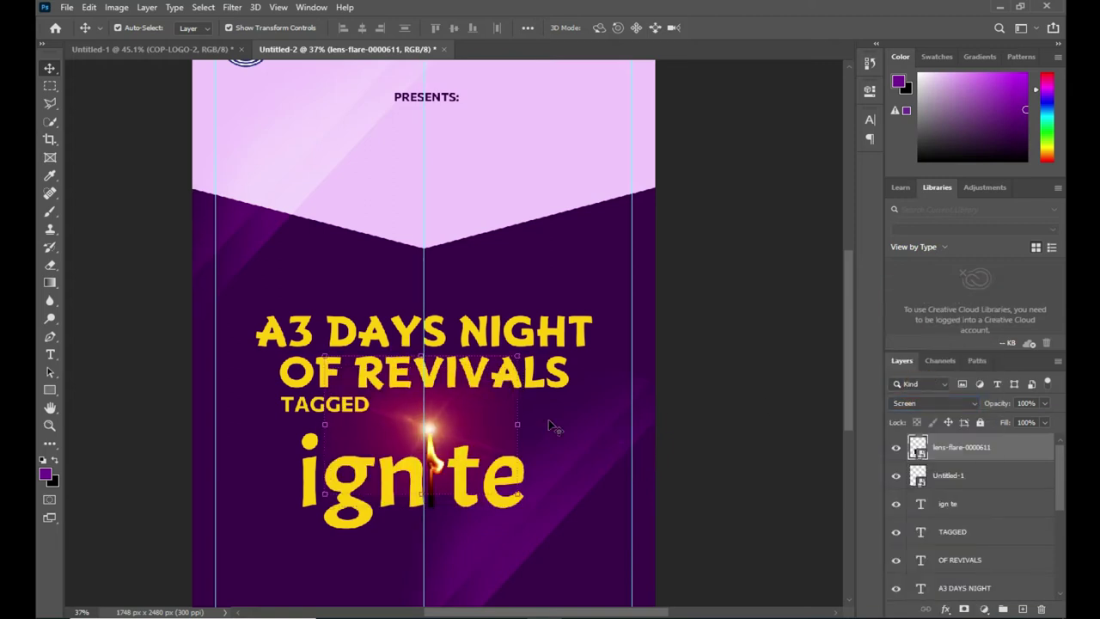
left_click(964, 609)
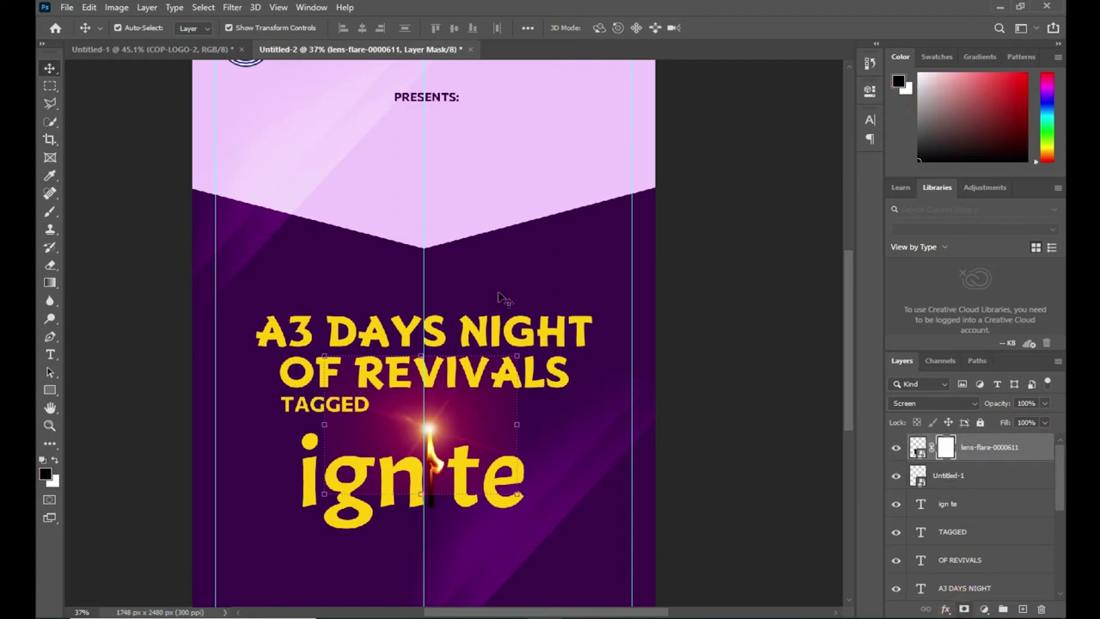
Brush on the lens-flare mask to hide part of the glow
left_click(50, 210)
scroll(400, 374, "up", 1)
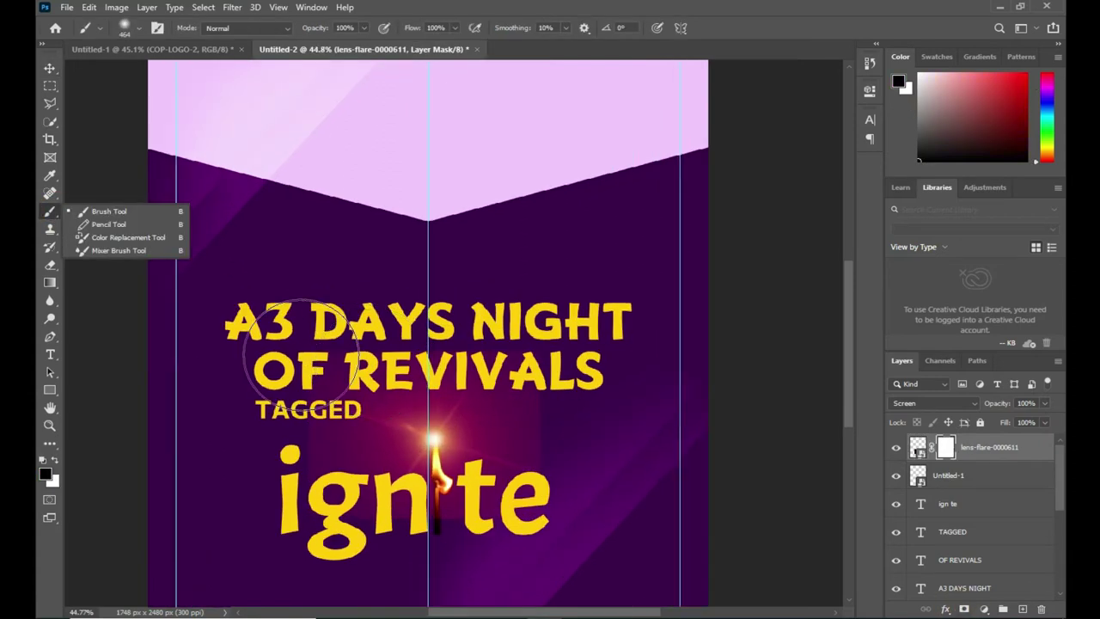
left_click(109, 211)
left_click_drag(344, 344, 563, 520)
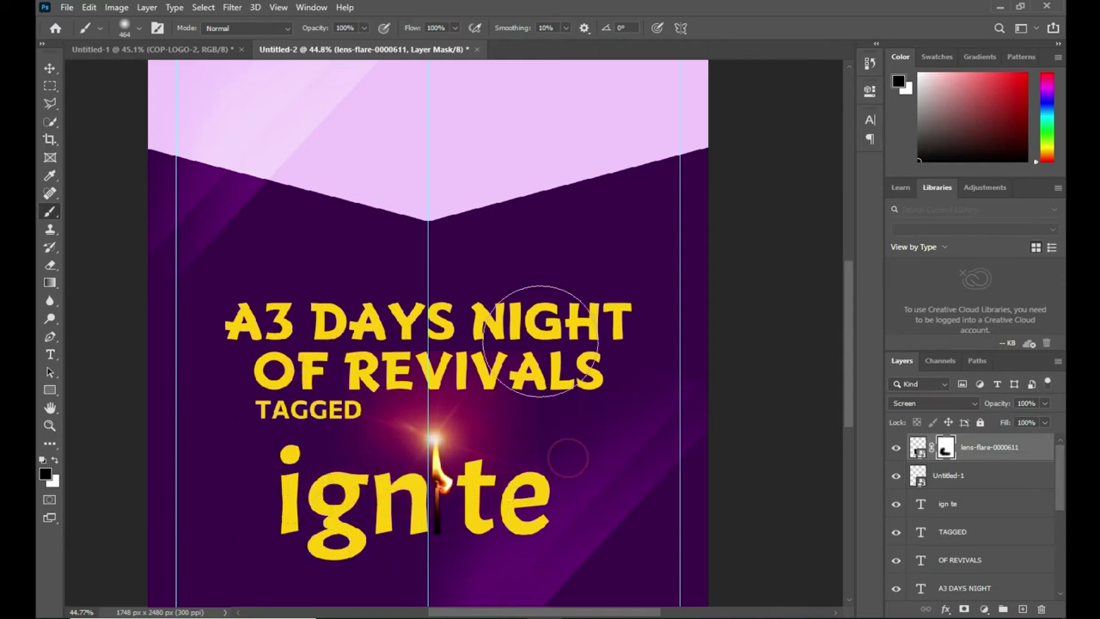
scroll(582, 305, "down", 1)
left_click(49, 67)
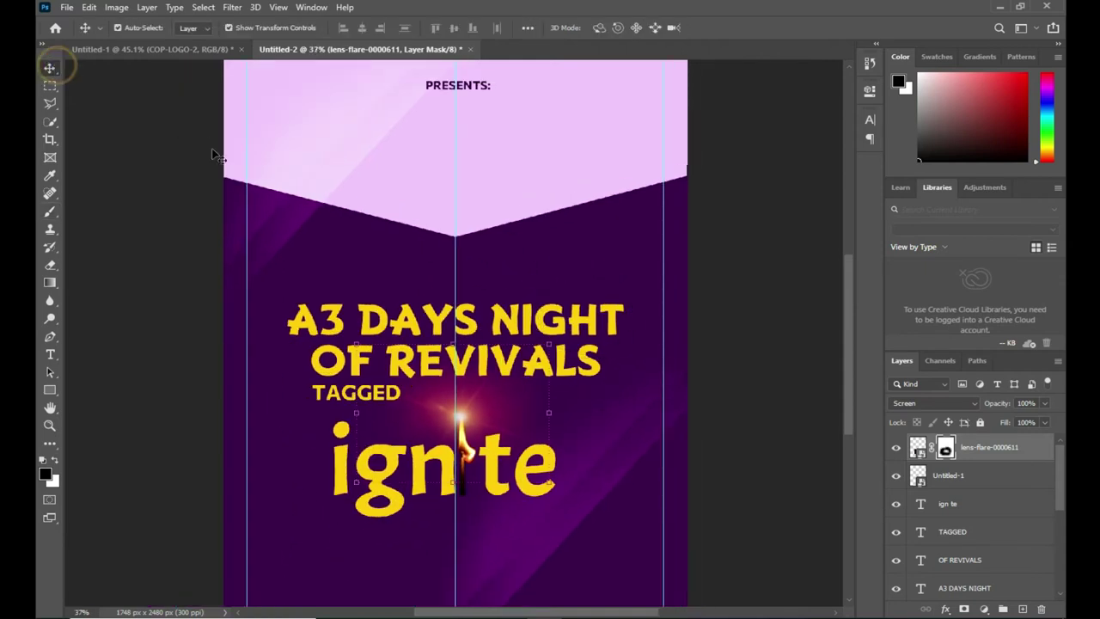
left_click(762, 345)
scroll(593, 375, "down", 1)
Scale the TAGGED text down slightly
left_click(388, 408)
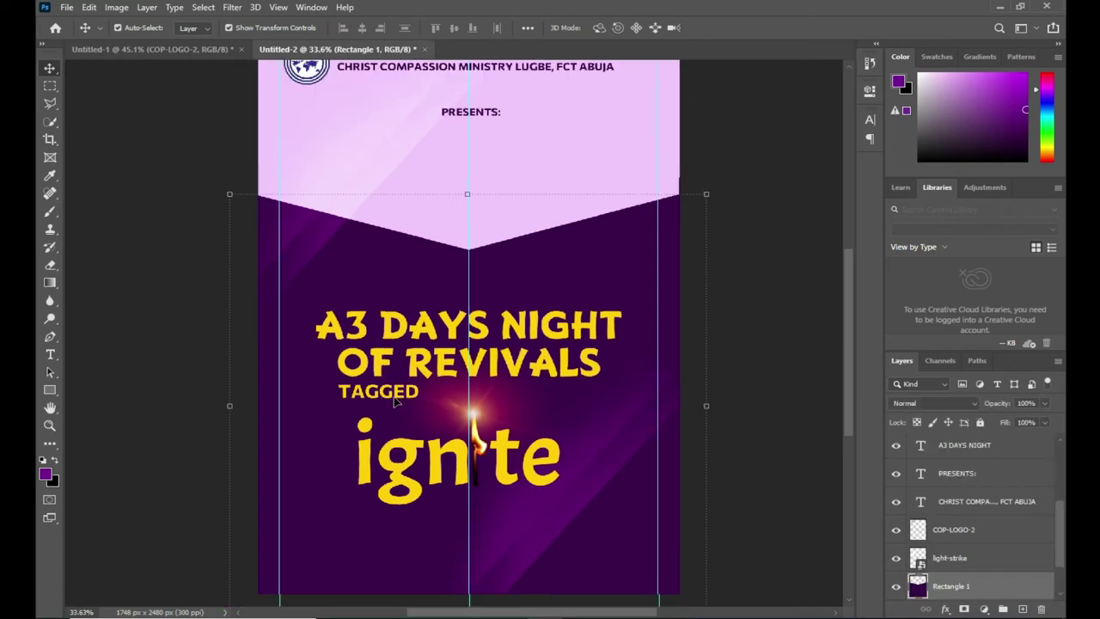
left_click_drag(420, 400, 404, 394)
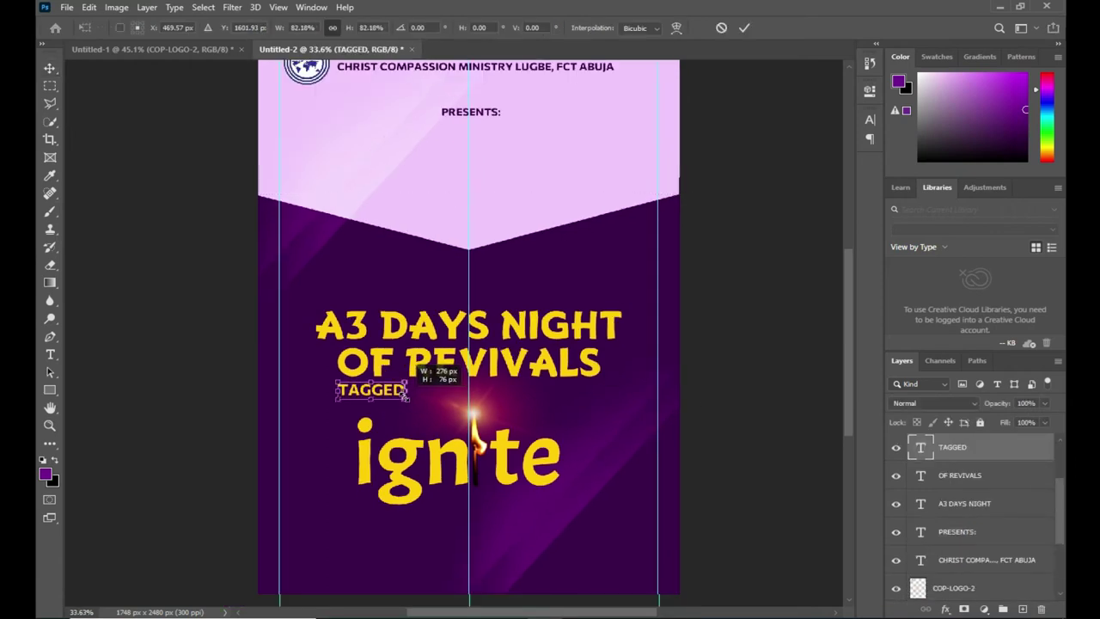
left_click(745, 28)
left_click(748, 291)
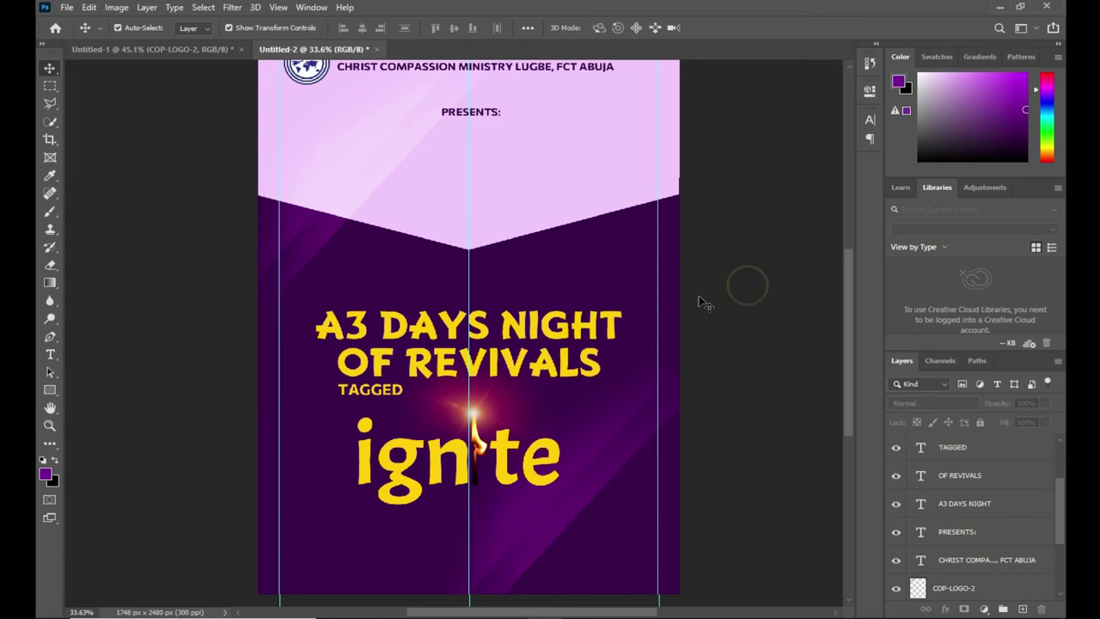
scroll(536, 346, "down", 1)
scroll(969, 459, "down", 1)
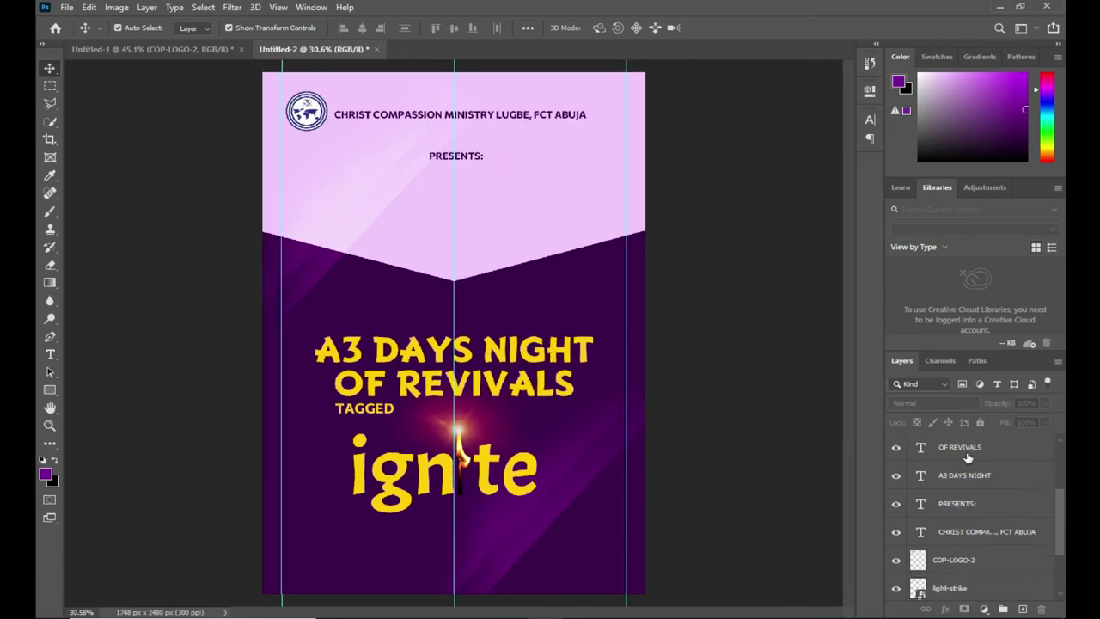
scroll(967, 451, "up", 2)
Group the headline layers down to ignite, raise the group and scale it to about 91%
left_click(972, 448)
scroll(975, 507, "down", 2)
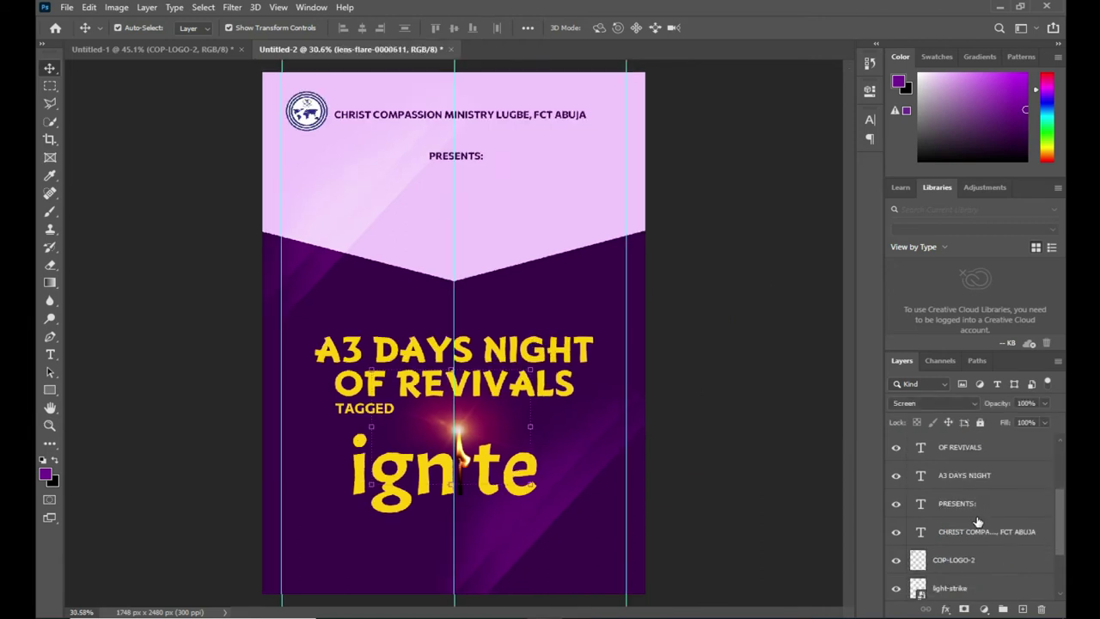
left_click(969, 533, "shift")
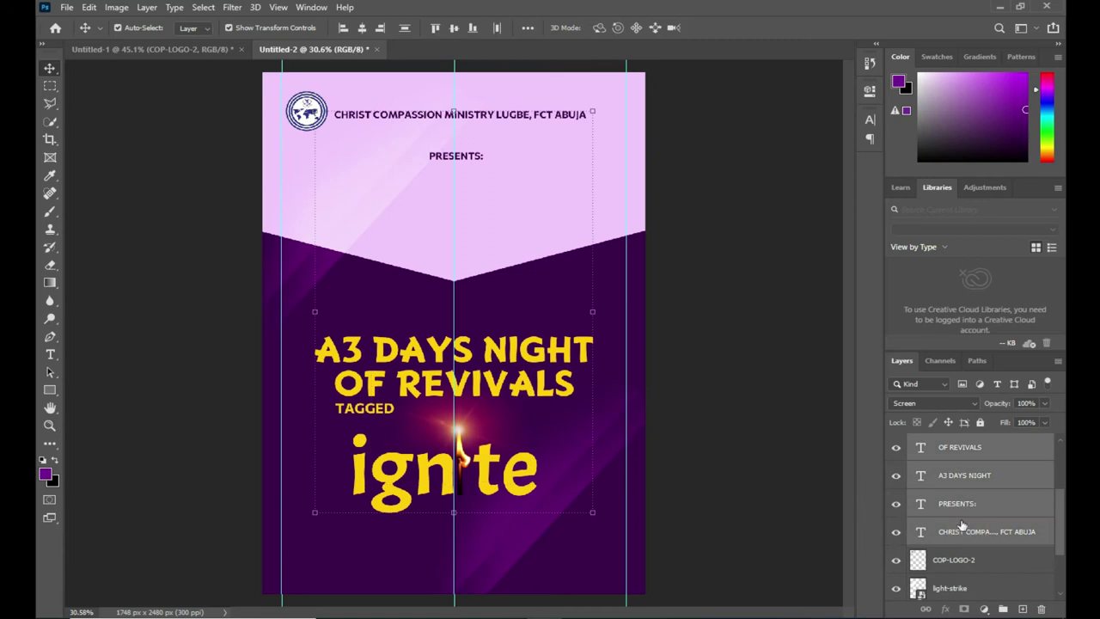
left_click(968, 533, "ctrl")
left_click(963, 504, "ctrl")
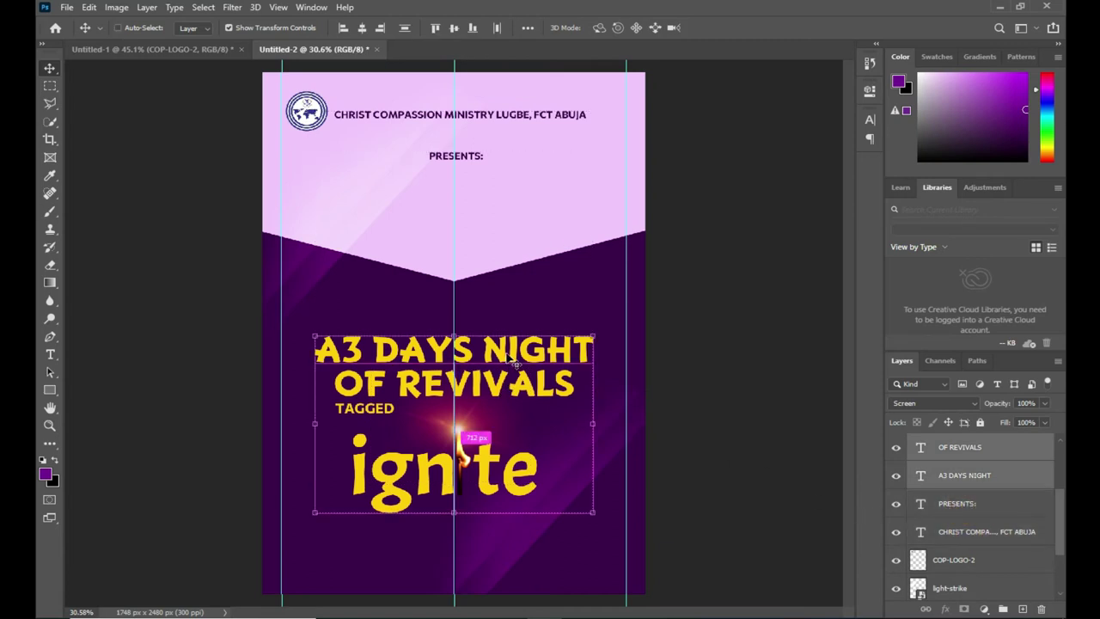
key("ctrl+g")
left_click_drag(508, 433, 511, 414)
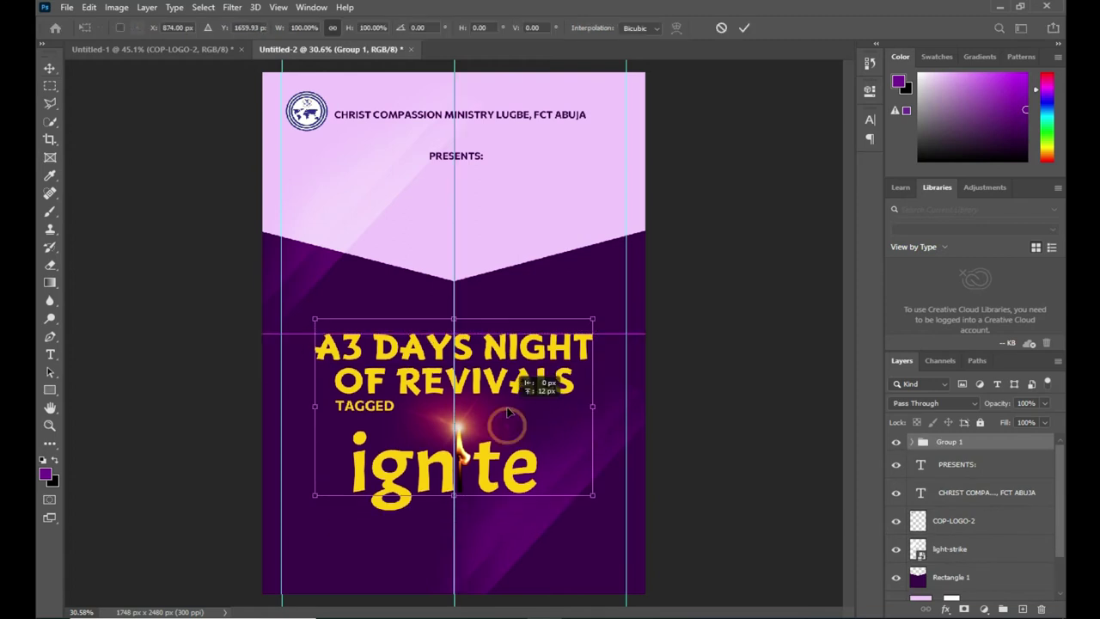
left_click_drag(595, 495, 570, 479)
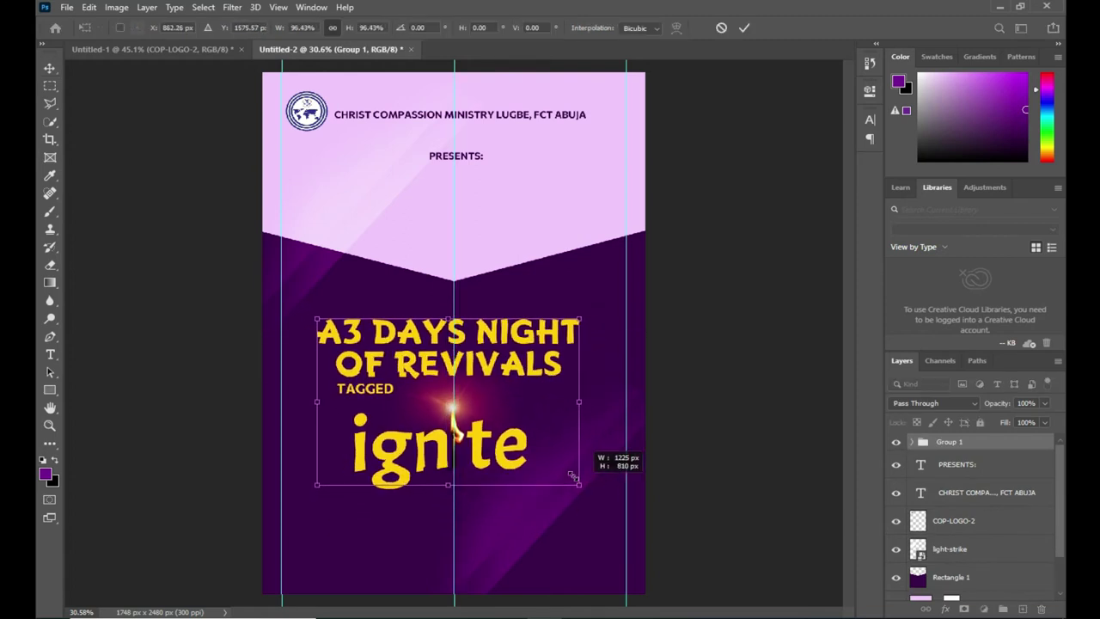
left_click_drag(512, 448, 519, 447)
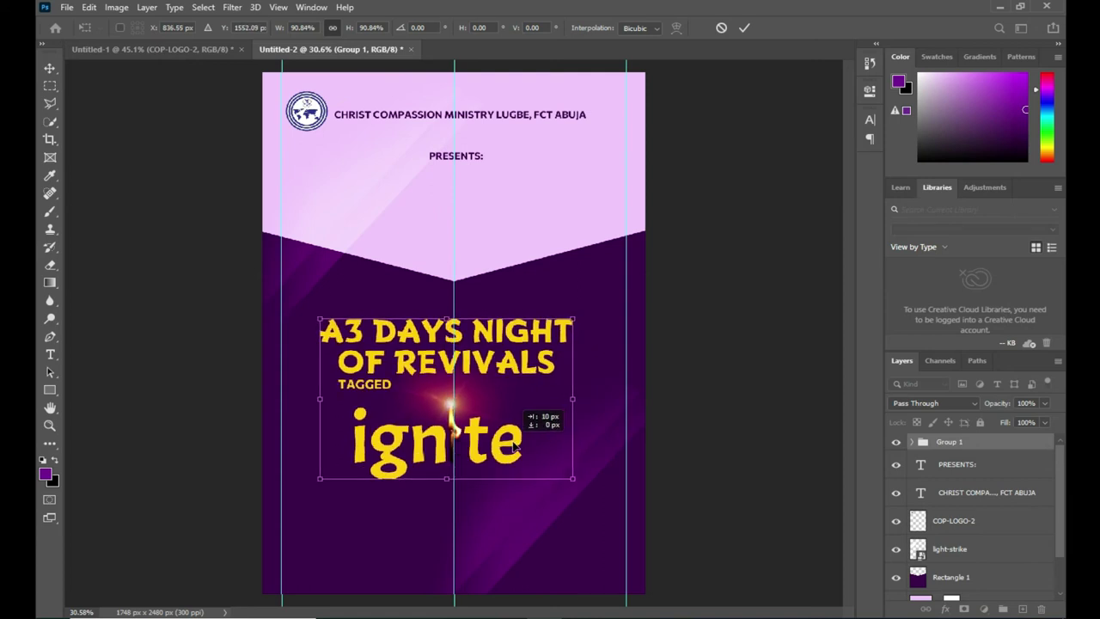
left_click(744, 28)
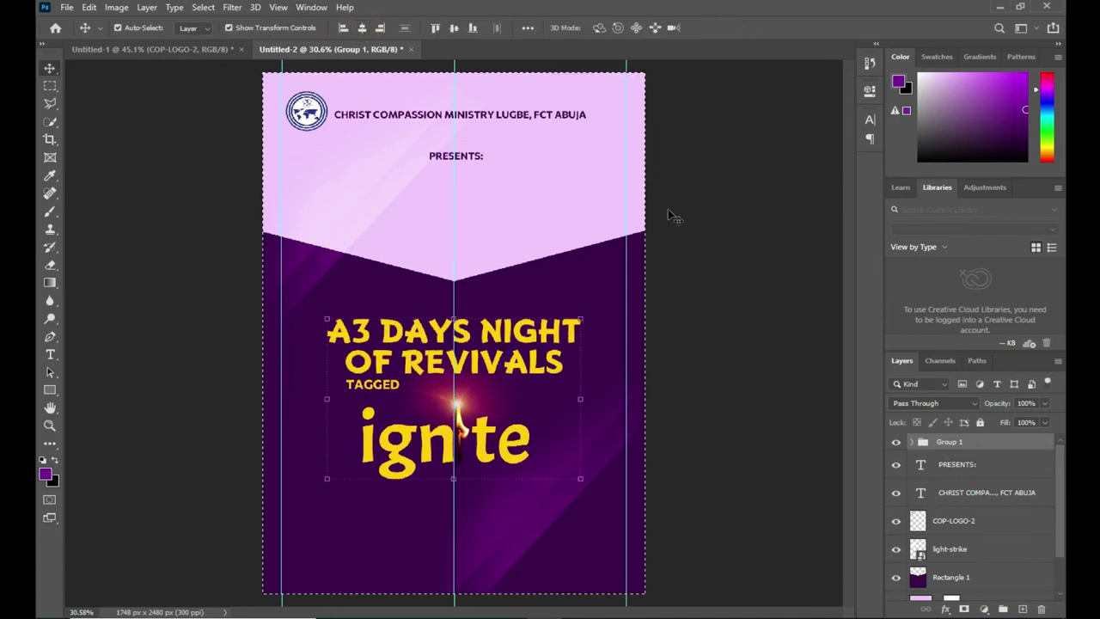
Start a Bevel & Emboss effect on the A3 DAYS NIGHT layer
key("ctrl+a")
scroll(506, 335, "up", 2)
left_click(505, 336)
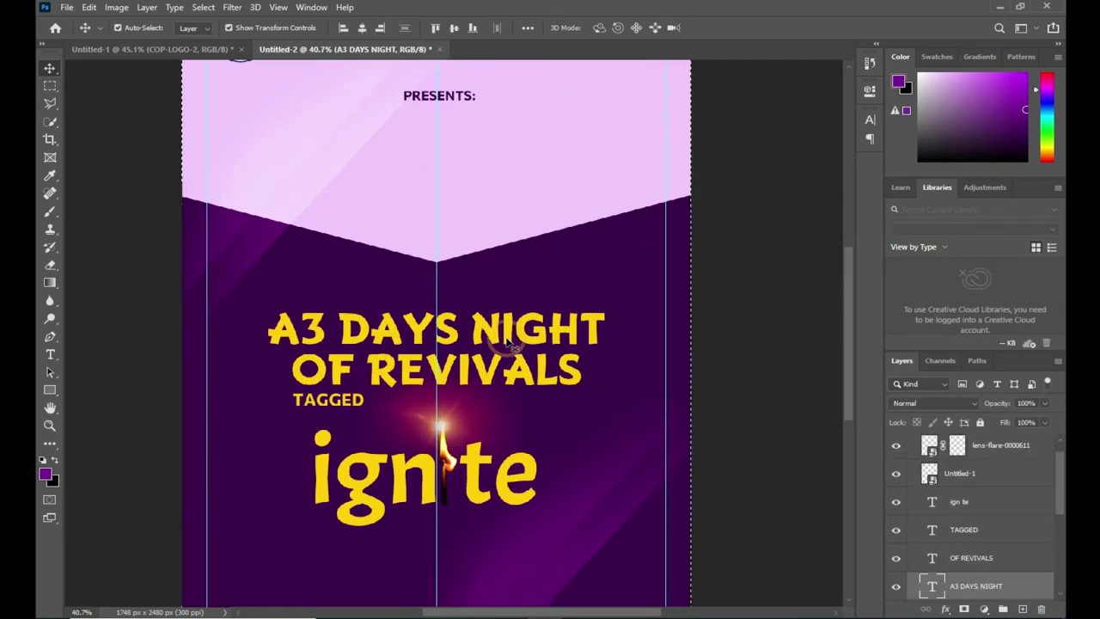
left_click(946, 609)
Add Bevel & Emboss to A3 DAYS NIGHT and review its gloss contour options
left_click(963, 507)
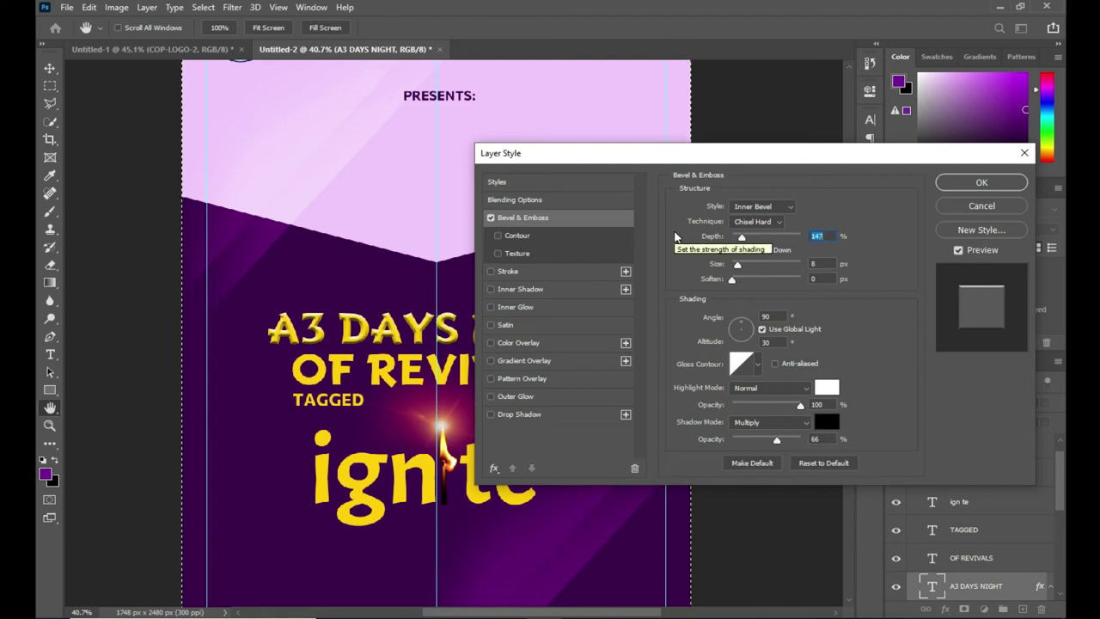
left_click_drag(716, 152, 839, 157)
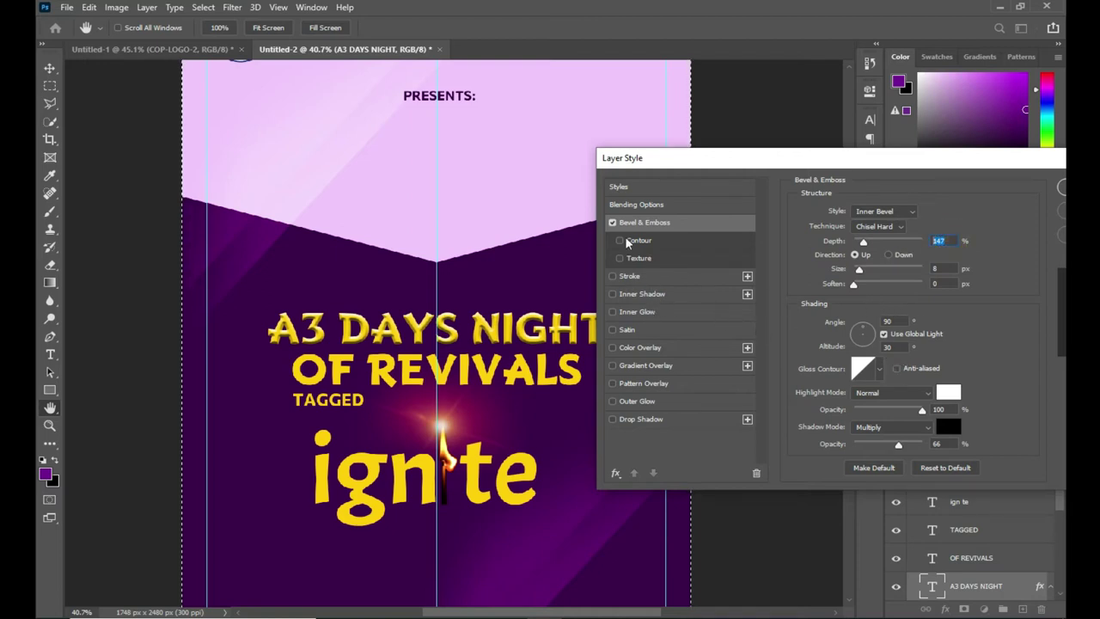
left_click_drag(777, 161, 758, 160)
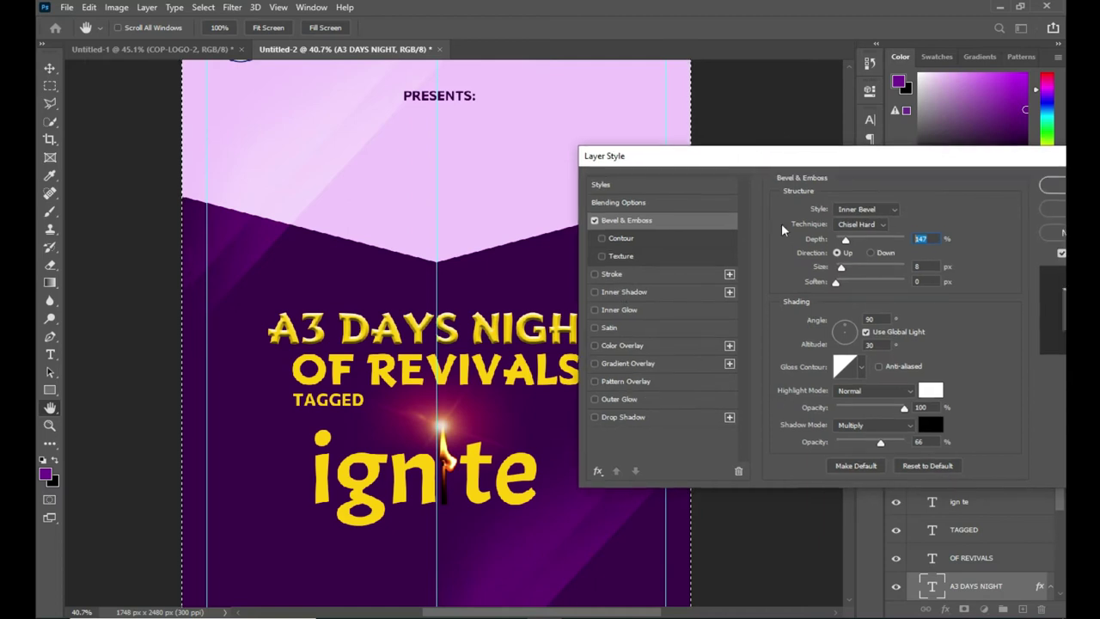
left_click(862, 367)
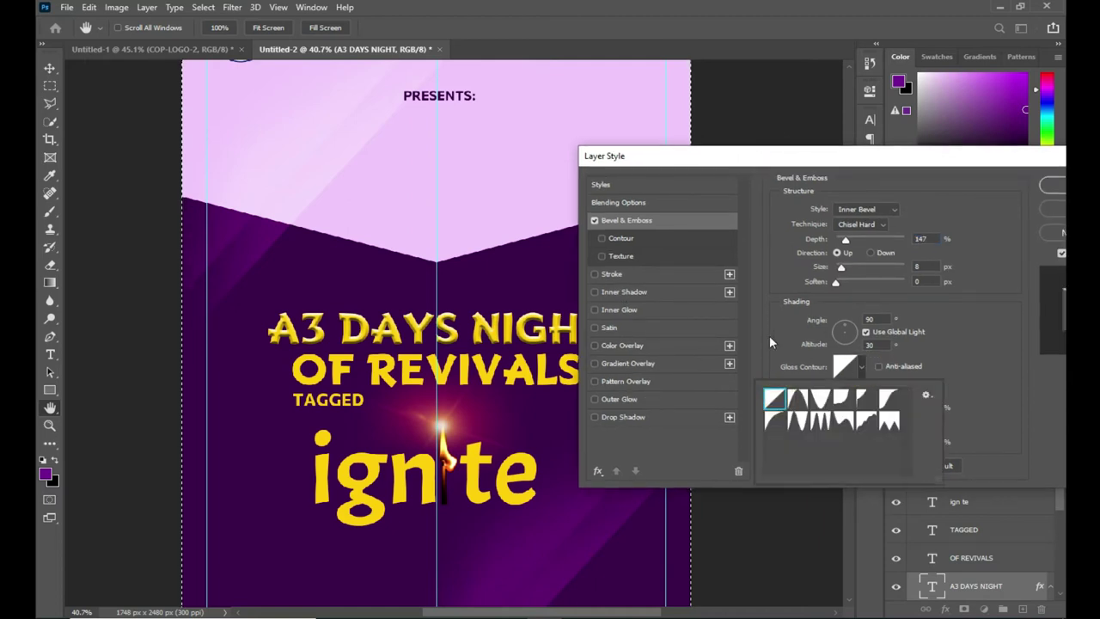
left_click(770, 335)
Enable Inner Glow and set its opacity, choke and size
left_click(620, 310)
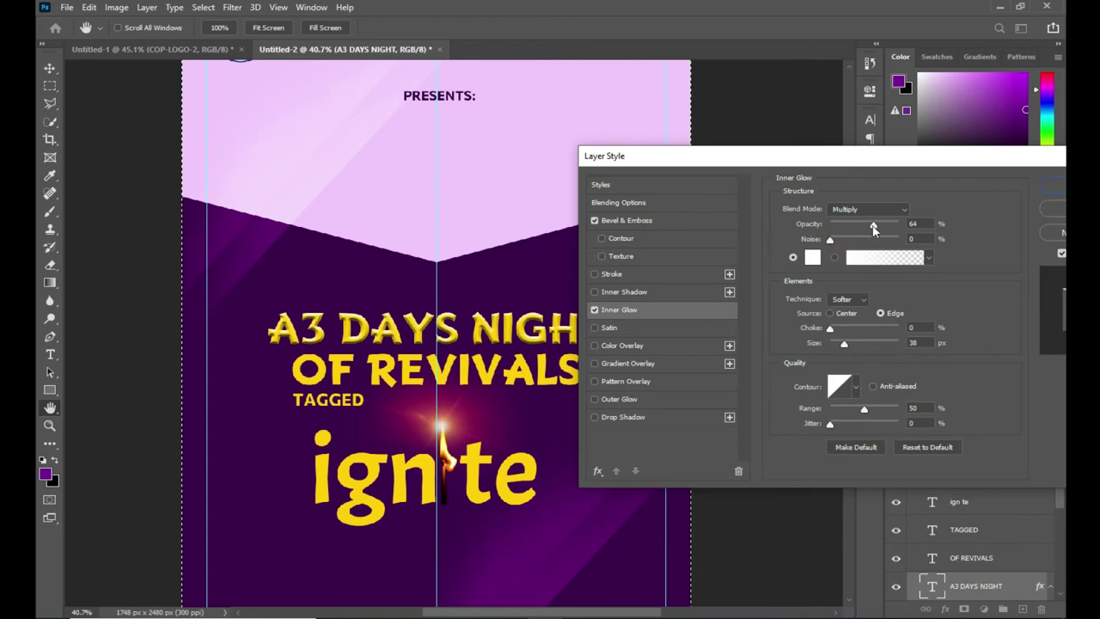
left_click(863, 211)
left_click(851, 265)
left_click(923, 223)
left_click(917, 327)
left_click(925, 342)
Enable a peach Satin sheen and set its size
left_click(621, 330)
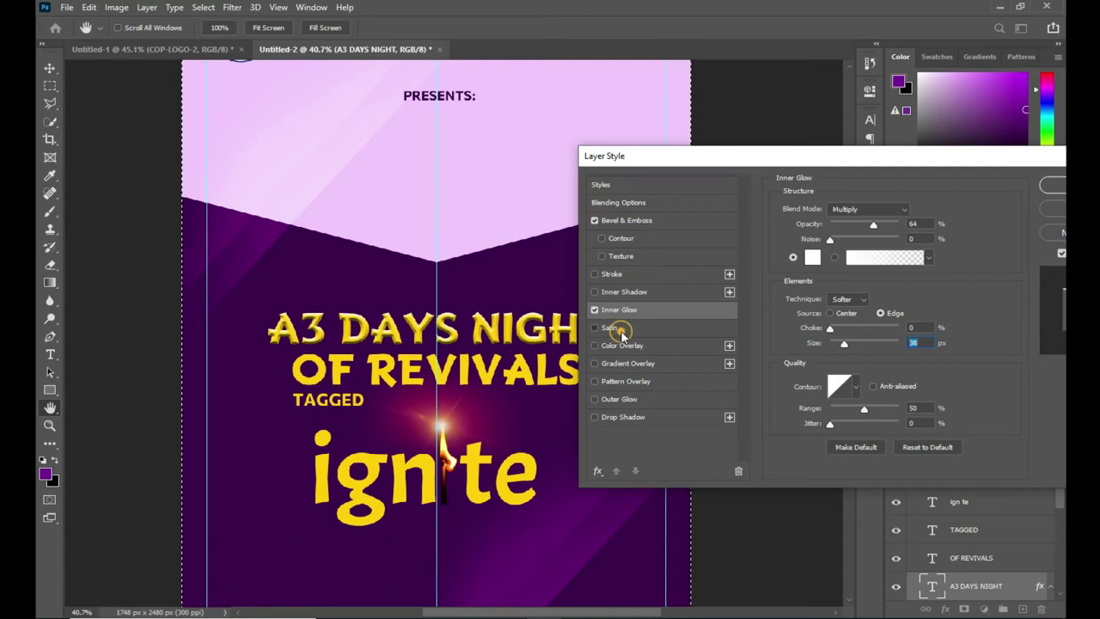
left_click(923, 212)
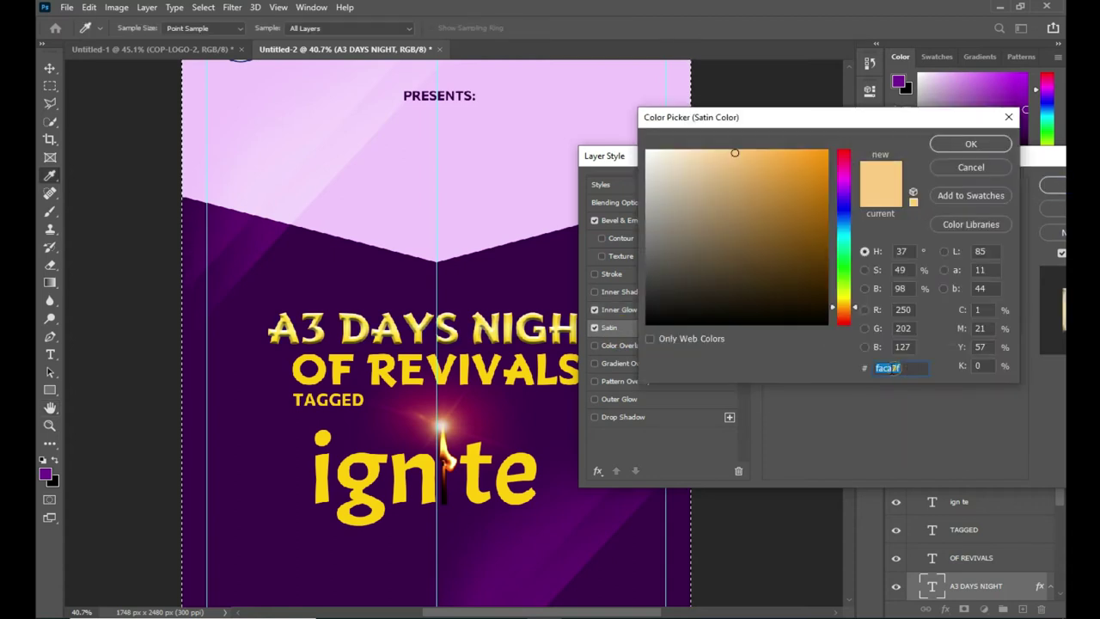
left_click(969, 145)
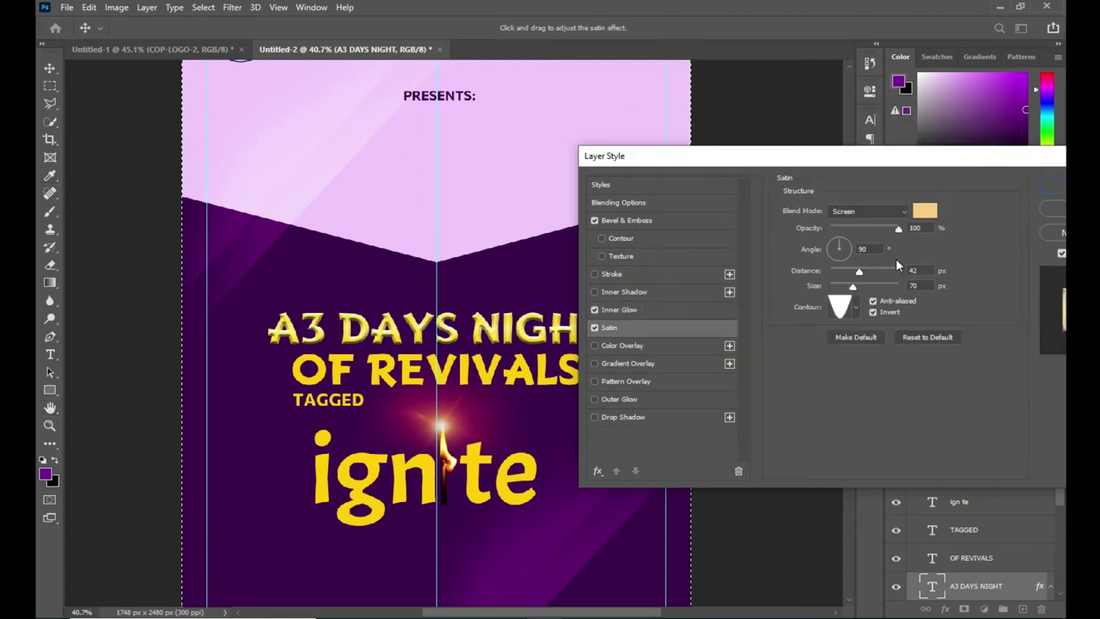
left_click(916, 286)
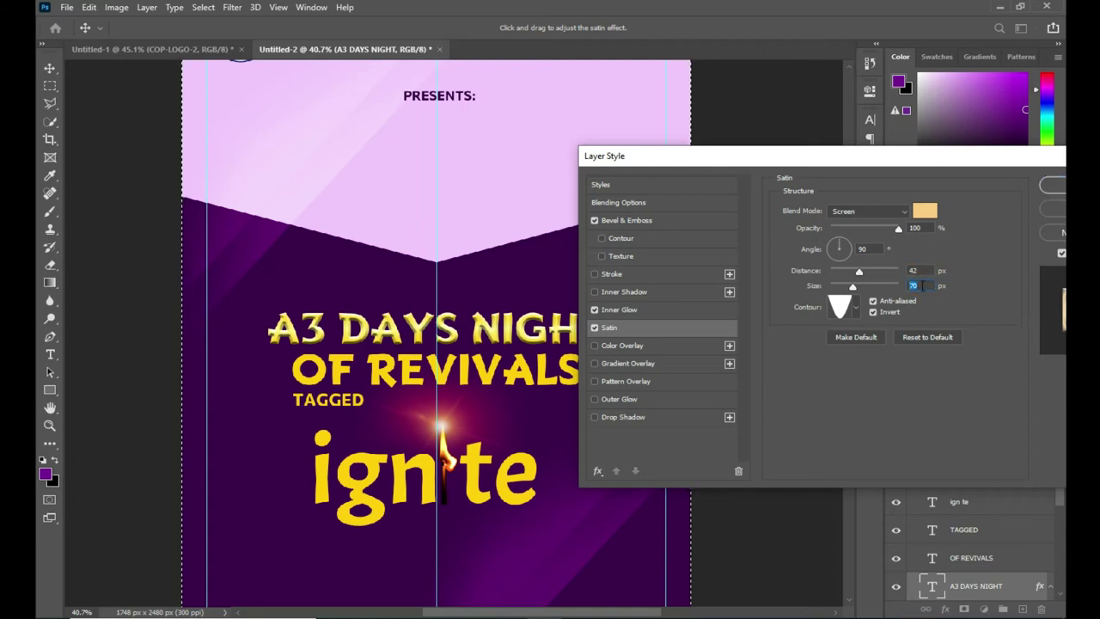
Add a black Drop Shadow with adjusted size and apply the layer styles
left_click(633, 417)
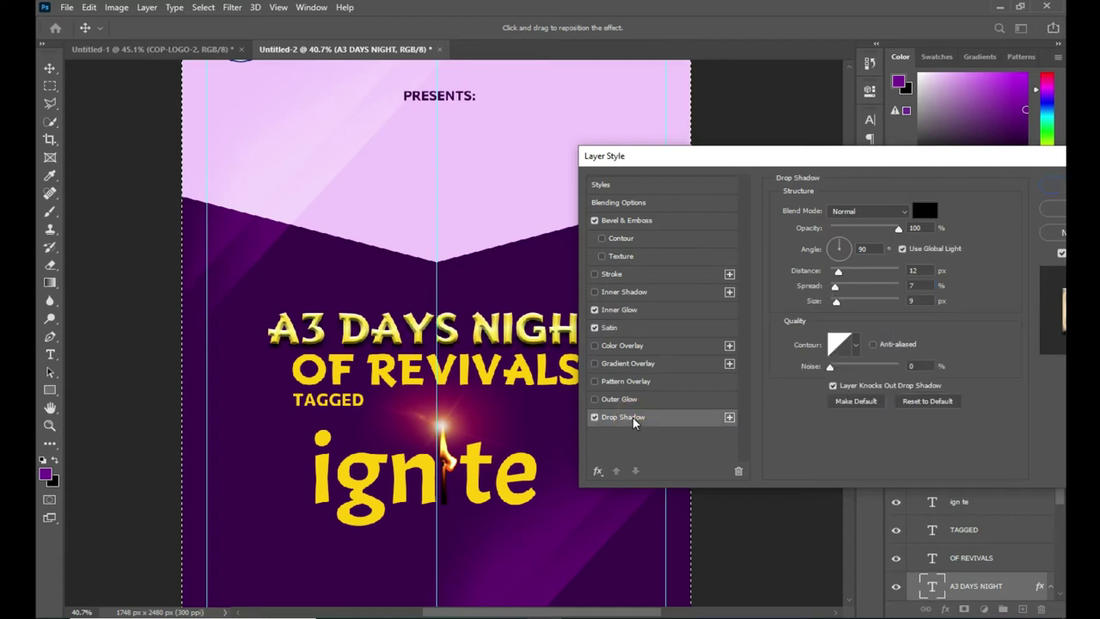
left_click(922, 212)
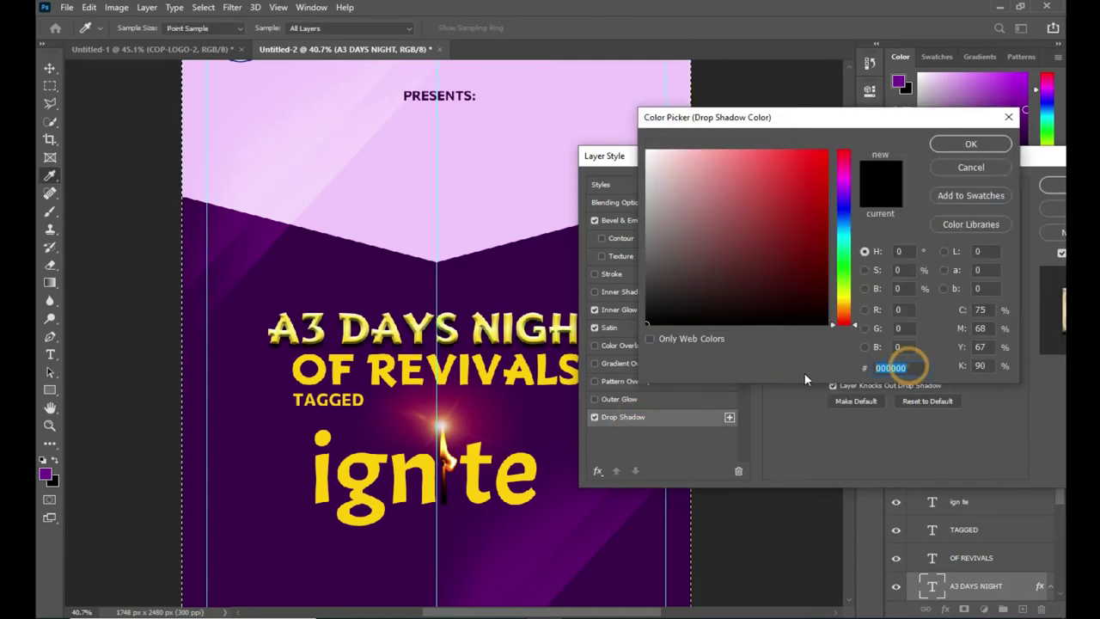
left_click(968, 145)
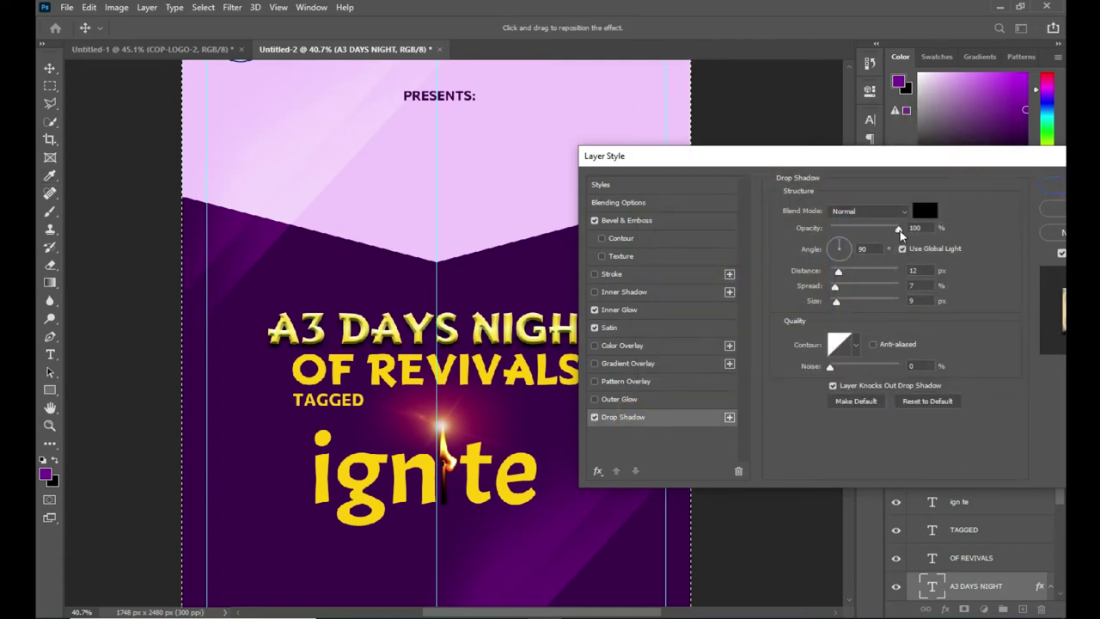
left_click(923, 300)
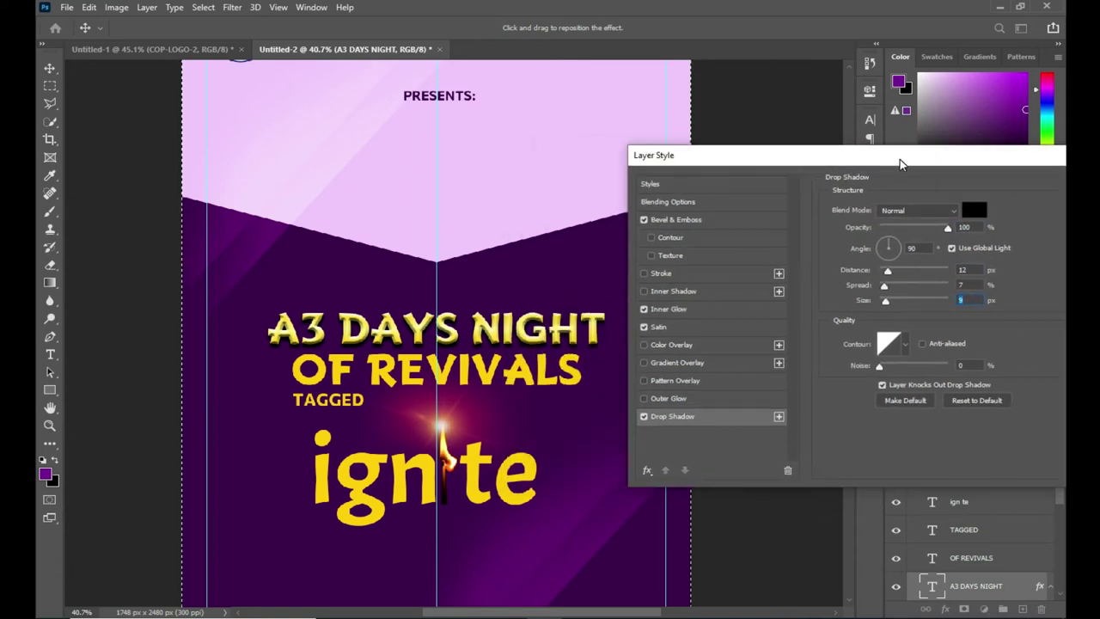
left_click_drag(849, 158, 695, 148)
left_click(943, 178)
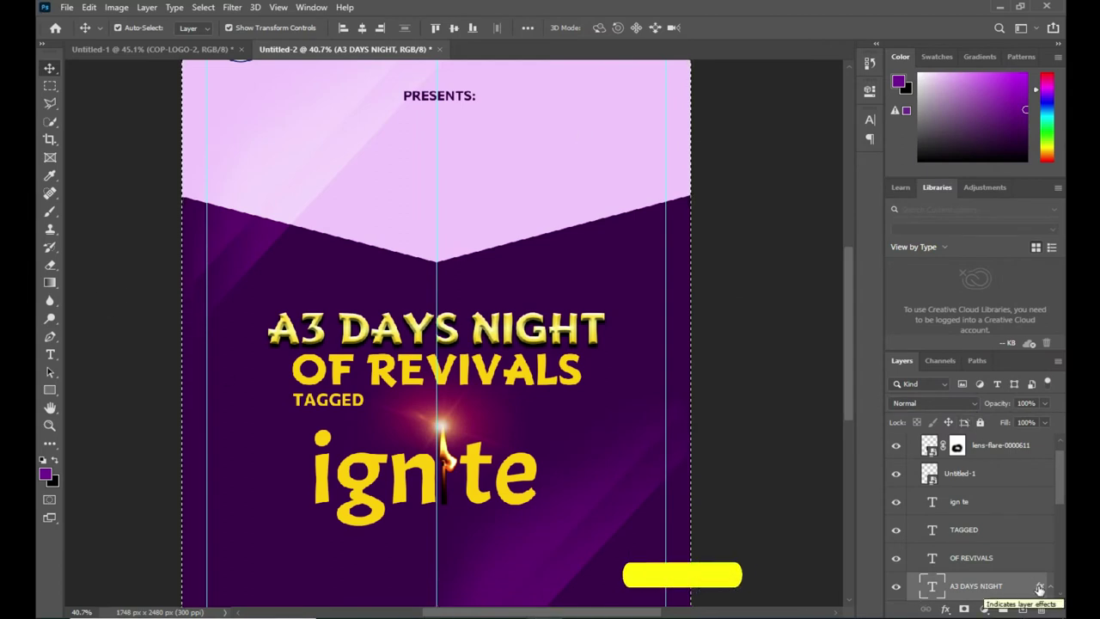
Copy the headline's layer effects onto the OF REVIVALS and TAGGED layers
left_click_drag(1039, 589, 1038, 568)
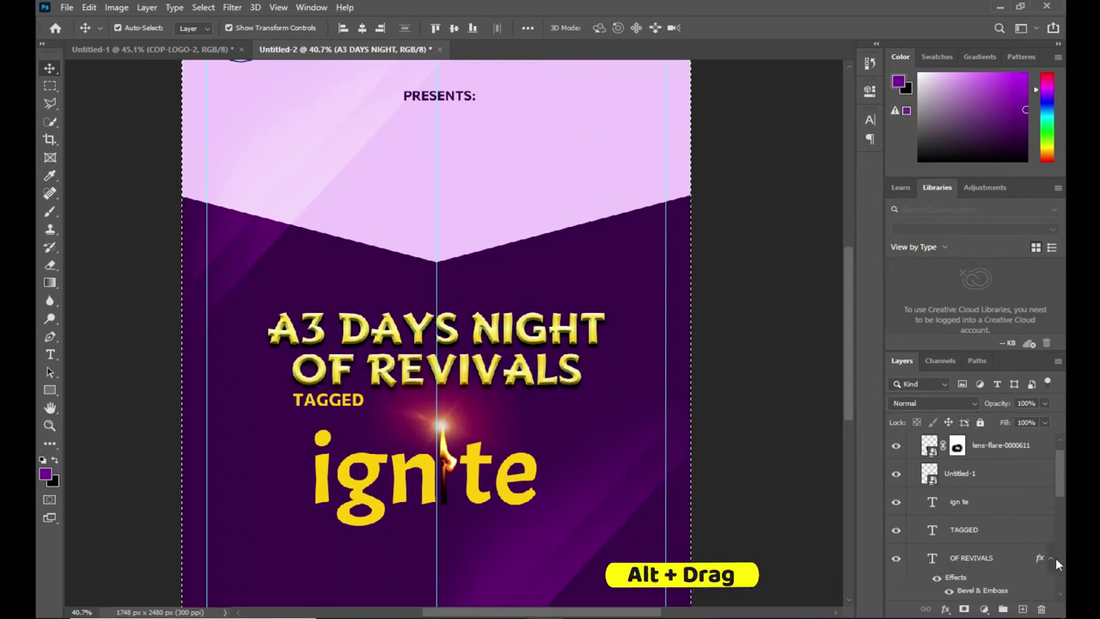
mouse_move(1057, 495)
left_mouse_down()
mouse_move(1063, 526)
mouse_move(1051, 514)
left_mouse_up()
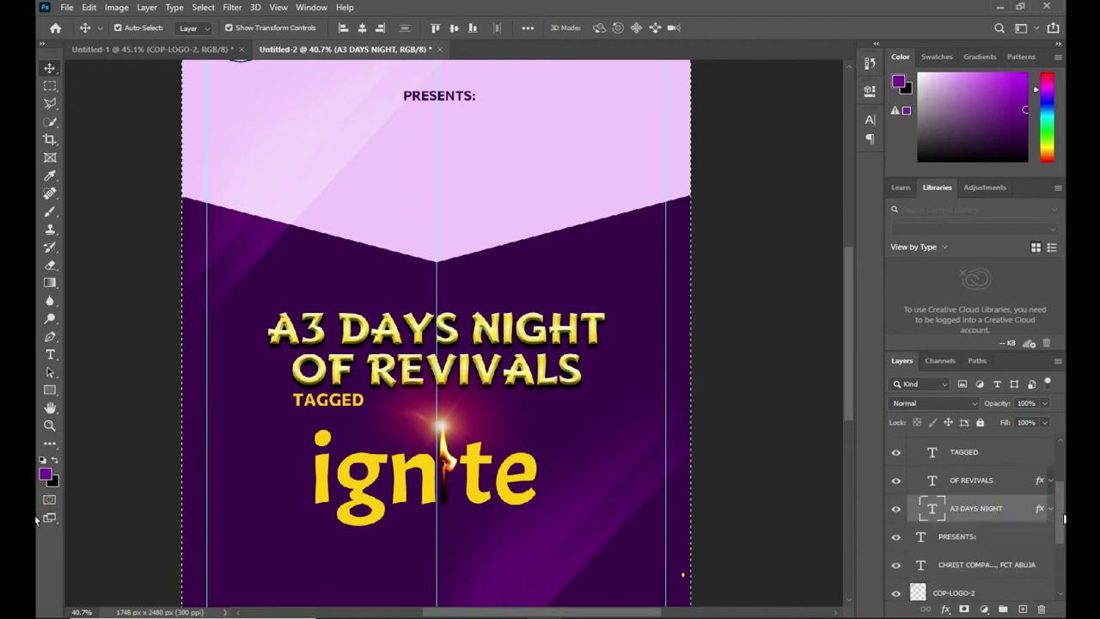
left_click(1050, 515)
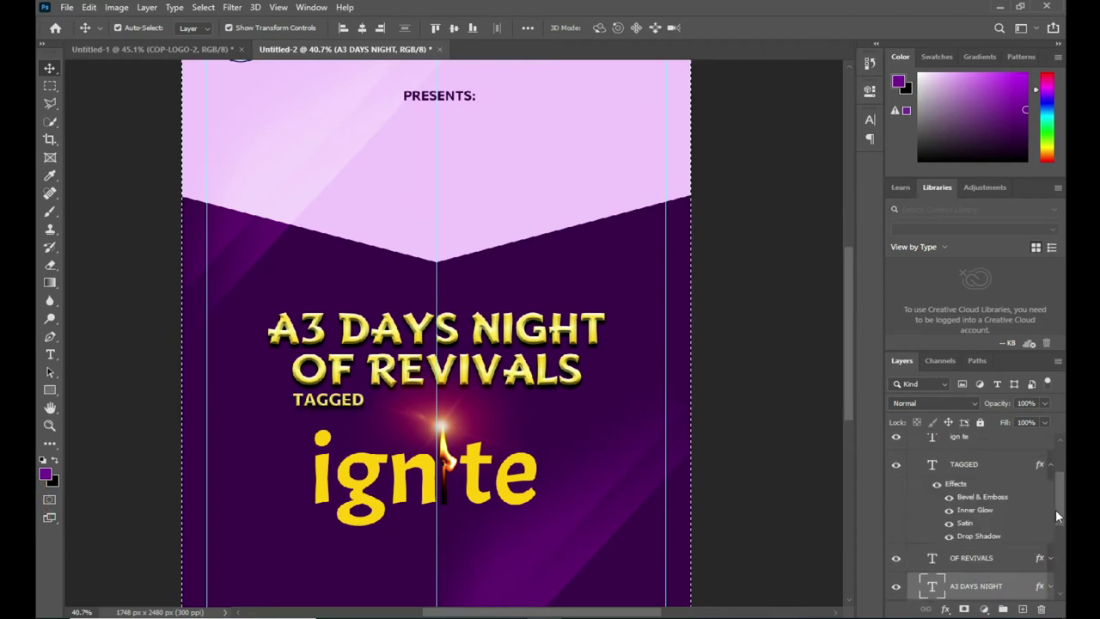
mouse_move(1040, 528)
left_mouse_down()
mouse_move(982, 493)
mouse_move(1038, 481)
left_mouse_up()
Collapse the ignite effects list and Group 1, and deselect all layers
scroll(982, 493, "up", 2)
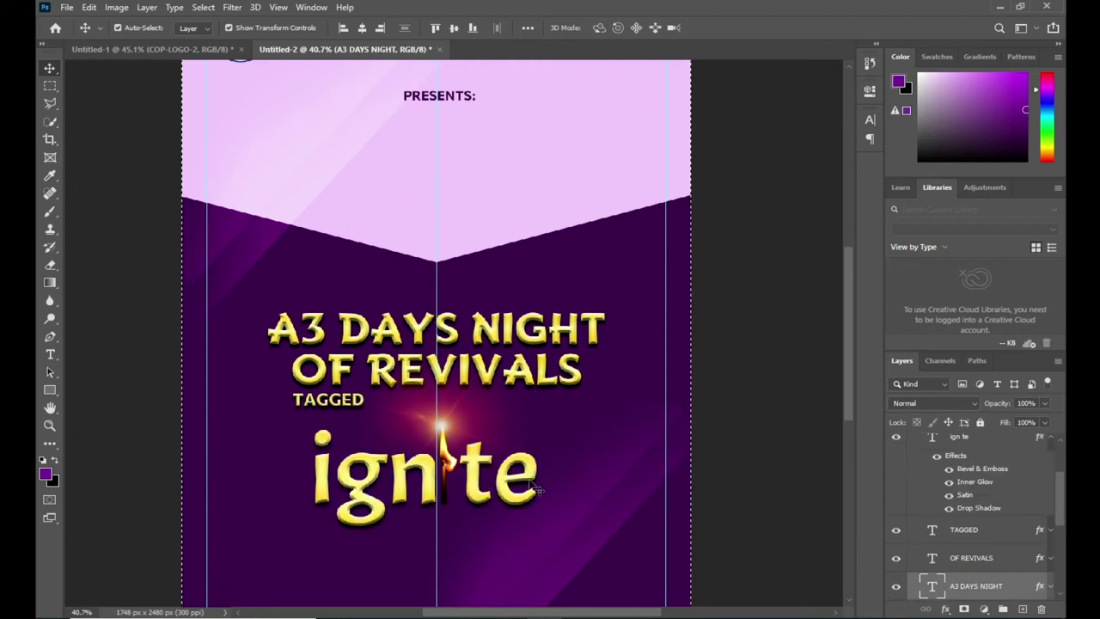
scroll(469, 471, "down", 3)
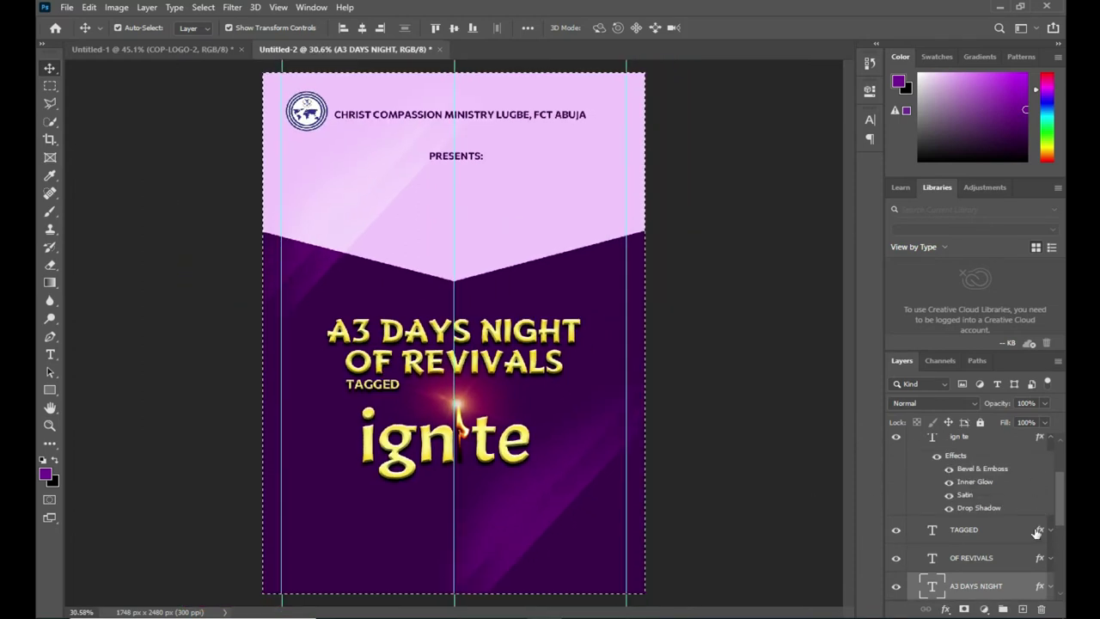
left_click(1050, 439)
scroll(971, 516, "up", 3)
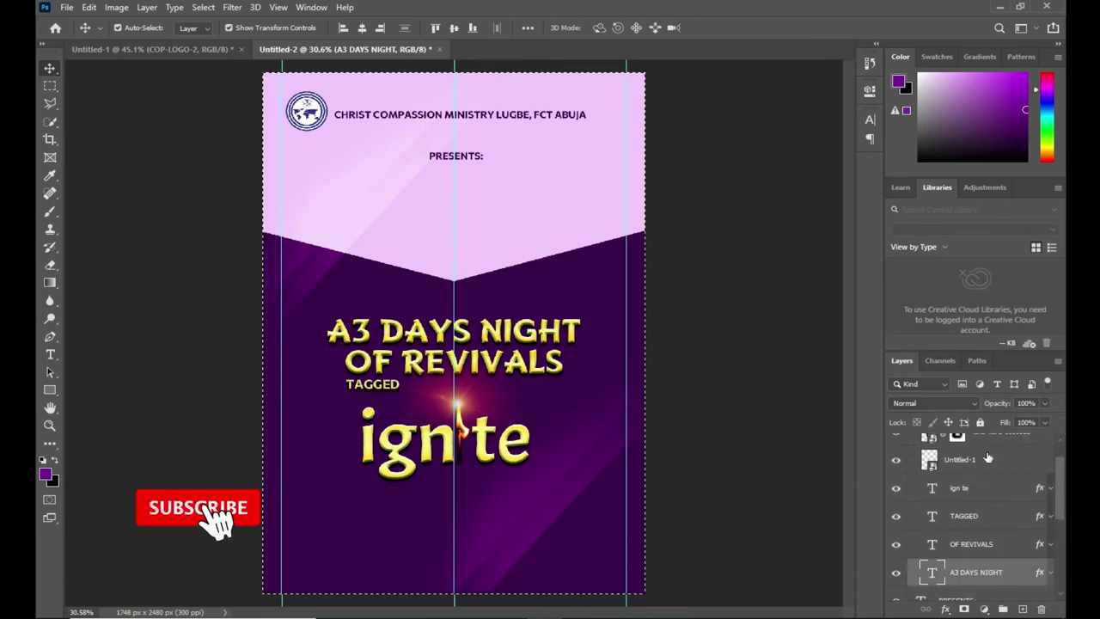
left_click(913, 442)
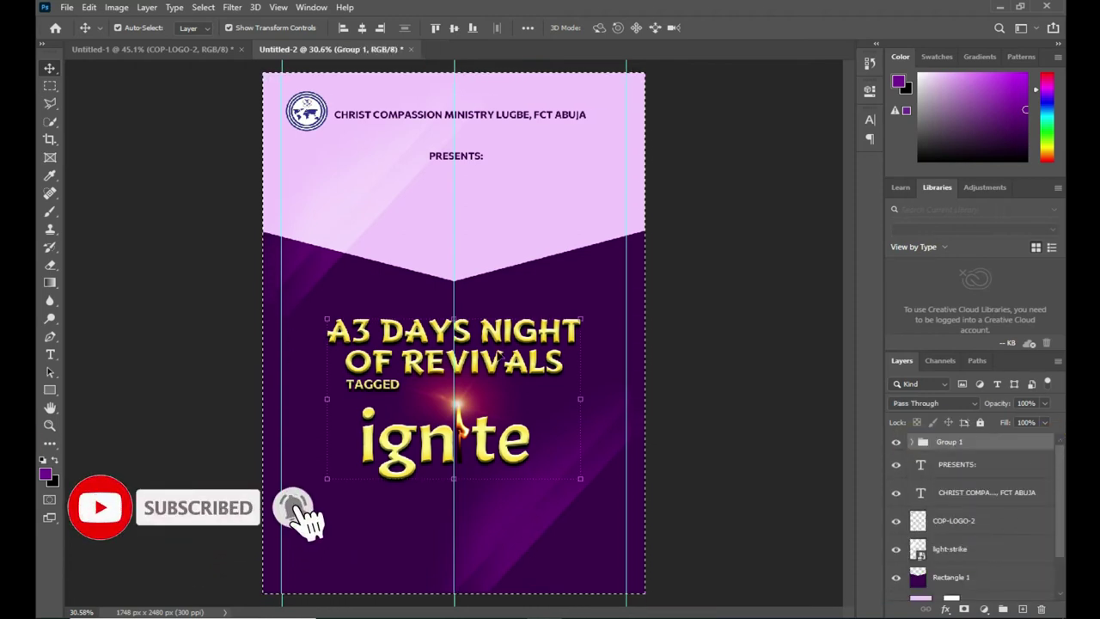
left_click(692, 397)
Paste the FRESH FIRE FOR SERVICE (JEREMIAH 20:9) line from the notes as new flyer text
key("ctrl+d")
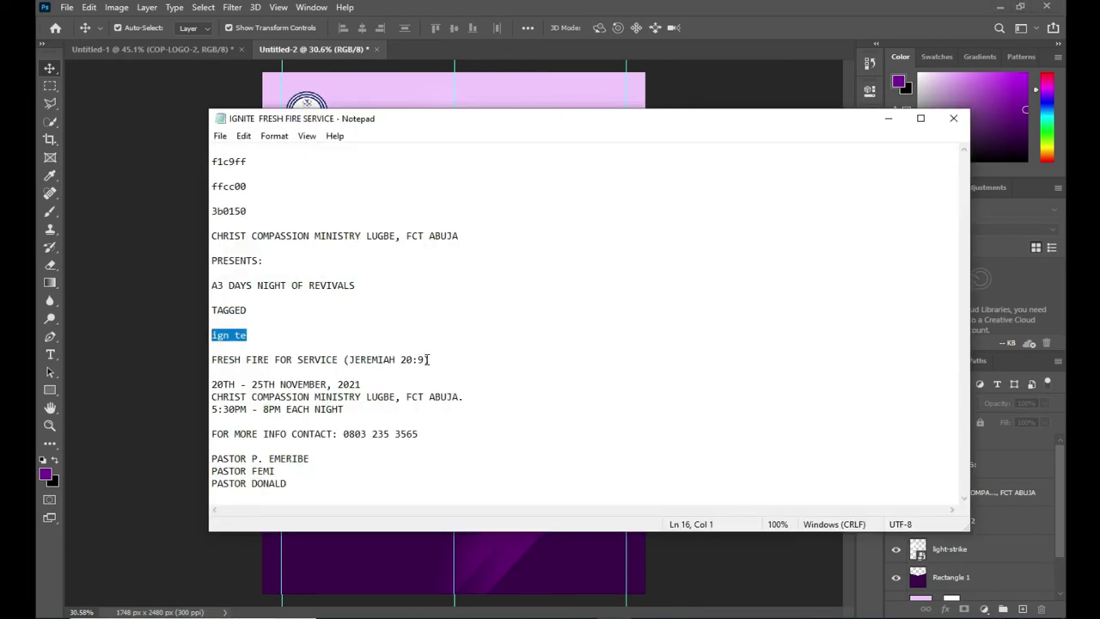
left_click_drag(428, 359, 199, 362)
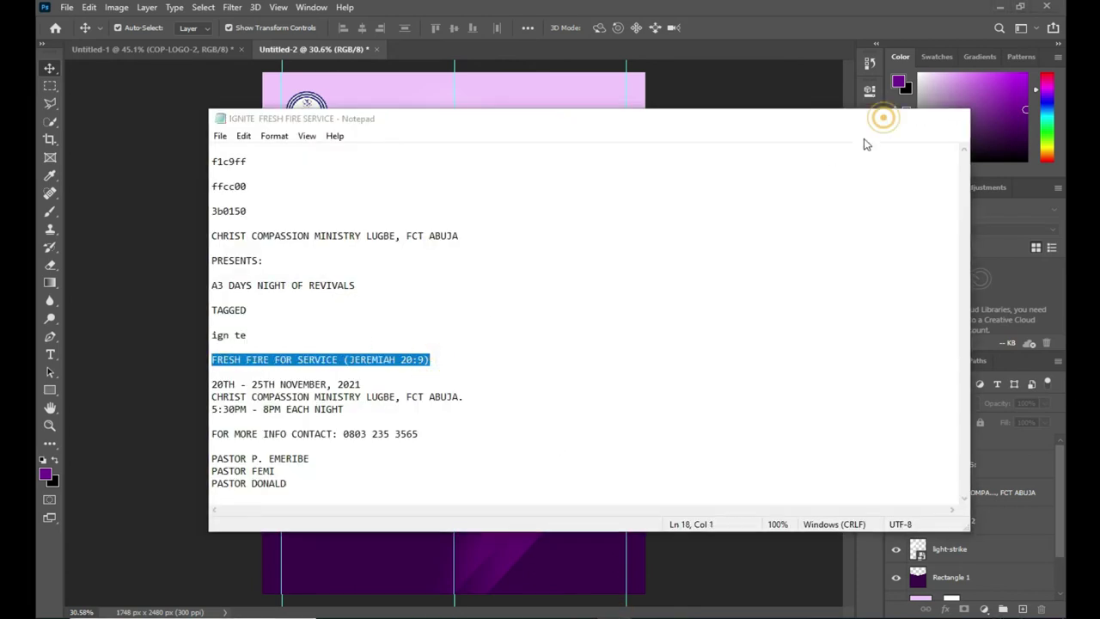
left_click(888, 118)
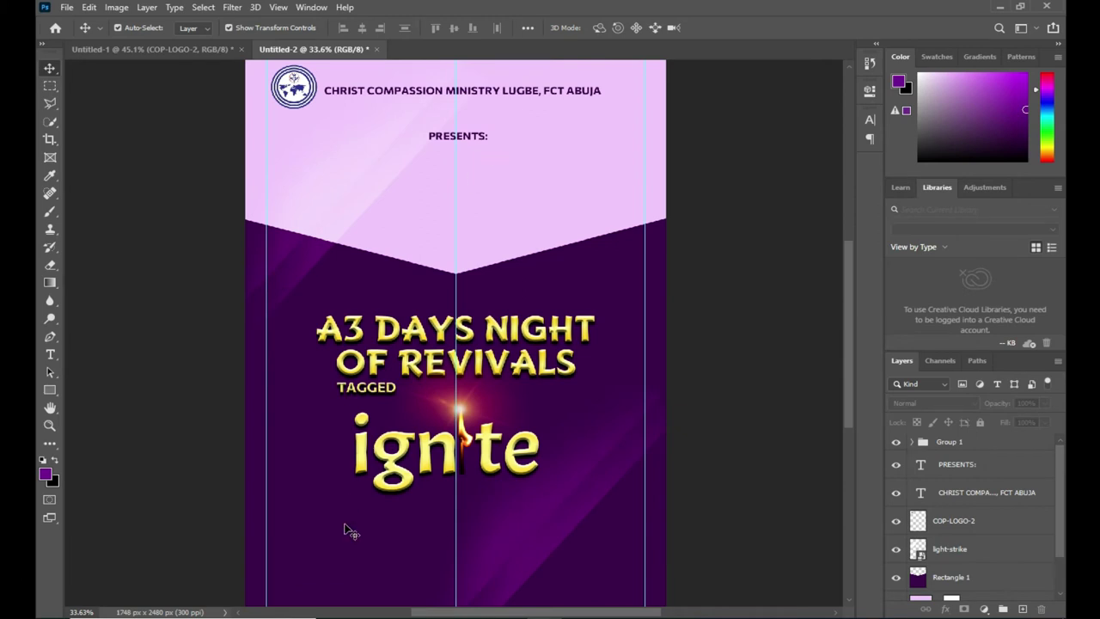
key("t")
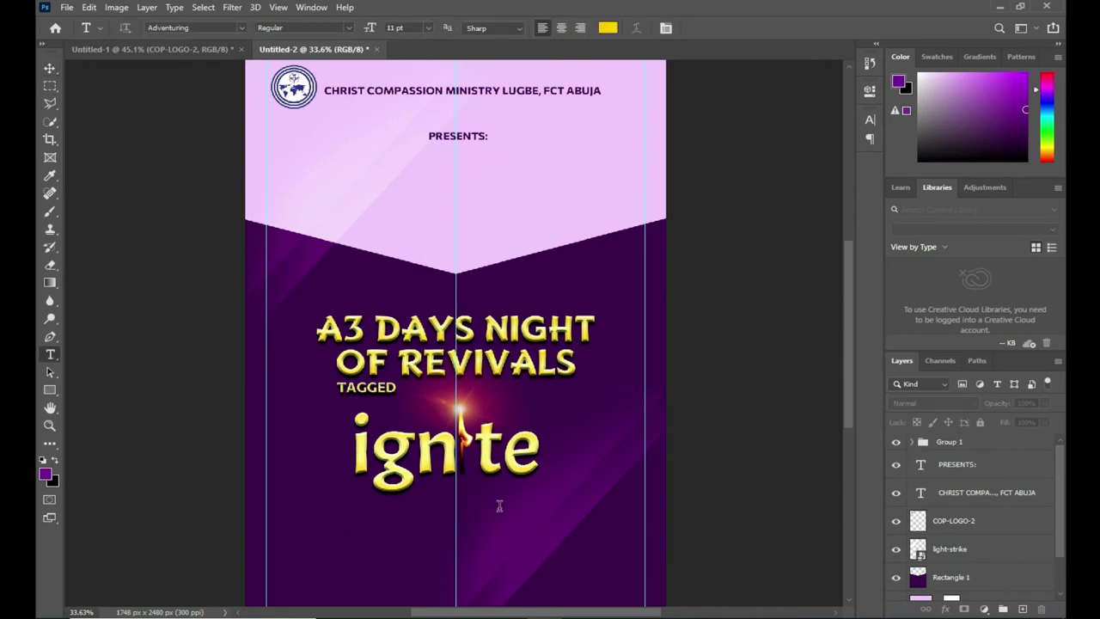
left_click(406, 518)
key("ctrl+v")
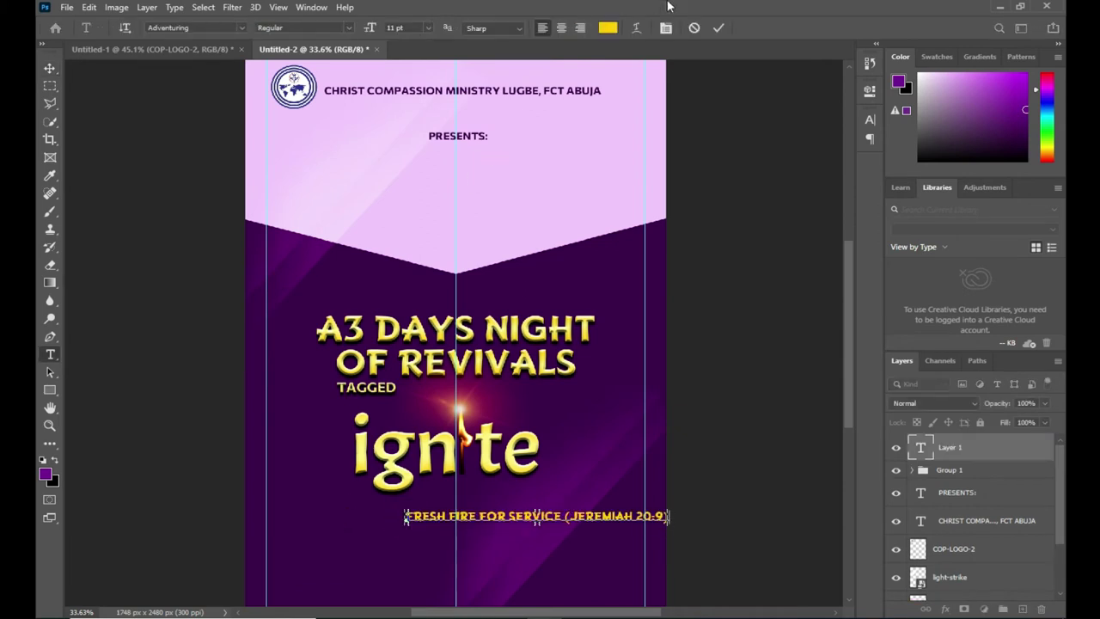
left_click(719, 27)
Place the scripture line under ignite at 7 pt and select the date line in the notes
scroll(585, 512, "up", 2)
mouse_move(594, 522)
left_mouse_down()
mouse_move(599, 481)
mouse_move(609, 480)
left_mouse_up()
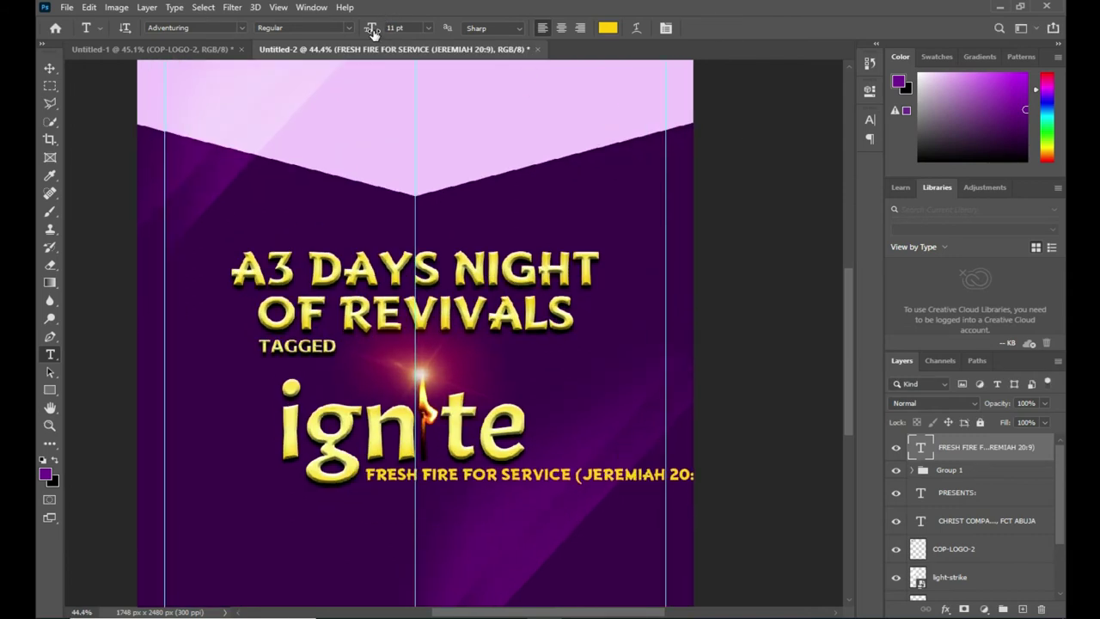
left_click_drag(373, 31, 367, 28)
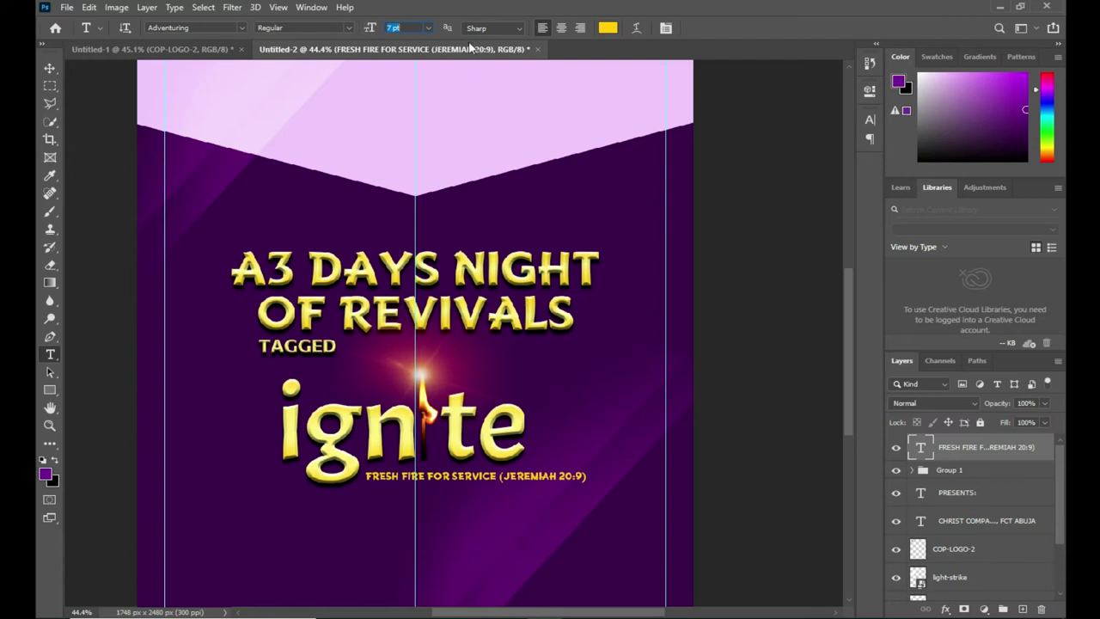
scroll(607, 369, "down", 2)
key("v")
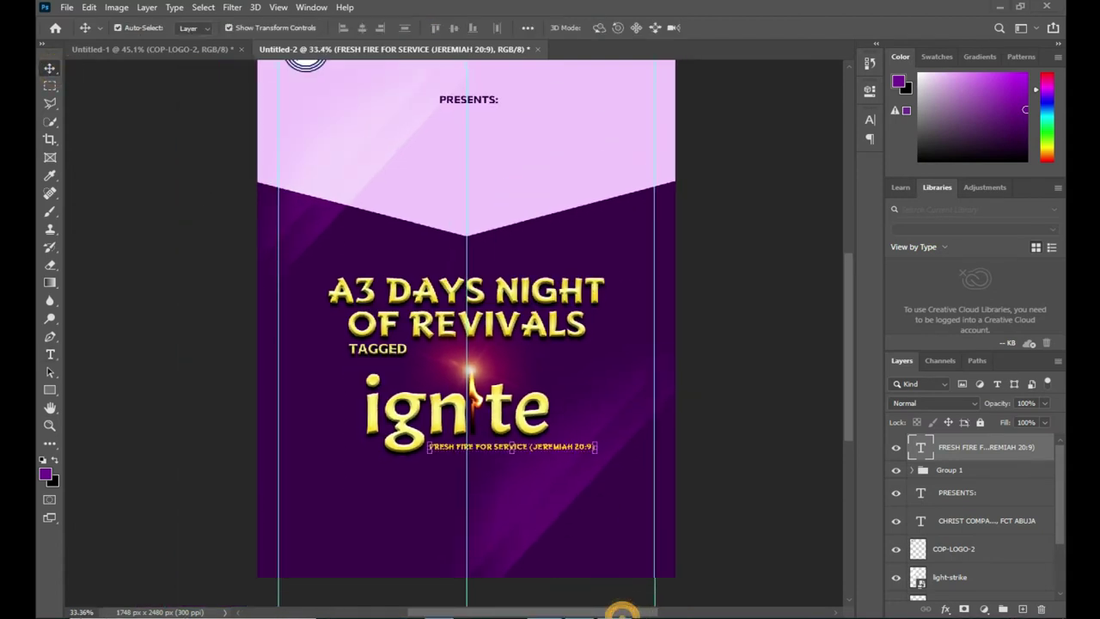
left_click(613, 603)
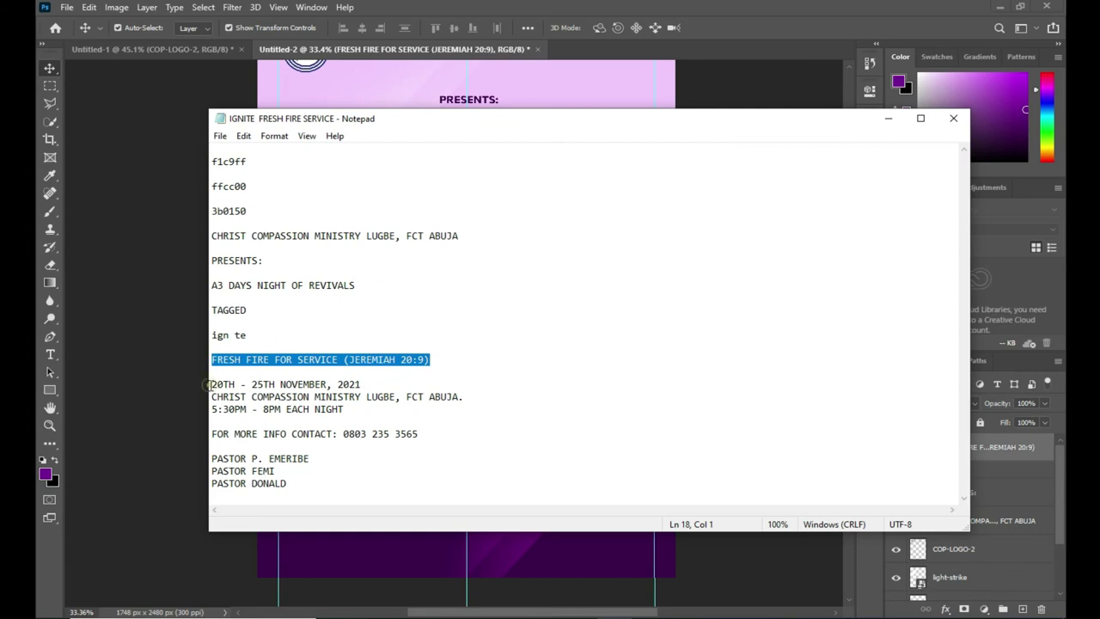
left_click_drag(208, 385, 382, 386)
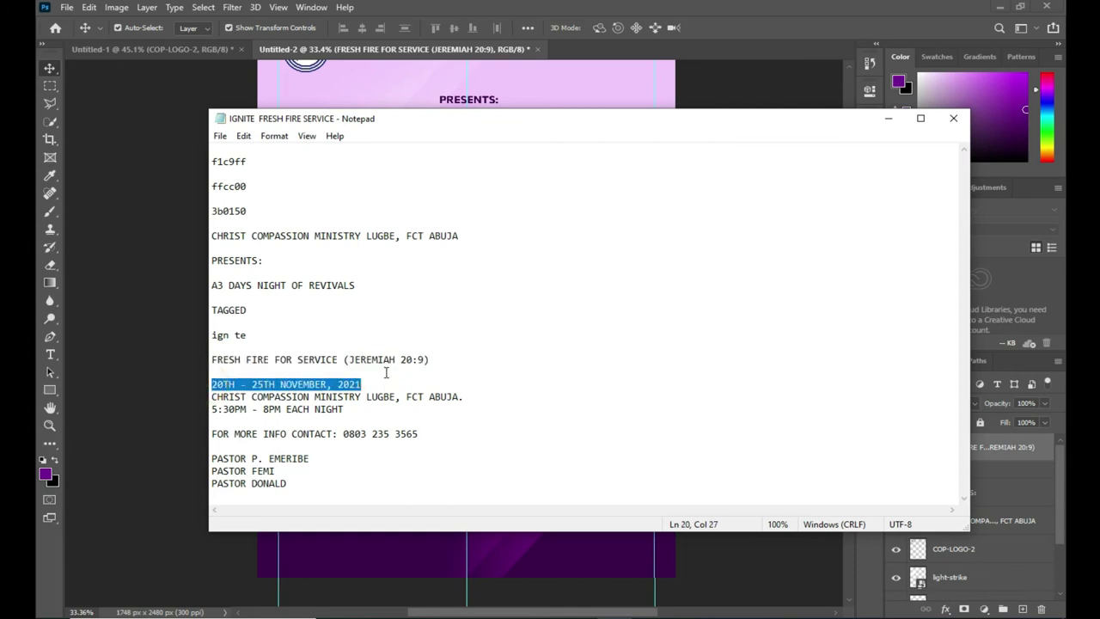
Duplicate the scripture line and replace it with the date 20TH - 25TH NOVEMBER, 2021 at 13 pt
left_click(888, 120)
mouse_move(505, 450)
left_mouse_down()
mouse_move(423, 497)
mouse_move(460, 492)
left_mouse_up()
key("t")
left_click(450, 490)
key("ctrl+a")
key("ctrl+v")
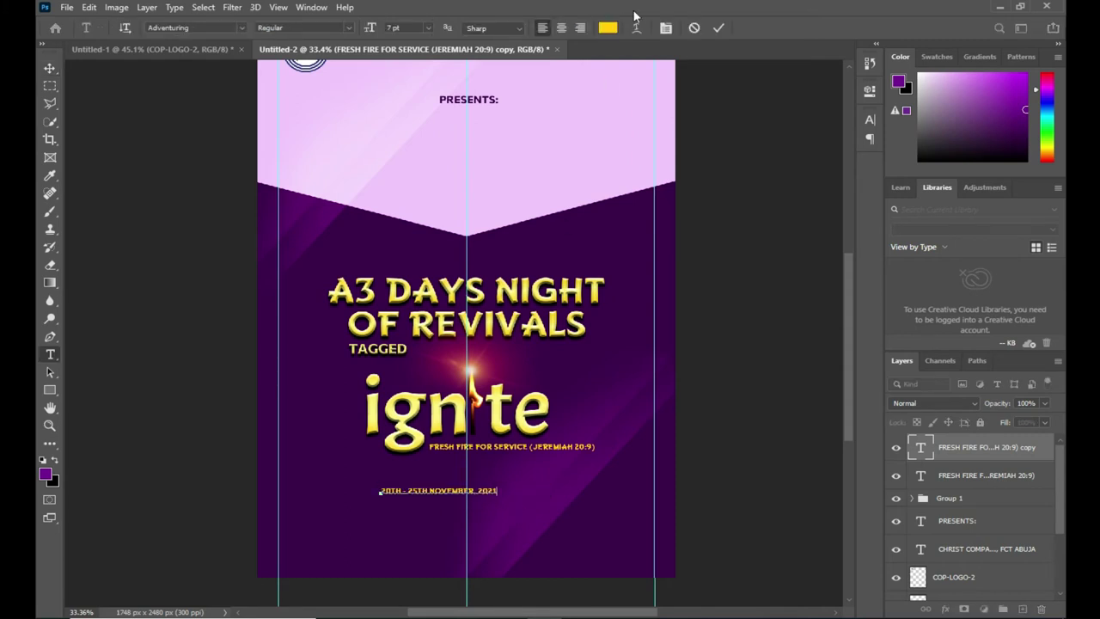
left_click(718, 27)
left_click_drag(368, 28, 373, 29)
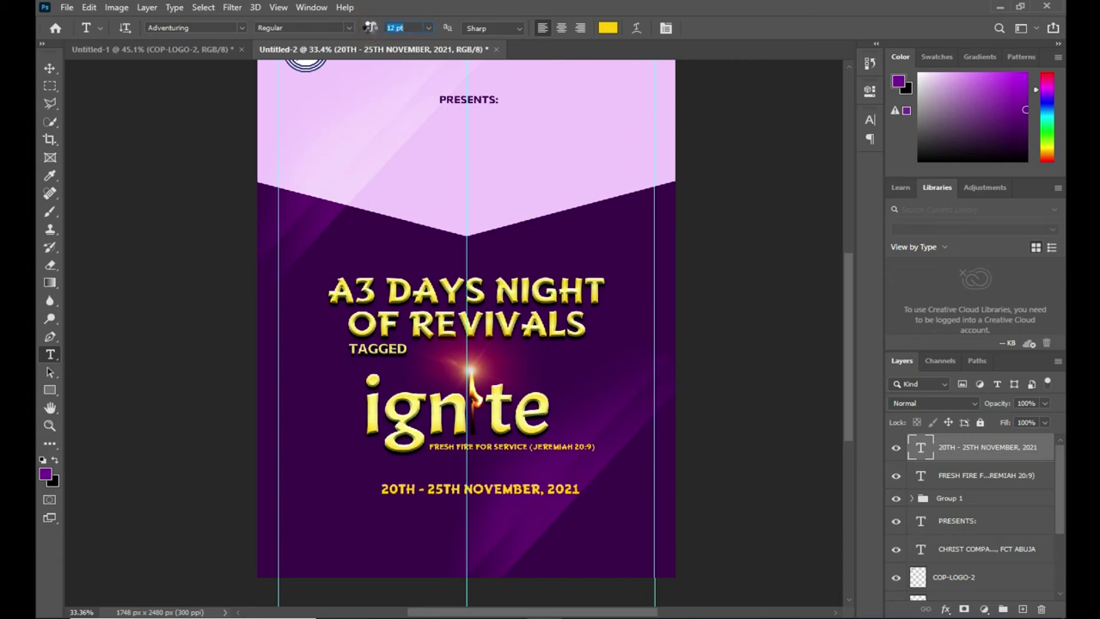
left_click_drag(500, 493, 476, 482)
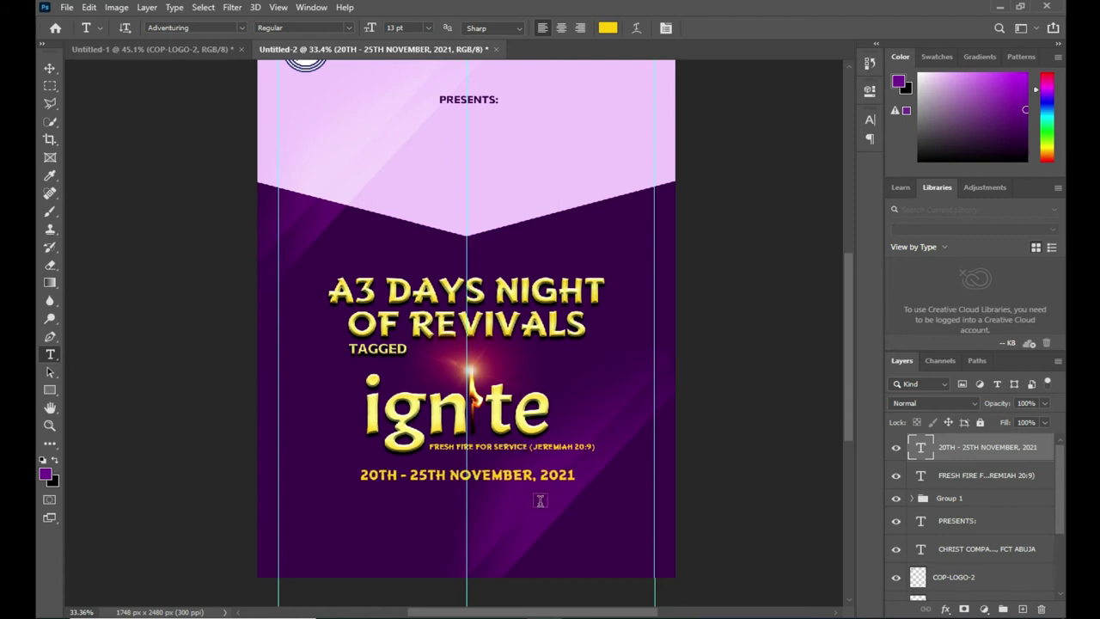
Add the ministry venue line below the date at 10 pt, centred
left_click_drag(526, 478, 526, 494)
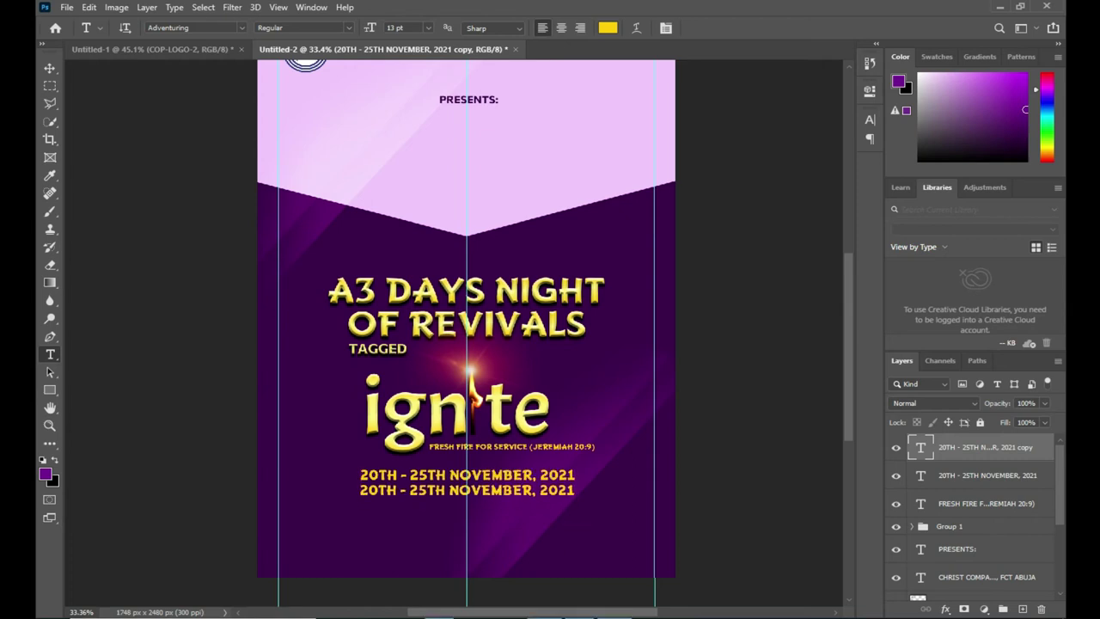
key("alt+Tab")
left_click_drag(469, 396, 201, 397)
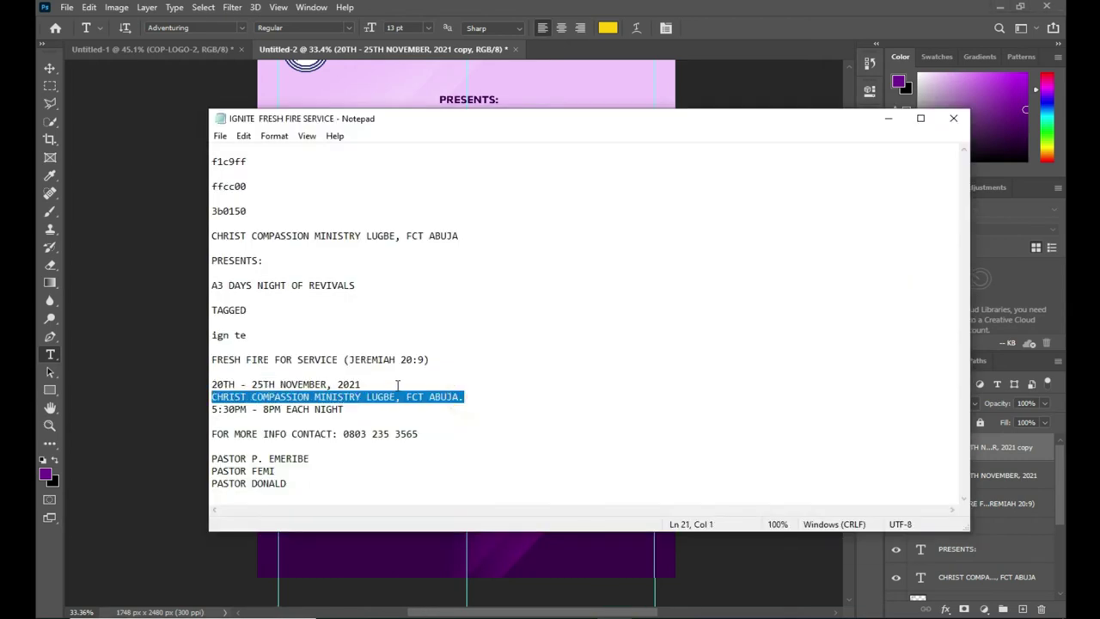
left_click(888, 119)
triple_click(508, 487)
key("ctrl+v")
left_click(718, 27)
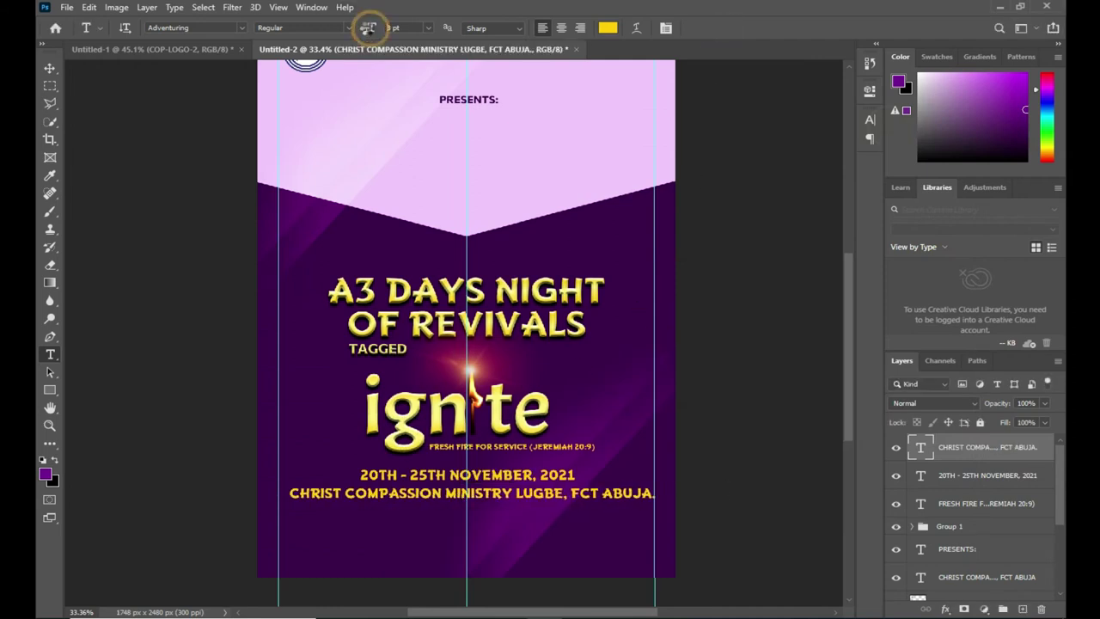
left_click_drag(370, 28, 368, 28)
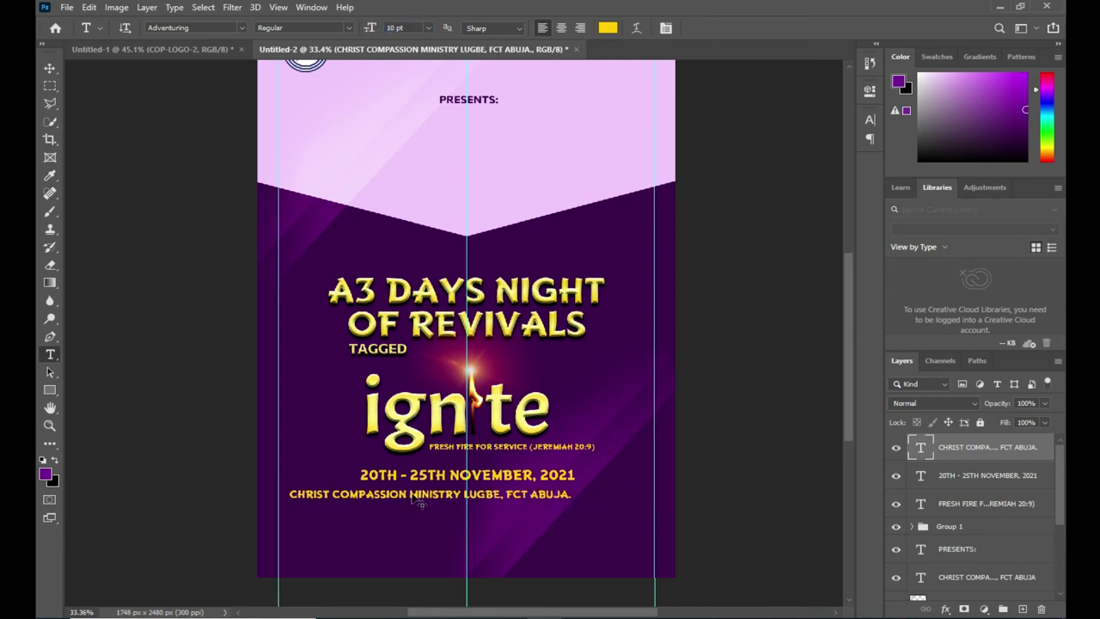
left_click_drag(419, 503, 457, 498)
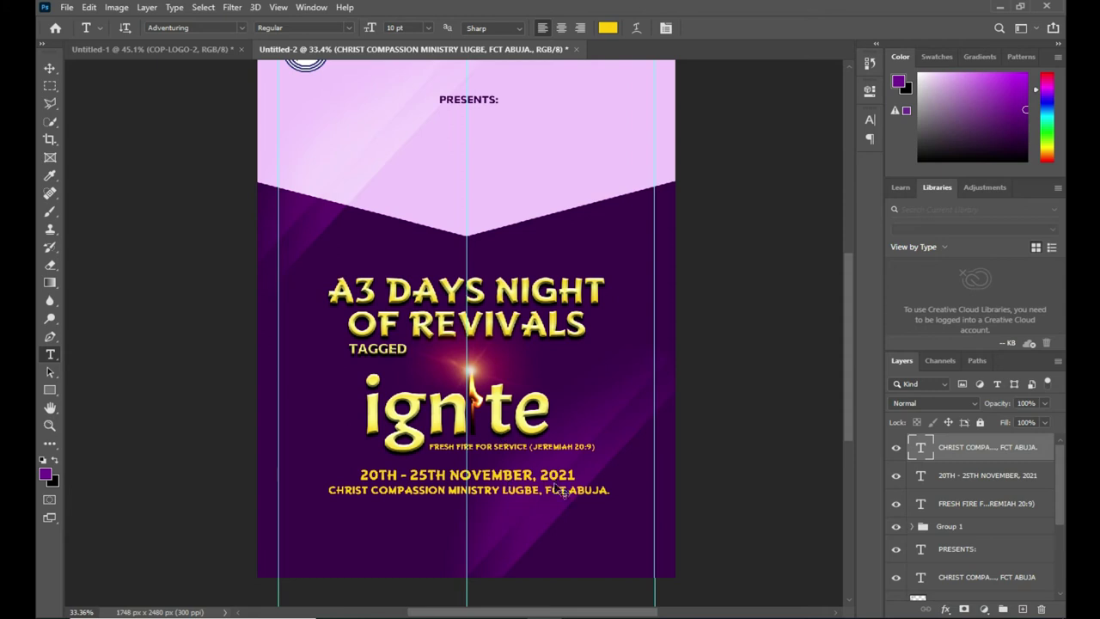
Add a centred 5:30PM - 8PM EACH NIGHT line below the venue
key("ctrl+j")
left_click_drag(483, 494, 483, 508)
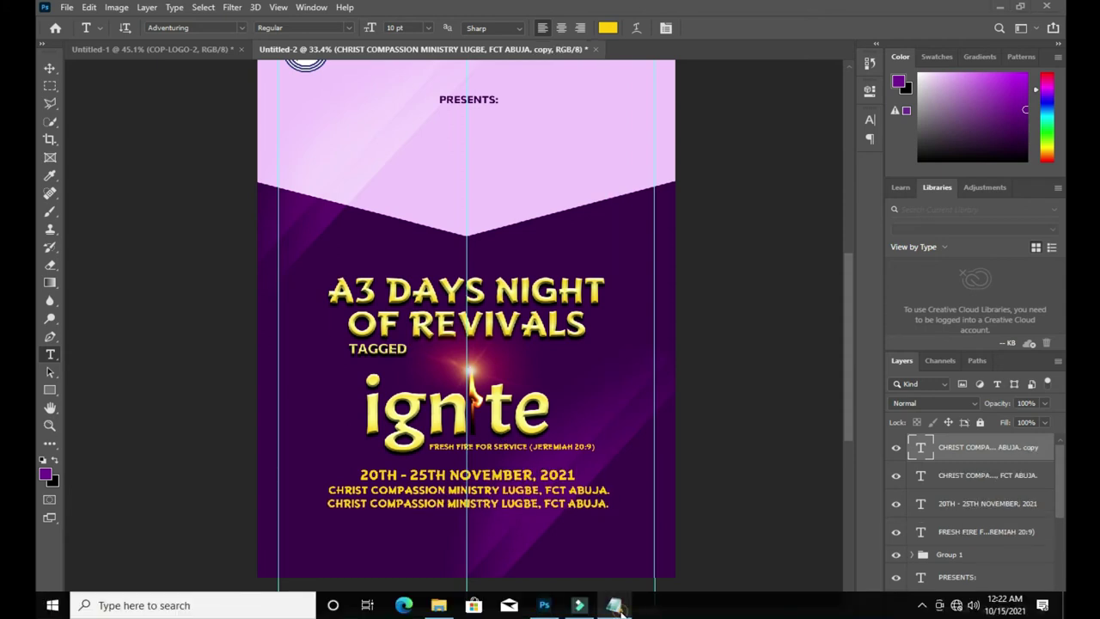
left_click(615, 605)
left_click(348, 410)
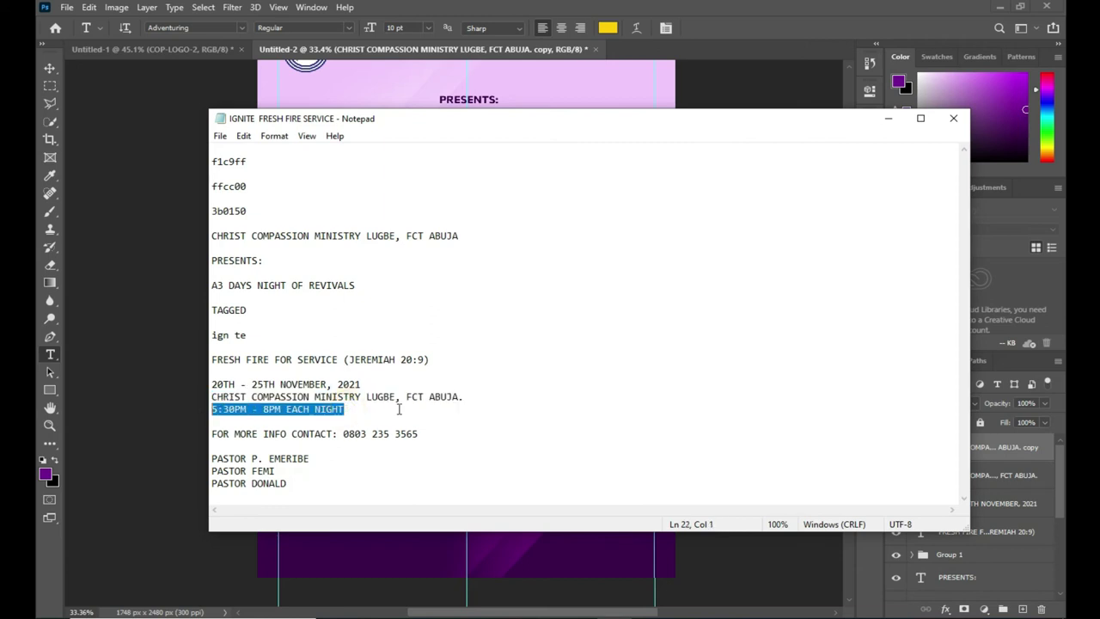
left_click(888, 117)
left_click(447, 503)
key("ctrl+a")
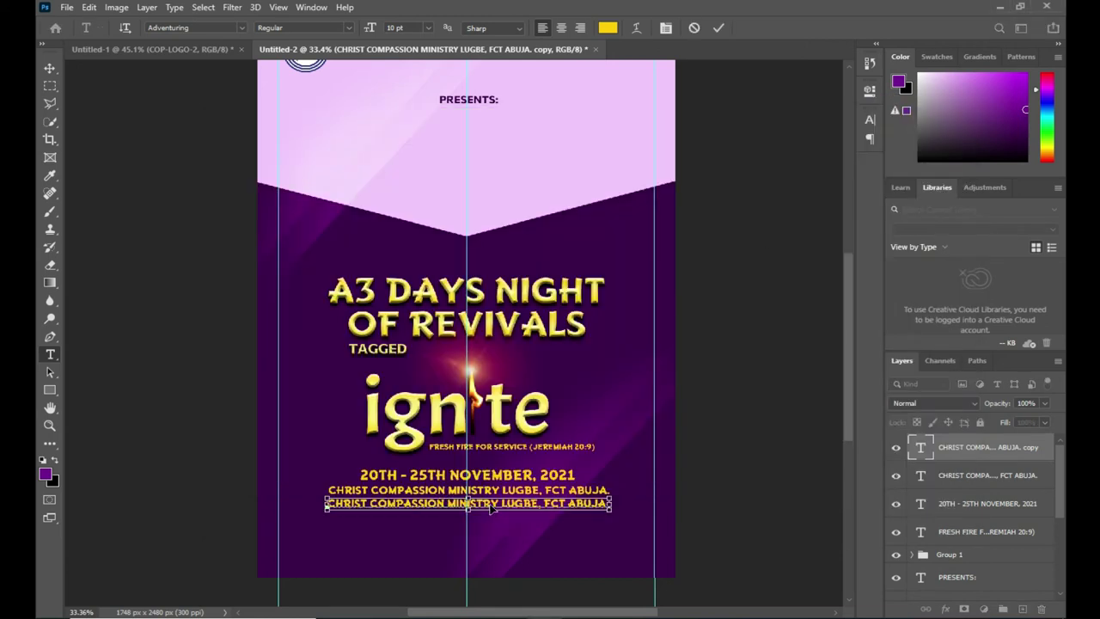
type("5:30PM - 8PM EACH NIGHT")
left_click_drag(422, 508, 486, 509)
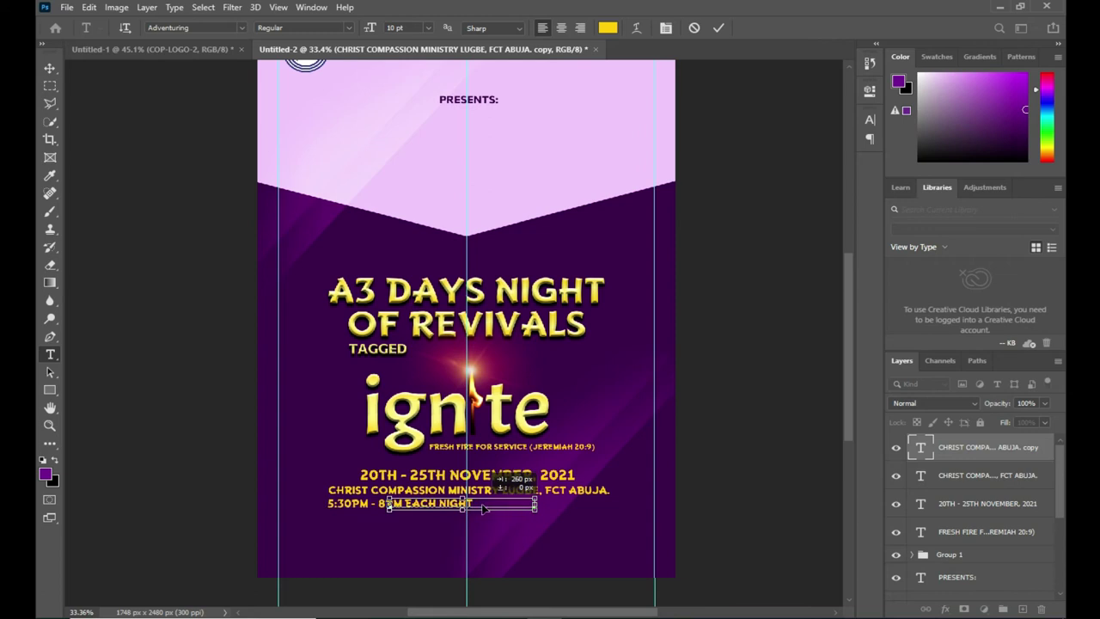
left_click(720, 33)
Select the contact info line in the flyer notes
left_click(614, 612)
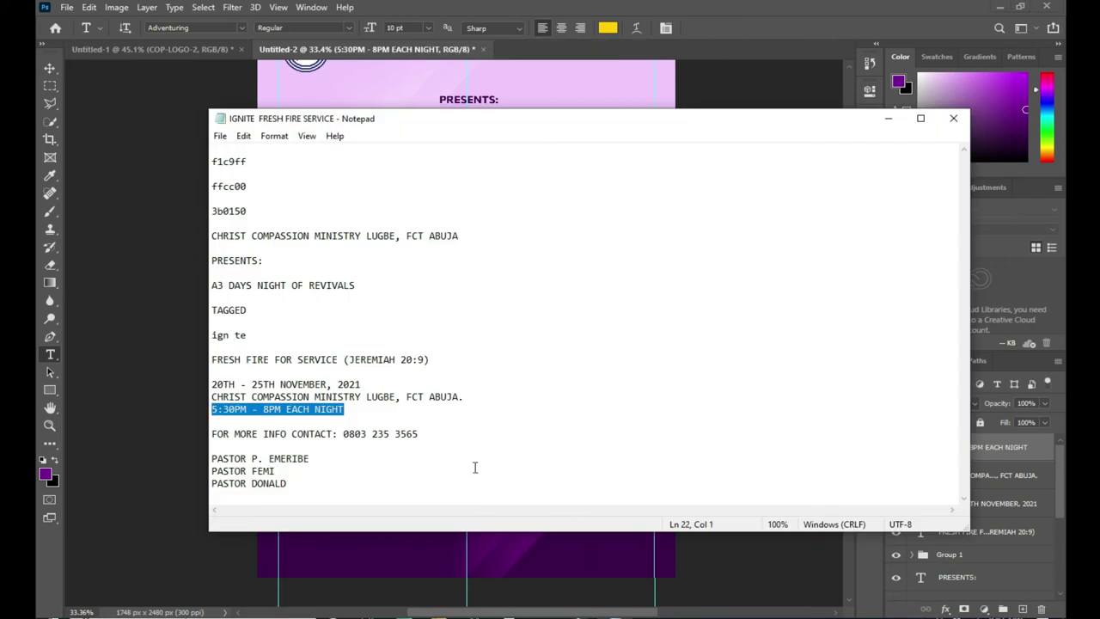
left_click_drag(422, 434, 201, 444)
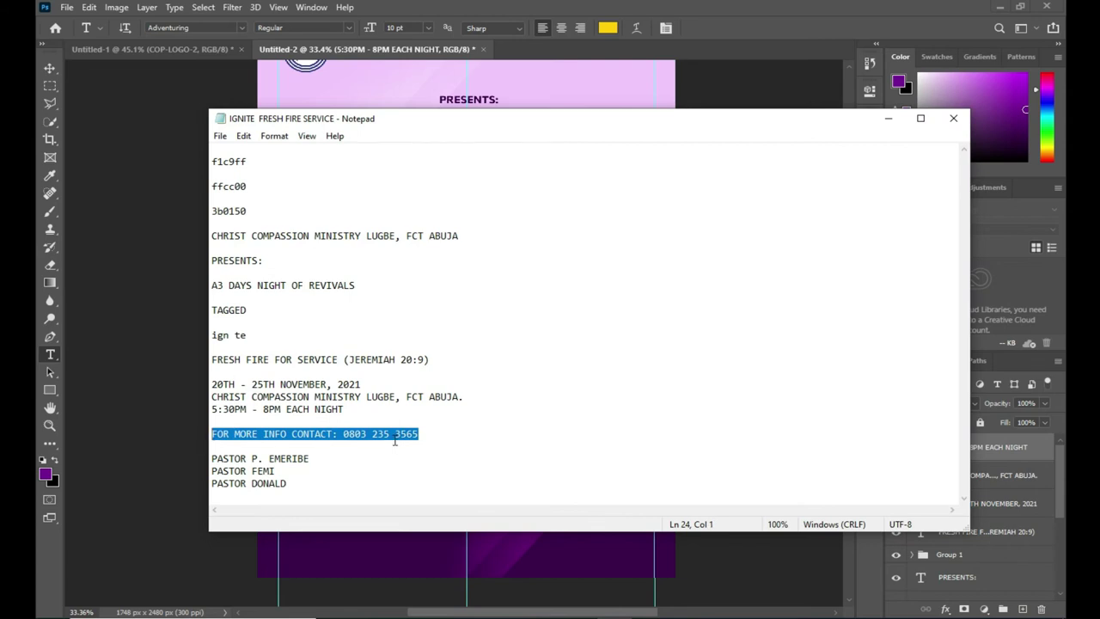
left_click(898, 127)
Draw a white rectangle bar near the bottom of the flyer
key("u")
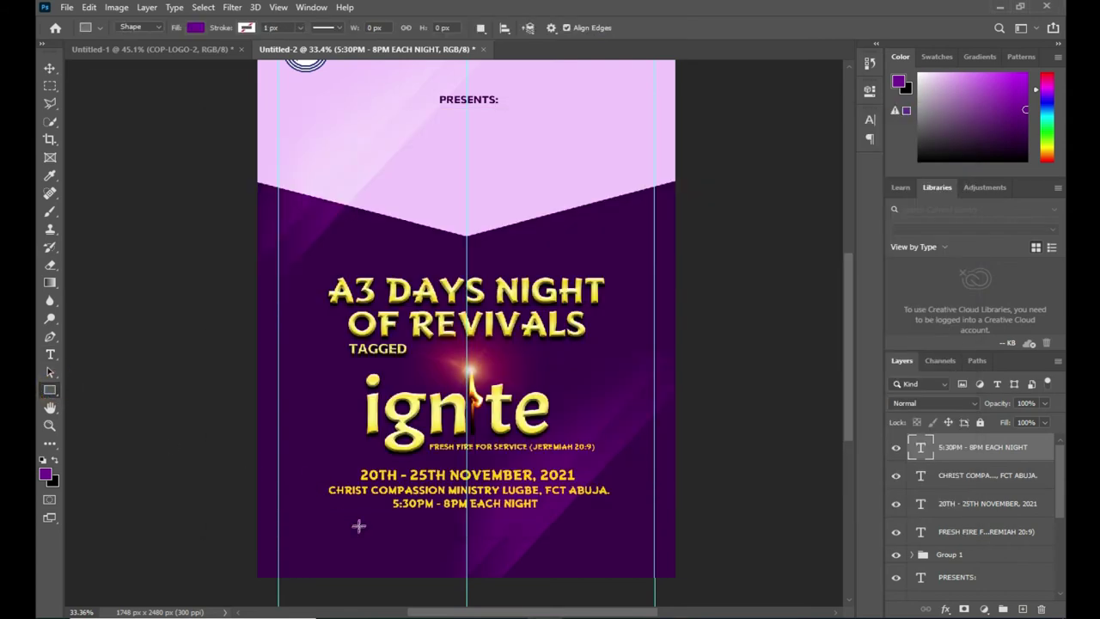
left_click_drag(371, 527, 569, 542)
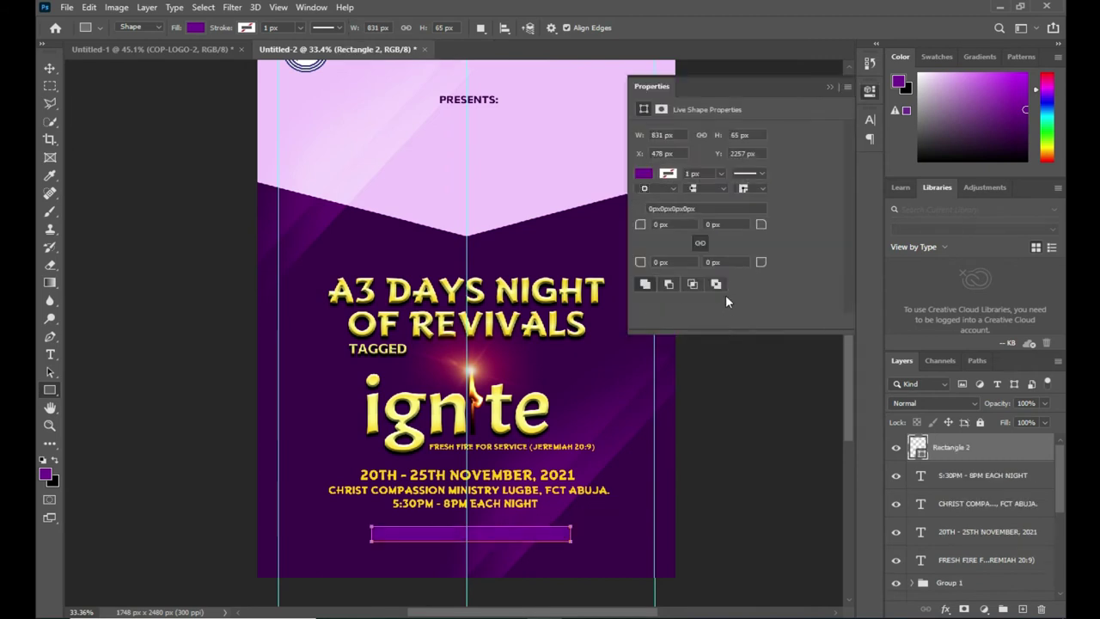
left_click(645, 172)
left_click(812, 247)
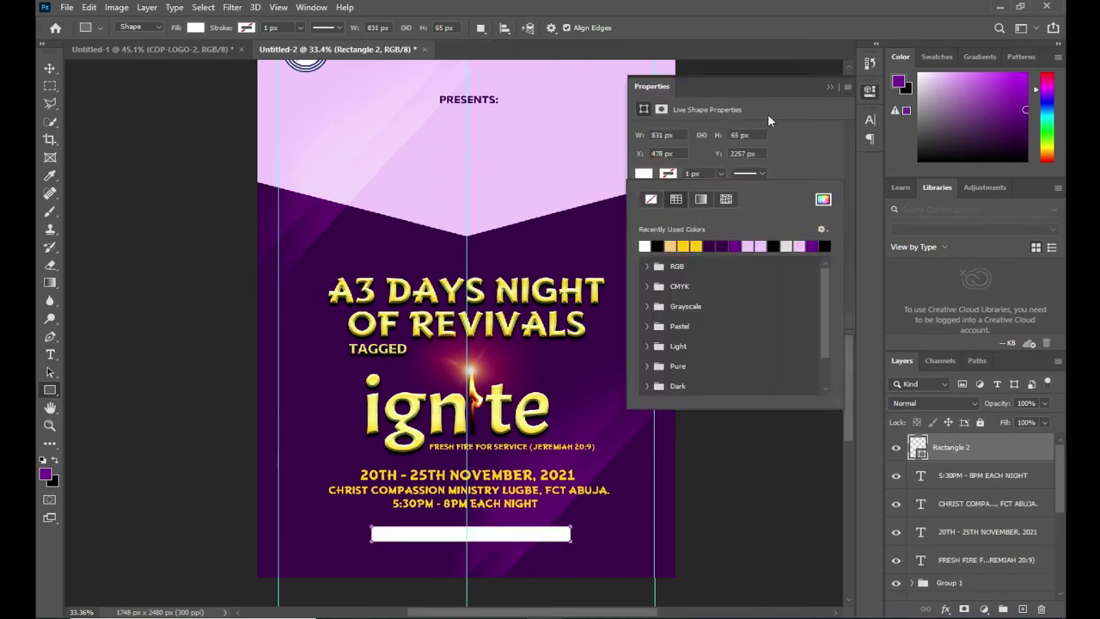
left_click(826, 88)
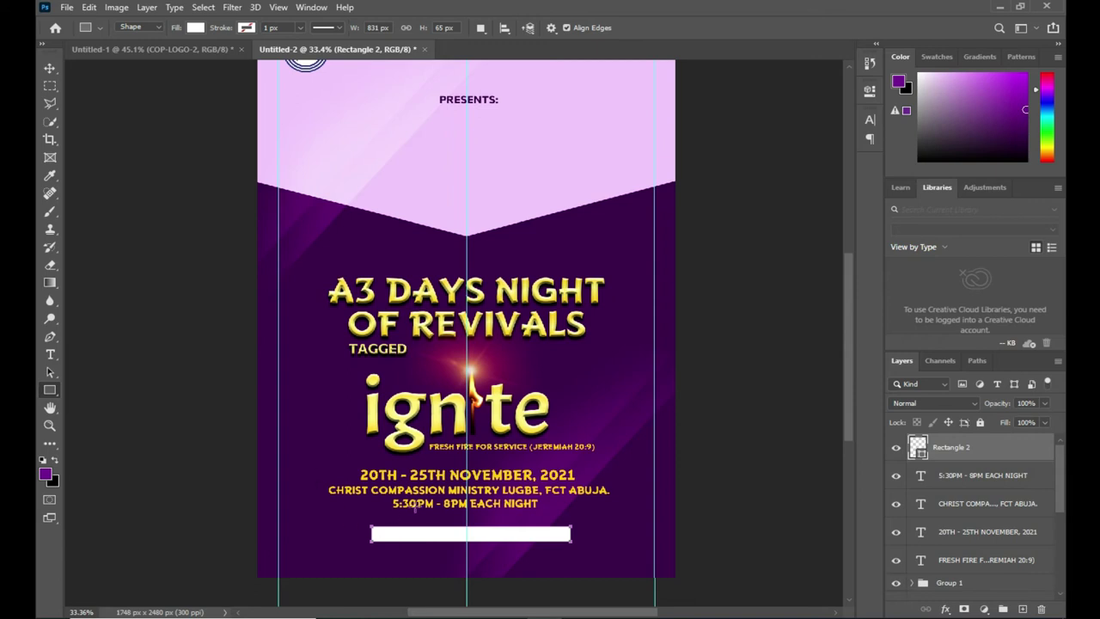
Duplicate the 5:30PM time text layer above the bar and move it onto the bar
left_click(946, 477)
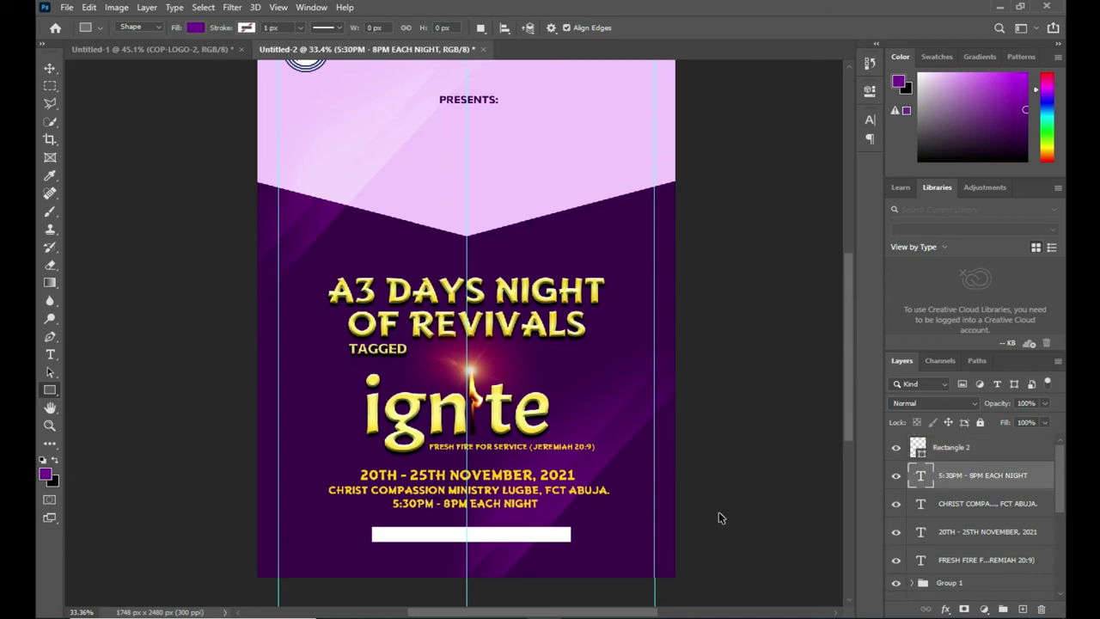
key("ctrl+j")
left_click_drag(965, 476, 963, 446)
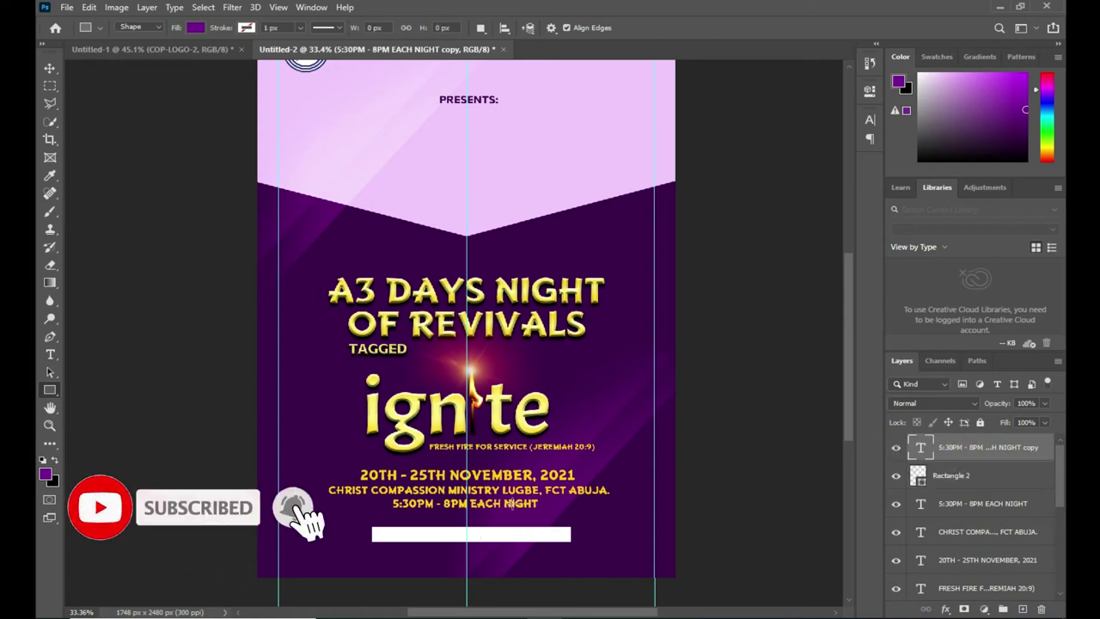
key("v")
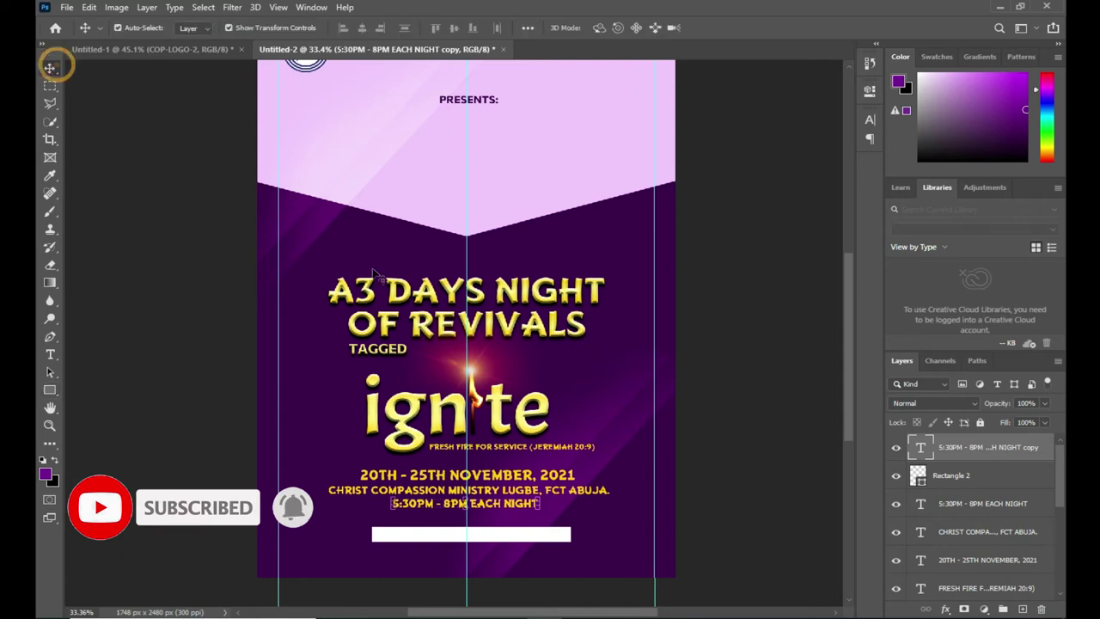
left_click_drag(487, 504, 490, 535)
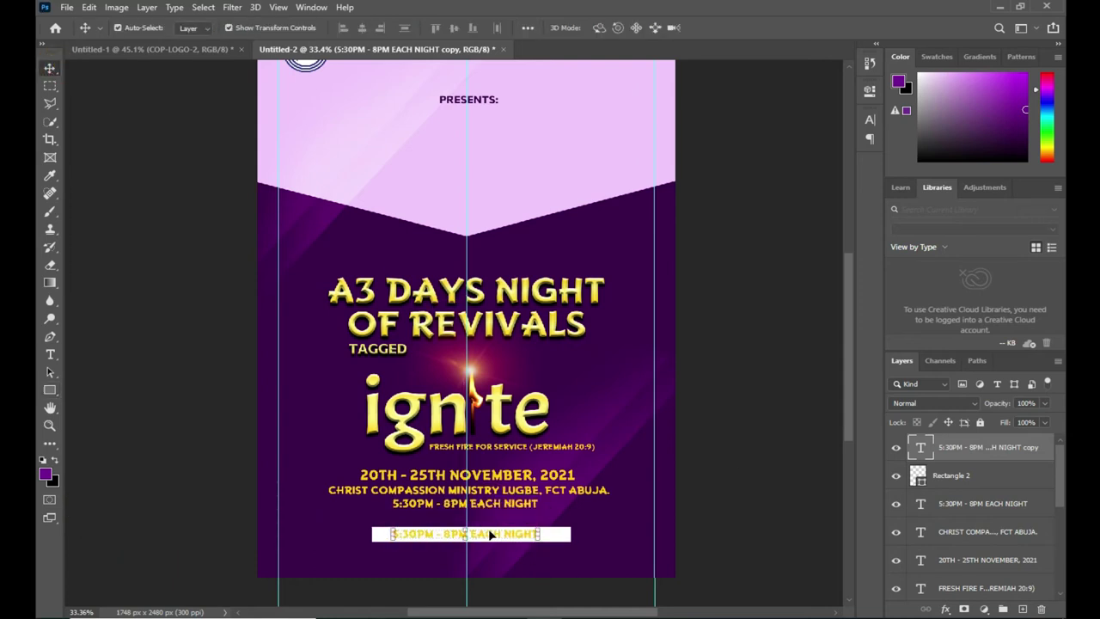
Retype the copy as 'FOR MORE INFO CONTACT:' plus the phone number, coloured the flyer's purple
key("t")
left_click(485, 535)
key("ctrl+a")
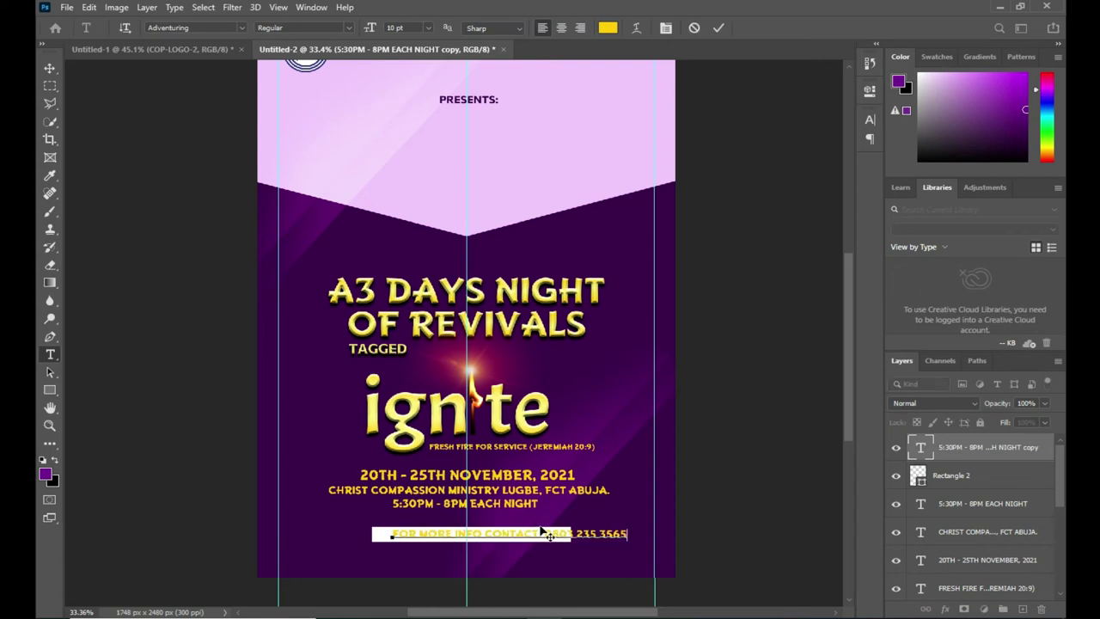
left_click(608, 28)
left_click(337, 385)
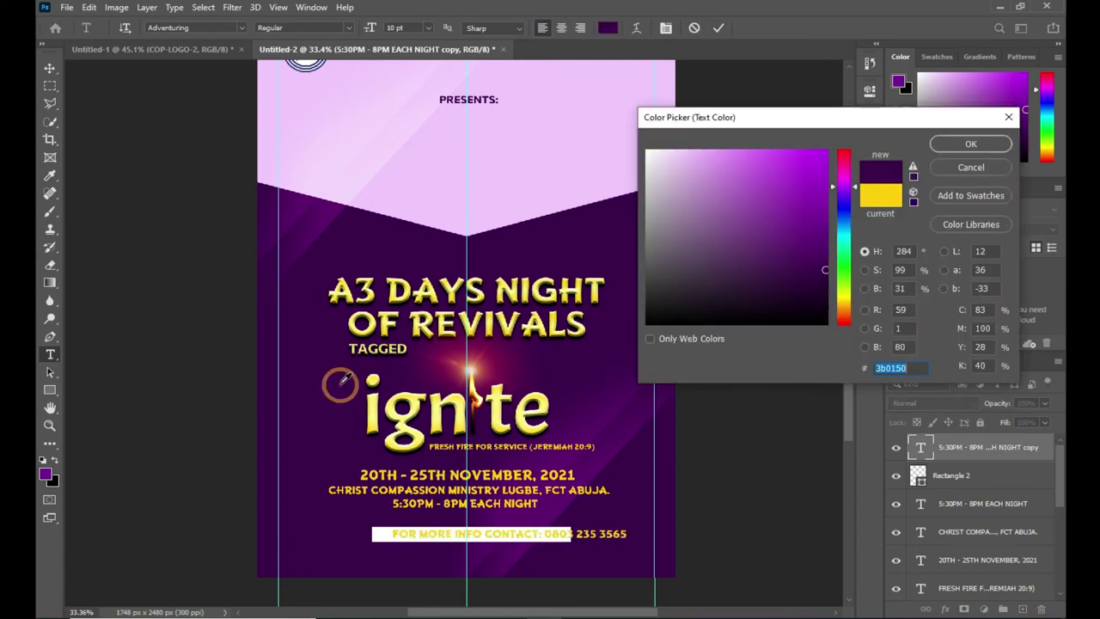
left_click(970, 144)
left_click(718, 27)
Reapply the dark purple to the contact text, shrink it to 7 pt, and select the bar
left_click(608, 27)
left_click(315, 395)
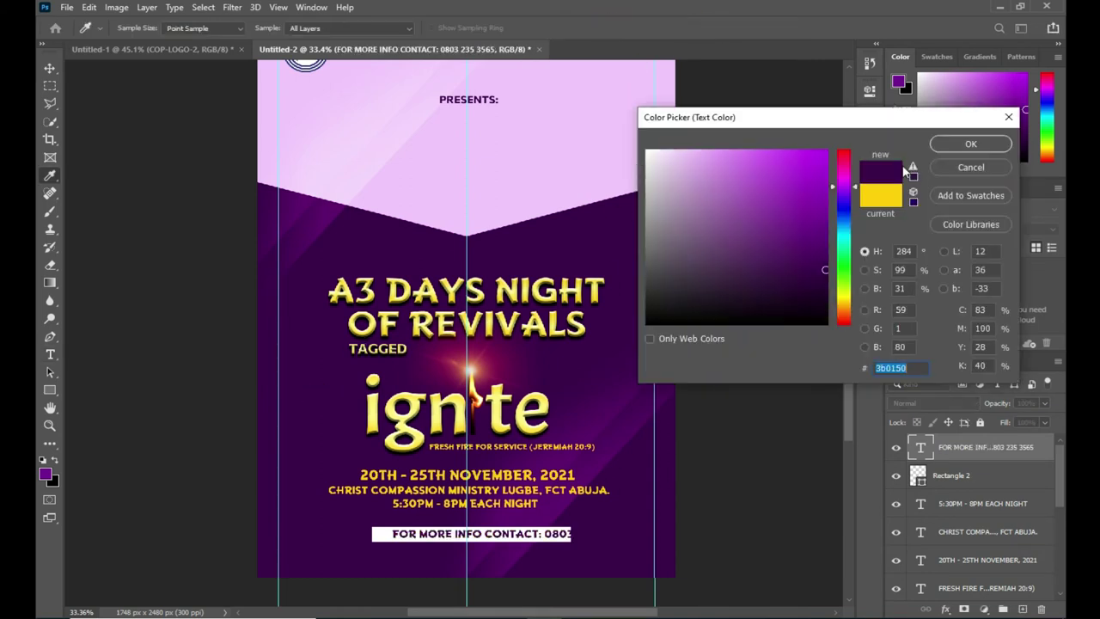
left_click(971, 144)
left_click_drag(371, 29, 371, 28)
key("v")
mouse_move(563, 536)
left_mouse_down()
mouse_move(552, 536)
mouse_move(617, 534)
left_mouse_up()
Widen the white bar and squeeze the contact text narrower to fit inside it
left_click(954, 474)
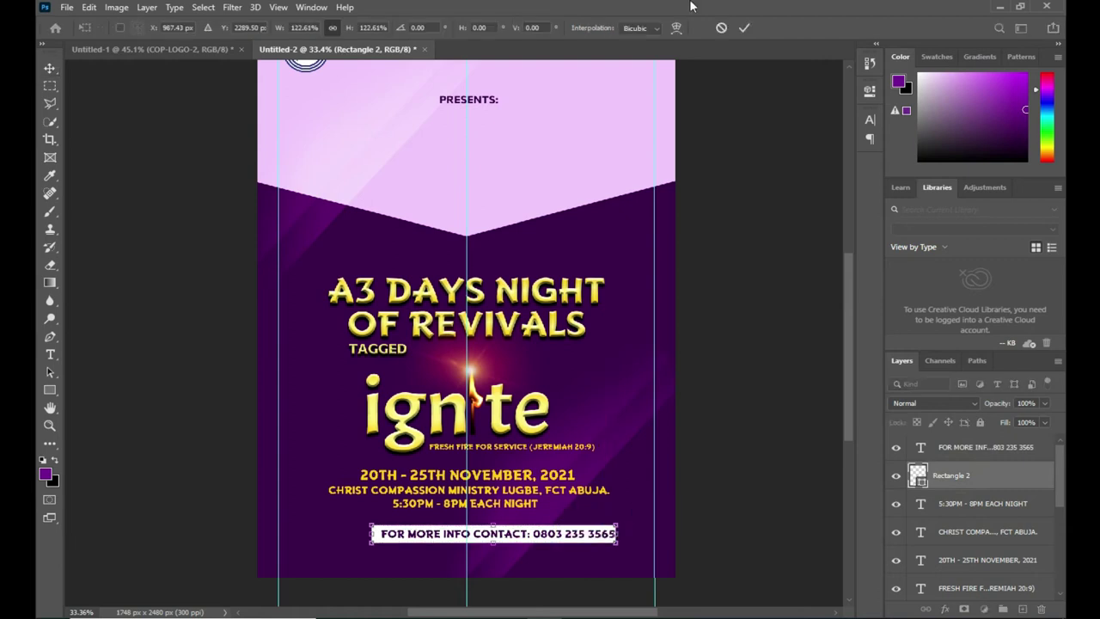
left_click_drag(514, 538, 509, 539)
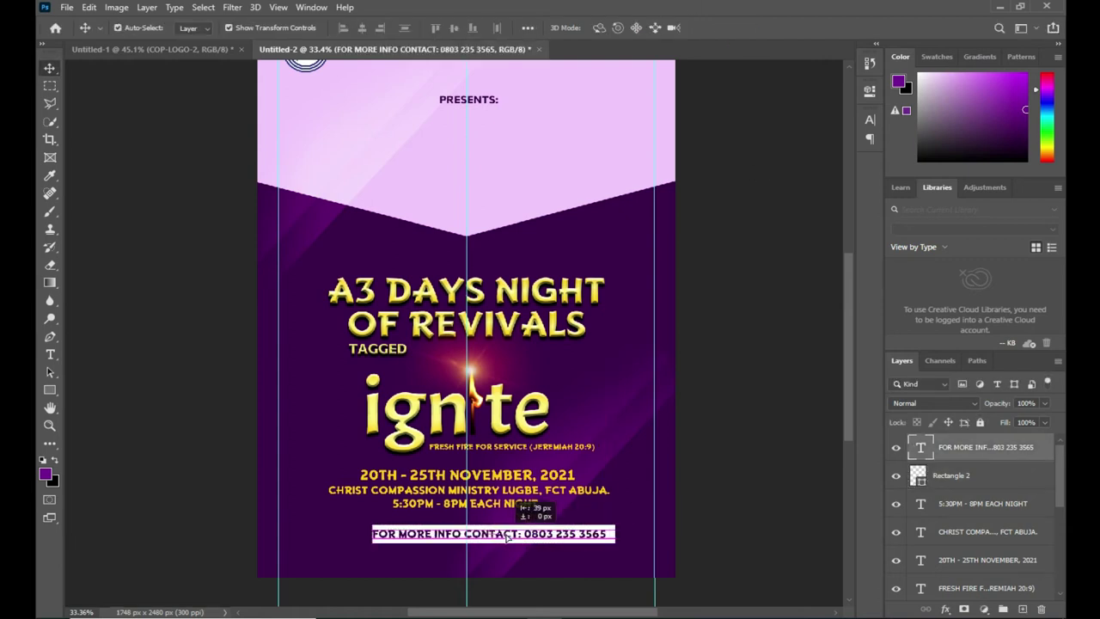
left_click_drag(611, 535, 599, 535)
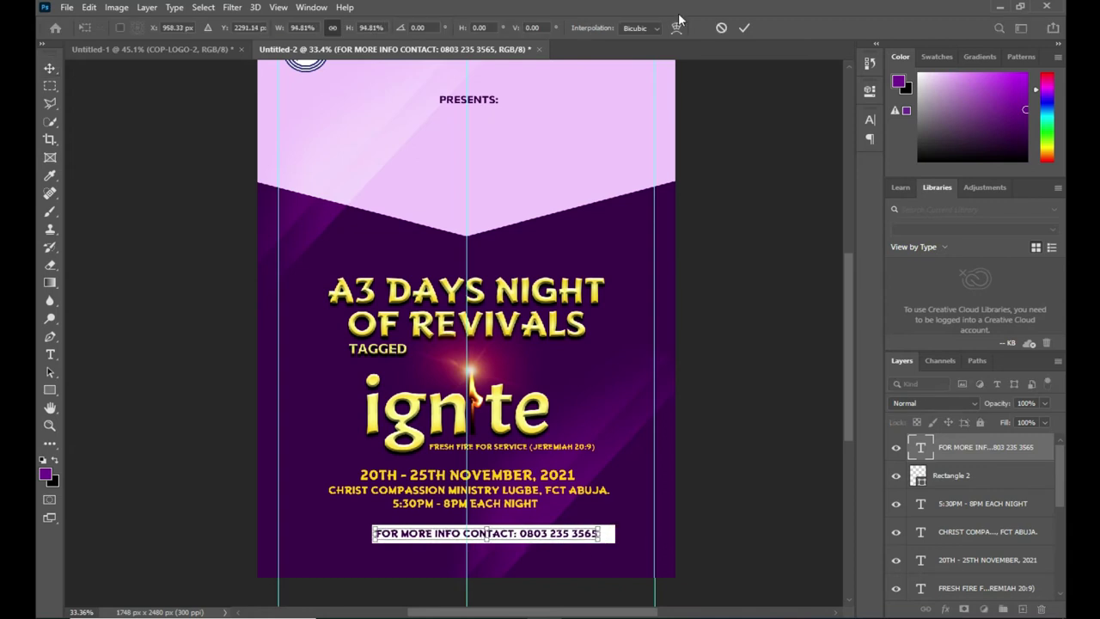
left_click(743, 28)
Centre the contact text horizontally and vertically on the white bar
left_click(972, 479, "shift")
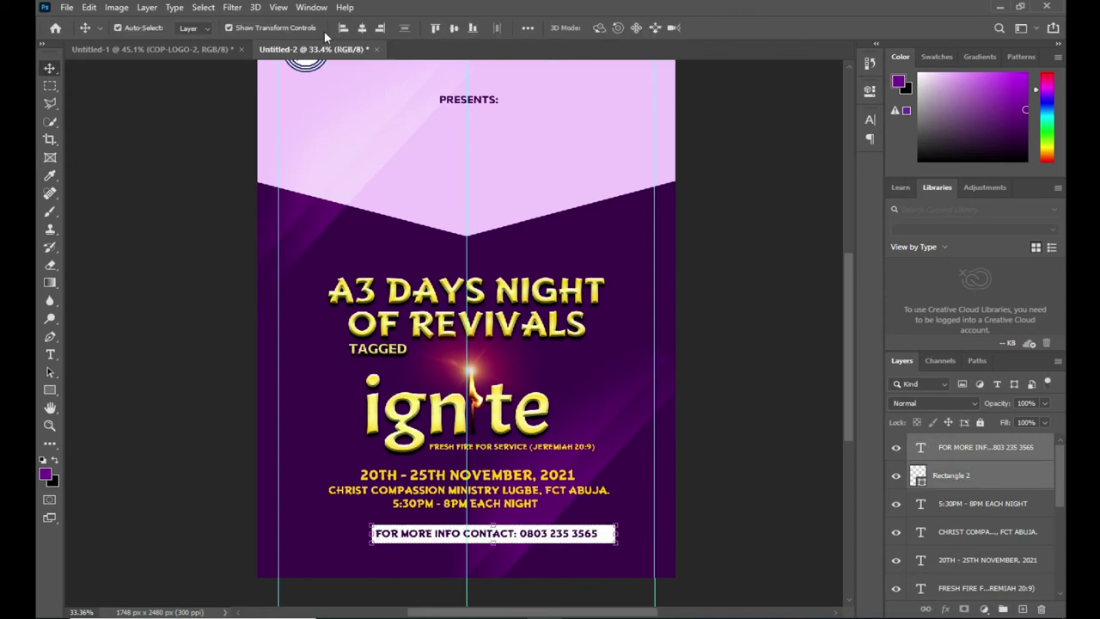
left_click(363, 29)
left_click(453, 28)
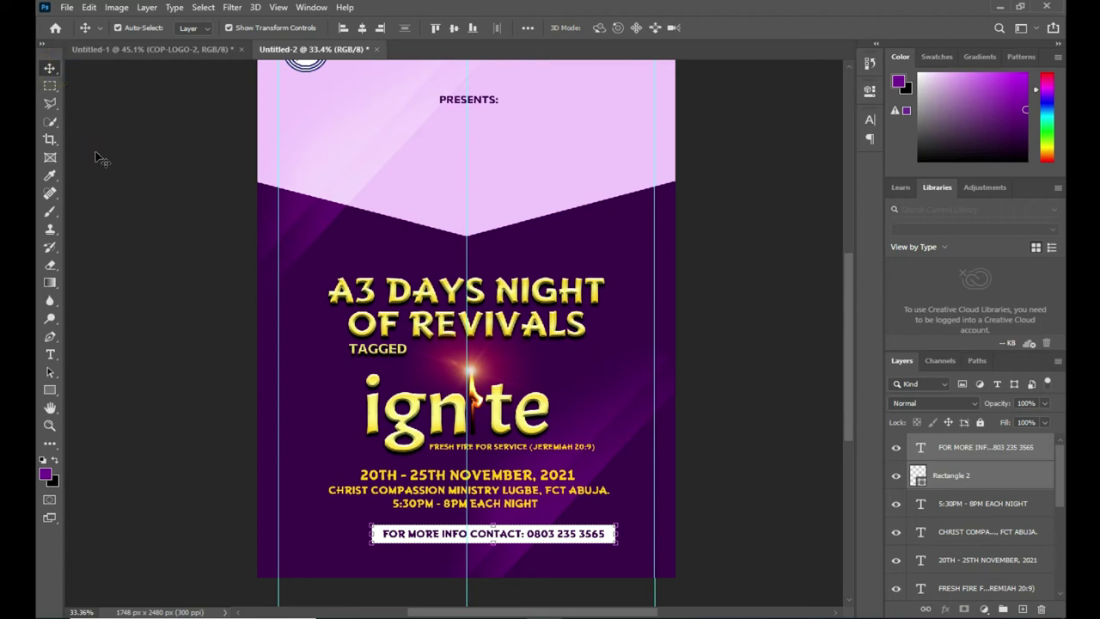
left_click(106, 256)
Centre the contact text, white bar, and date, venue and time lines horizontally on the canvas
key("ctrl+a")
left_click(946, 447)
left_click(362, 28)
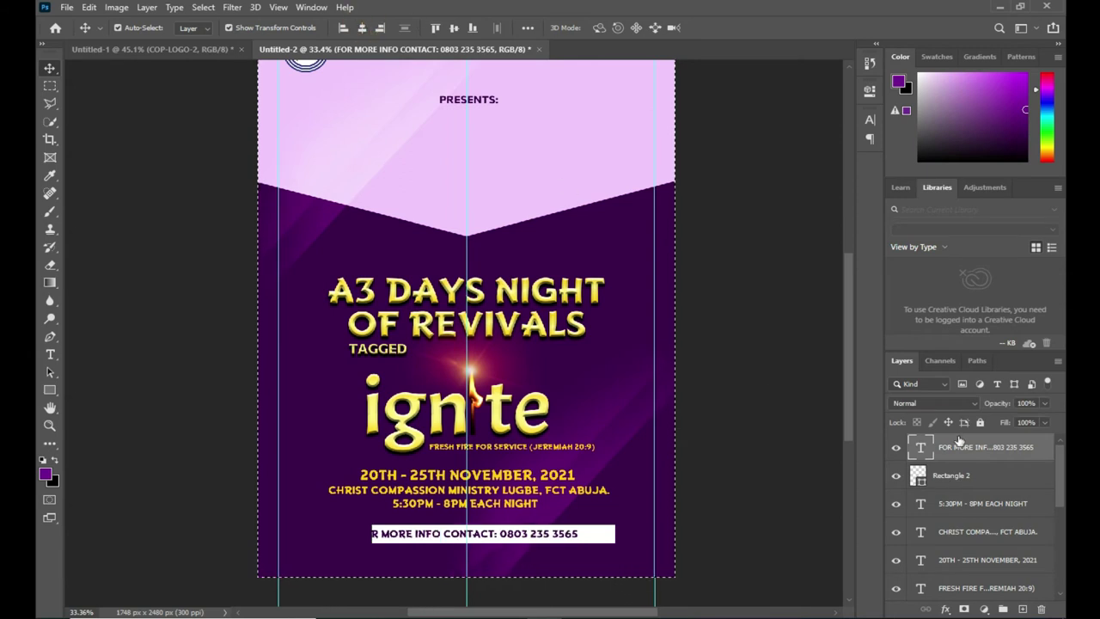
left_click(951, 475)
left_click(362, 27)
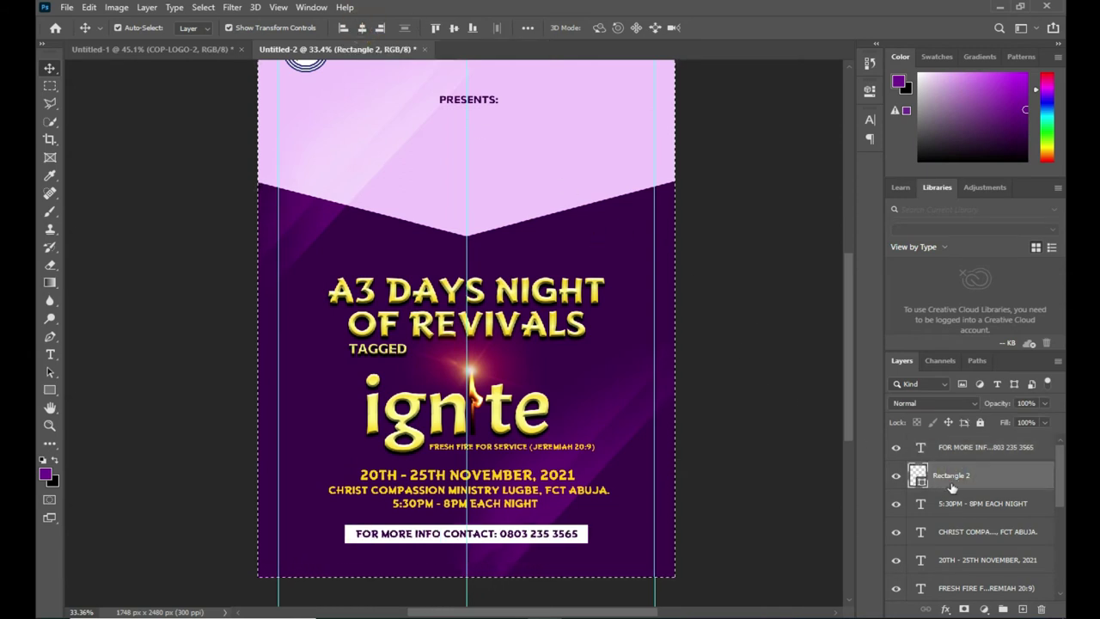
left_click(982, 504)
left_click(988, 560, "shift")
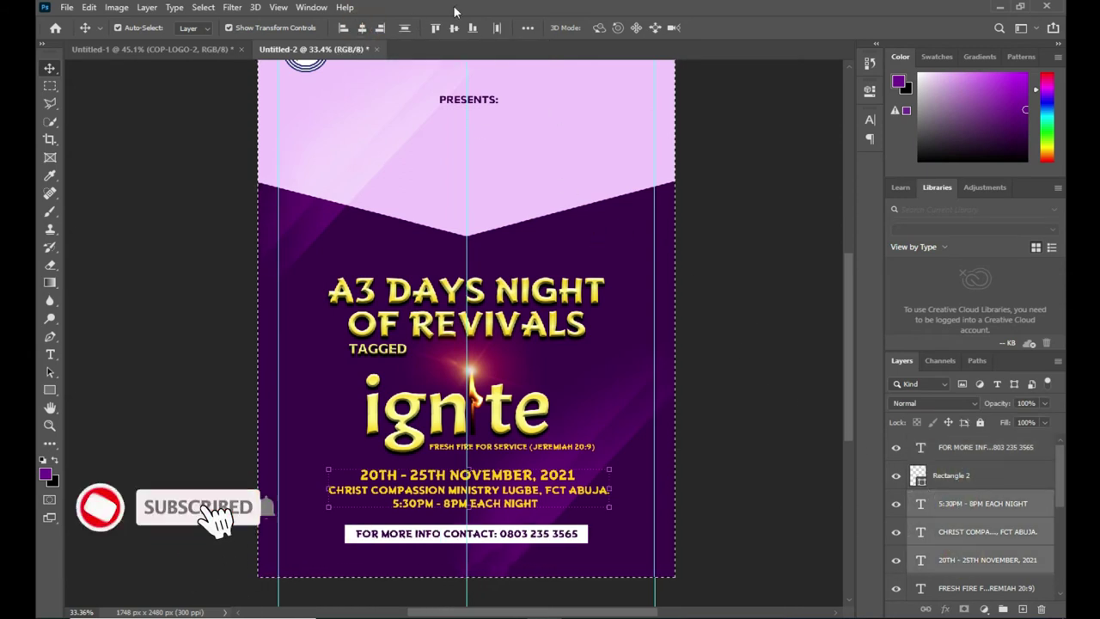
left_click(362, 27)
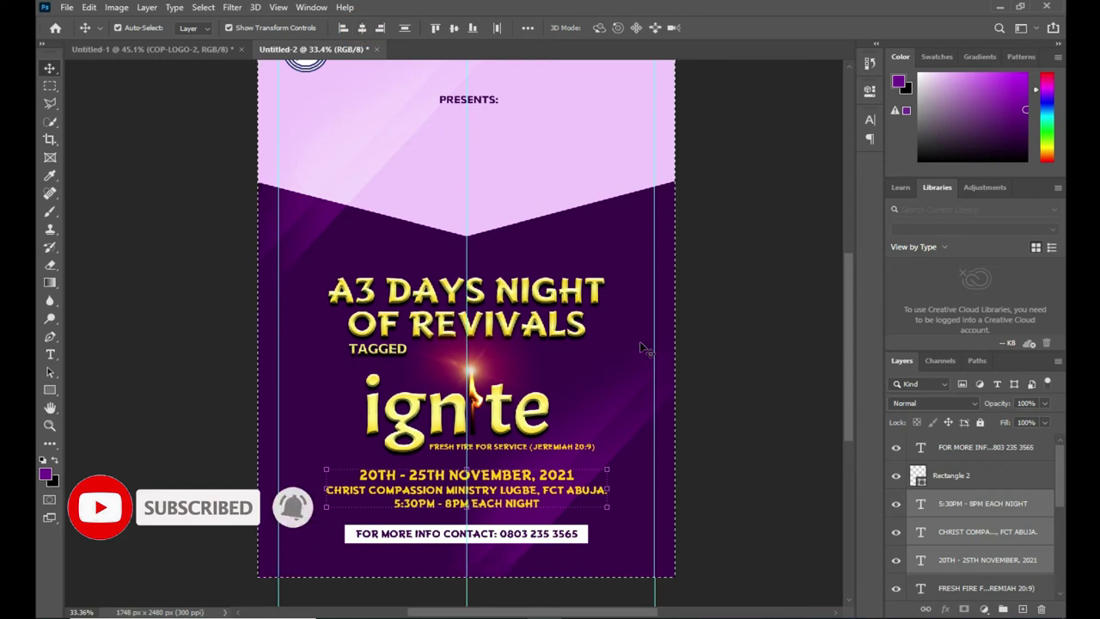
Select the headline group, then remove the canvas selection and deselect the group
scroll(950, 531, "down", 2)
left_click(950, 528)
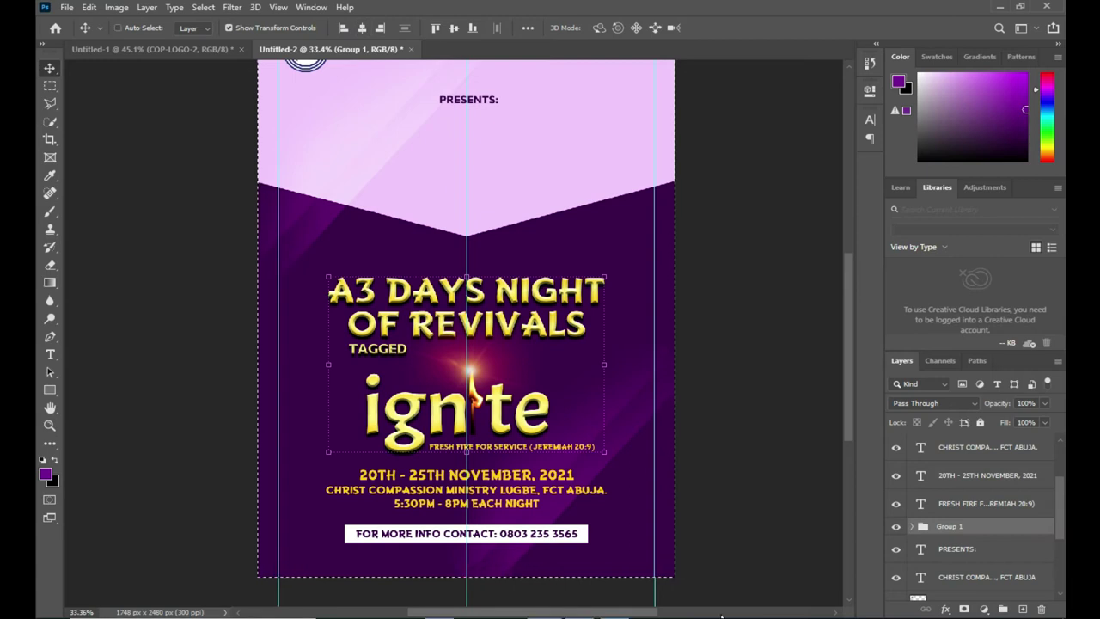
key("ctrl+d")
left_click(759, 401)
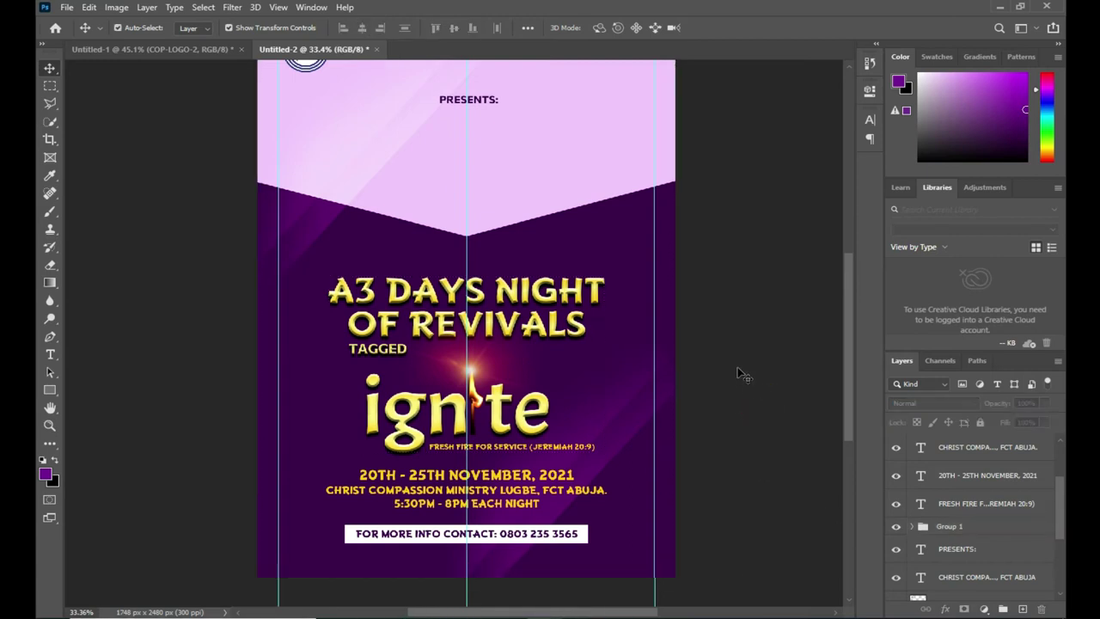
scroll(985, 543, "down", 2)
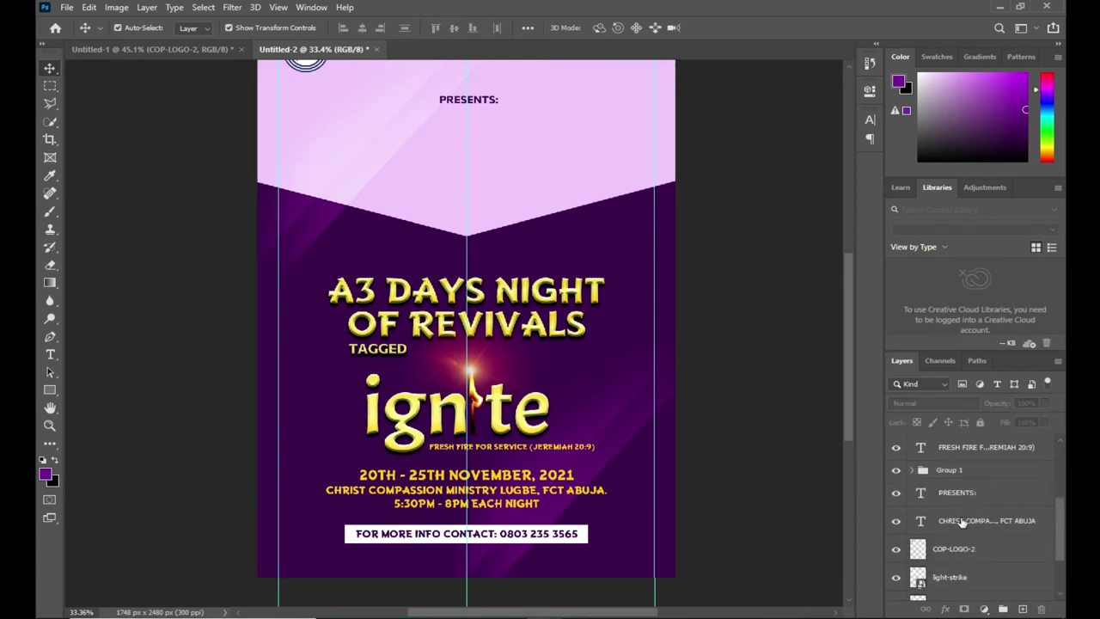
scroll(963, 522, "up", 3)
scroll(959, 507, "up", 2)
Check the spacing of the block from the contact text up to the FRESH FIRE tagline, then expand the headline group
left_click(954, 447)
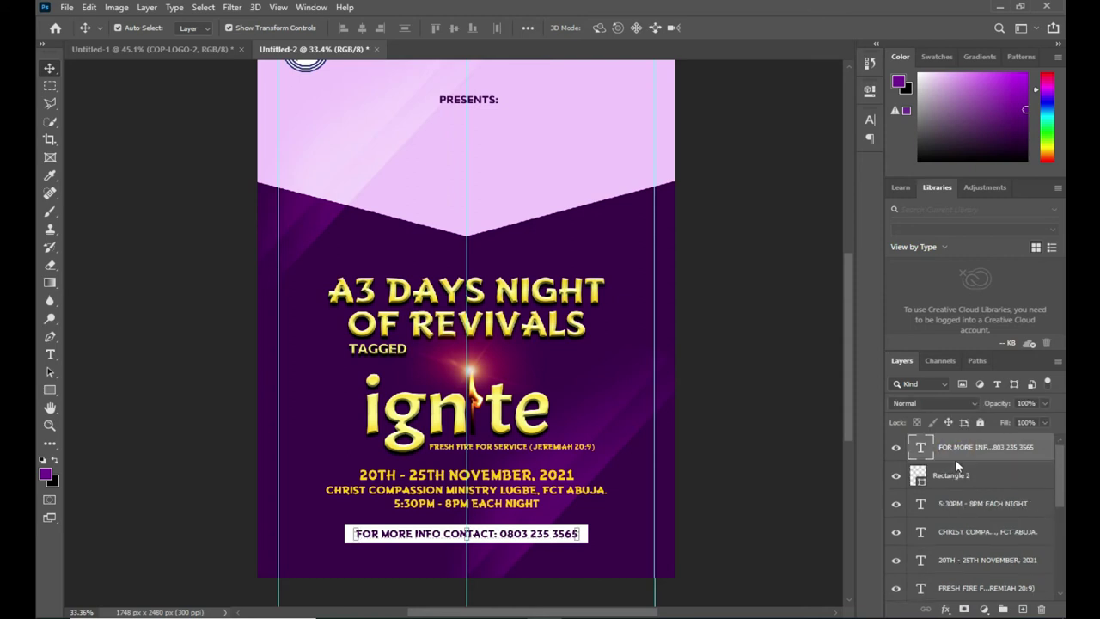
scroll(961, 530, "down", 3)
left_click(956, 504, "shift")
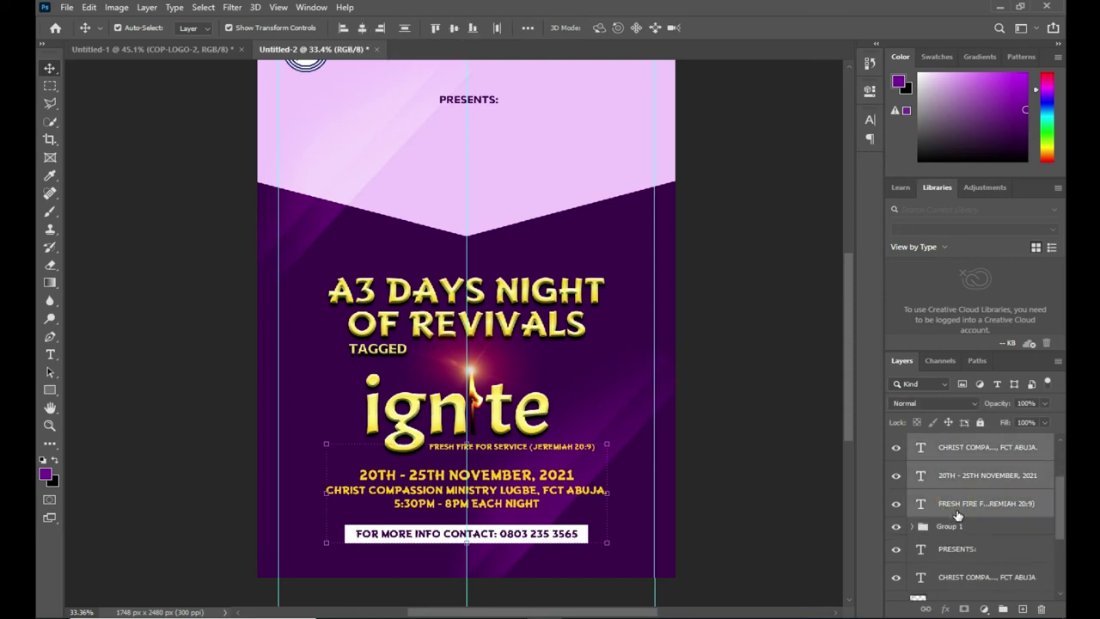
key("ctrl")
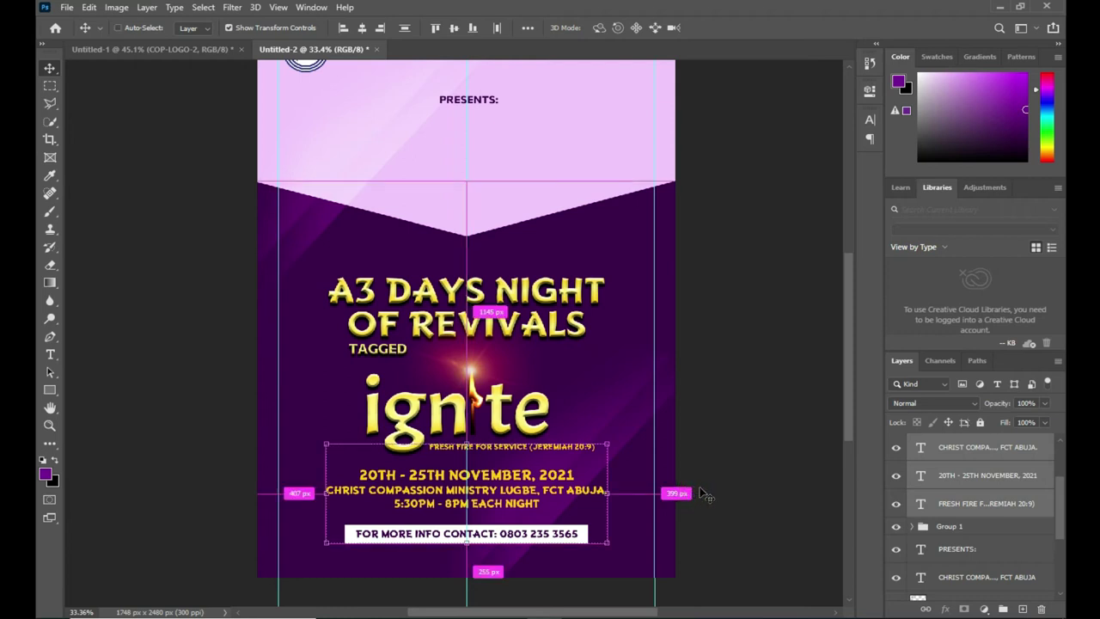
left_click(963, 509)
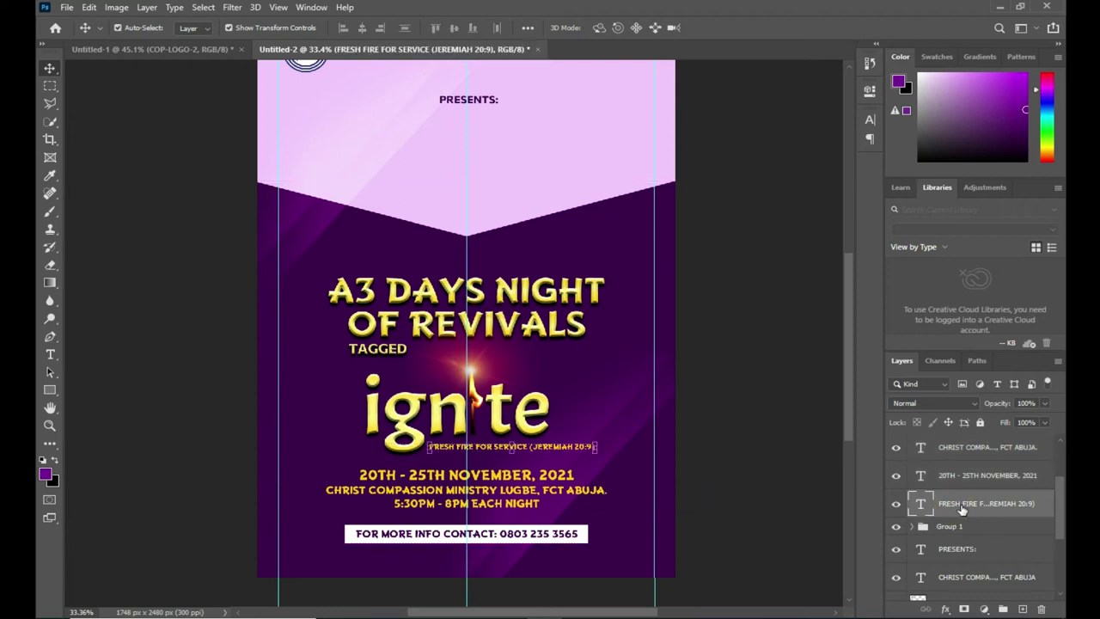
left_click(915, 526)
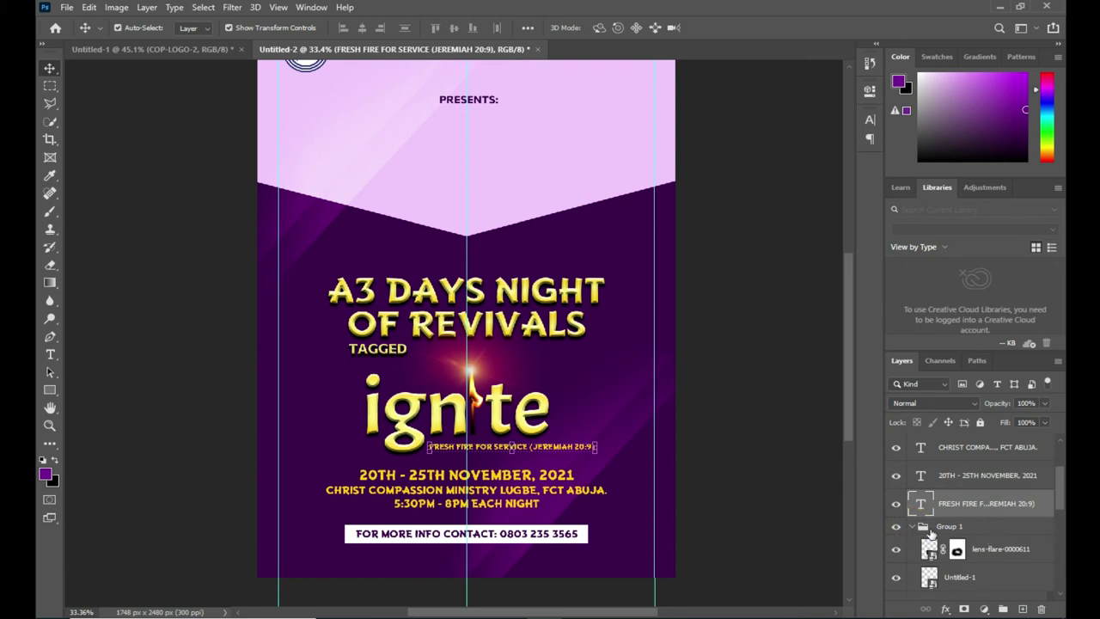
scroll(957, 509, "down", 2)
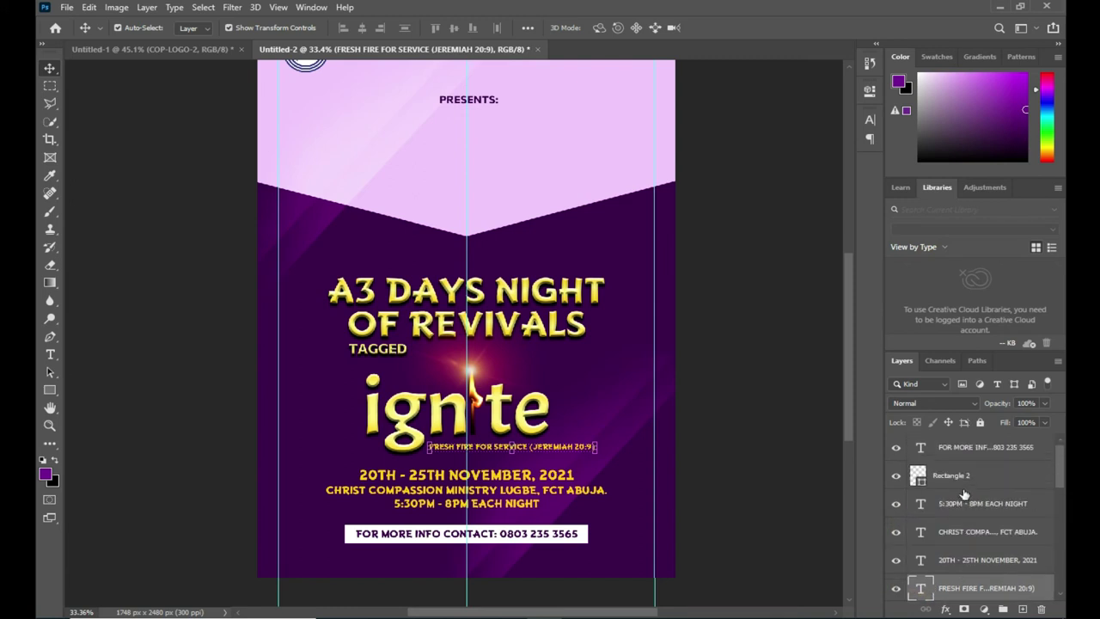
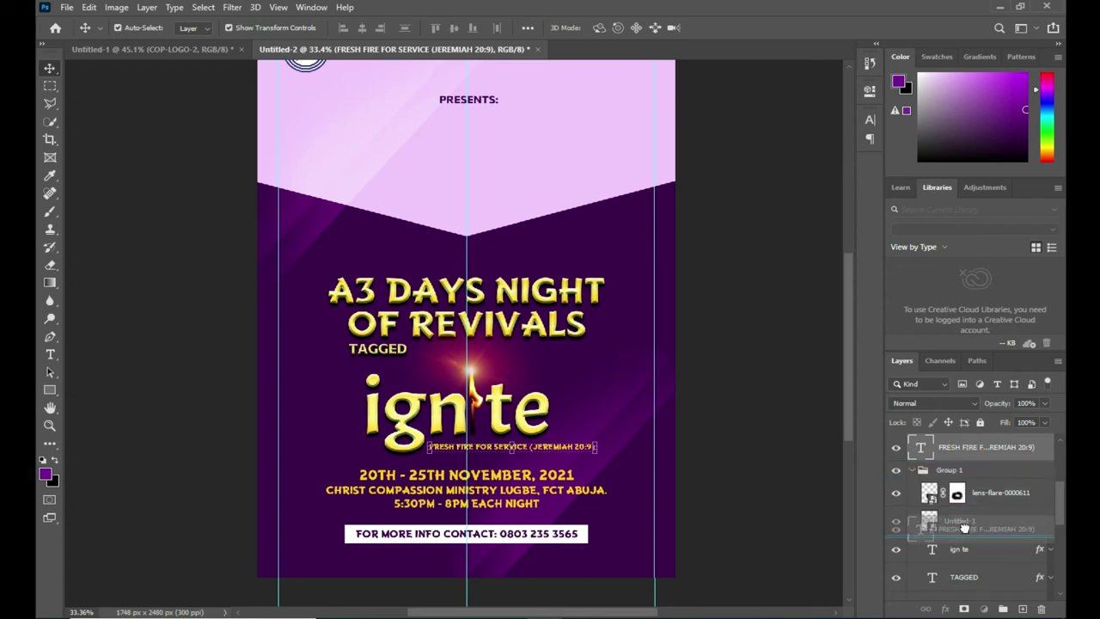
Move FRESH FIRE into Group 1, then group the date, venue, time and contact layers
left_click_drag(967, 448, 957, 531)
left_click(924, 471)
scroll(958, 482, "up", 4)
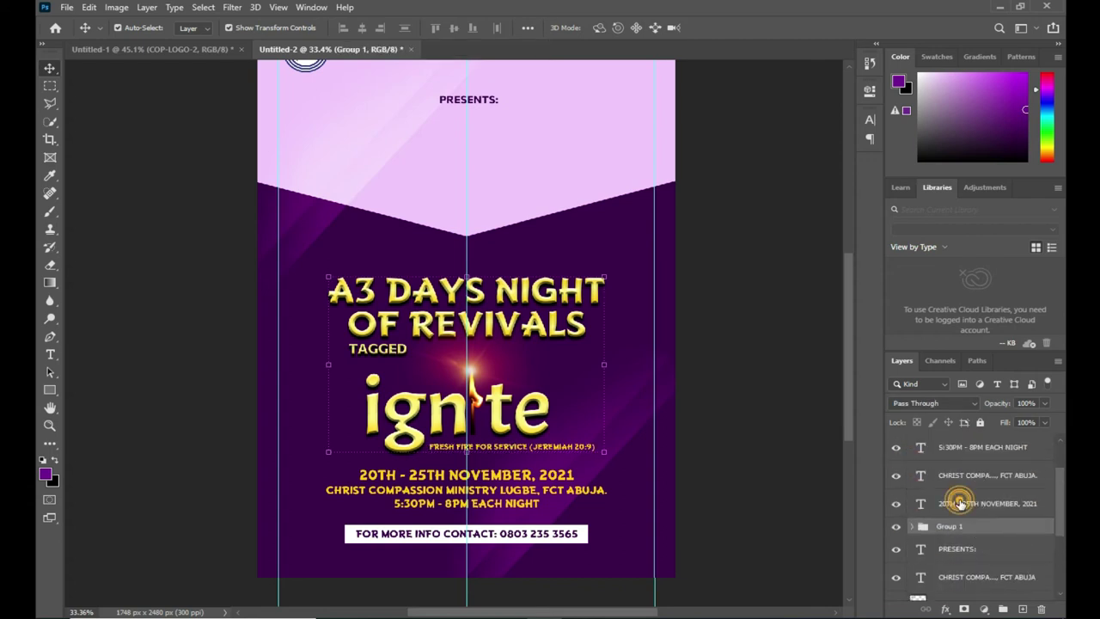
left_click(954, 449, "shift")
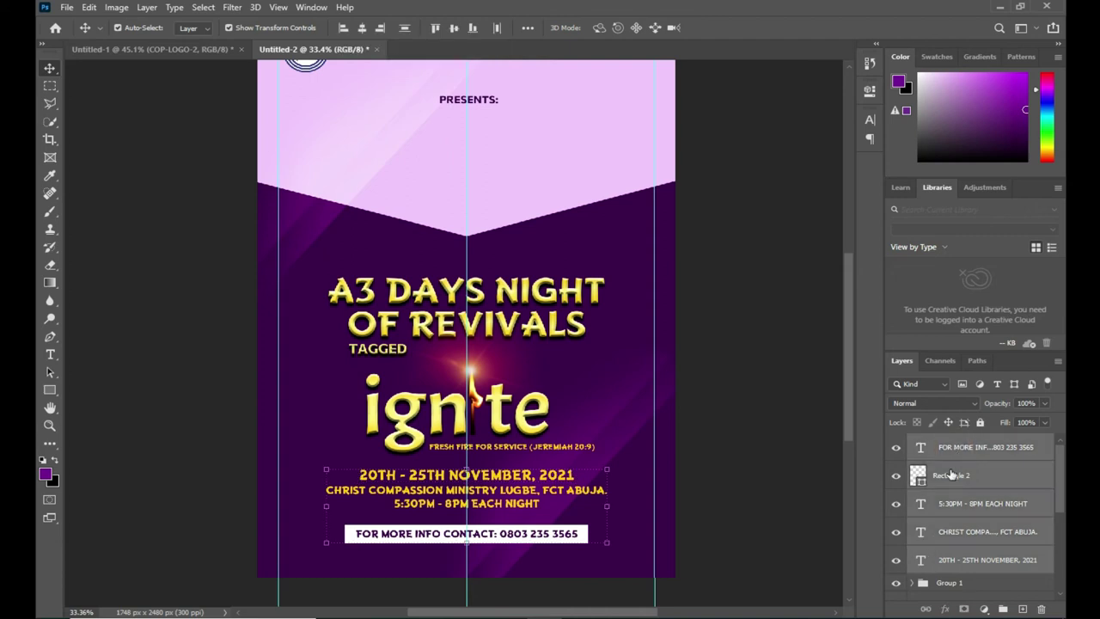
key("ctrl+g")
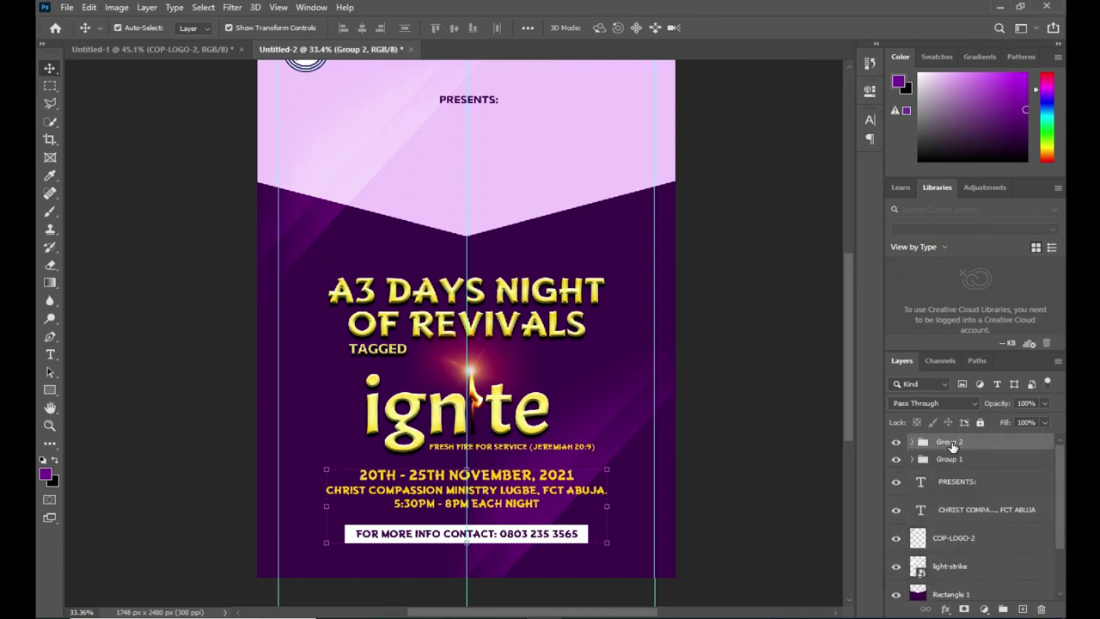
Rename the new group 'Date and time' and Group 1 'Text'
double_click(950, 441)
key("Return")
double_click(950, 459)
type("Tex")
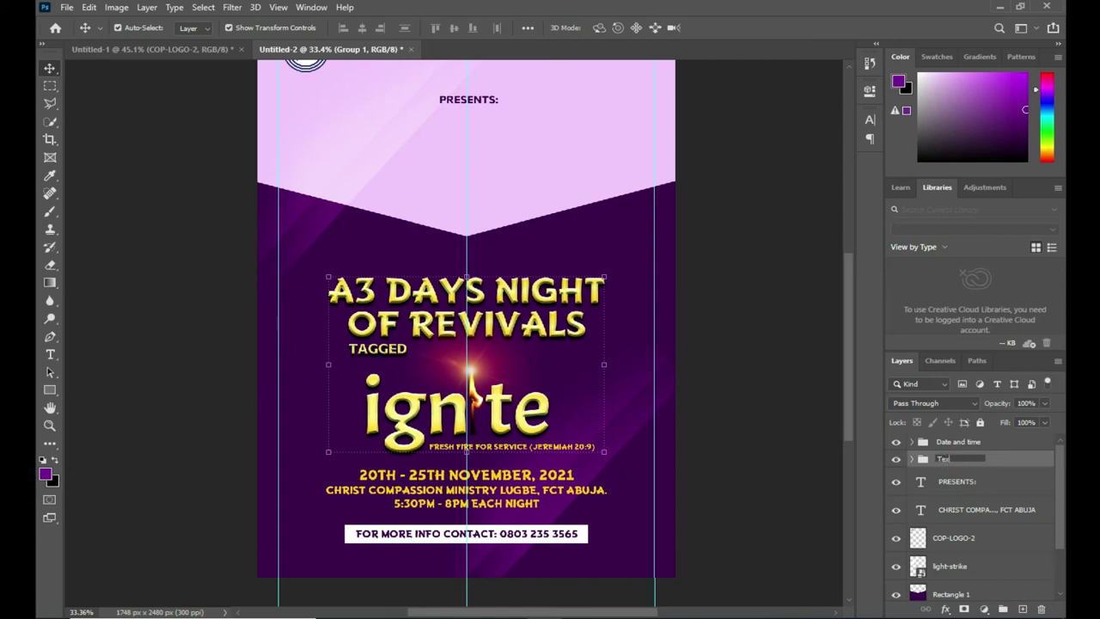
key("Return")
left_click(773, 317)
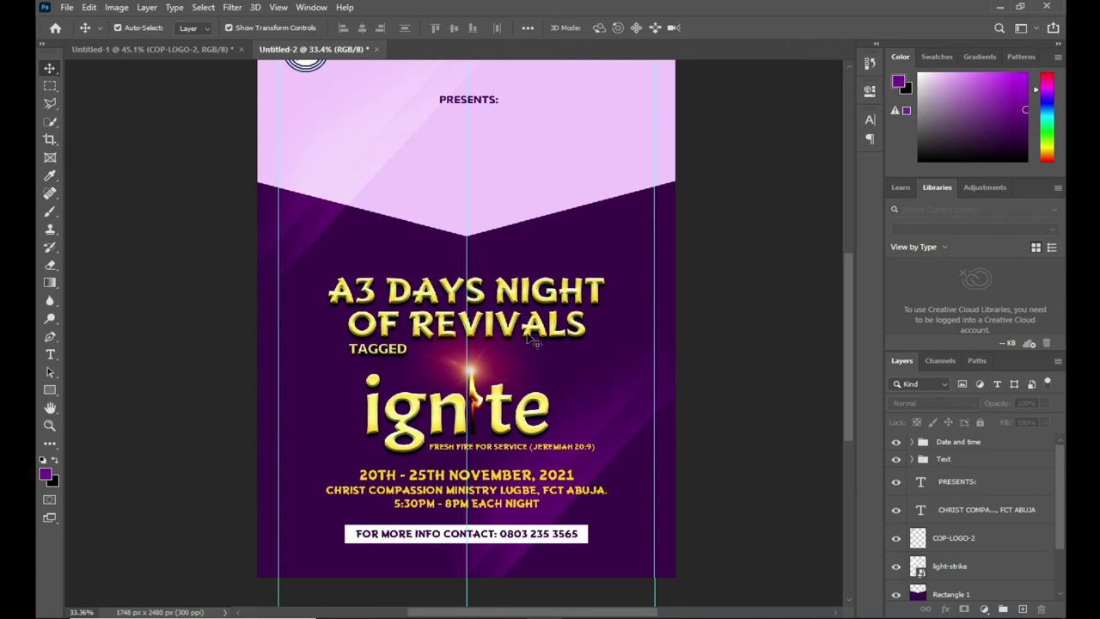
scroll(492, 292, "up", 2)
scroll(501, 499, "right", 1)
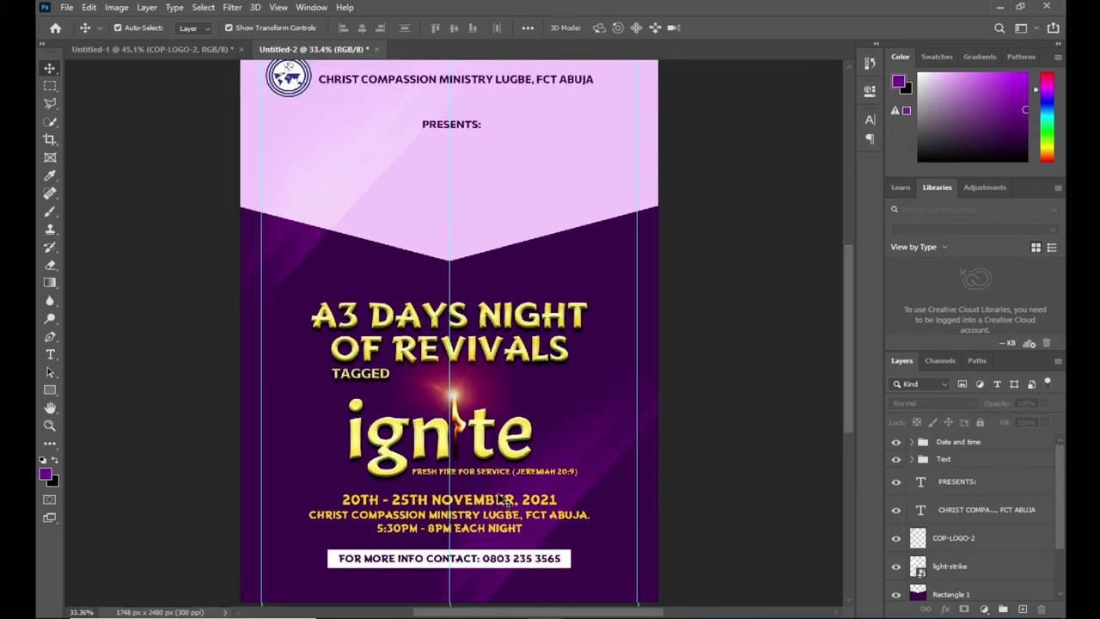
scroll(501, 499, "up", 1)
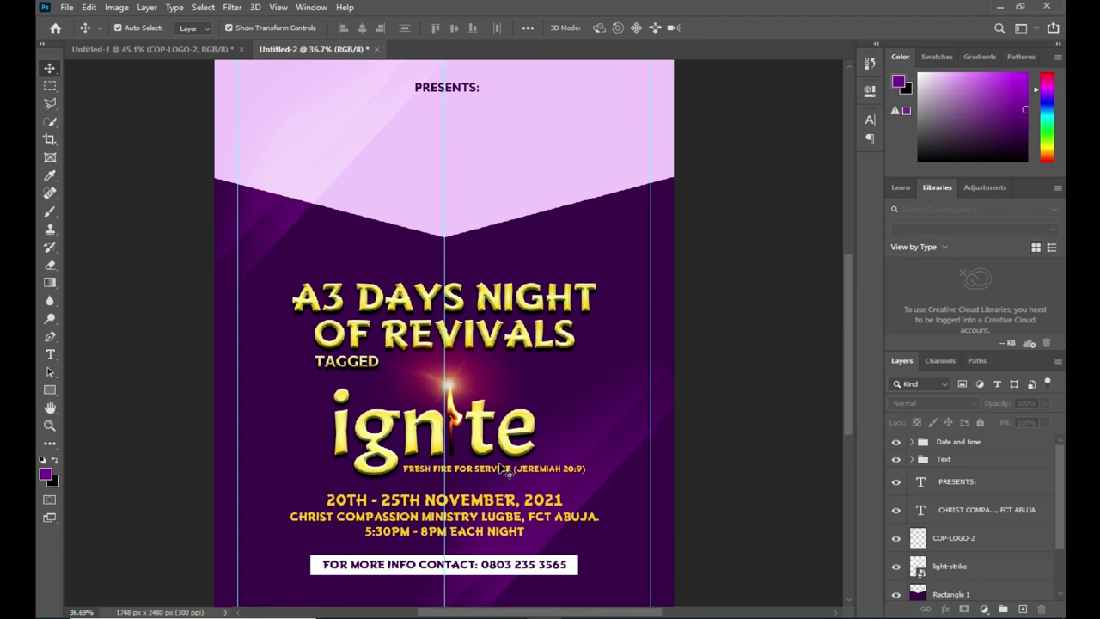
scroll(506, 471, "up", 3)
Recolour the FRESH FIRE FOR SERVICE tagline with a yellow sampled from the ignite lettering
left_click(511, 473)
left_click(870, 120)
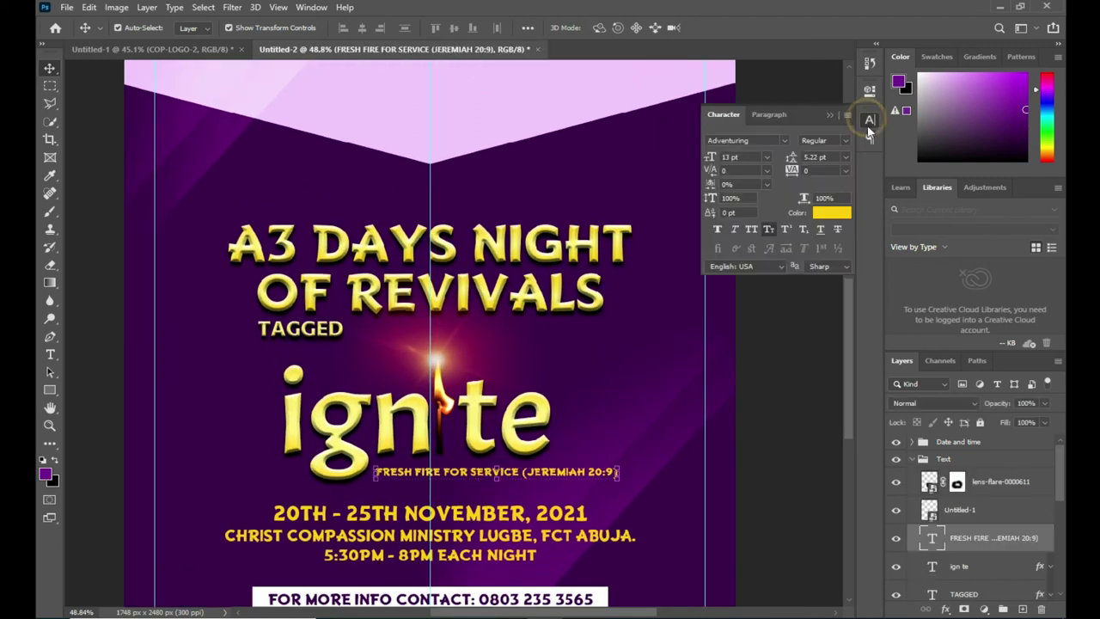
left_click(838, 214)
left_click(479, 421)
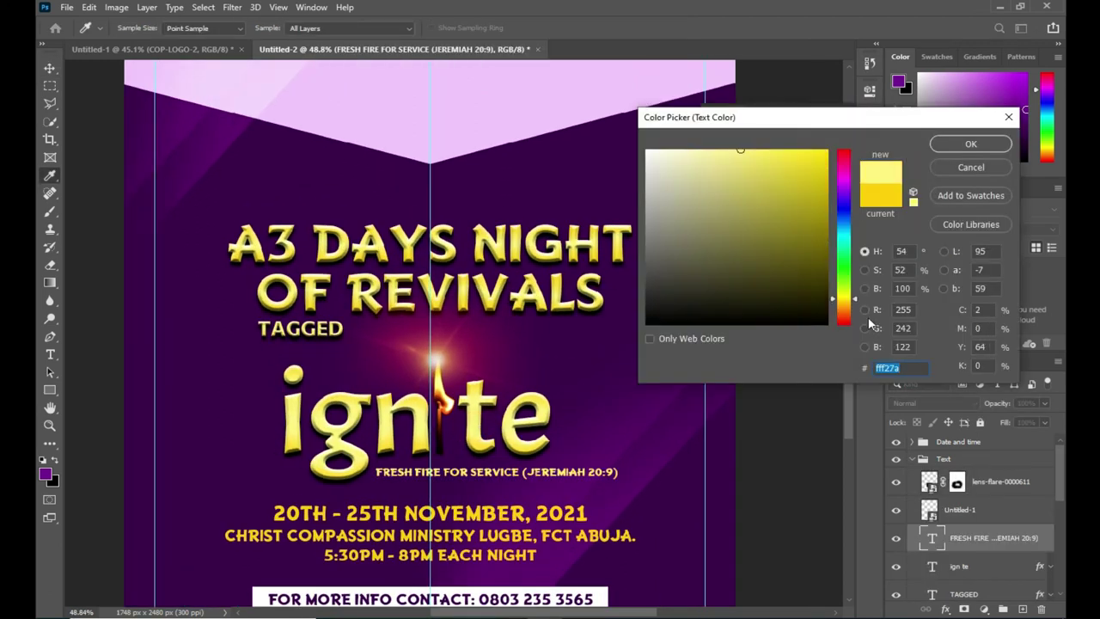
left_click(970, 143)
Colour the 20TH - 25TH NOVEMBER, 2021 line gold e7c019, sampled from ignite
left_click(912, 442)
left_click(993, 577)
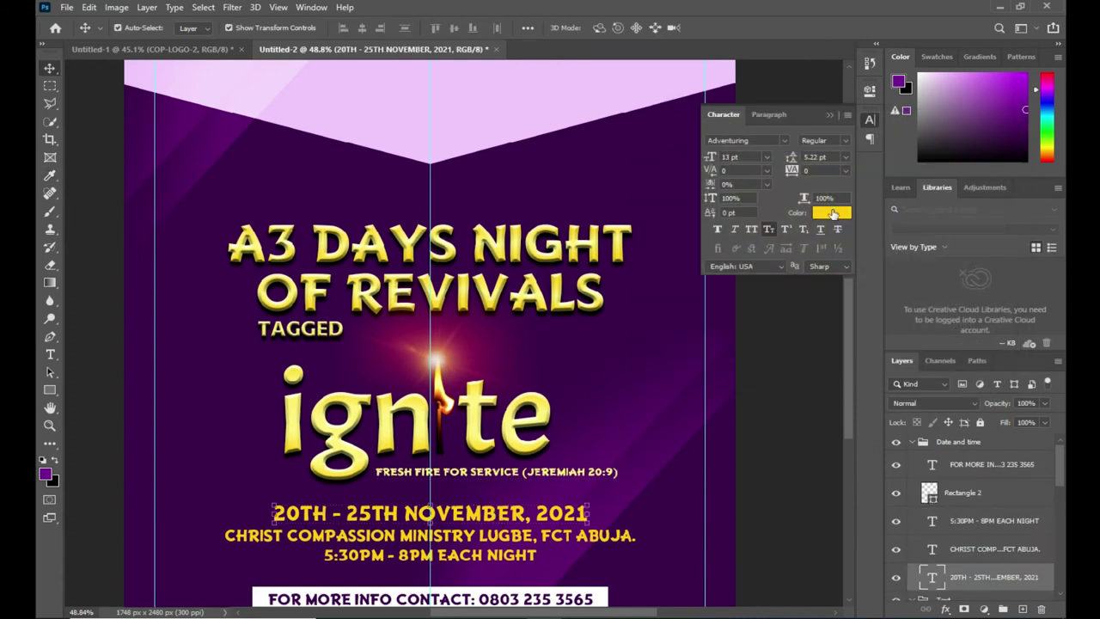
left_click(838, 214)
left_click(391, 431)
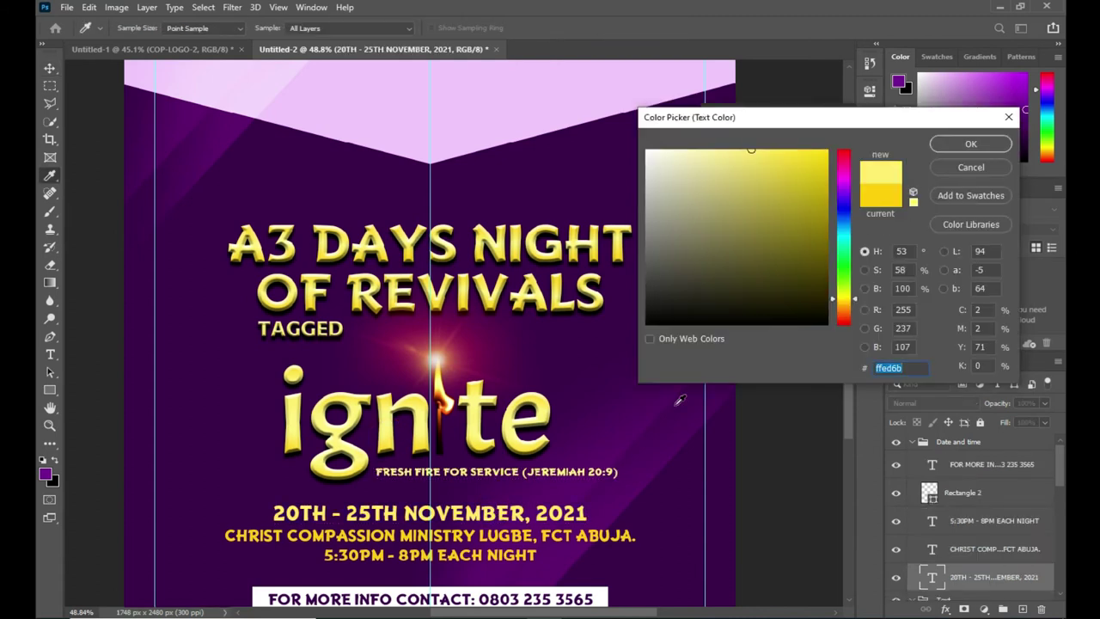
left_click(420, 443)
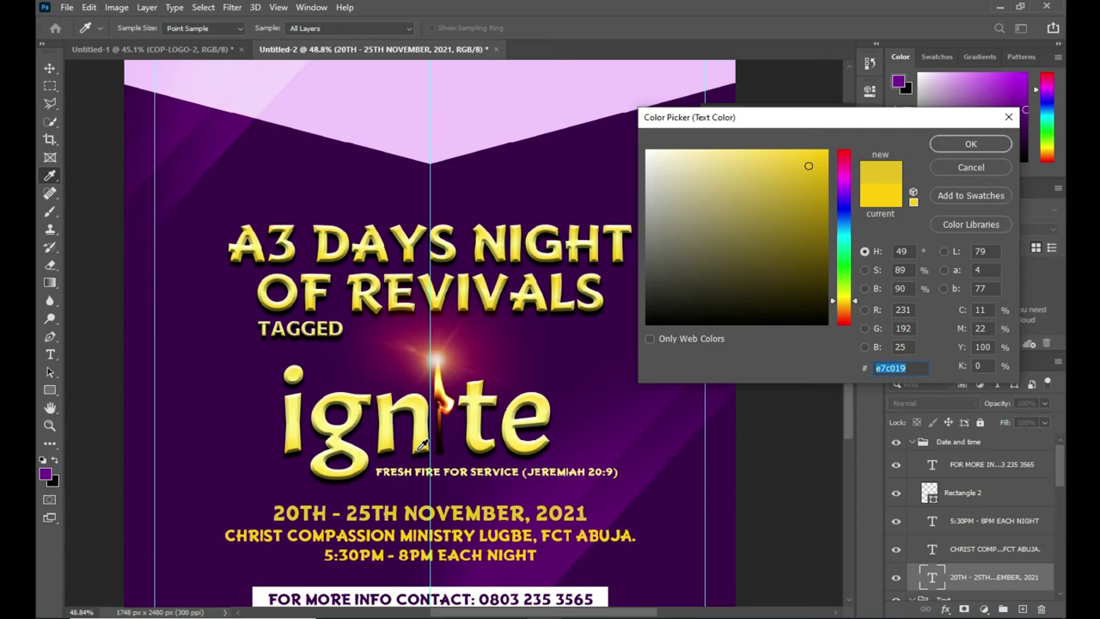
left_click(970, 143)
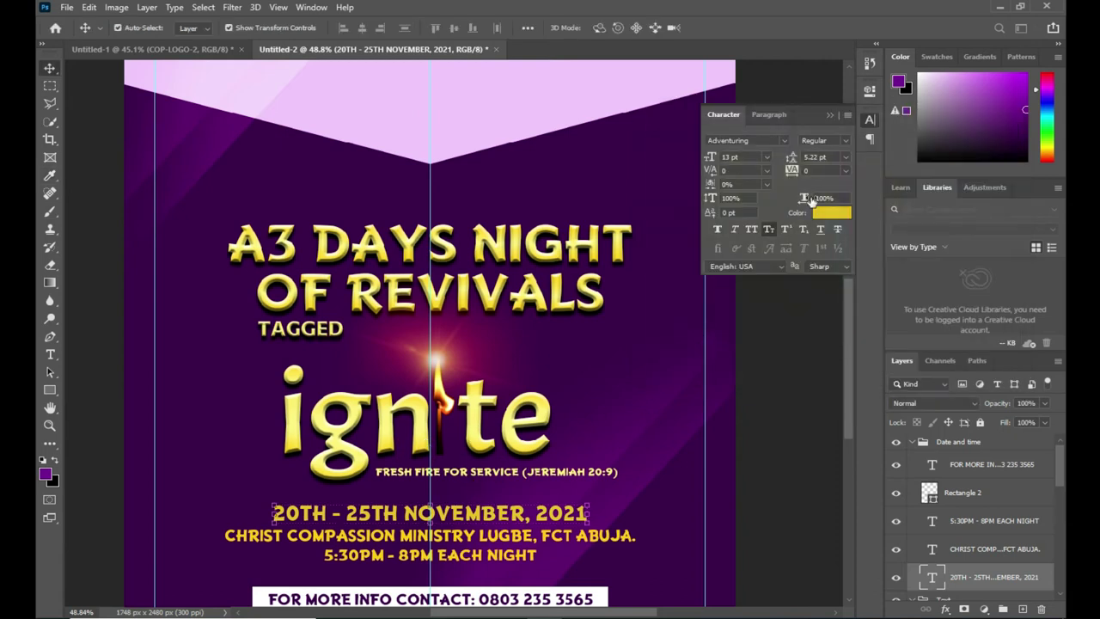
Change the FRESH FIRE tagline to the same gold e7c019
left_click(568, 480)
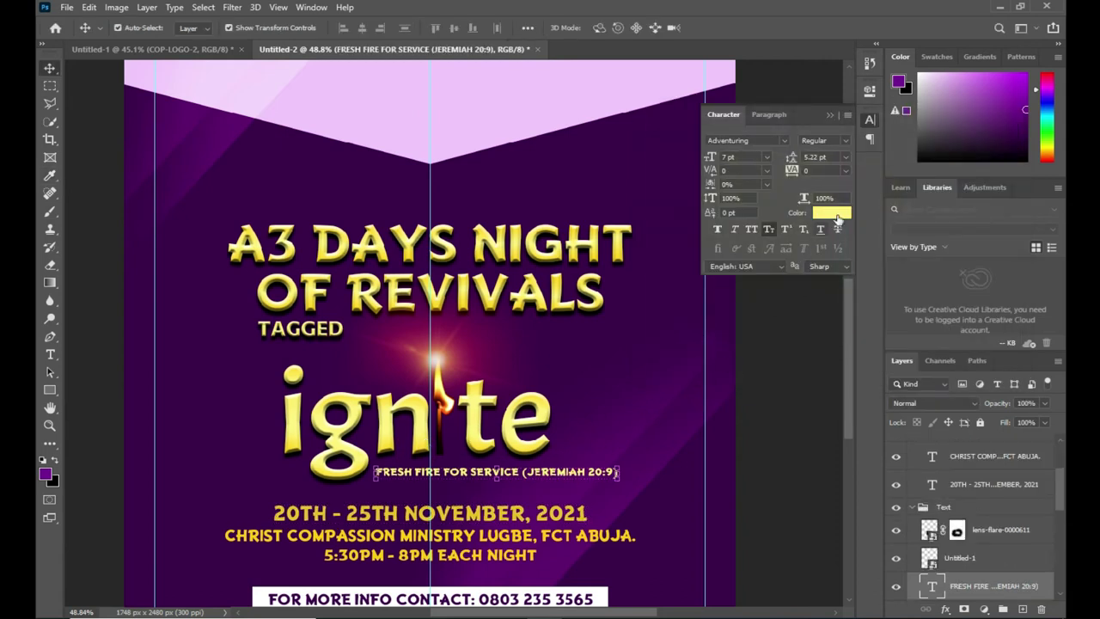
left_click(832, 213)
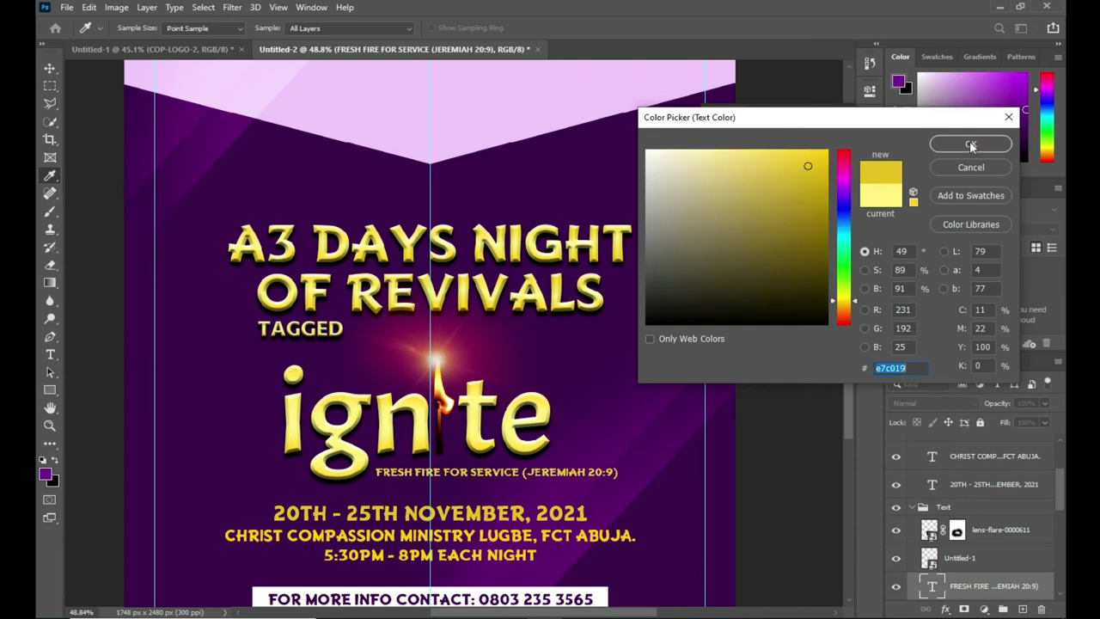
left_click(970, 143)
scroll(459, 326, "down", 2)
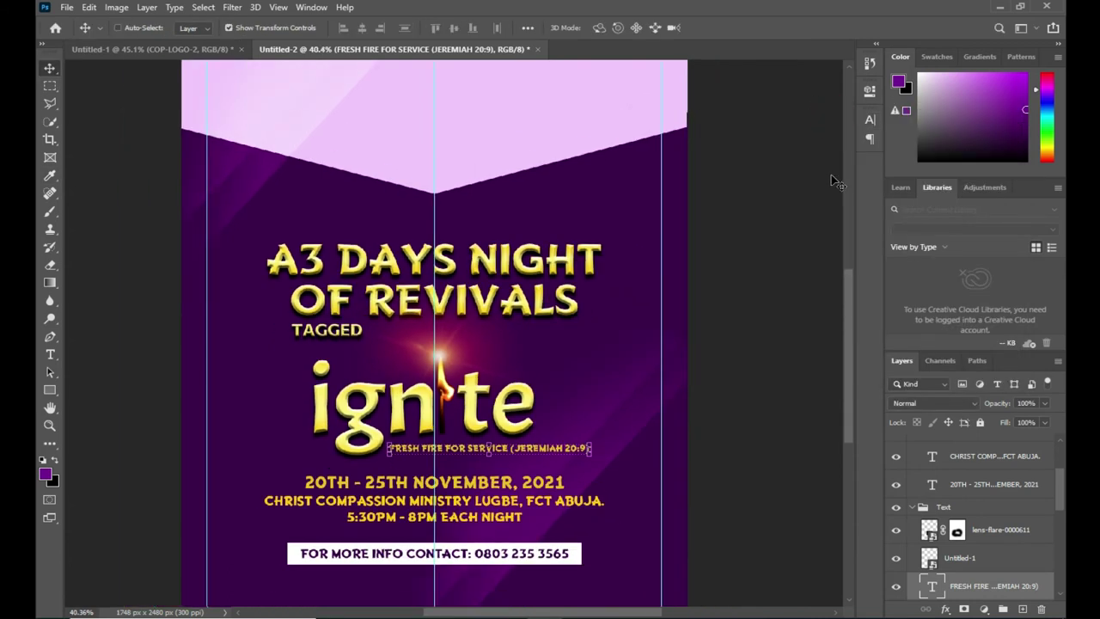
scroll(831, 175, "down", 2)
left_click(745, 220)
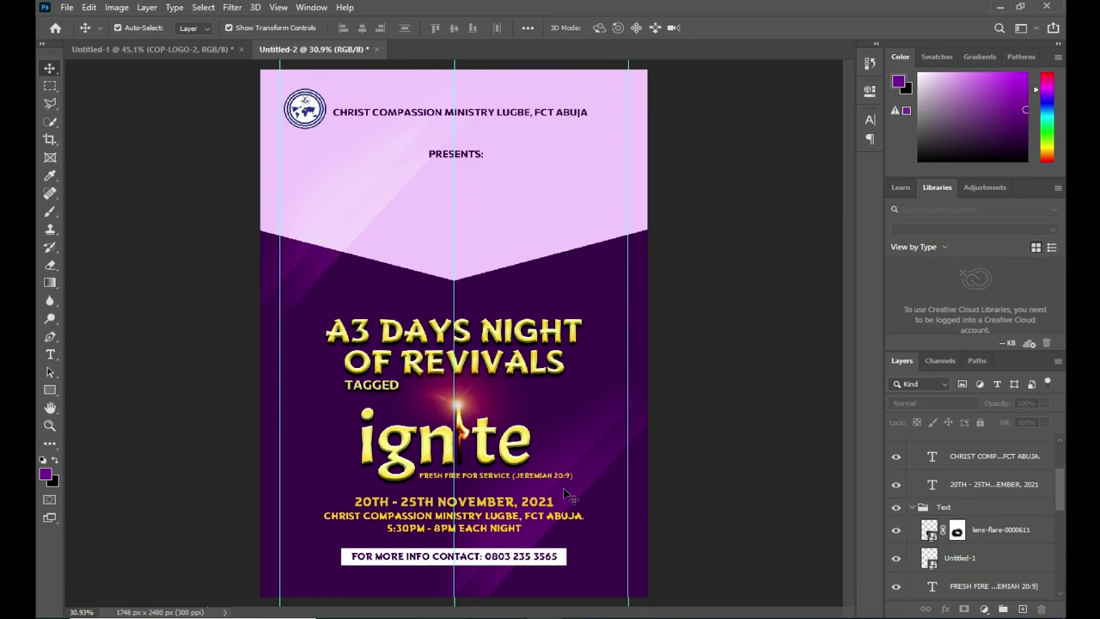
Bring the light glow from Untitled-1 to the flyer's bottom-left at 47% opacity
left_click(158, 49)
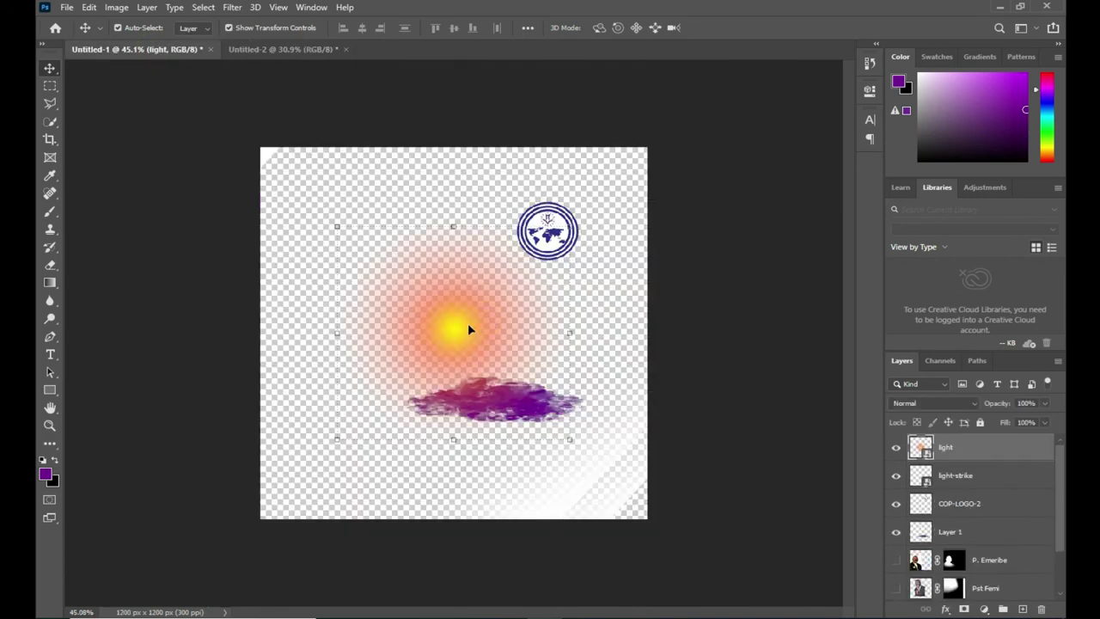
left_click_drag(469, 326, 293, 592)
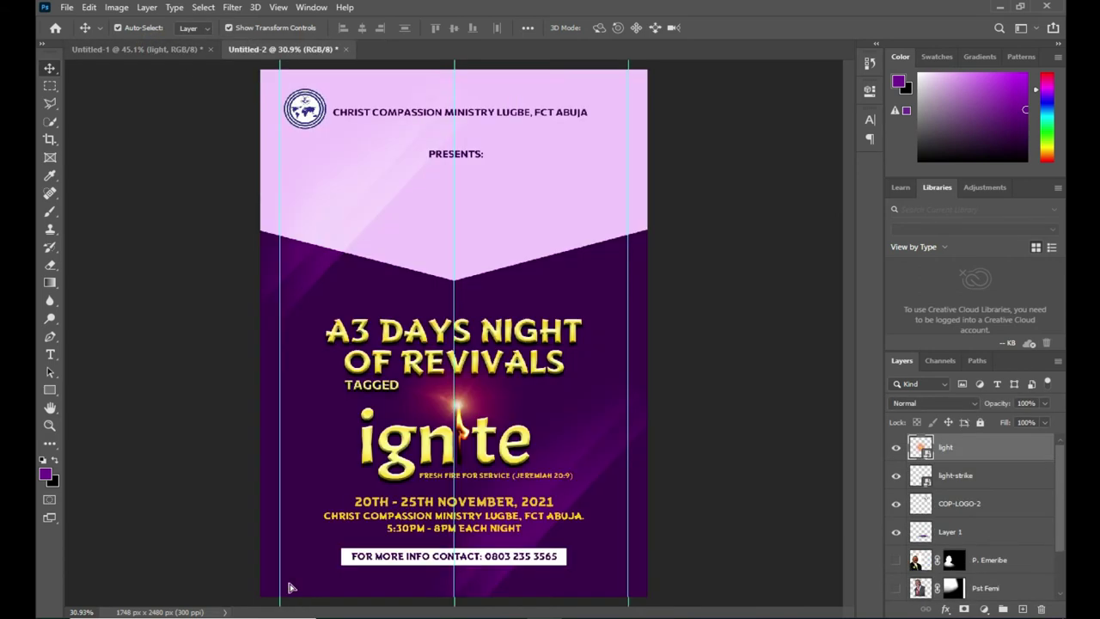
left_click_drag(289, 588, 304, 578)
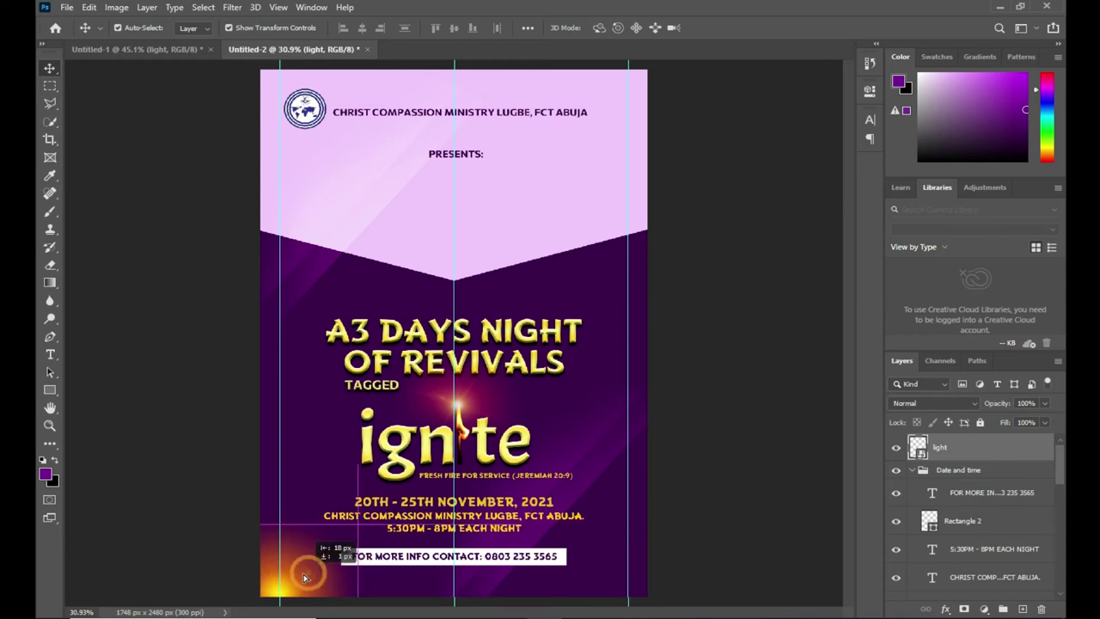
mouse_move(999, 404)
left_mouse_down()
mouse_move(967, 408)
mouse_move(987, 410)
left_mouse_up()
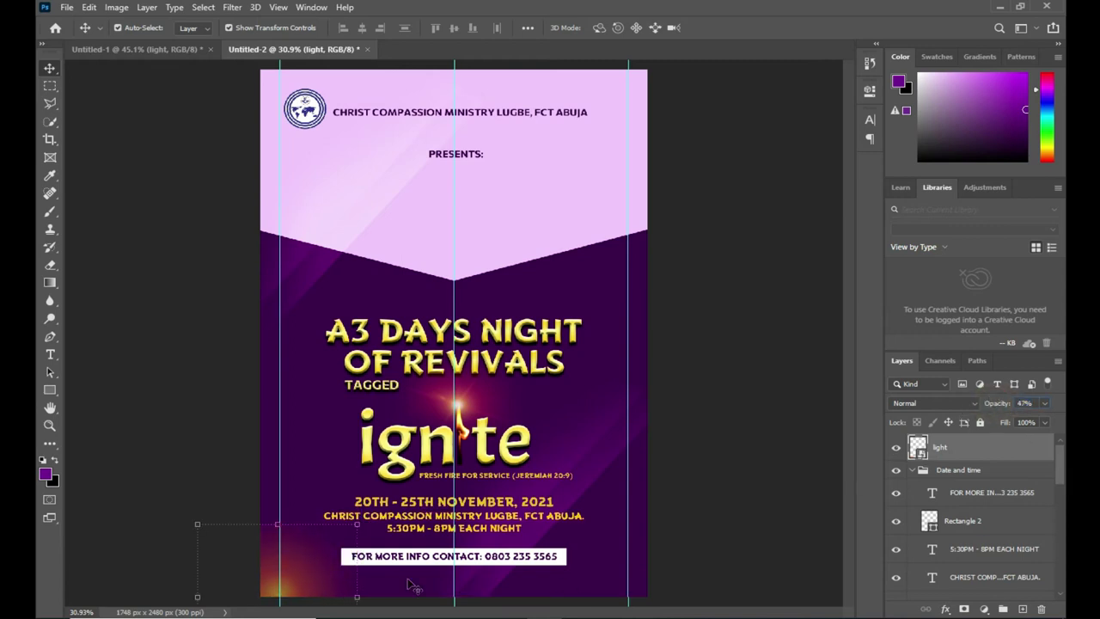
left_click_drag(306, 588, 692, 362)
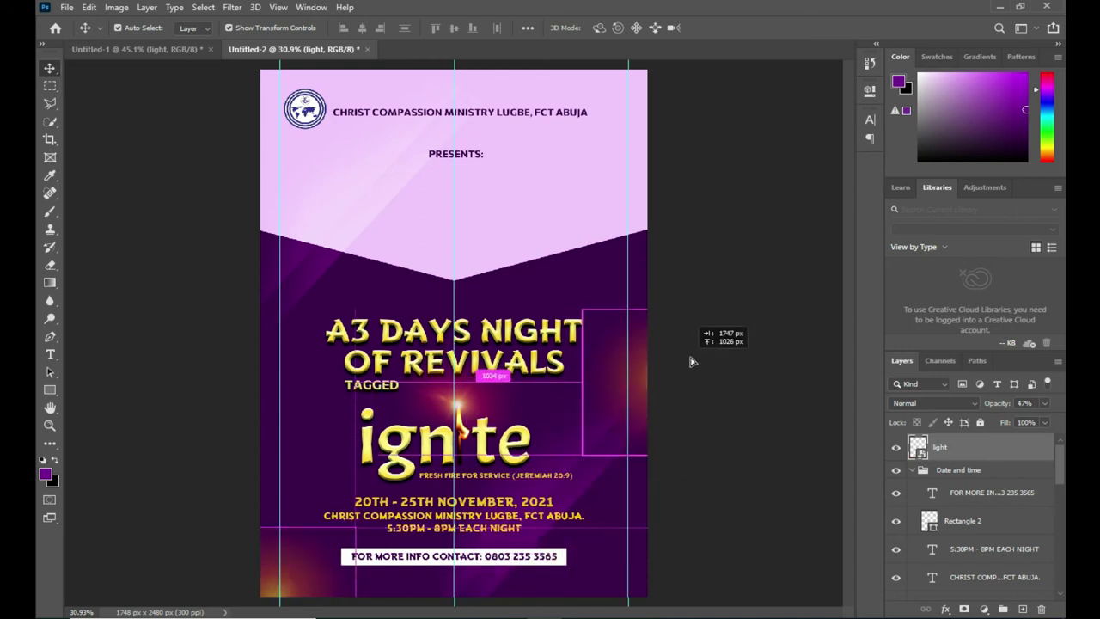
Duplicate the glow and place the copy up the flyer's right edge
left_click_drag(692, 362, 669, 402)
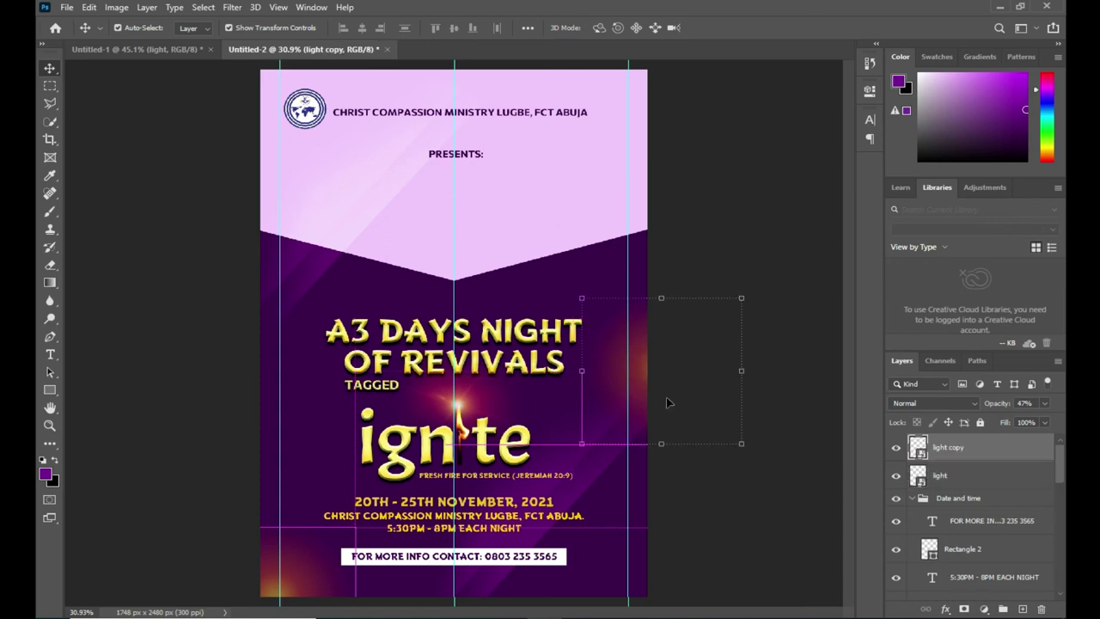
left_click(713, 256)
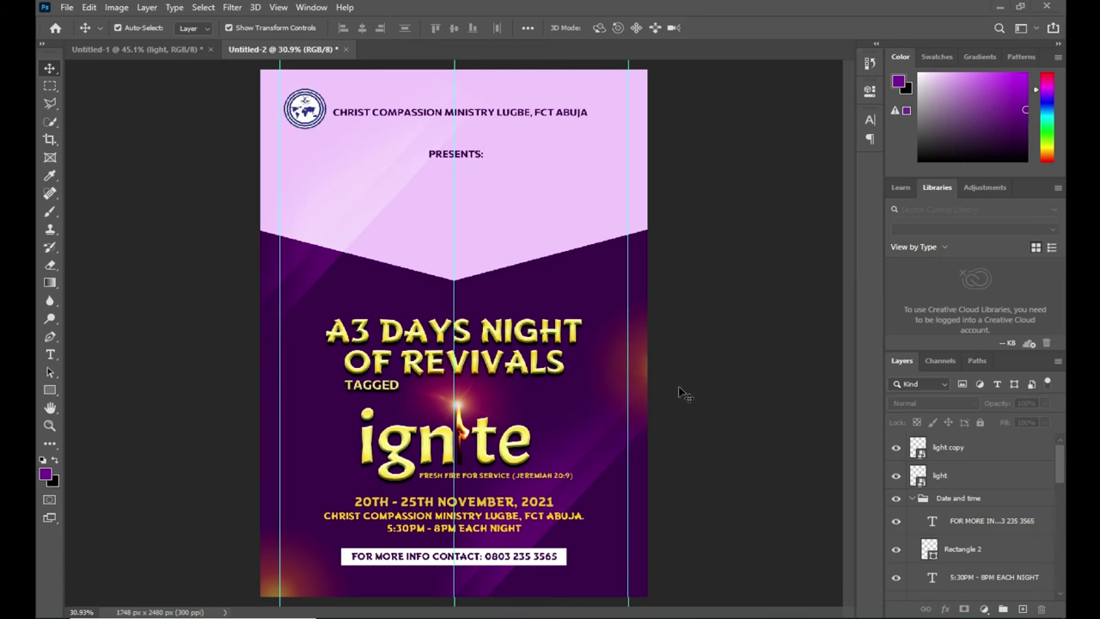
left_click_drag(642, 384, 642, 298)
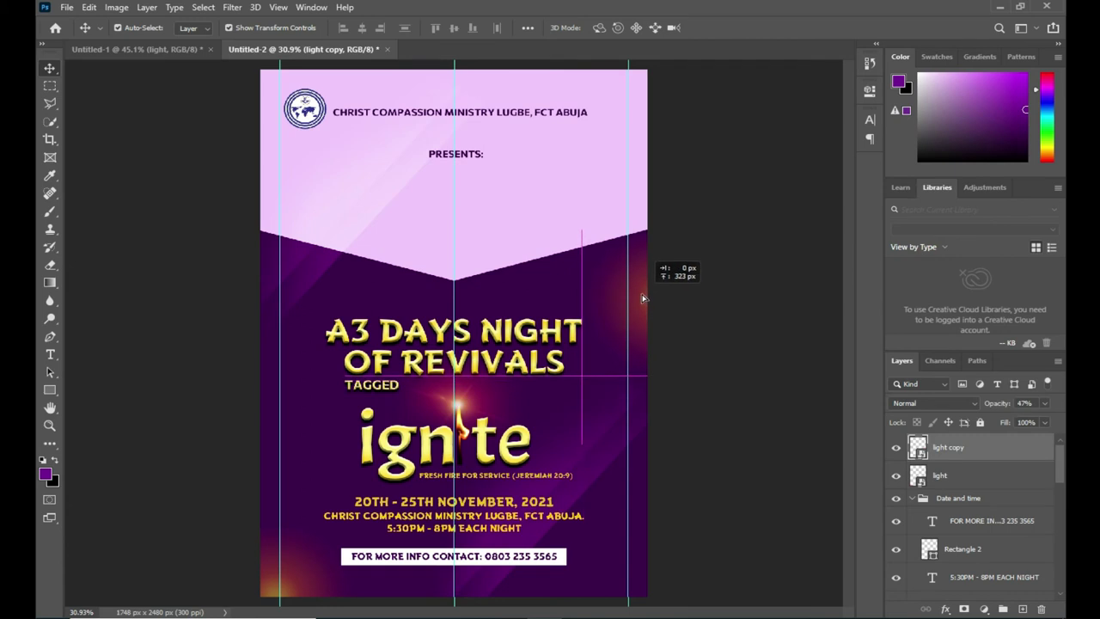
left_click_drag(642, 299, 641, 297)
Nudge the Date and time group slightly down
left_click(305, 572)
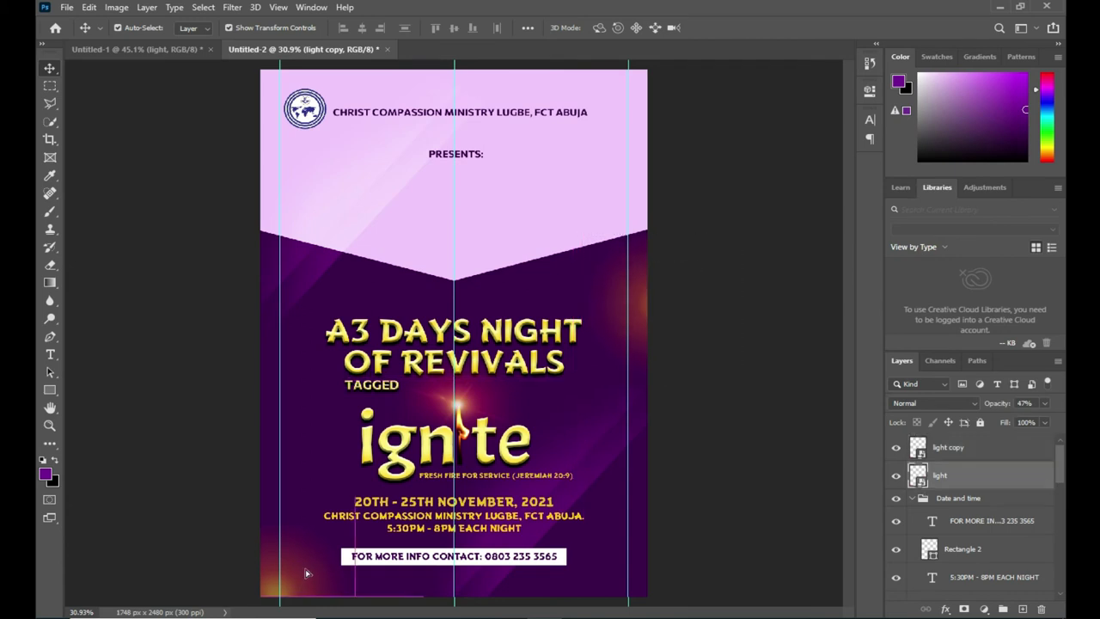
scroll(502, 506, "up", 1)
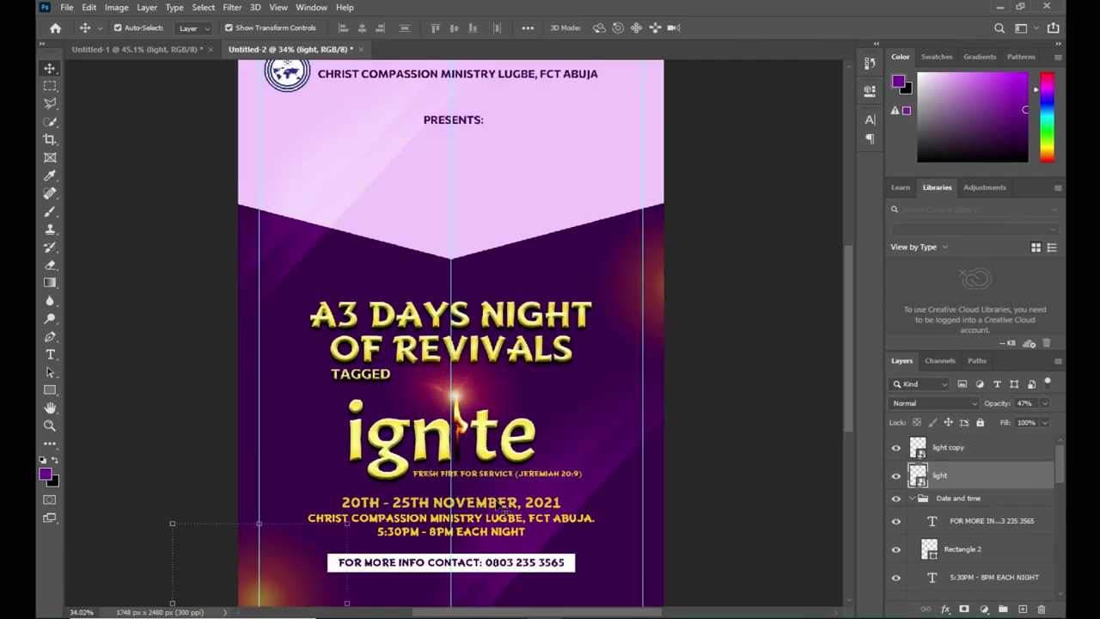
left_click(912, 498)
left_click(960, 502)
key("shift+Down")
key("shift+Down")
key("shift+Down")
key("shift+Down")
Pick the Rectangle tool and select the 20TH - 25TH NOVEMBER, 2021 layer
left_click(736, 444)
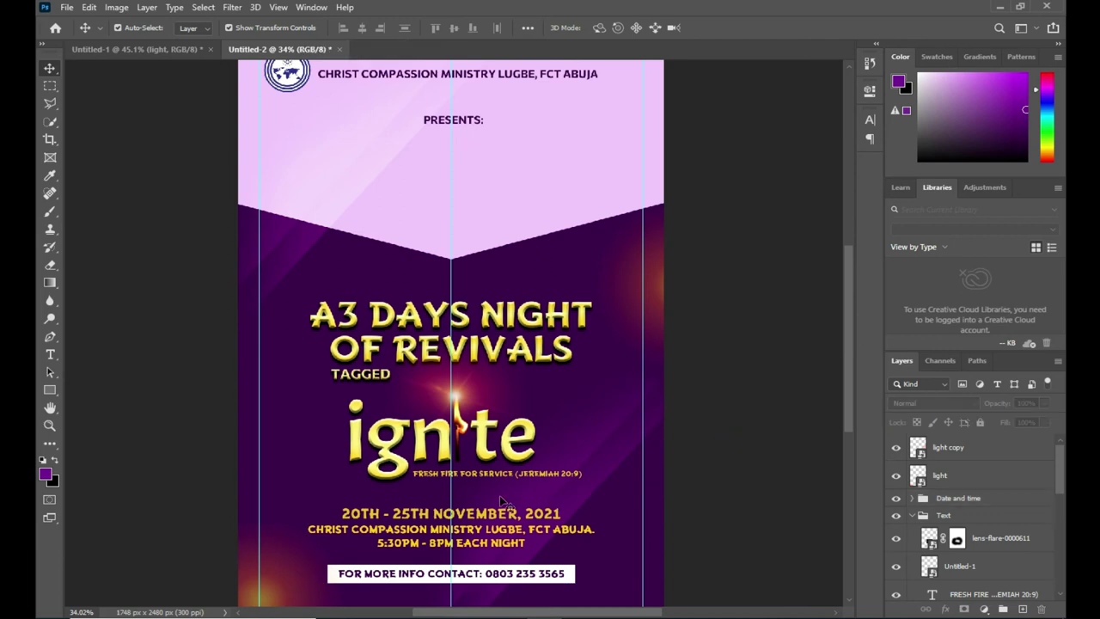
left_click(51, 390)
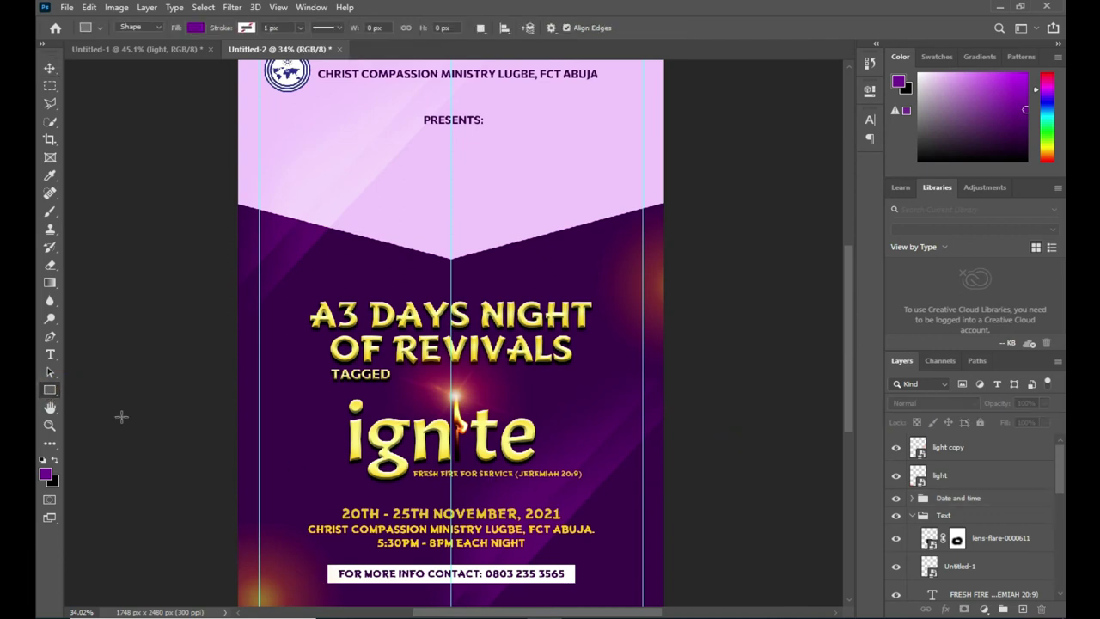
left_click(987, 540)
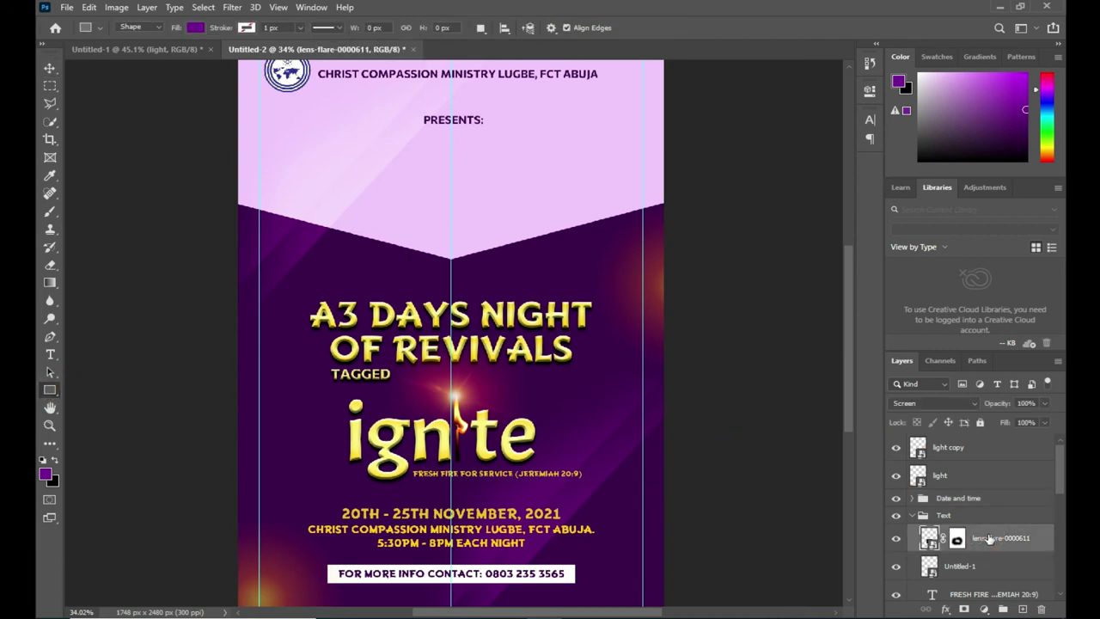
left_click(943, 497)
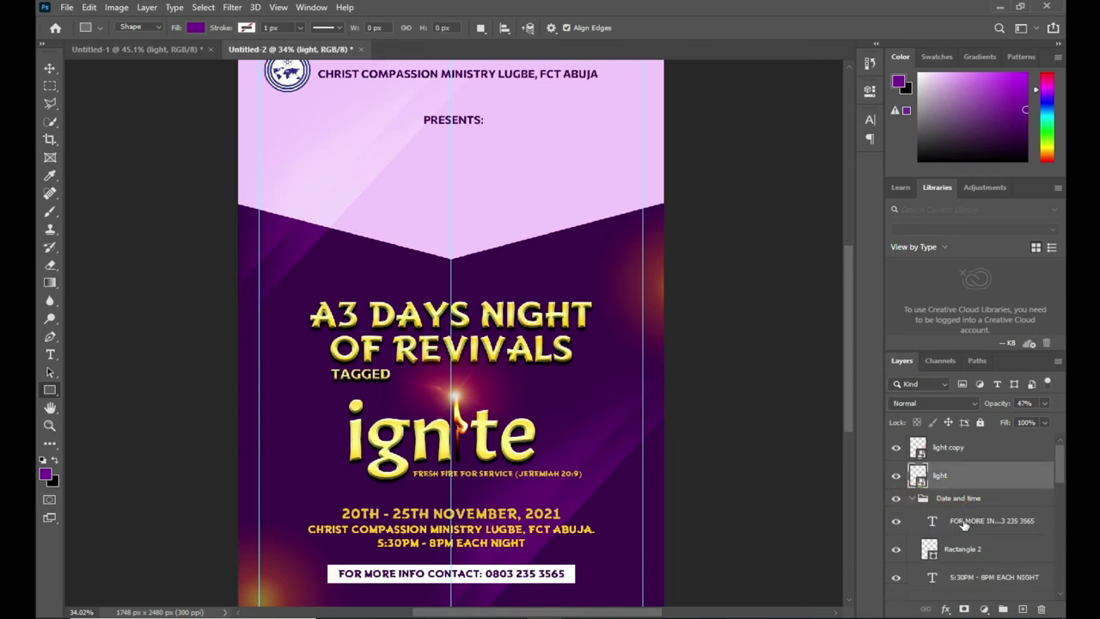
left_click(972, 522)
scroll(973, 543, "down", 2)
left_click(969, 497)
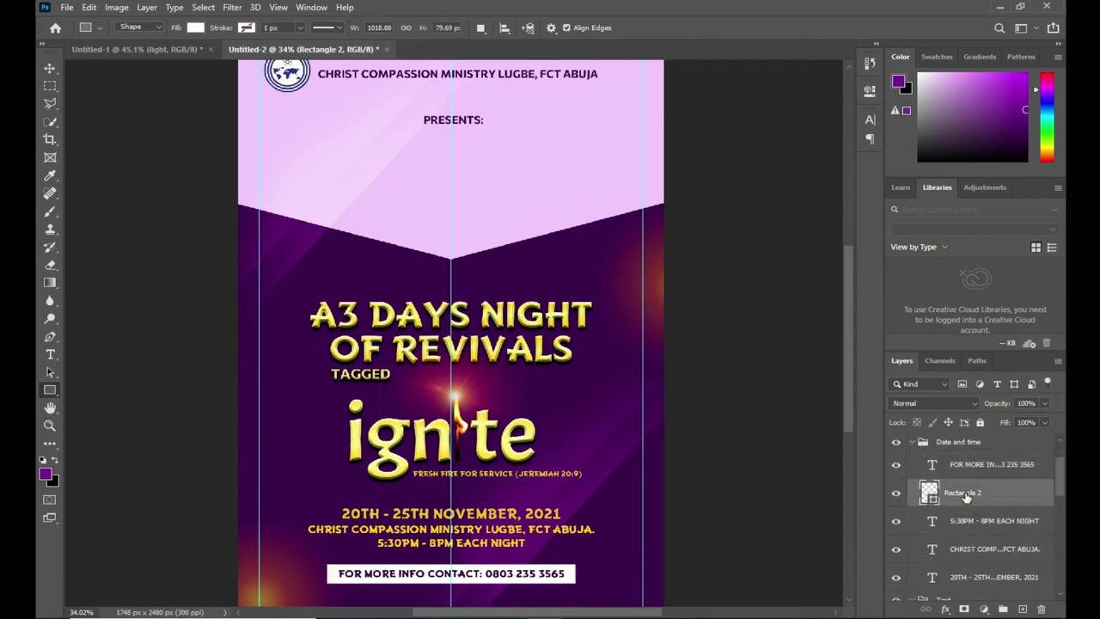
scroll(974, 530, "down", 2)
left_click(978, 522)
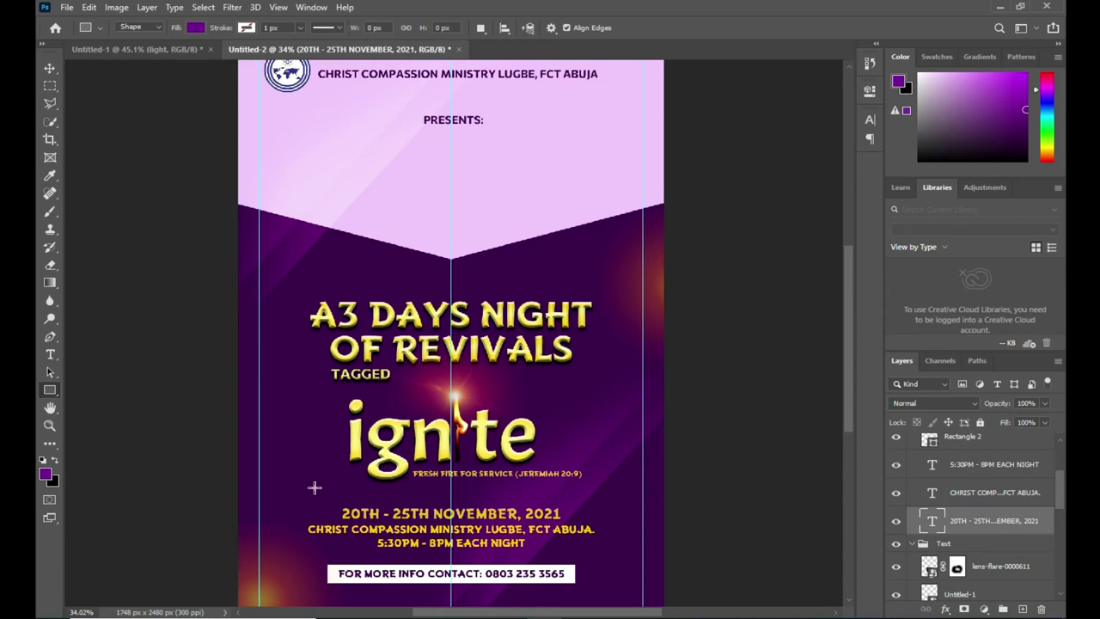
Draw a bar below the tagline and fill it light yellow
left_click_drag(307, 487, 594, 491)
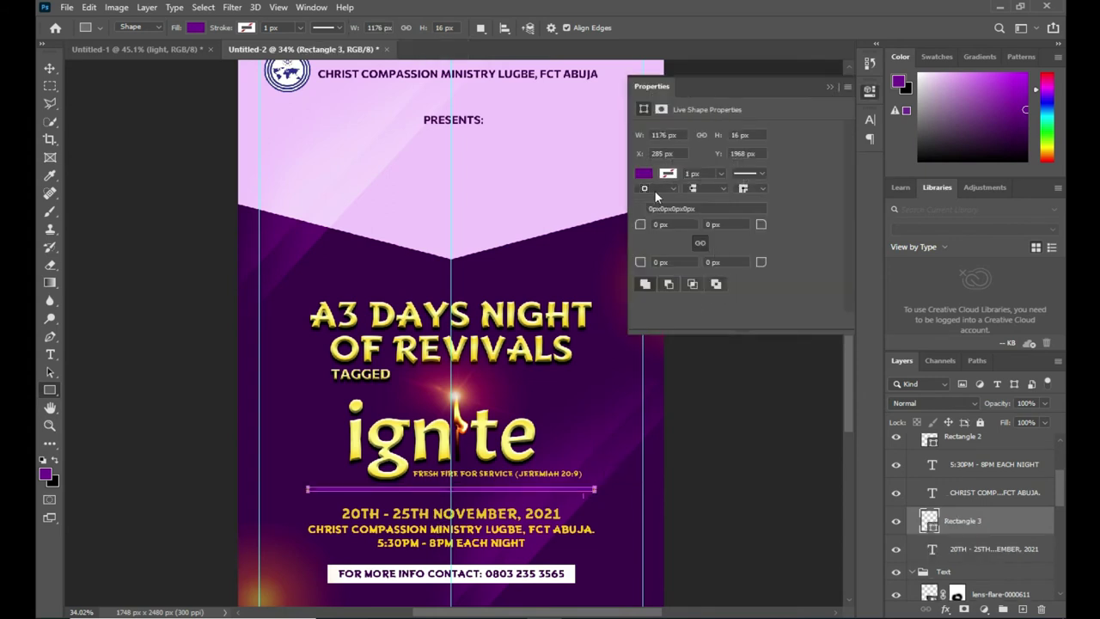
left_click(644, 173)
left_click(672, 248)
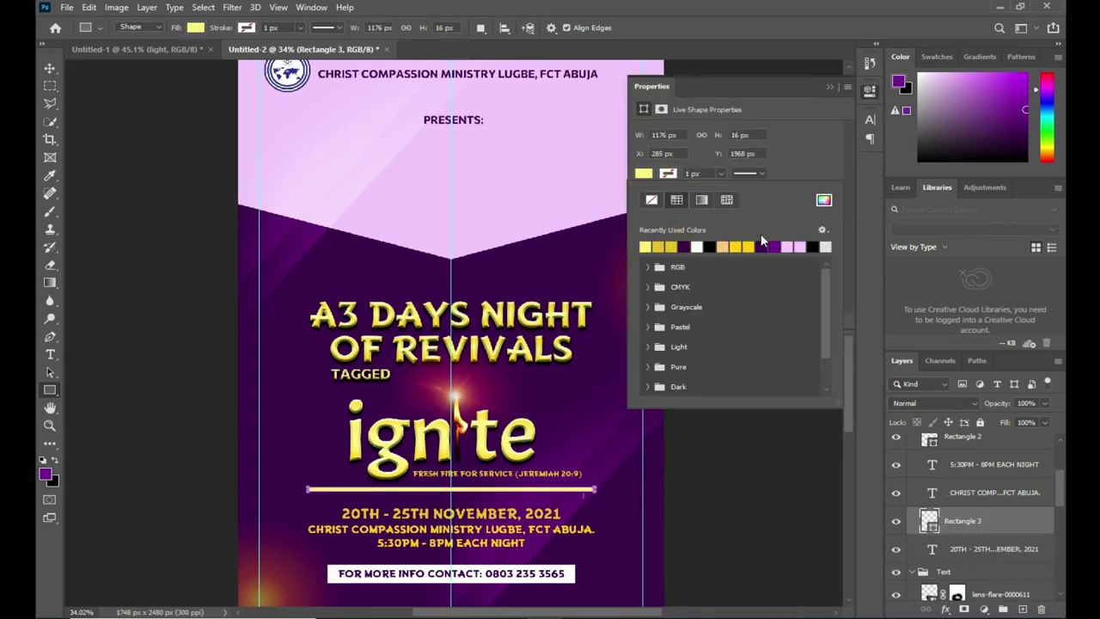
left_click(830, 87)
Make the yellow bar a thinner line and nudge it slightly down
left_click(50, 68)
scroll(447, 488, "up", 1)
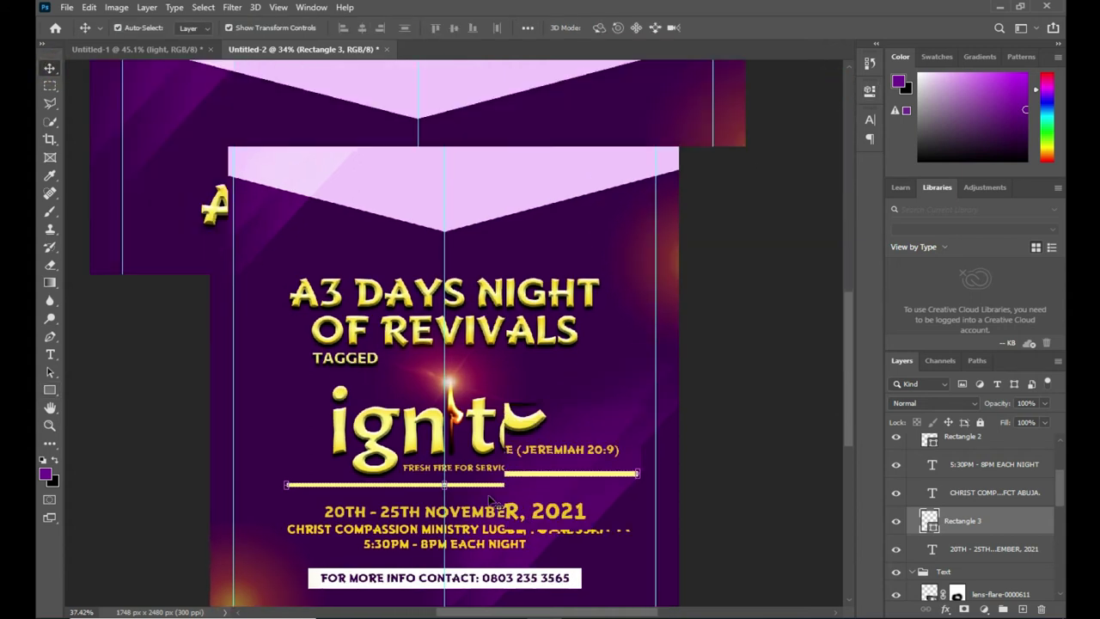
scroll(412, 473, "up", 2)
scroll(387, 459, "up", 2)
scroll(369, 454, "up", 1)
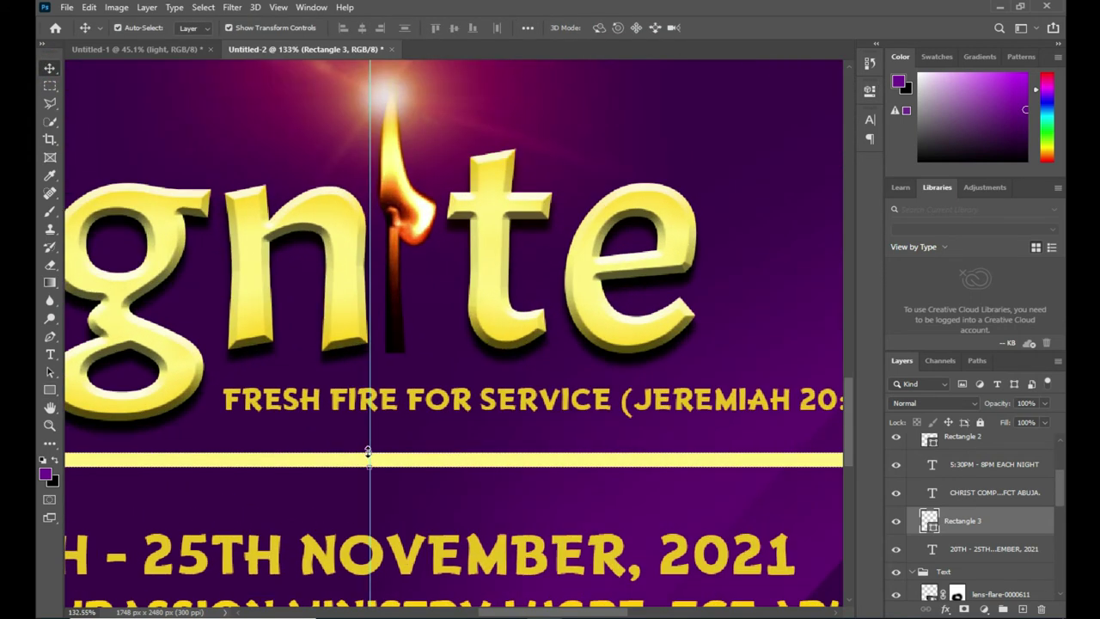
left_click_drag(368, 452, 368, 457)
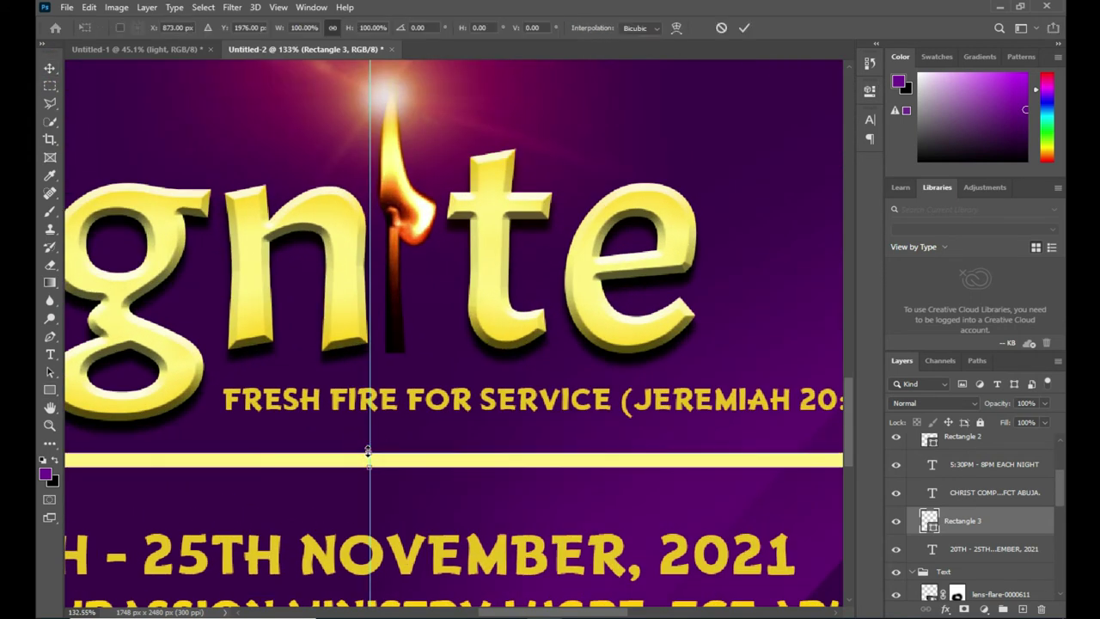
left_click(746, 28)
scroll(552, 435, "down", 4)
key("Down")
key("Down")
key("Down")
key("Down")
key("Down")
key("Down")
key("Down")
key("Down")
key("Down")
key("Down")
key("Down")
key("Down")
key("Down")
key("Down")
key("Down")
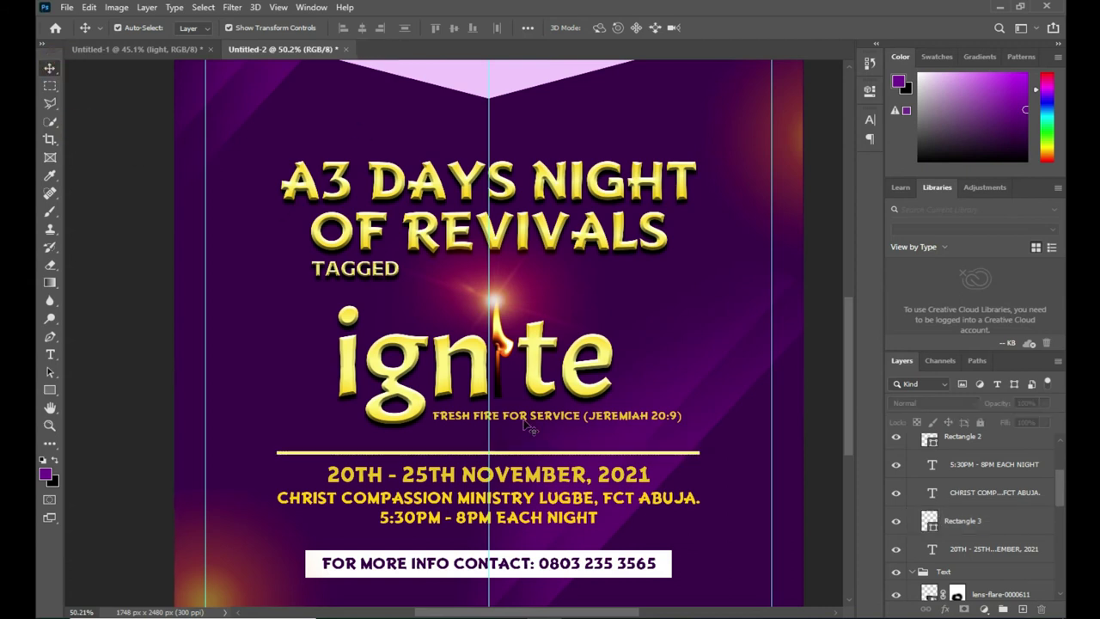
Check and confirm the FRESH FIRE FOR SERVICE tagline's yellow text colour
left_click(537, 421)
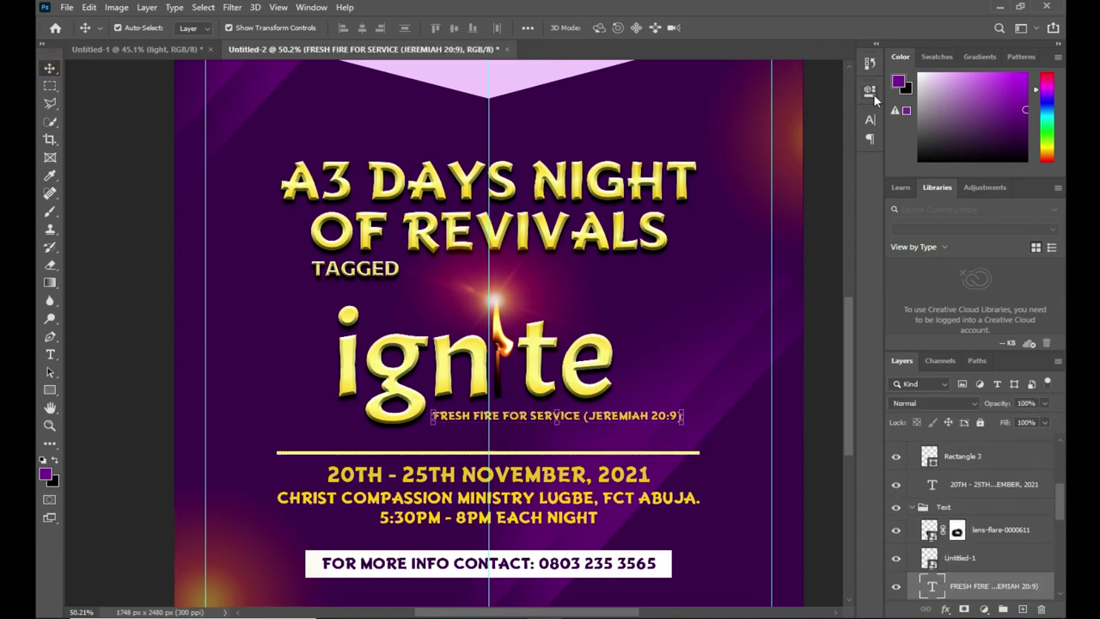
left_click(870, 89)
left_click(836, 213)
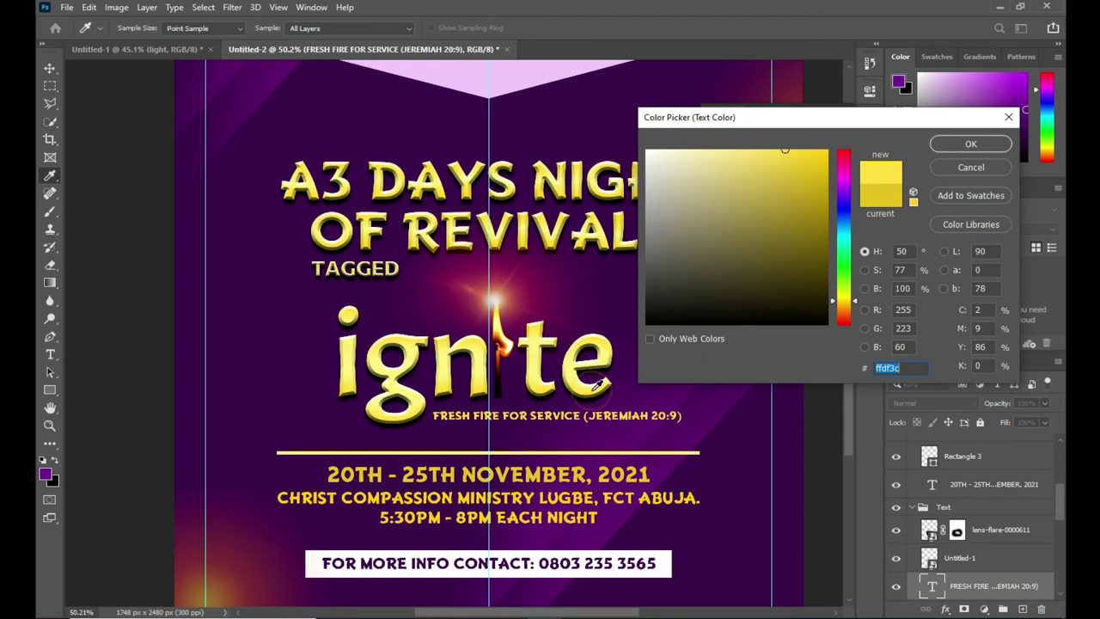
left_click(971, 143)
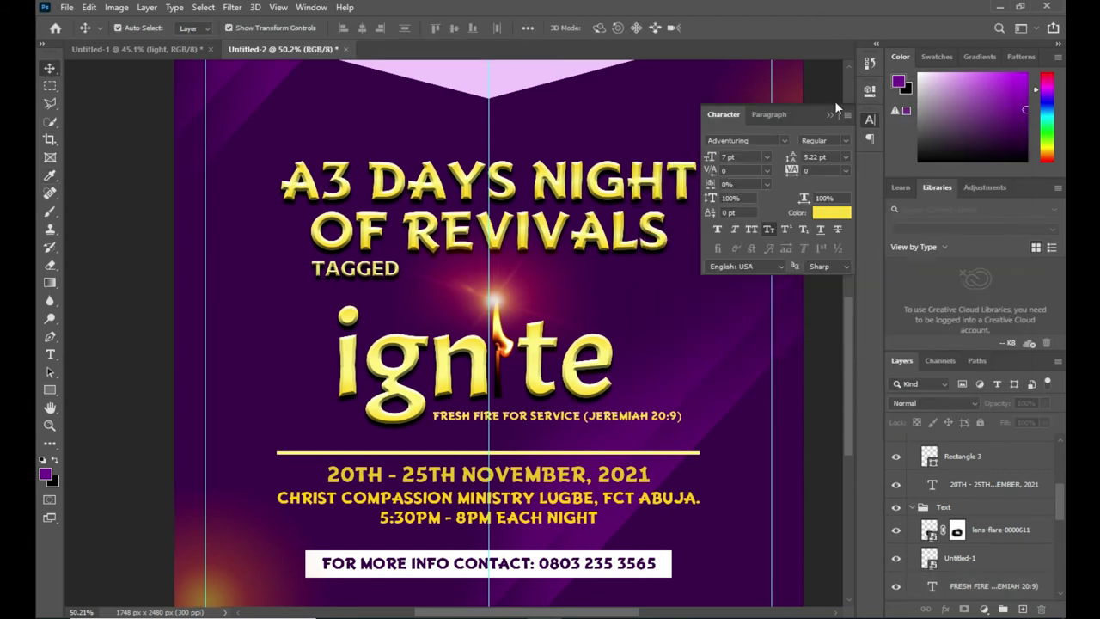
Scale the Date and time group down with Free Transform
scroll(722, 274, "down", 2)
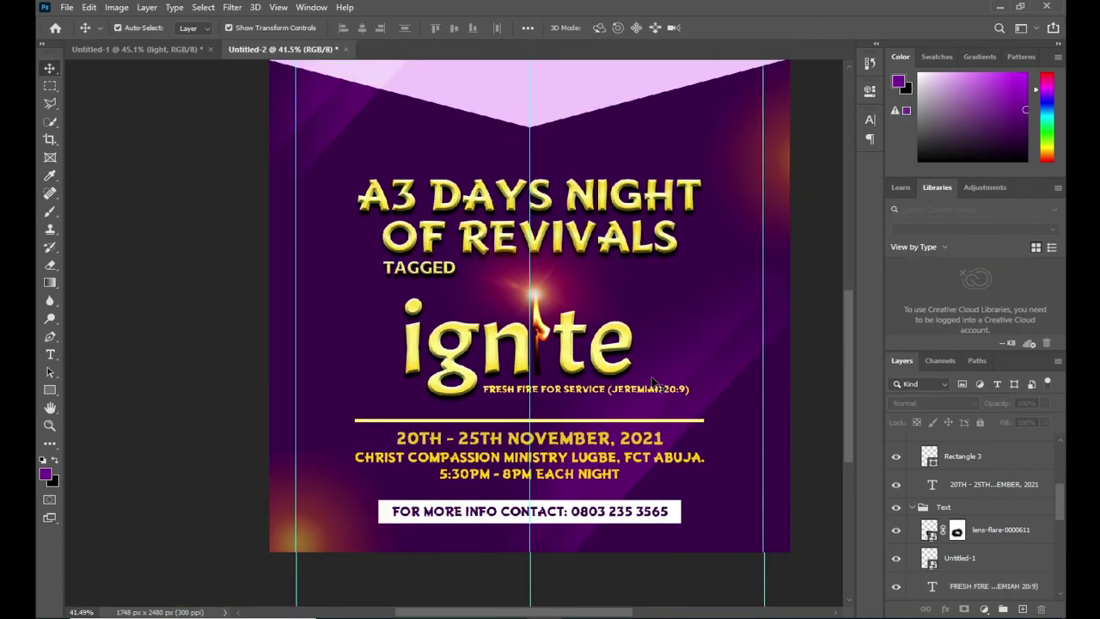
left_click(913, 508)
scroll(913, 505, "up", 2)
left_click(916, 499)
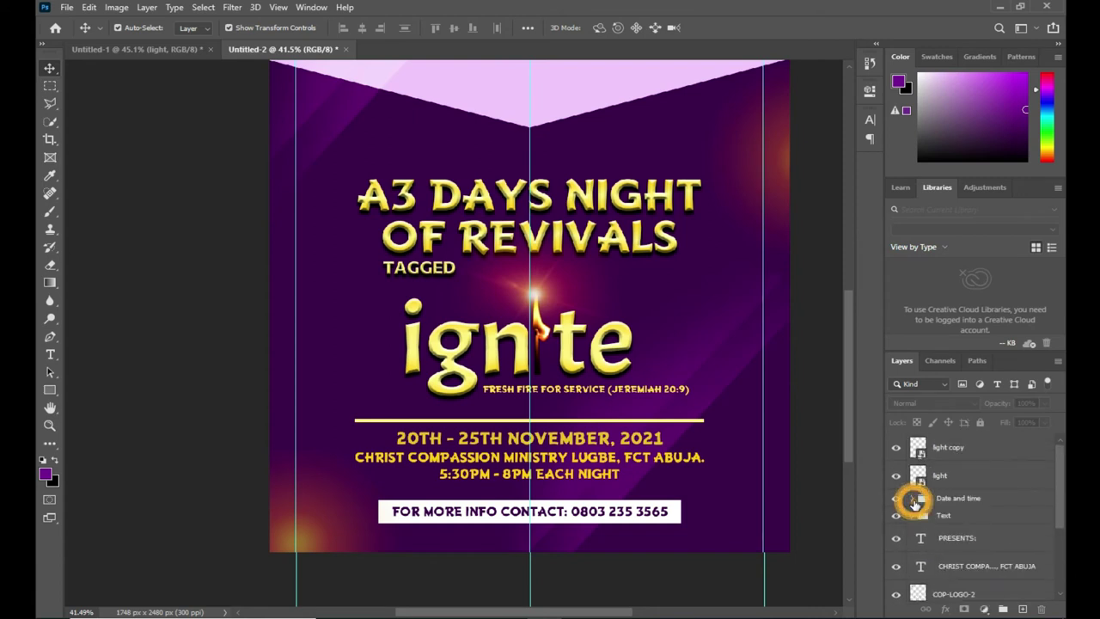
left_click(946, 505)
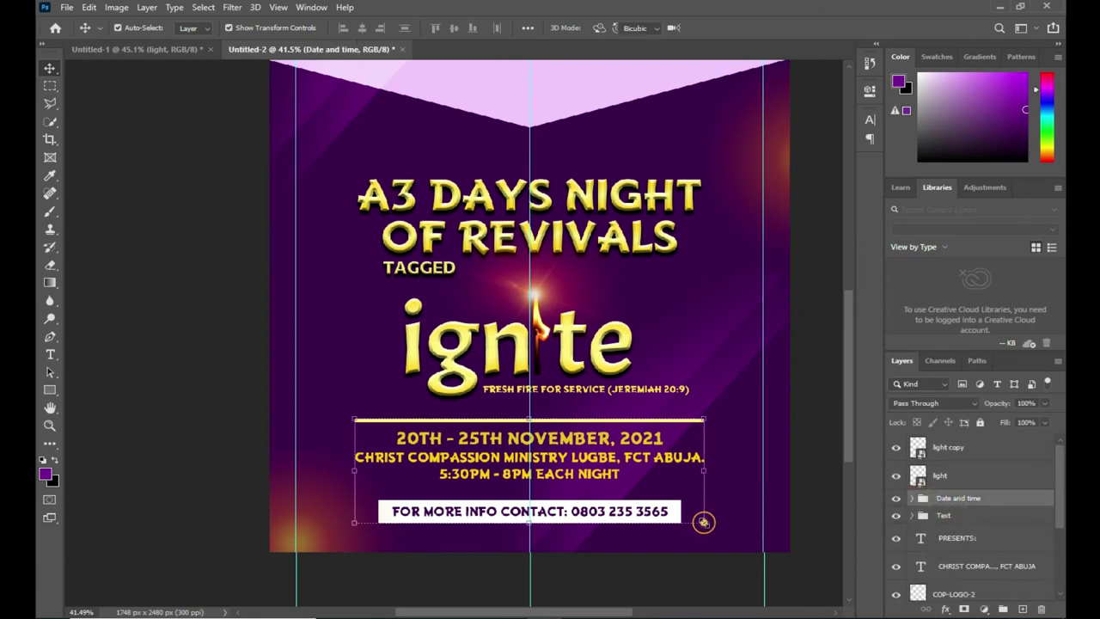
key("ctrl+t")
left_click_drag(702, 522, 678, 514)
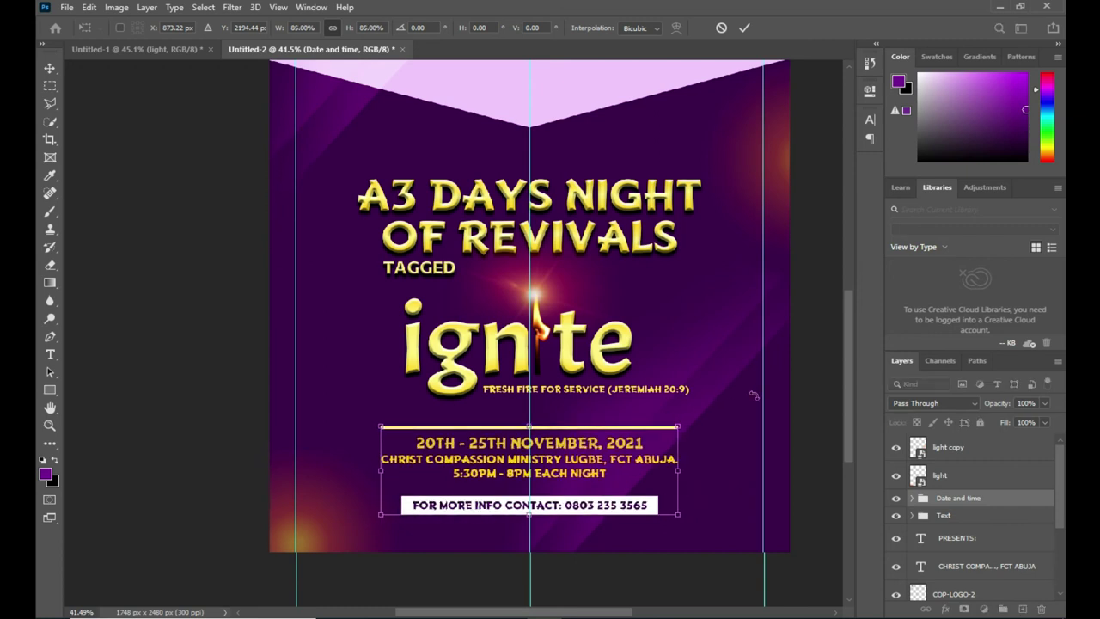
left_click(745, 27)
Widen the yellow line to span the text and nudge it slightly up
left_click(679, 426, "ctrl")
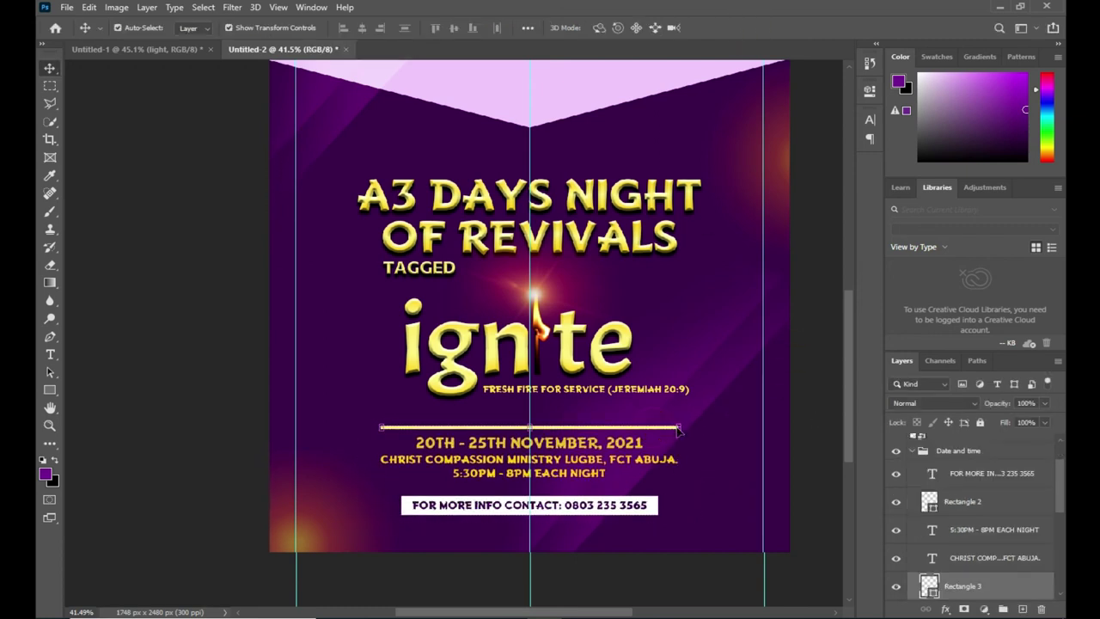
key("ctrl+t")
left_click_drag(680, 426, 701, 426)
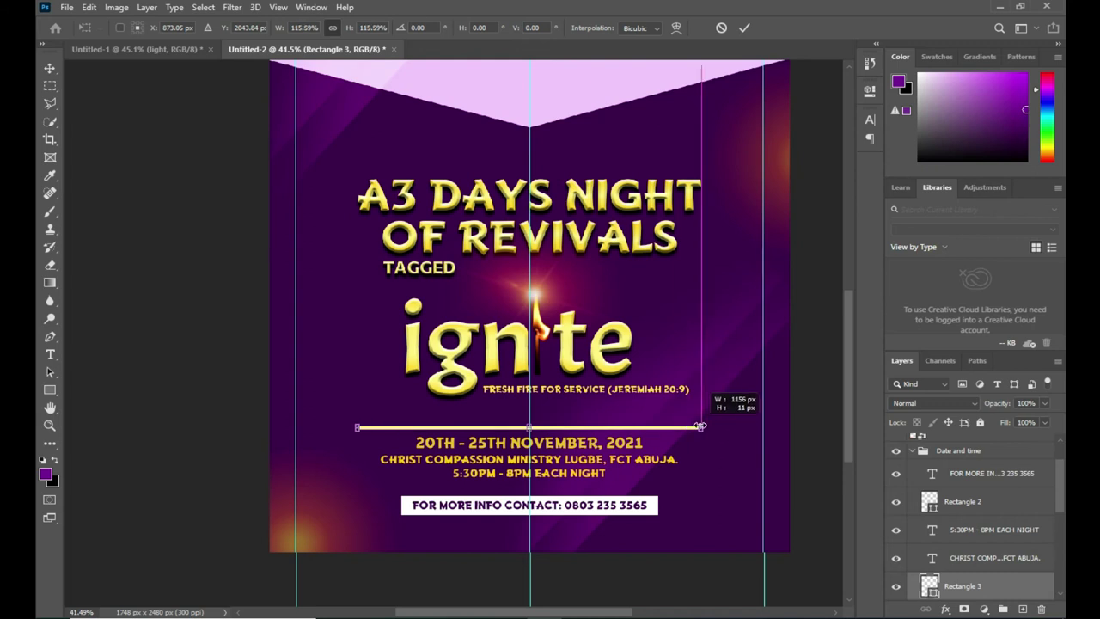
key("Return")
key("shift+Up")
key("shift+Up")
left_click(140, 359)
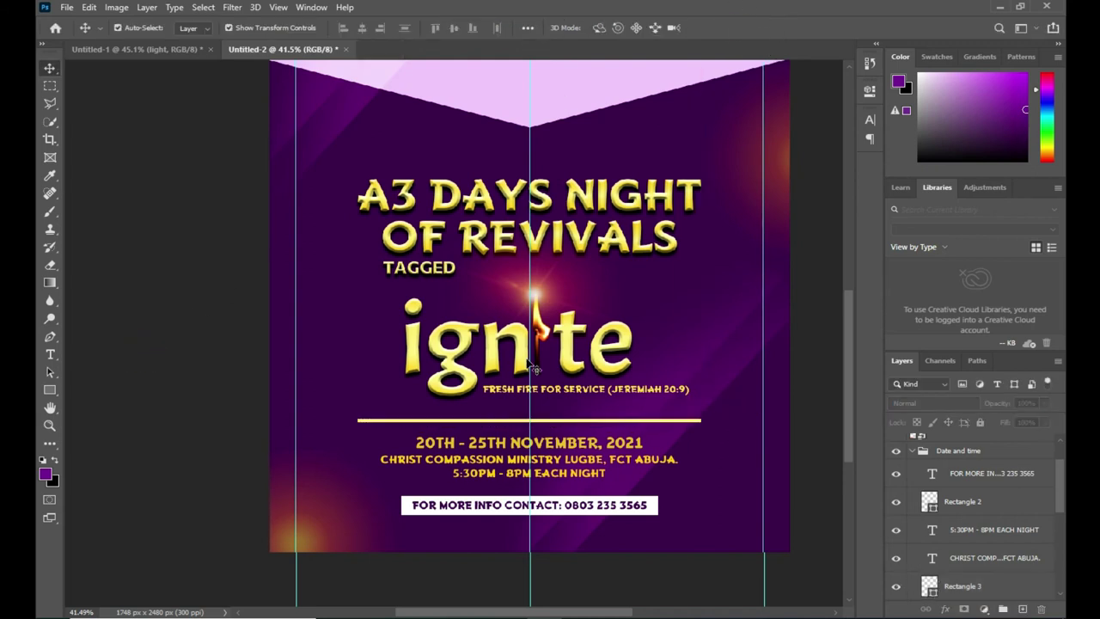
Zoom out and drag the lens-flare image from the ingite folder onto the flyer
key("ctrl+minus")
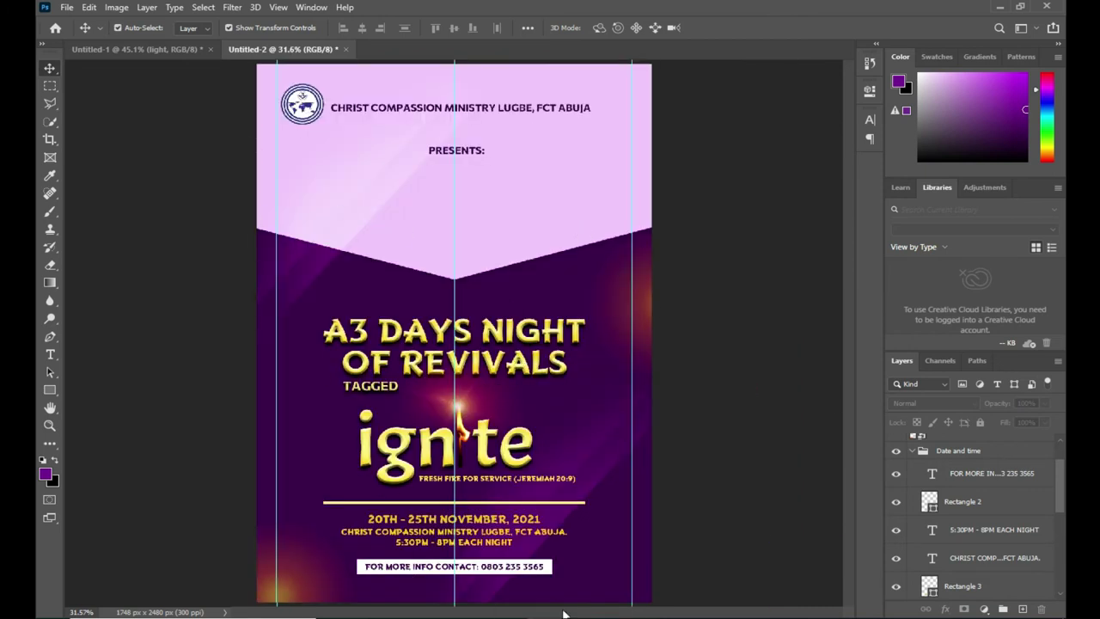
key("alt+Tab")
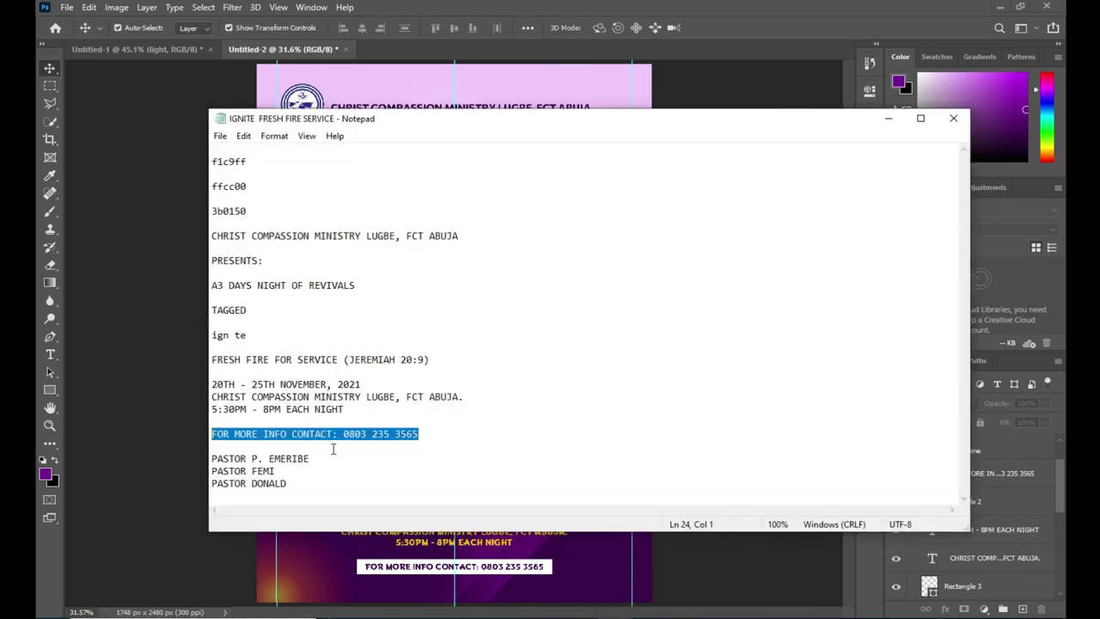
left_click(889, 118)
left_click(429, 614)
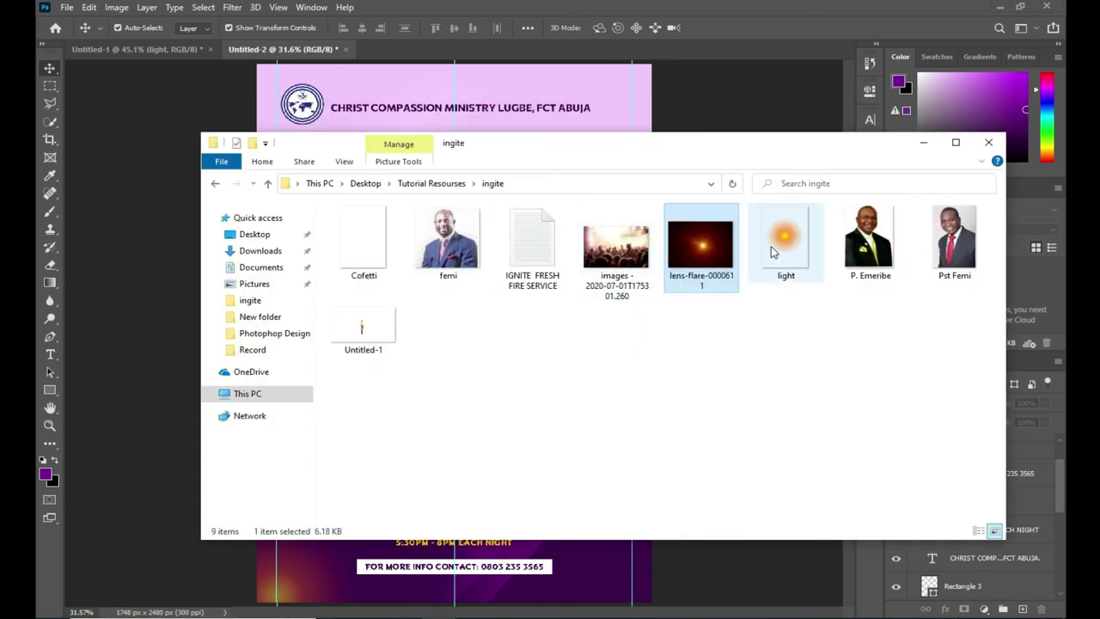
left_click_drag(705, 245, 591, 586)
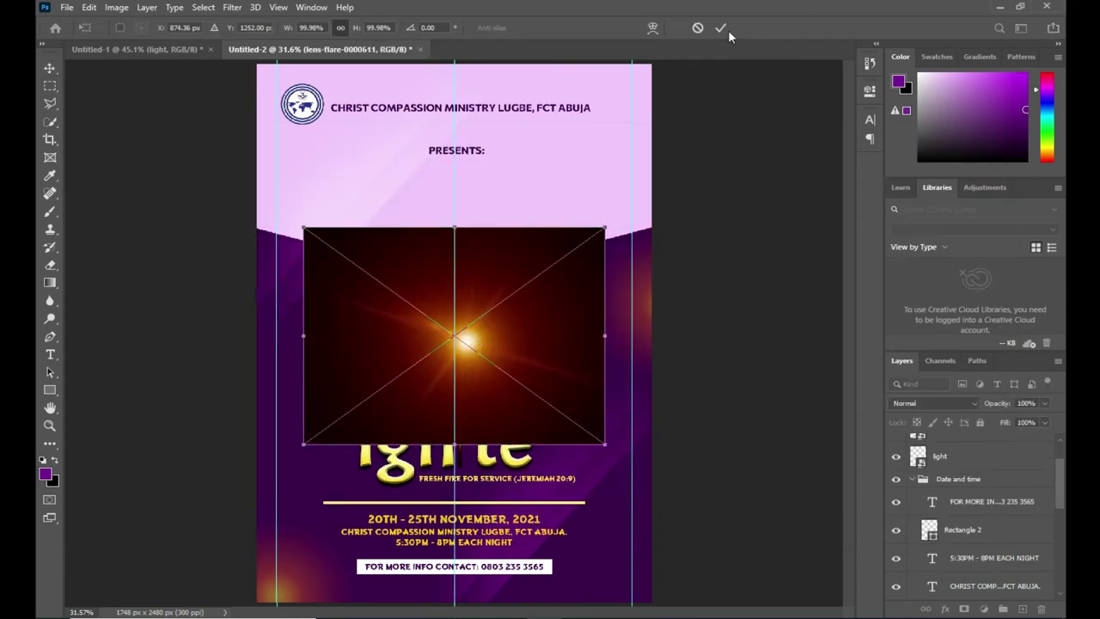
Commit the lens flare, set it to Screen blend, and shift it slightly left
left_click(721, 27)
left_click(931, 403)
left_click(911, 381)
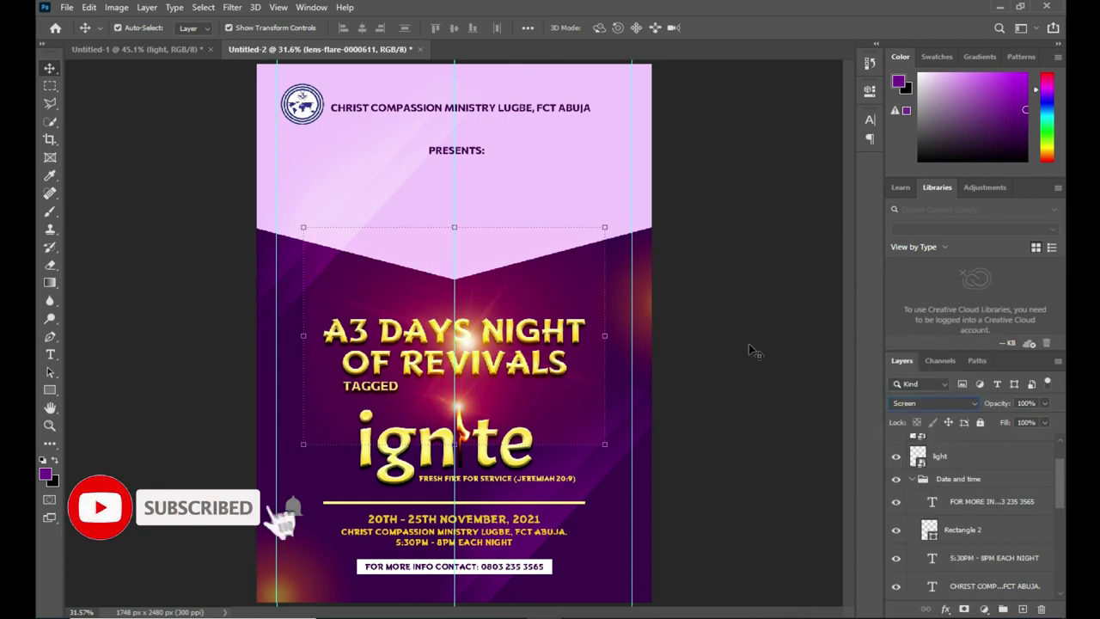
left_click_drag(485, 345, 466, 347)
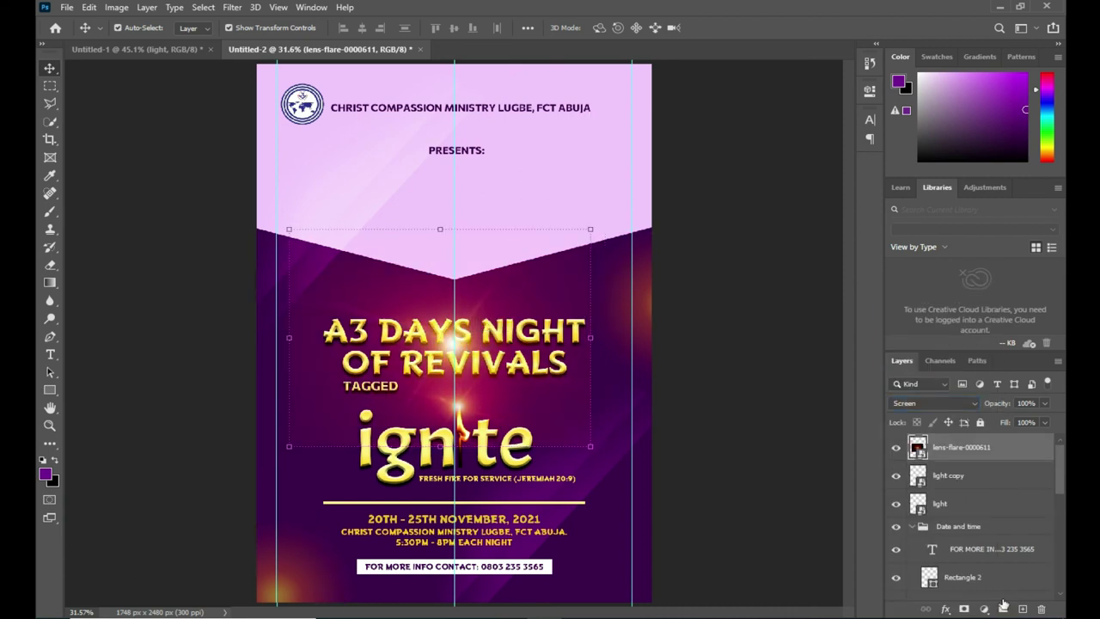
Mask the lens flare and paint out its glow over the upper purple area
left_click(965, 608)
left_click(50, 211)
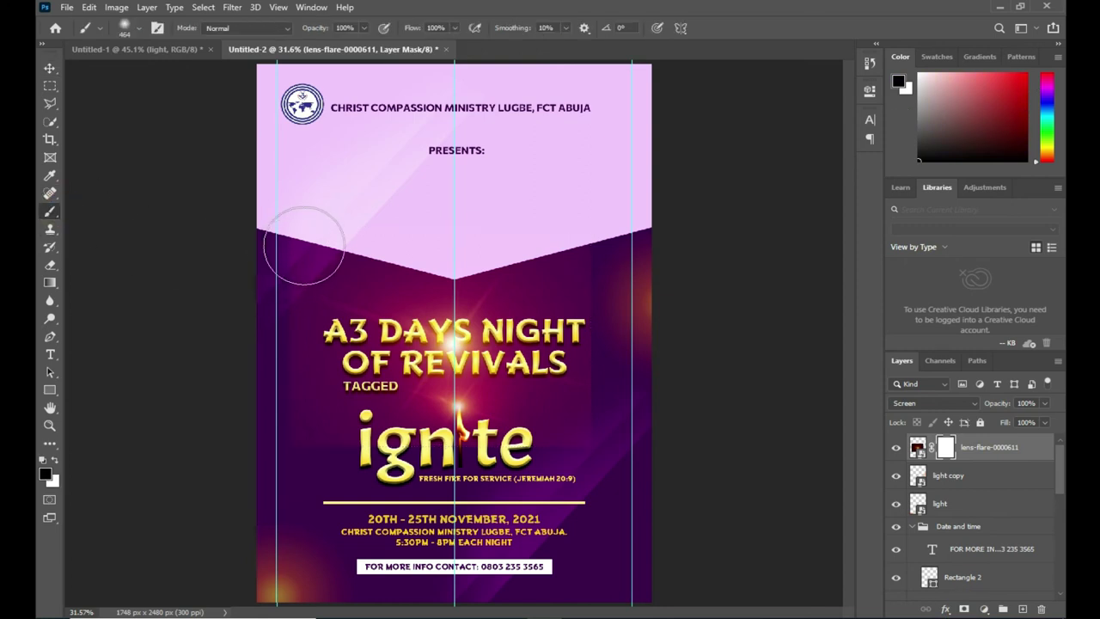
left_click_drag(290, 209, 602, 246)
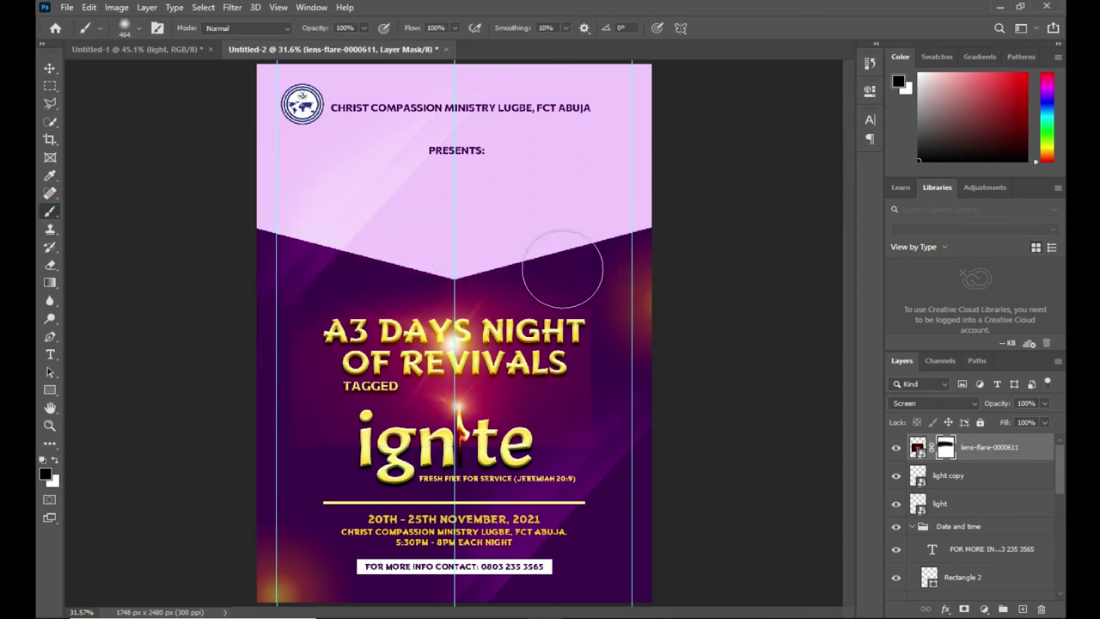
left_click_drag(290, 331, 598, 398)
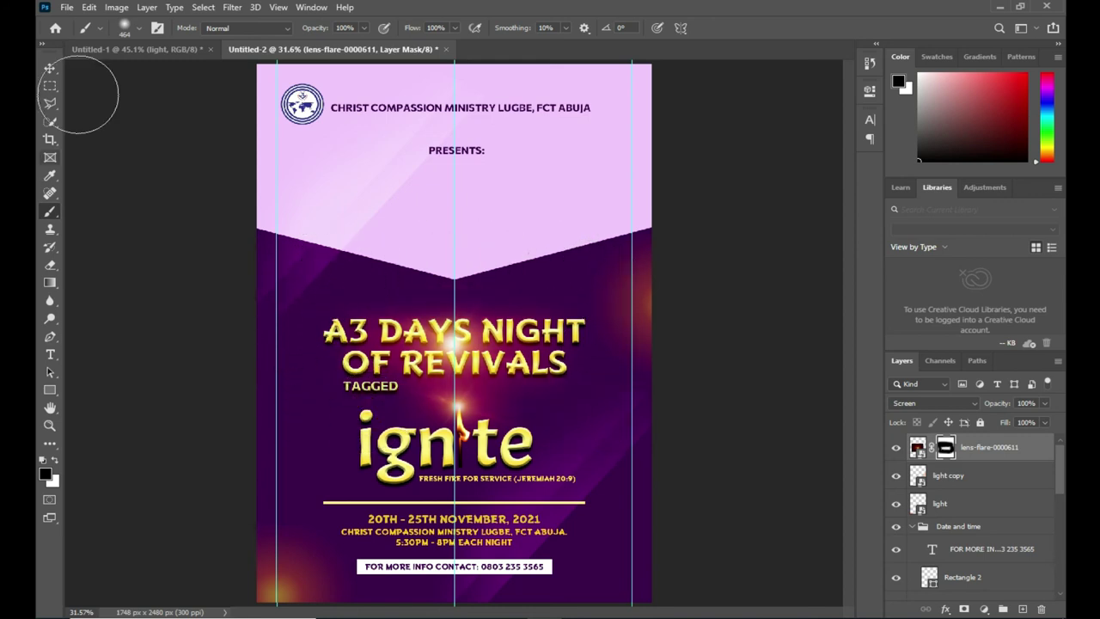
left_click(50, 69)
left_click(462, 415)
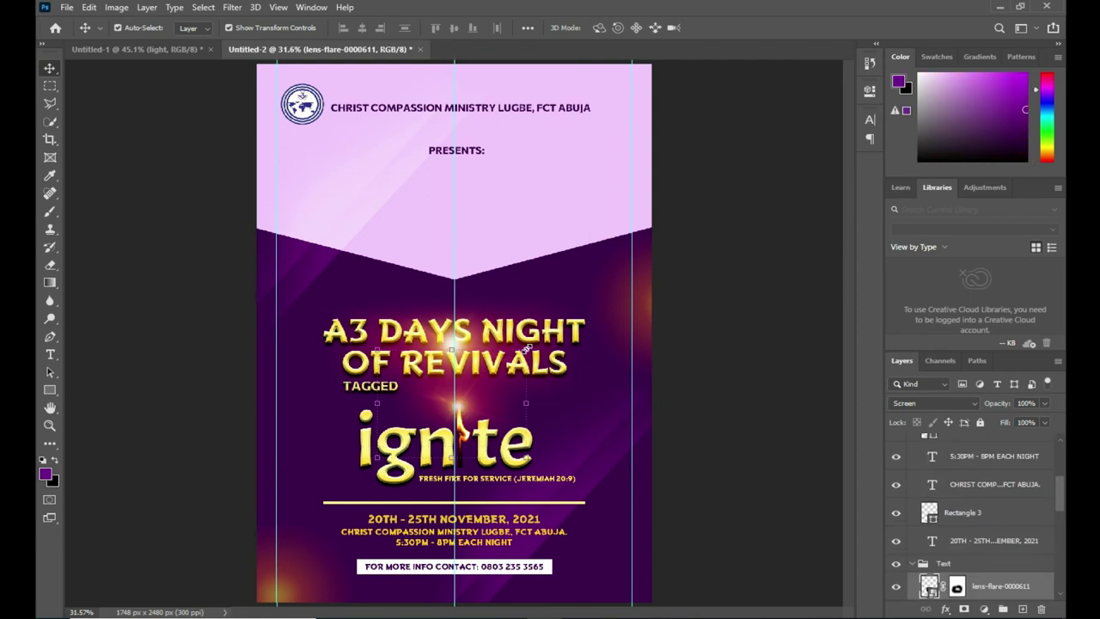
Scale the flame's lens flare to 68.60% and nudge it up and right onto the tip
left_click_drag(527, 347, 458, 412)
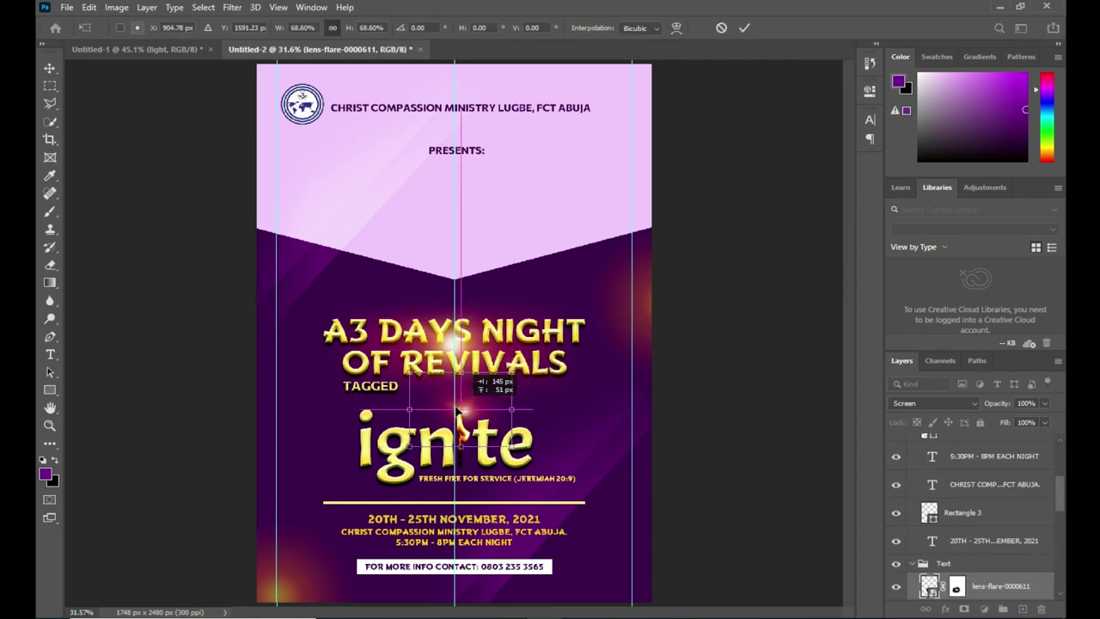
scroll(458, 413, "up", 3)
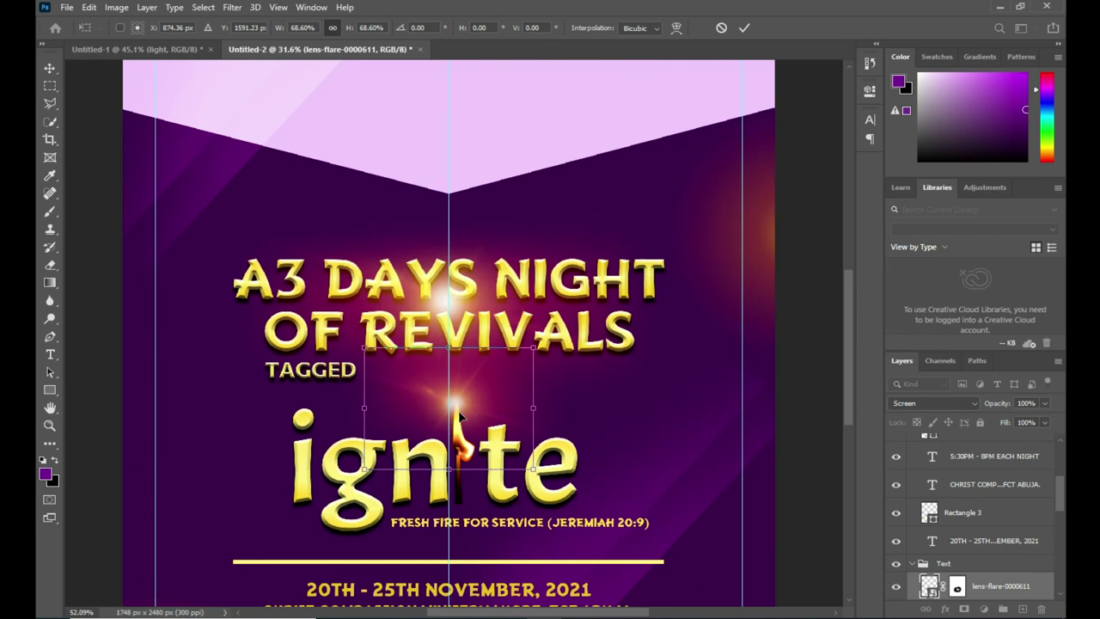
scroll(460, 416, "up", 2)
left_click_drag(449, 417, 466, 409)
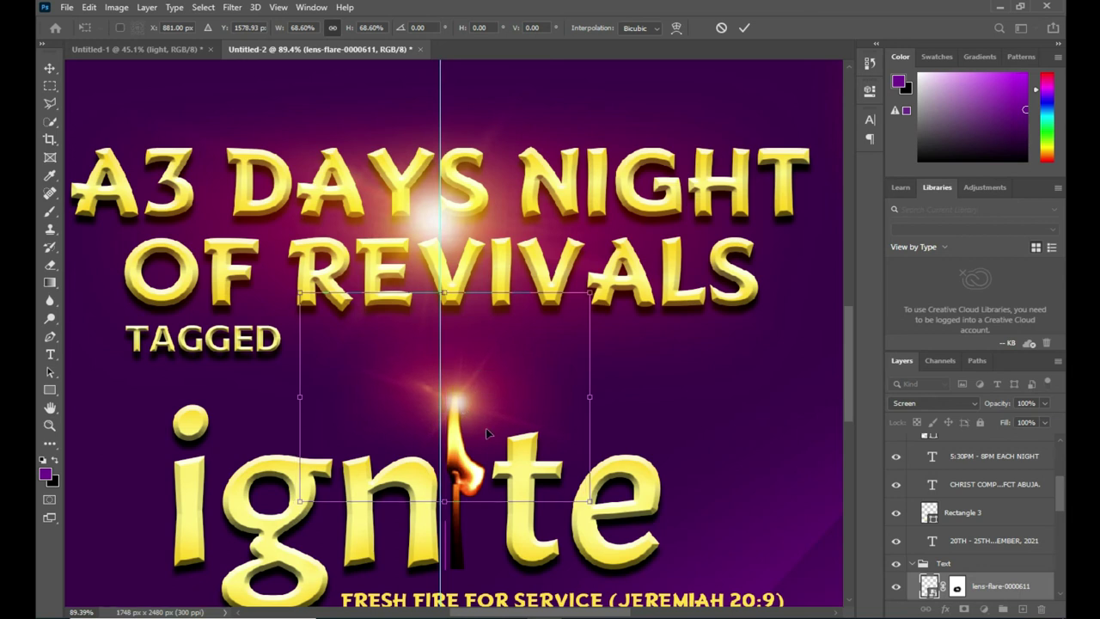
left_click(744, 29)
scroll(534, 305, "down", 5)
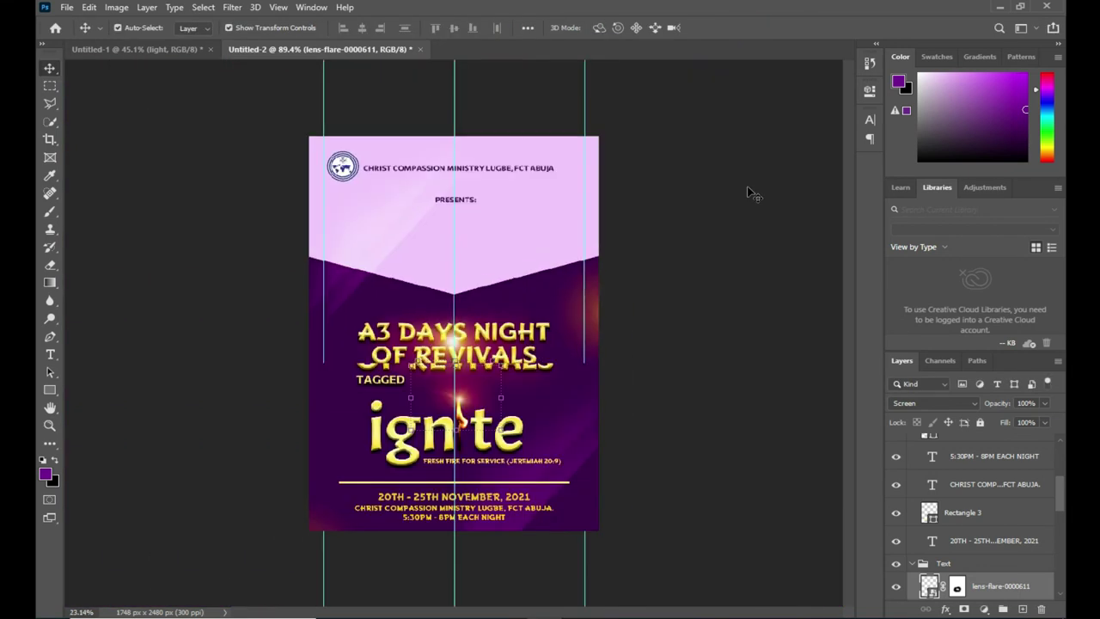
left_click(408, 269)
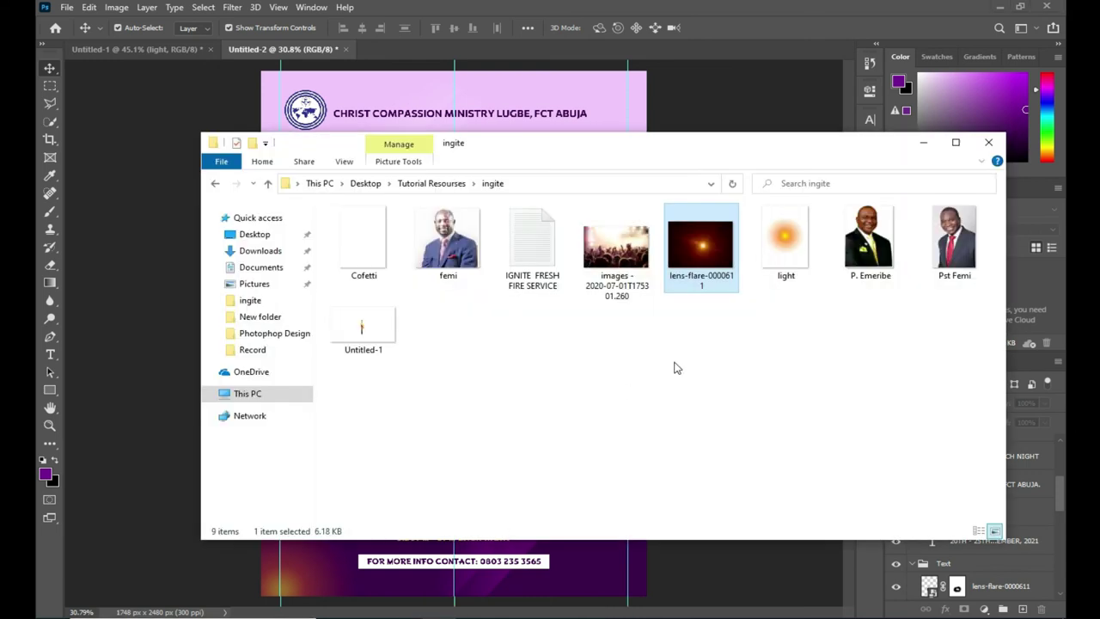
Place the crowd photo from the ingite folder, enlarged to about 77%, over the top header
left_click(632, 258)
left_click_drag(617, 296, 597, 582)
left_click_drag(569, 301, 573, 165)
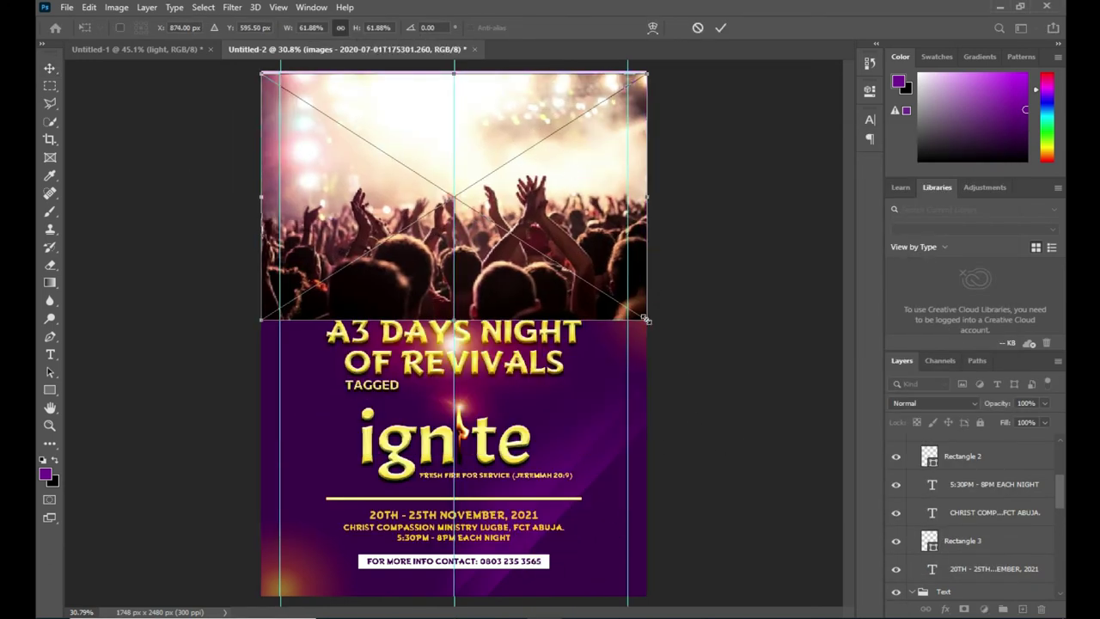
left_click_drag(648, 320, 749, 381)
mouse_move(533, 294)
left_mouse_down()
mouse_move(504, 247)
mouse_move(999, 501)
left_mouse_up()
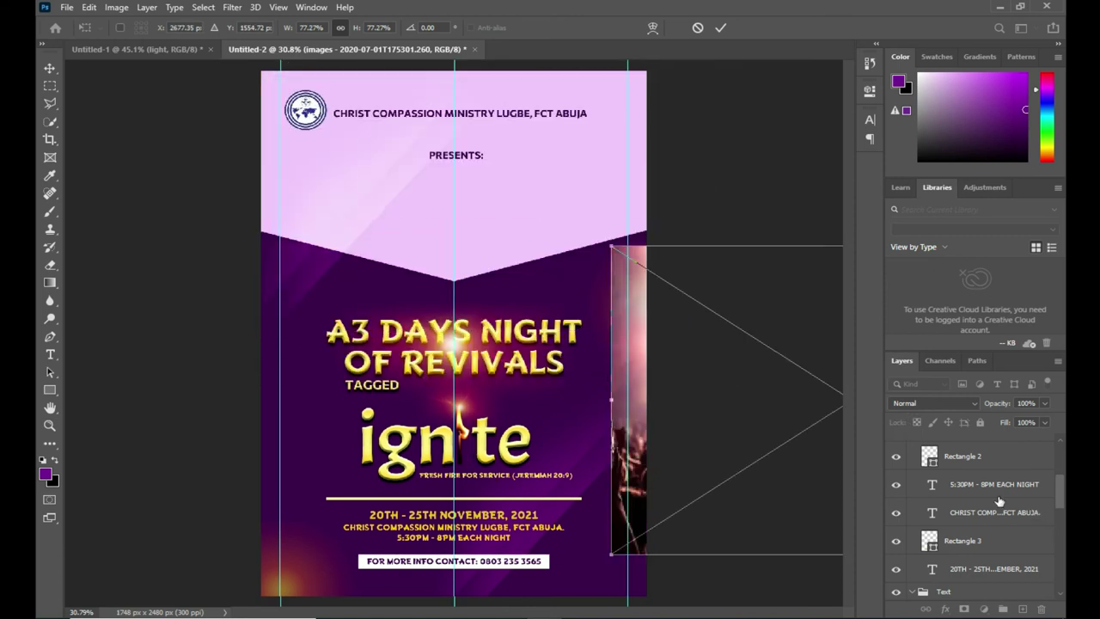
left_click_drag(672, 376, 290, 165)
left_click(724, 29)
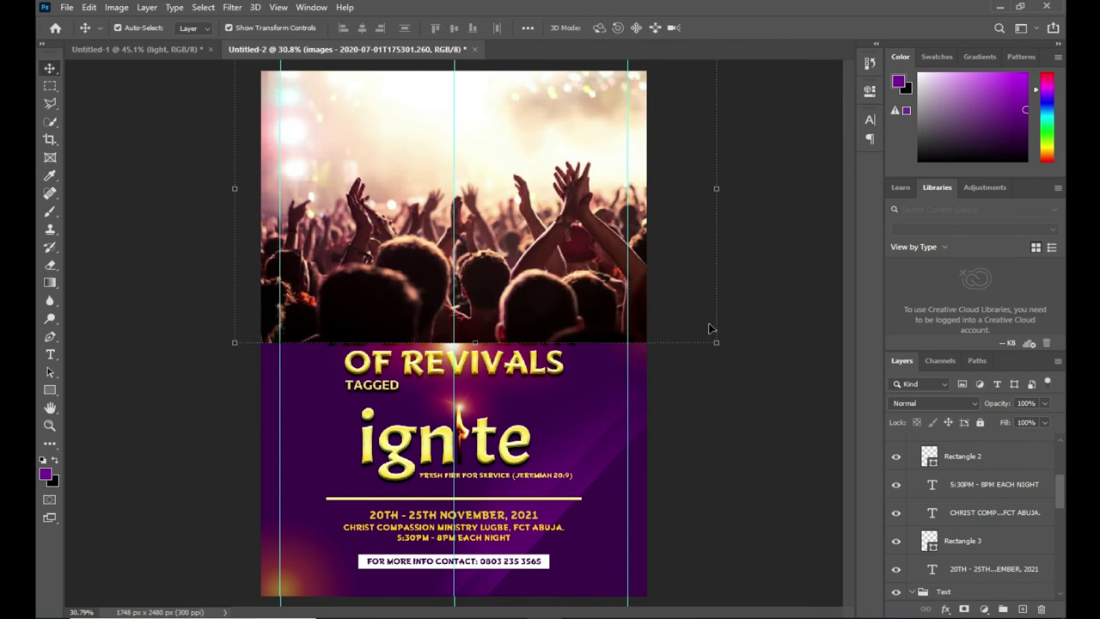
Nudge the crowd photo up-left and move its layer beneath the purple shape and heading
left_click_drag(558, 267, 544, 257)
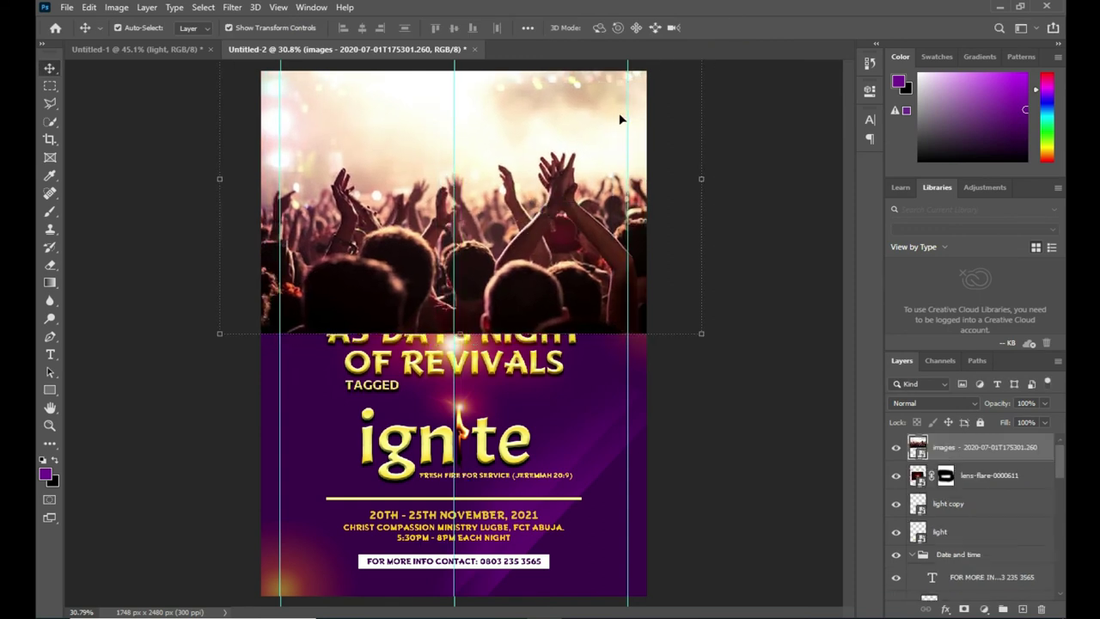
scroll(1009, 469, "down", 1)
left_click(913, 527)
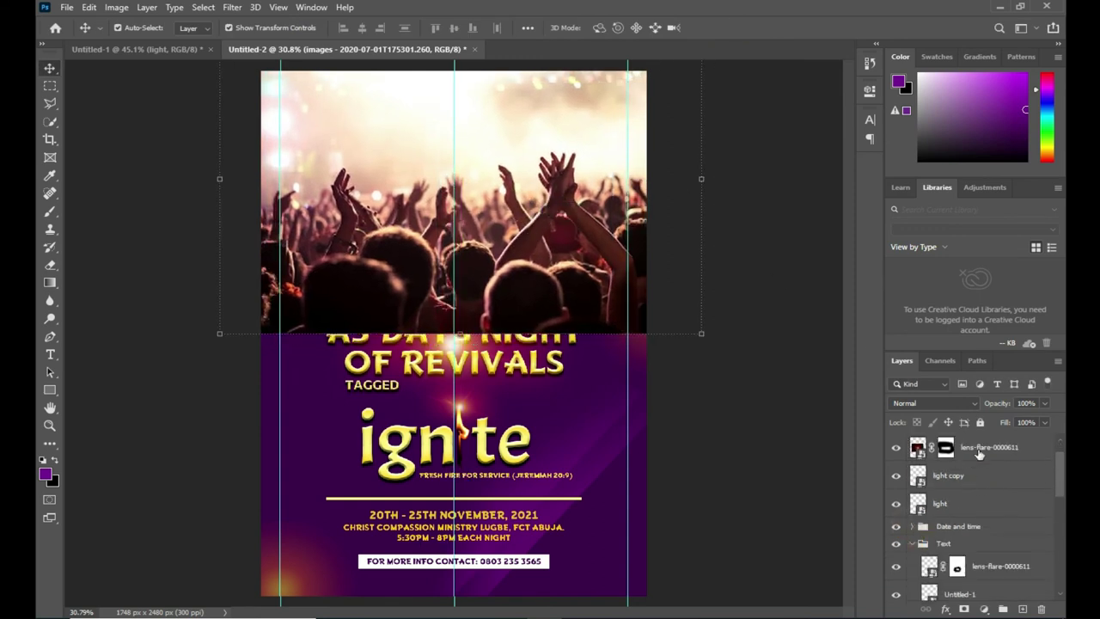
scroll(988, 459, "up", 1)
left_click(913, 573)
scroll(980, 516, "down", 2)
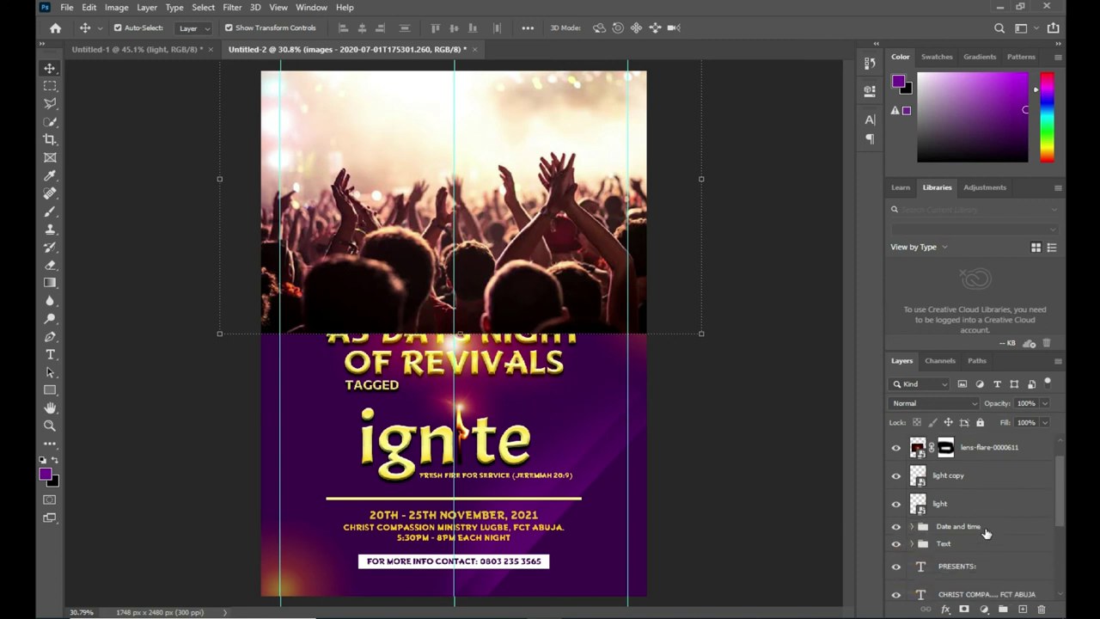
scroll(980, 515, "up", 2)
mouse_move(989, 447)
left_mouse_down()
mouse_move(986, 596)
mouse_move(966, 547)
left_mouse_up()
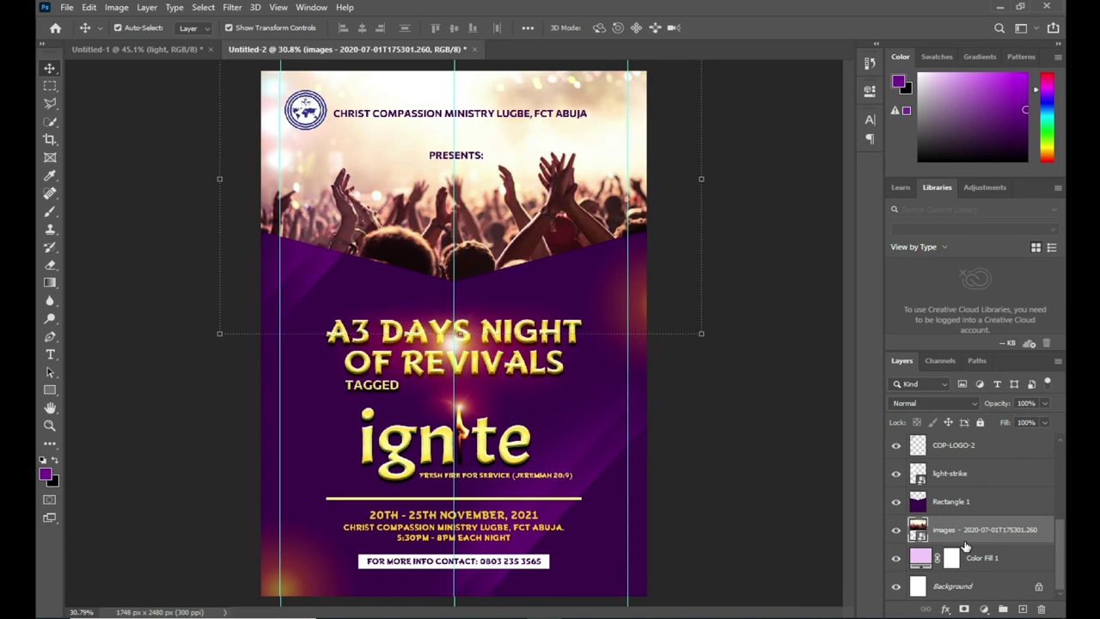
Apply a Gaussian Blur of radius 15.3 pixels to the crowd photo
left_click(232, 7)
mouse_move(240, 162)
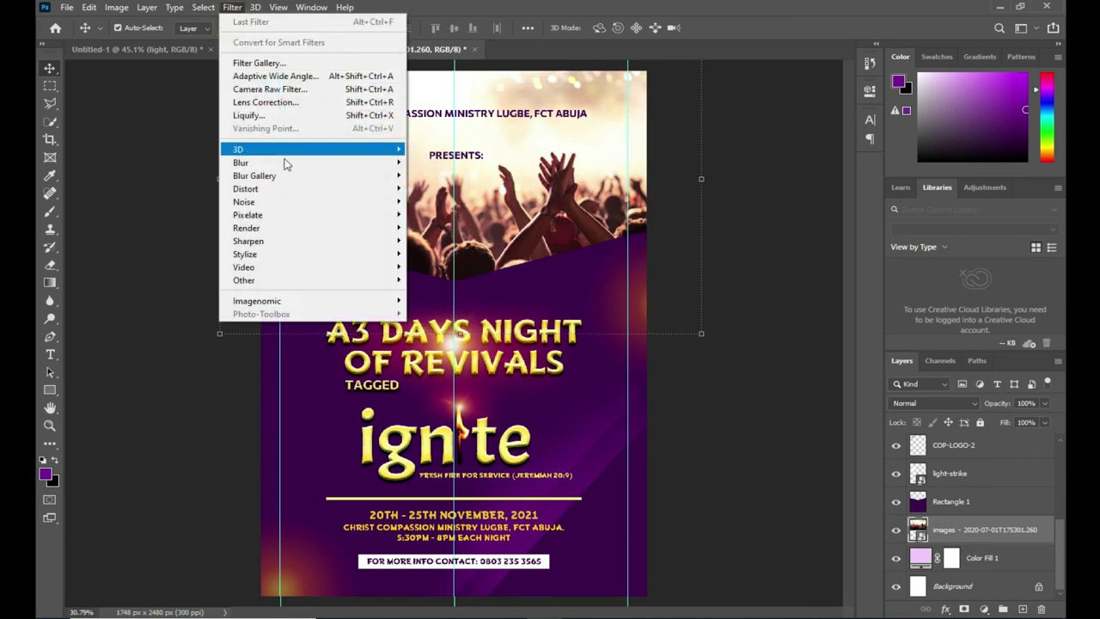
left_click(447, 214)
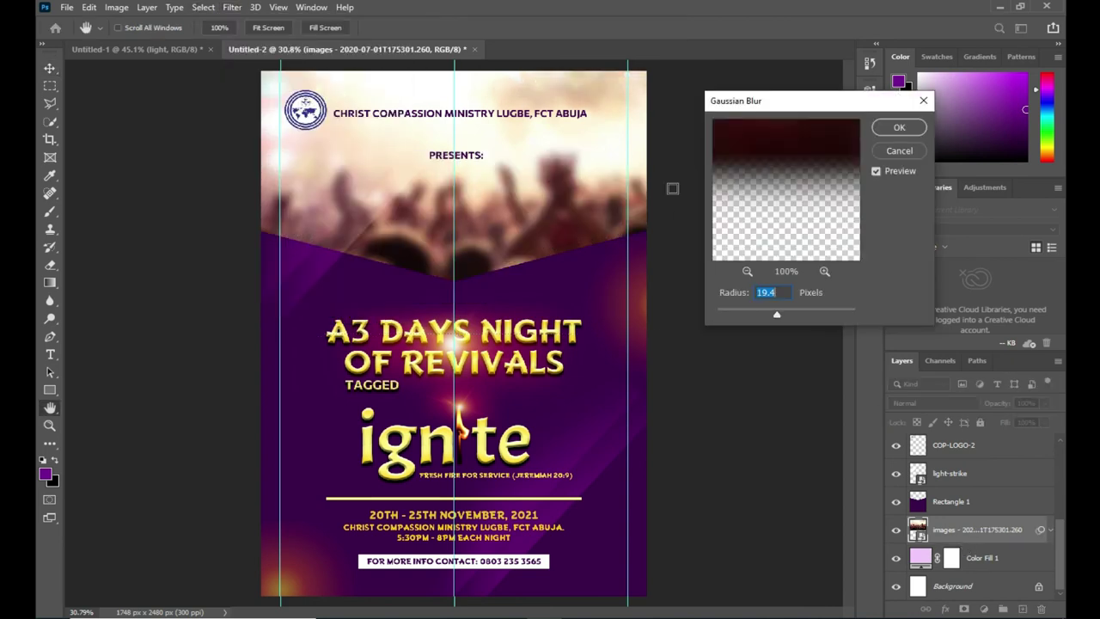
left_click_drag(777, 317, 774, 317)
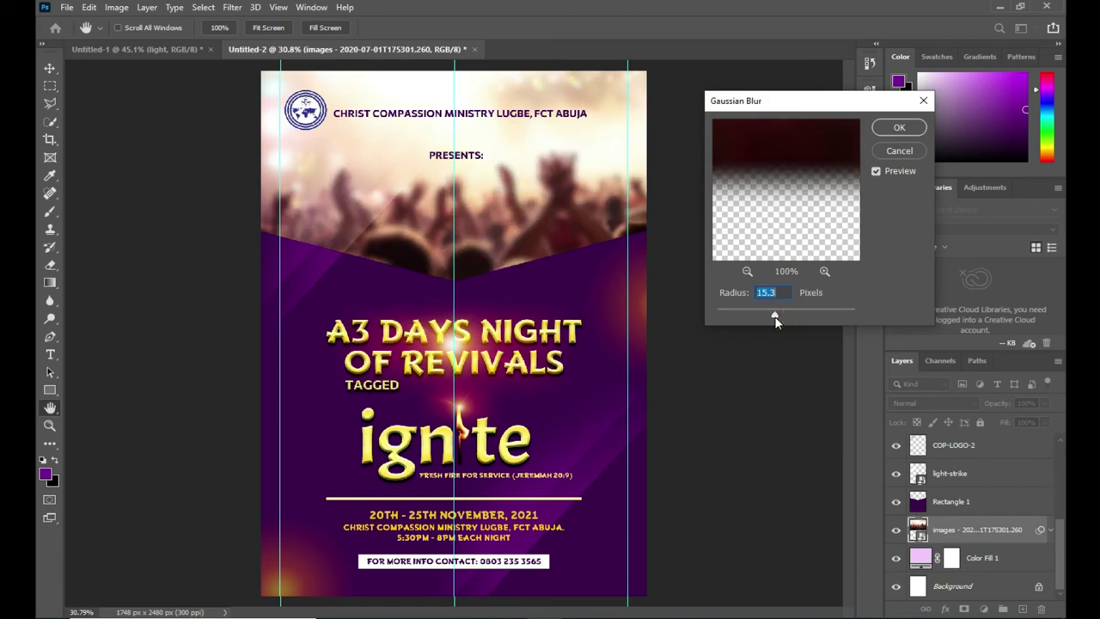
left_click_drag(777, 316, 775, 317)
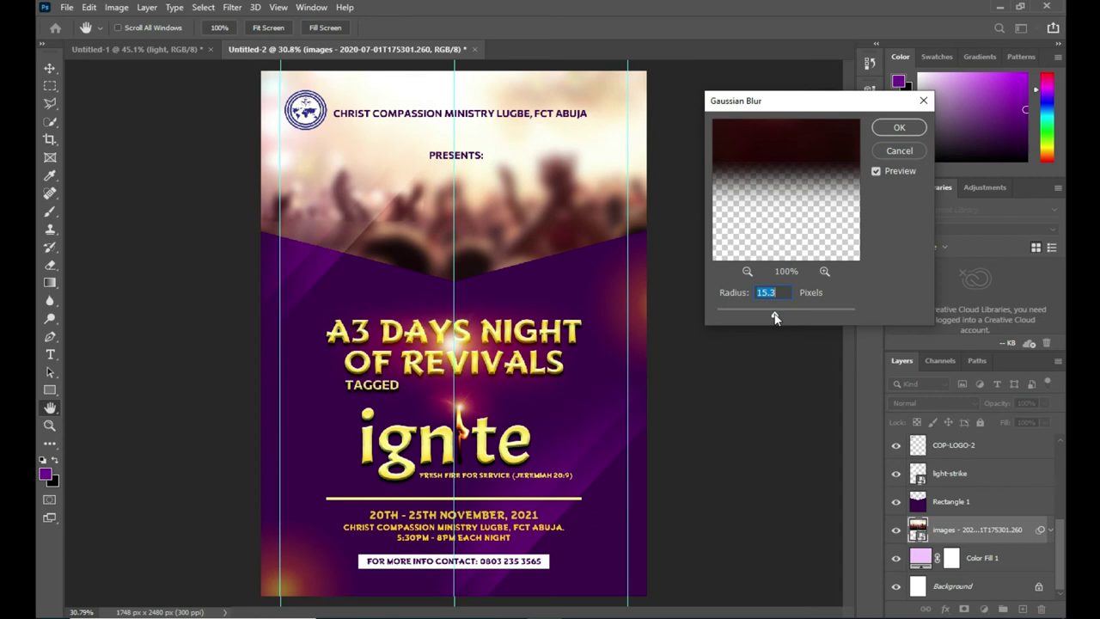
left_click(900, 128)
Fade the crowd photo to 71% opacity and fit the poster on screen
left_click(1053, 530)
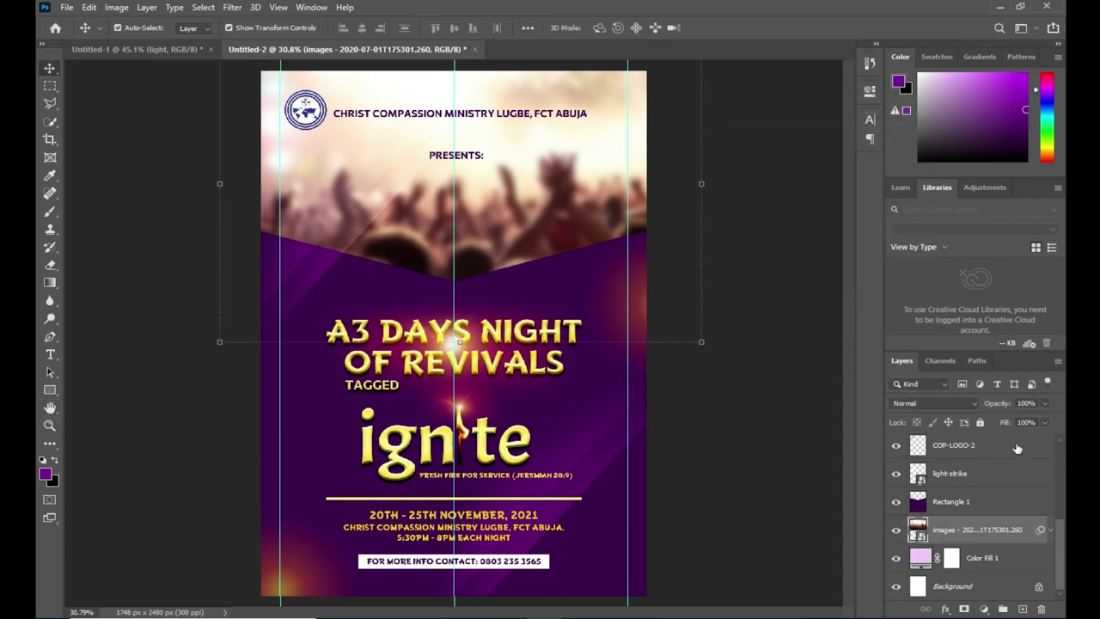
left_click_drag(1008, 404, 985, 412)
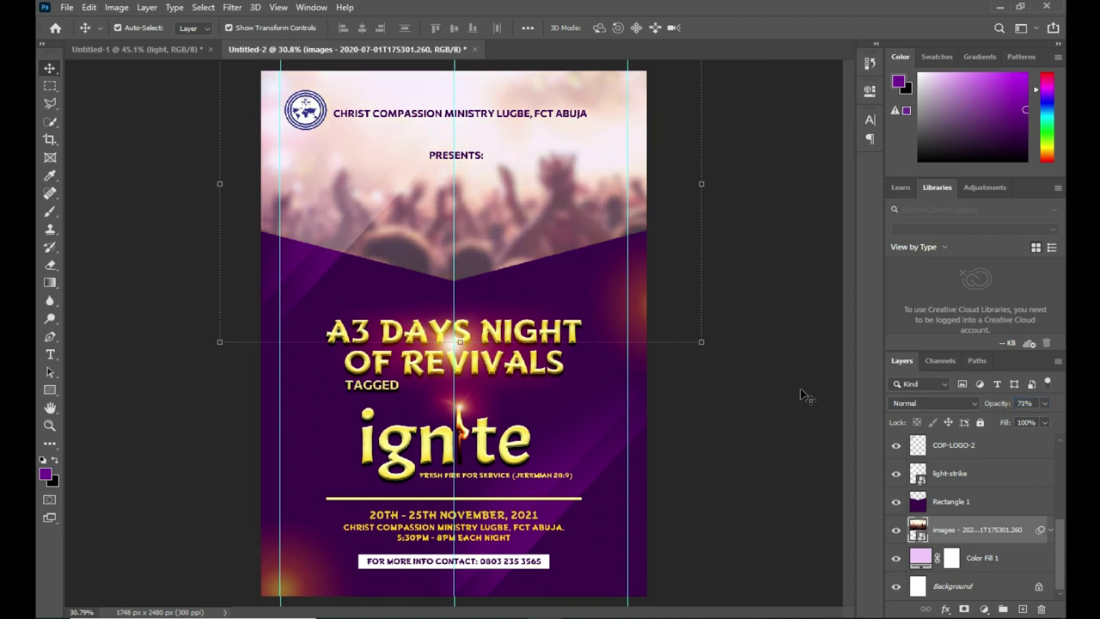
left_click(744, 379)
key("ctrl+0")
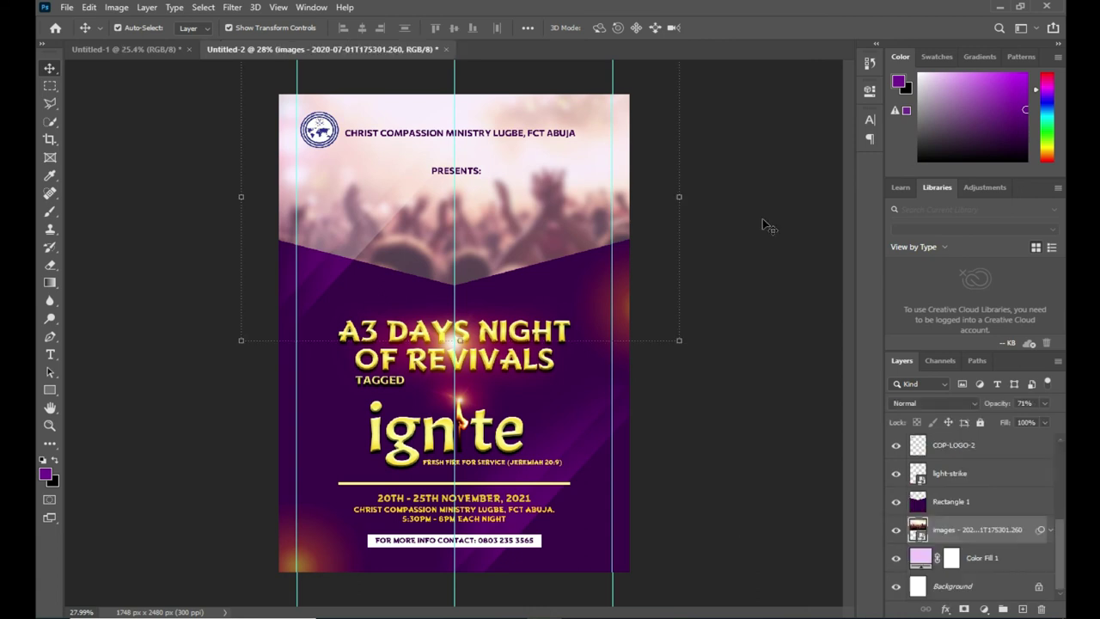
Copy the warm 1828786 layer from Untitled-1 into the poster, over the crowd header
left_click(137, 49)
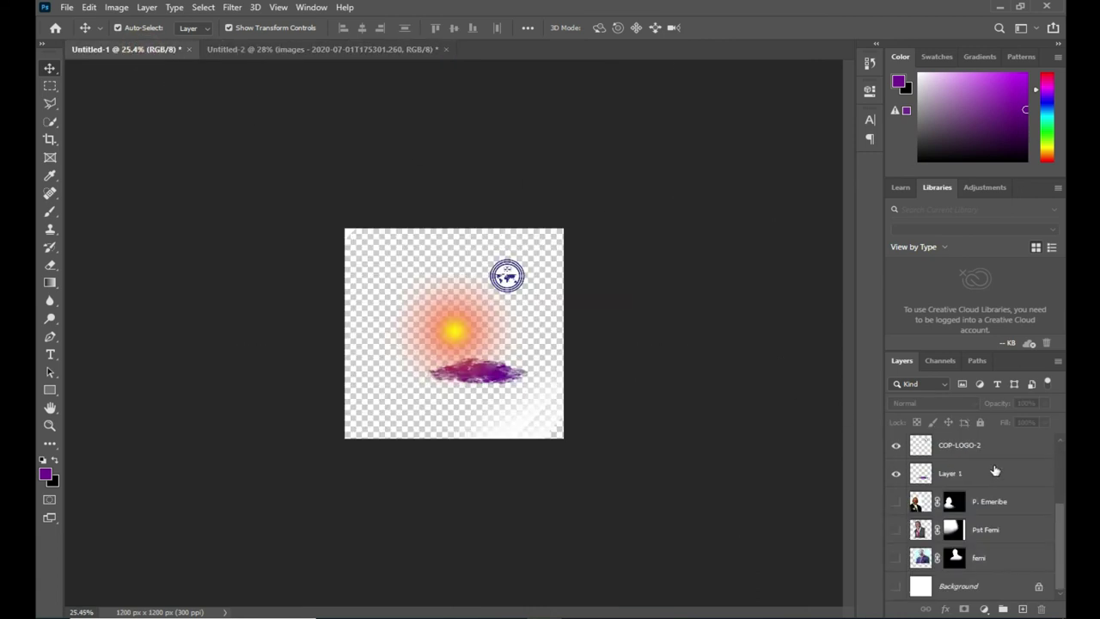
scroll(995, 471, "up", 3)
left_click(896, 447)
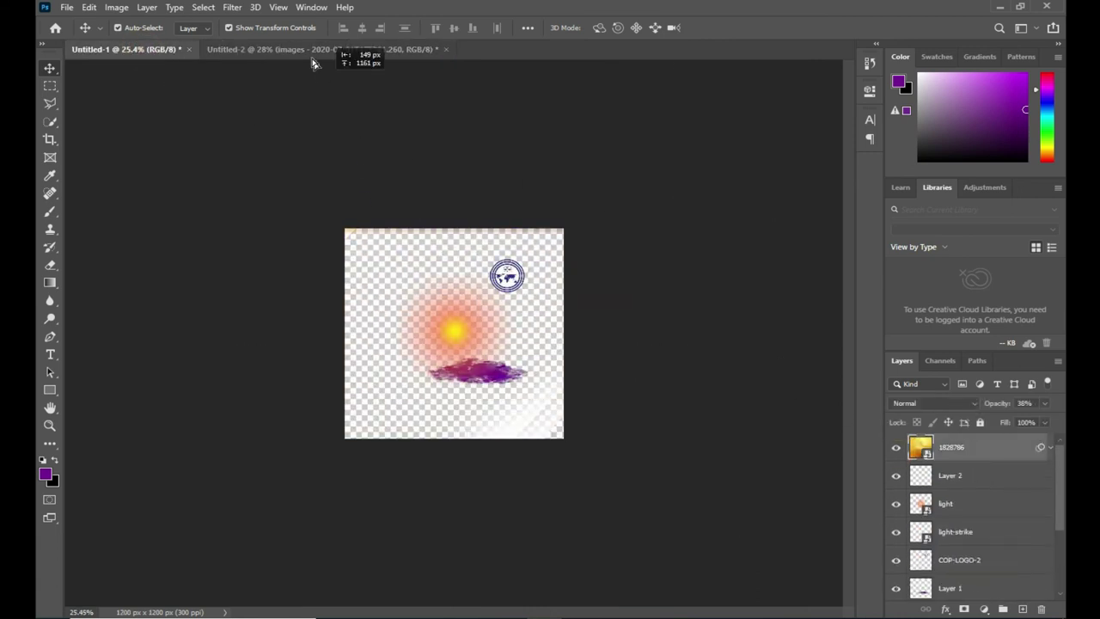
left_click(313, 54)
key("ctrl+v")
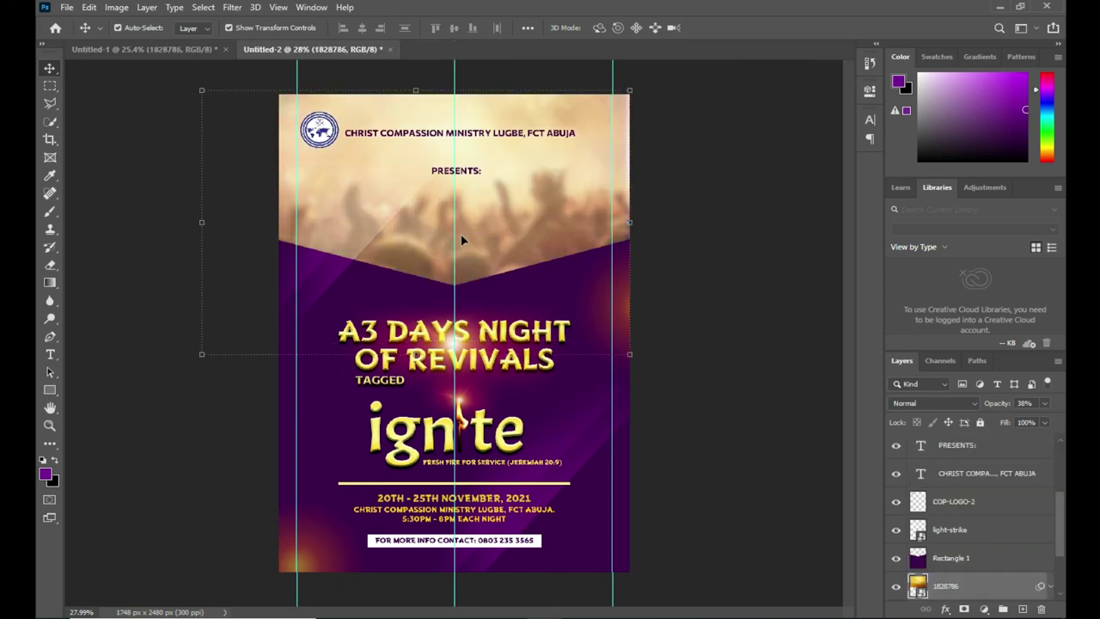
mouse_move(534, 220)
left_mouse_down()
mouse_move(534, 186)
mouse_move(539, 193)
left_mouse_up()
Change the 1828786 layer's blend mode so it tints the crowd header
scroll(981, 552, "down", 2)
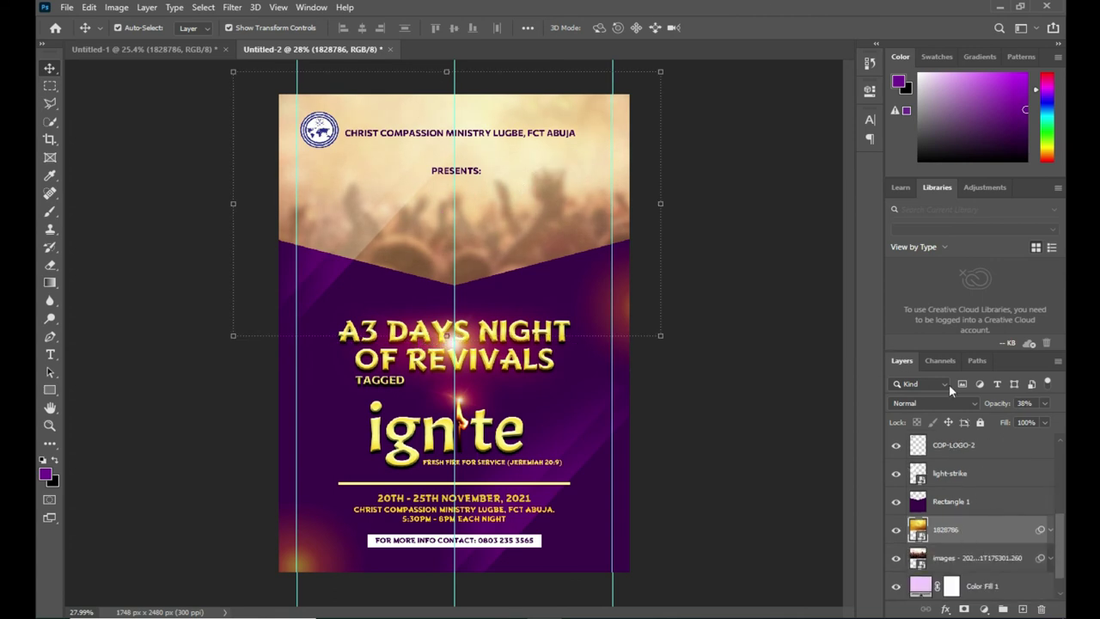
left_click(938, 403)
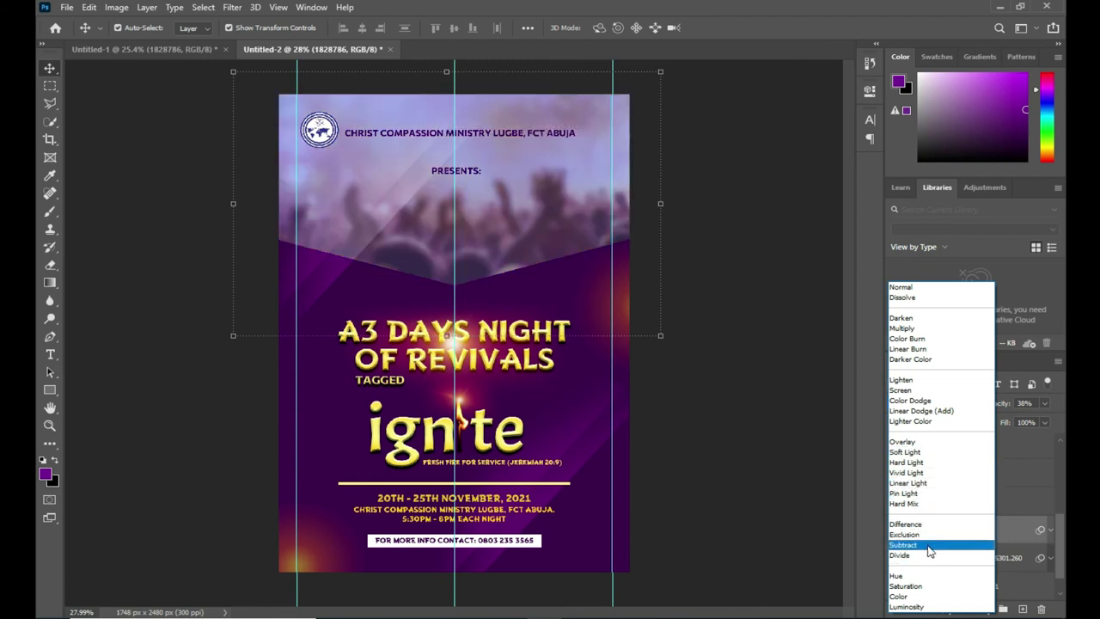
left_click(914, 443)
Compare the blend settings of the 1828786 and background photo layers, then return to Untitled-1
left_click(782, 338)
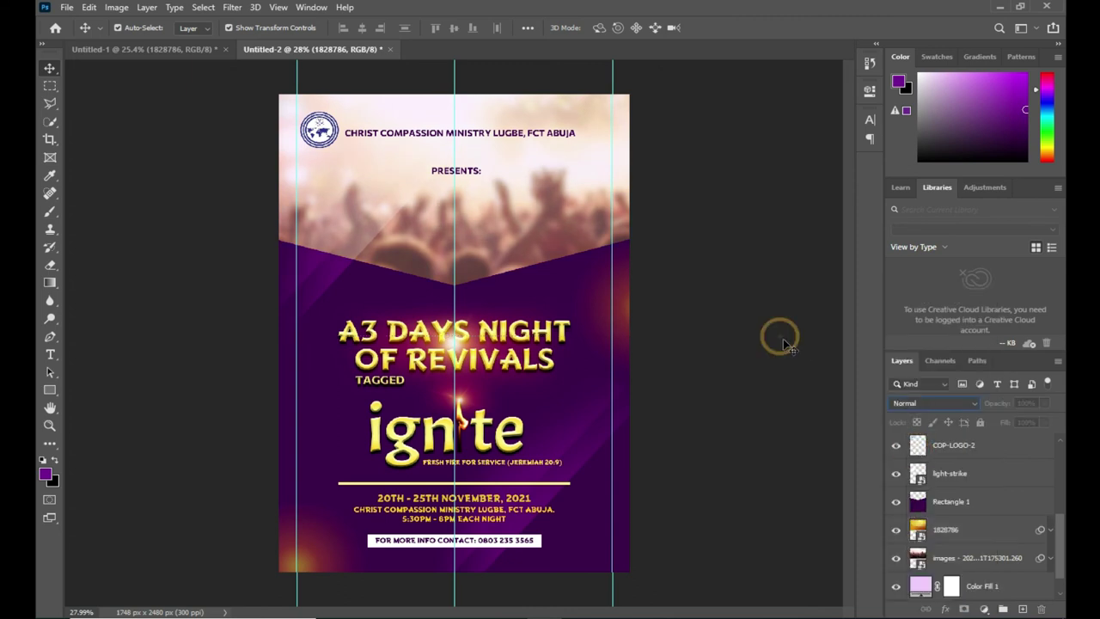
left_click(956, 530)
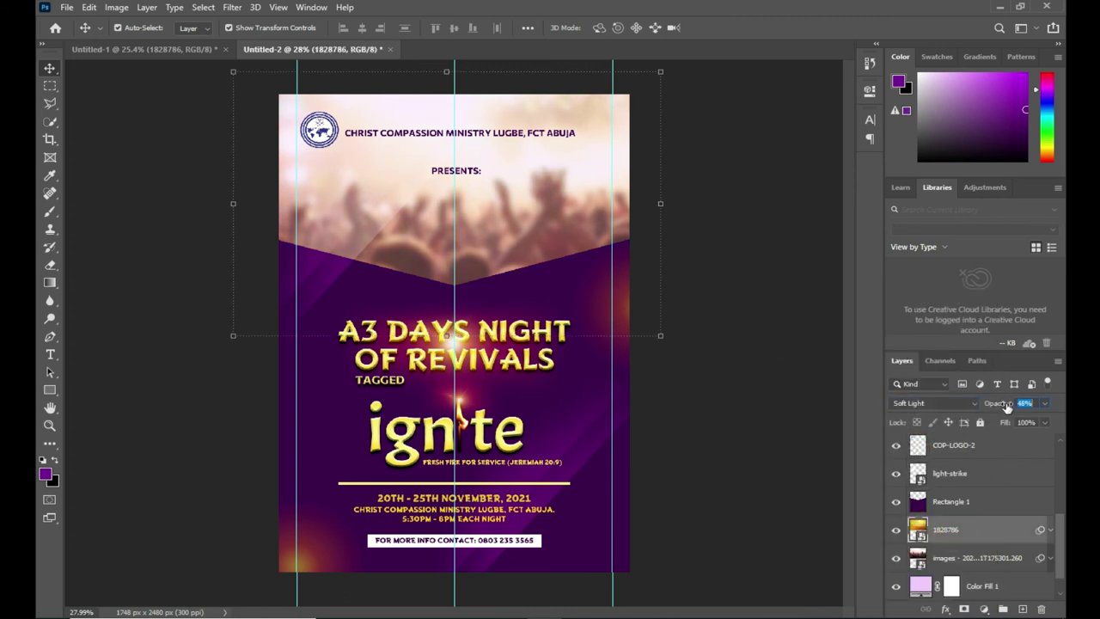
left_click(960, 559)
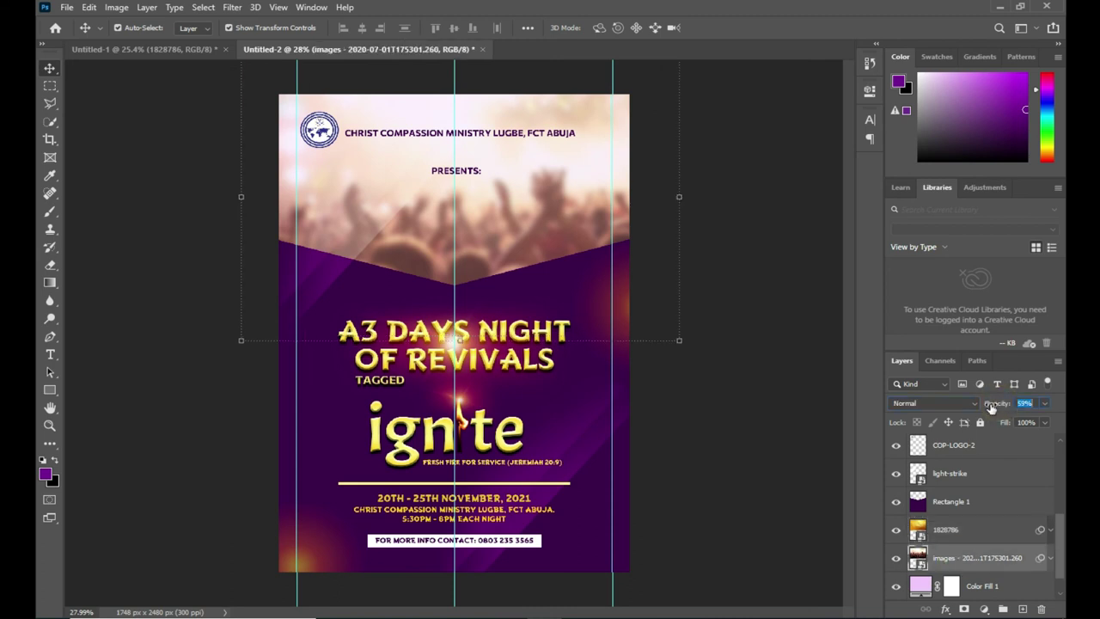
left_click(963, 528)
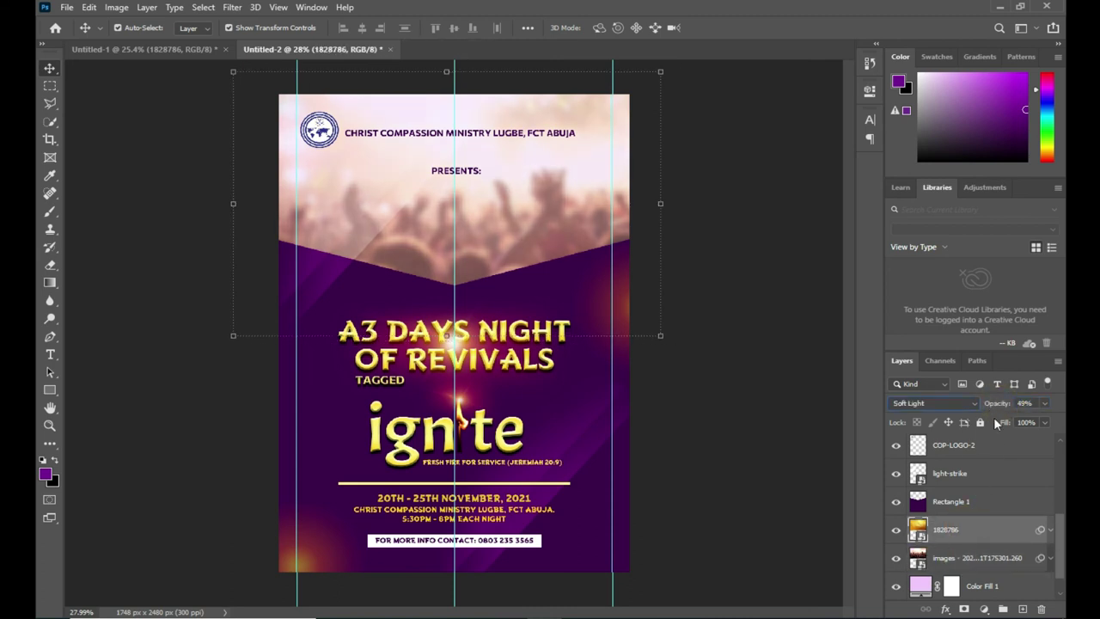
left_click(799, 381)
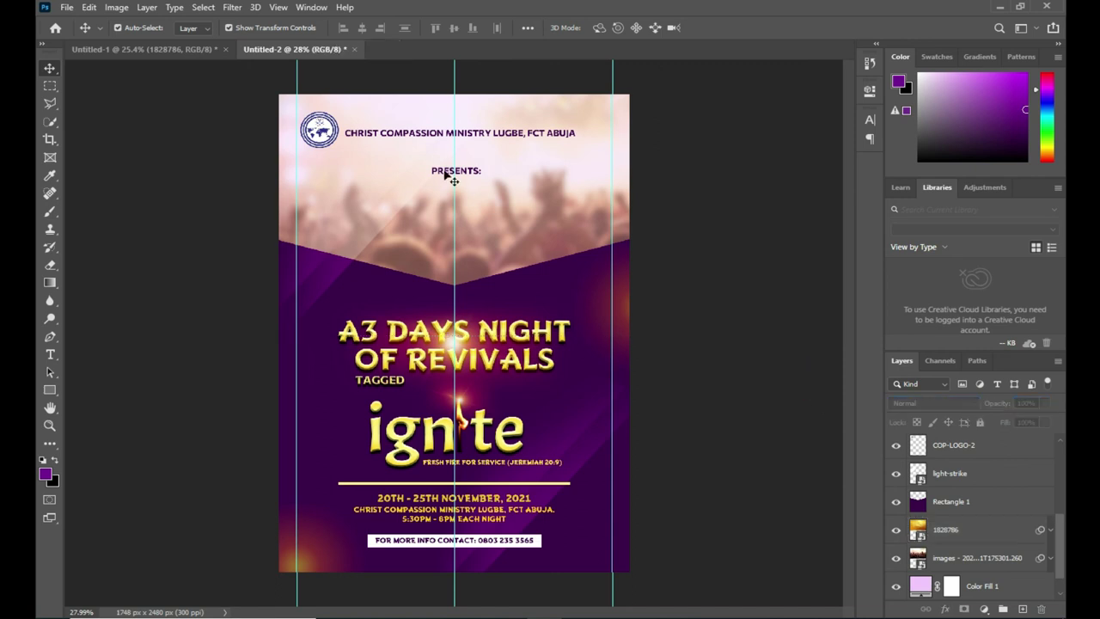
left_click(142, 49)
Hide the 1828786, Layer 2 and sun glow layers, and drag the first portrait into the flyer's upper left
left_click(896, 447)
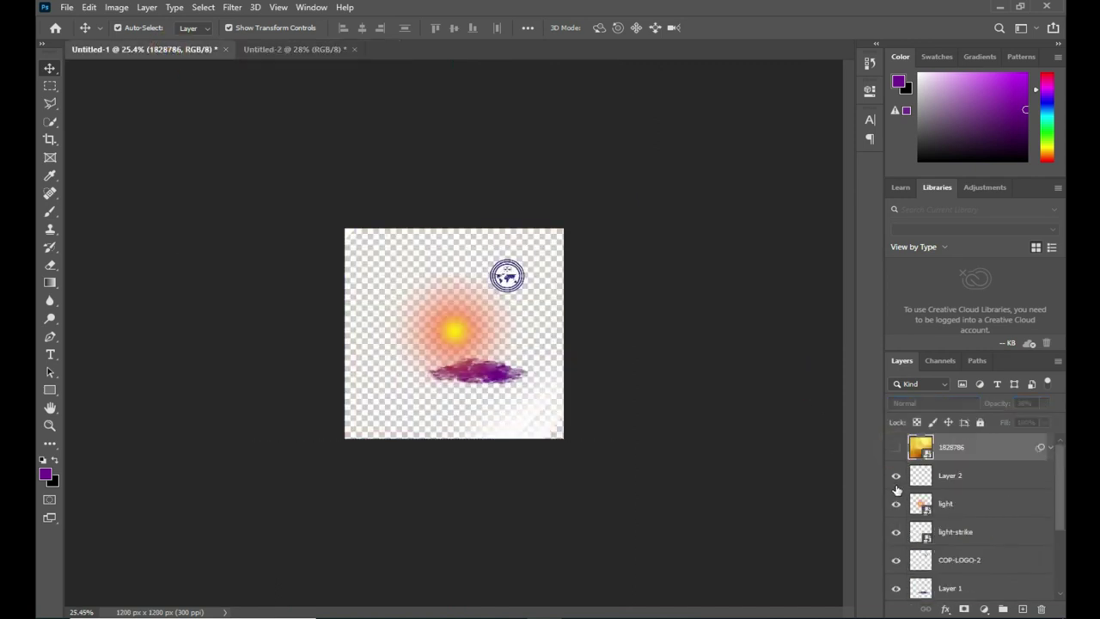
left_click(897, 477)
left_click(897, 504)
scroll(894, 506, "down", 2)
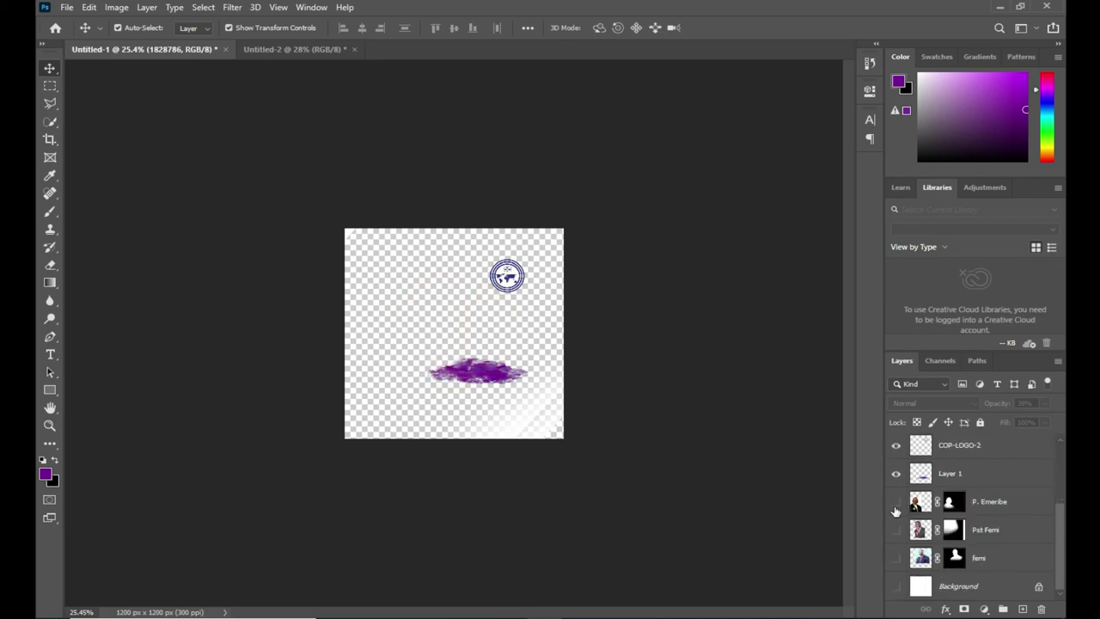
left_click(894, 502)
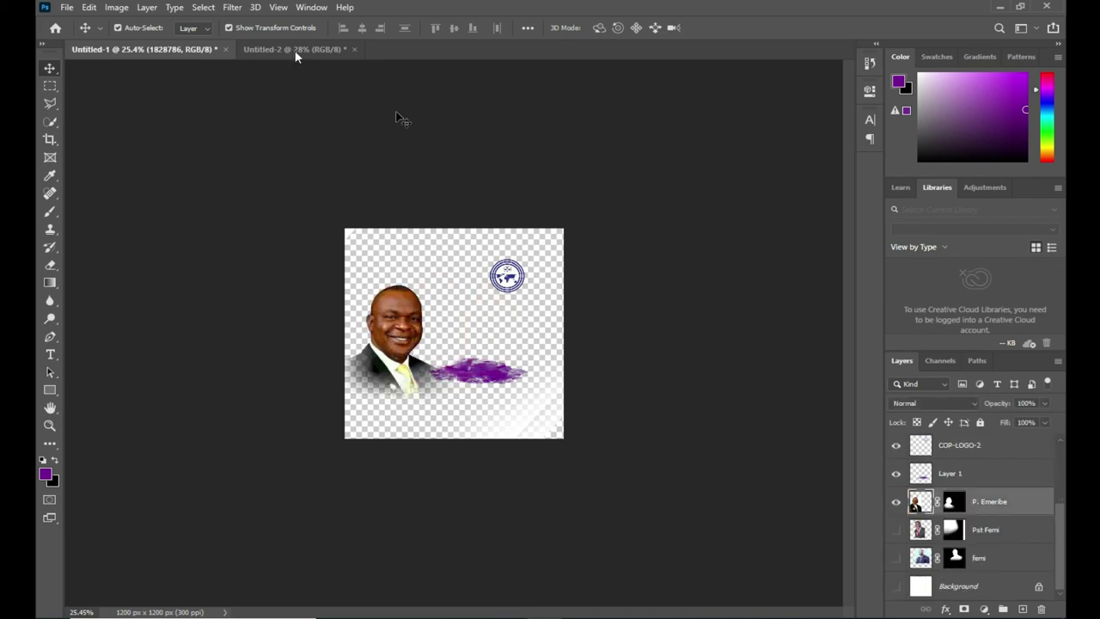
scroll(421, 278, "up", 1)
mouse_move(372, 311)
left_mouse_down()
mouse_move(299, 54)
mouse_move(307, 83)
left_mouse_up()
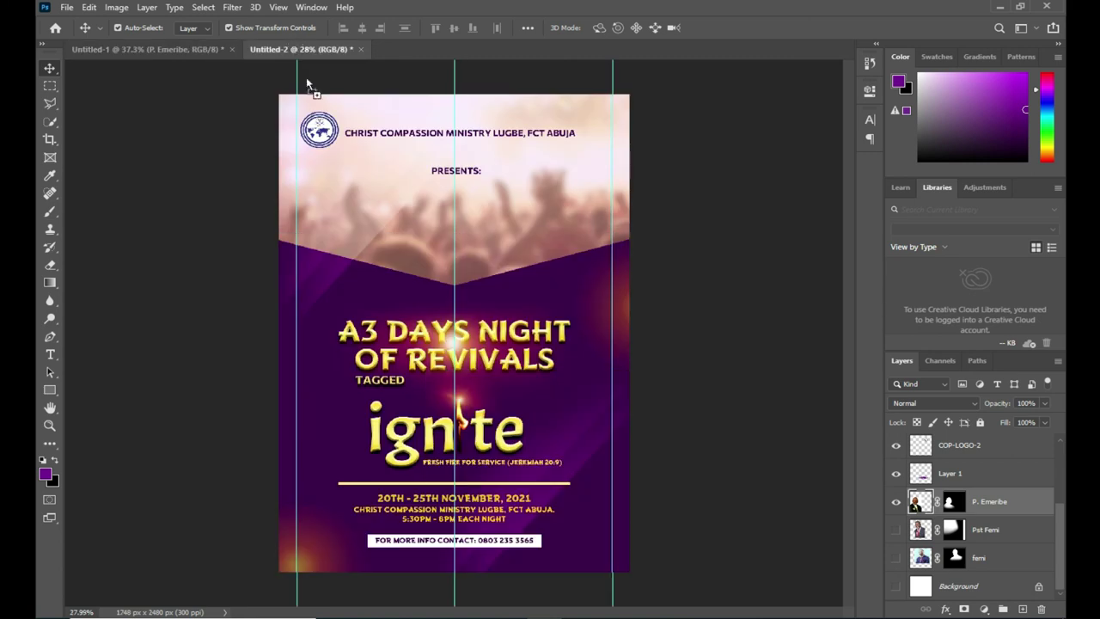
left_click_drag(400, 226, 387, 239)
Bring the middle pastor's portrait into the flyer beside the first, stacked behind it
left_click(161, 49)
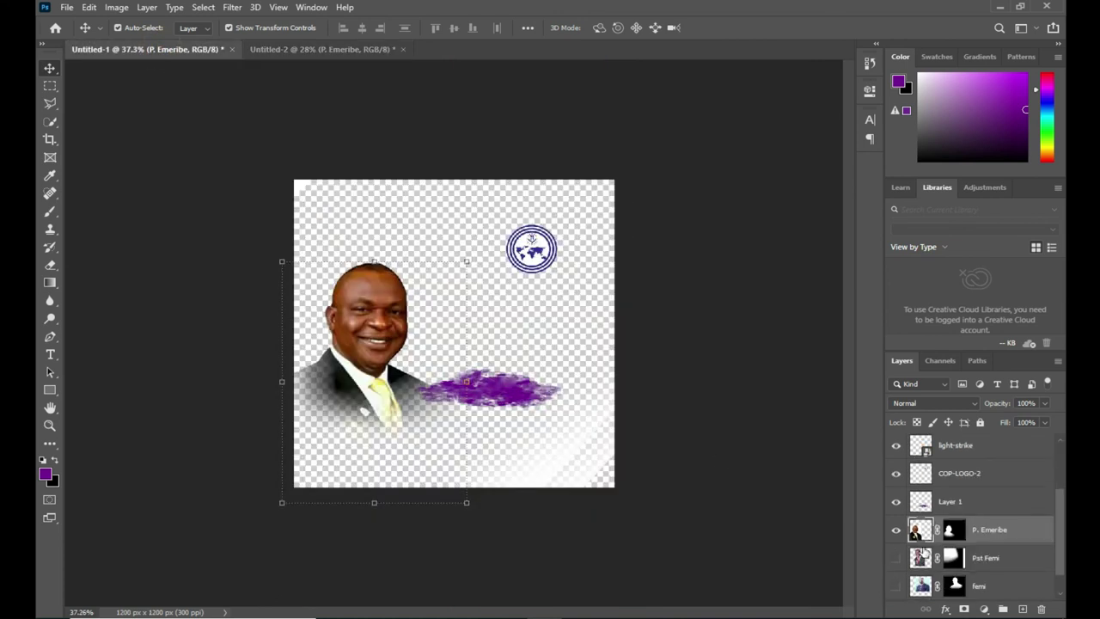
left_click(896, 530)
left_click(895, 558)
left_click(896, 586)
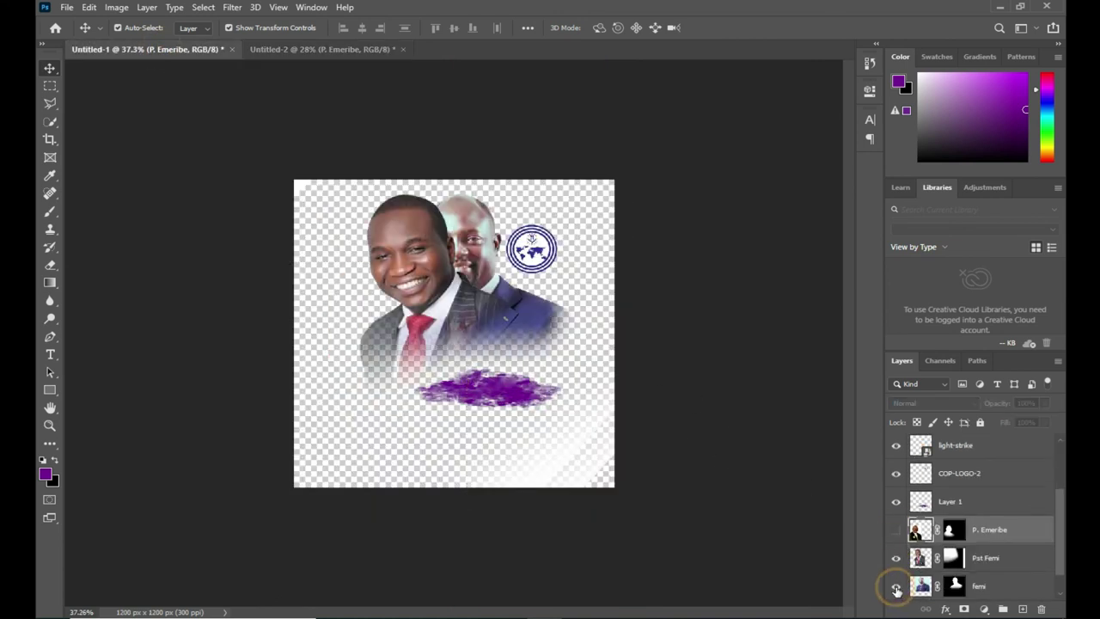
left_click(896, 557)
left_click_drag(479, 247, 357, 58)
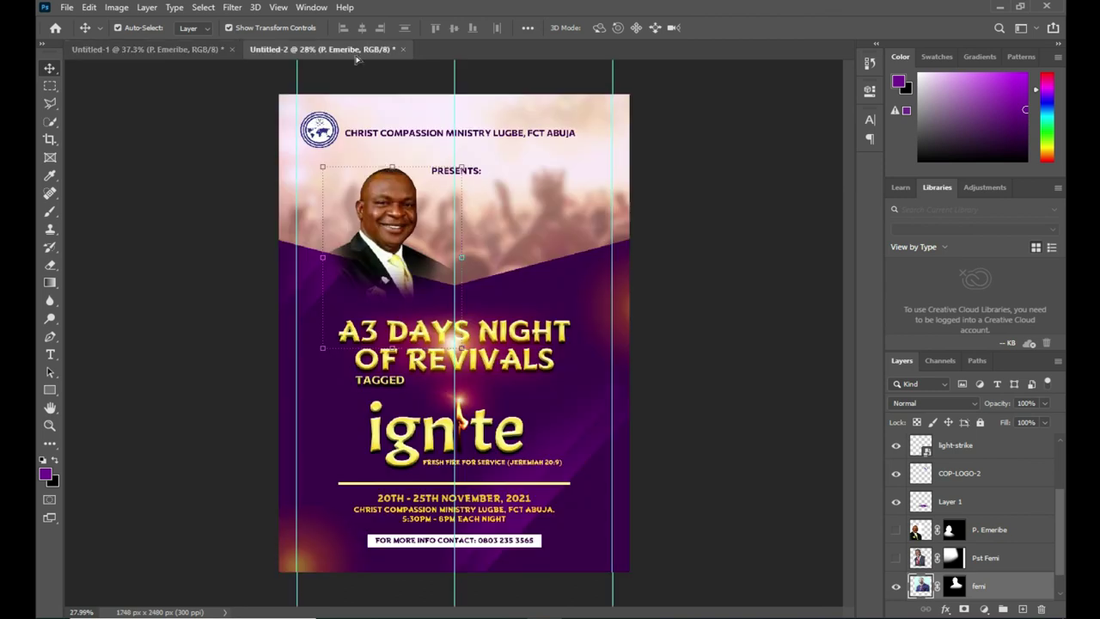
left_click_drag(473, 248, 484, 240)
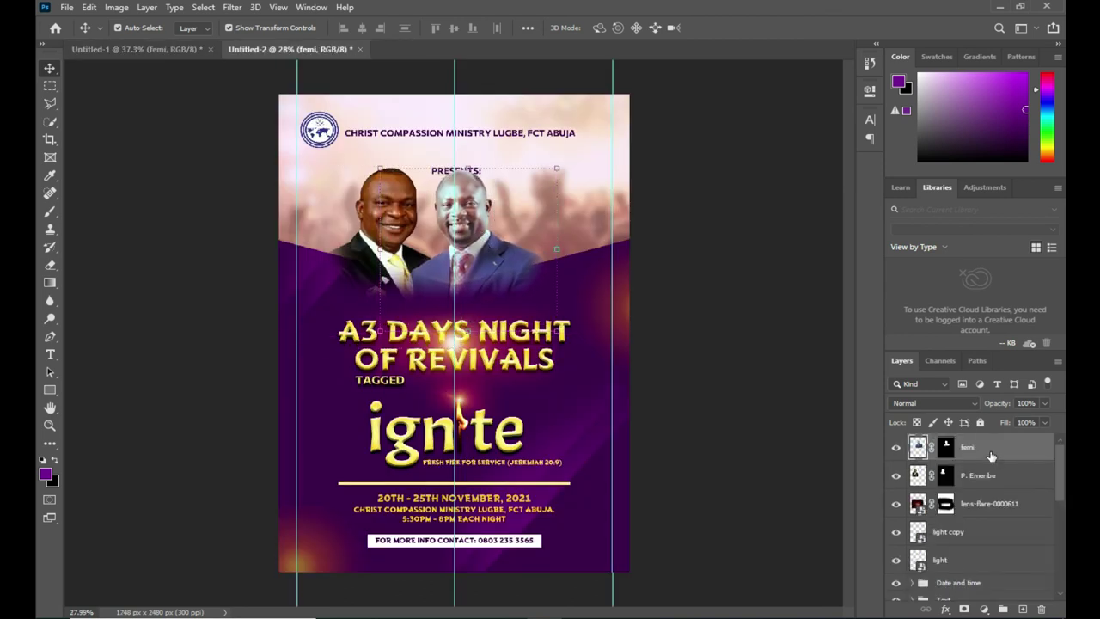
left_click_drag(991, 454, 988, 485)
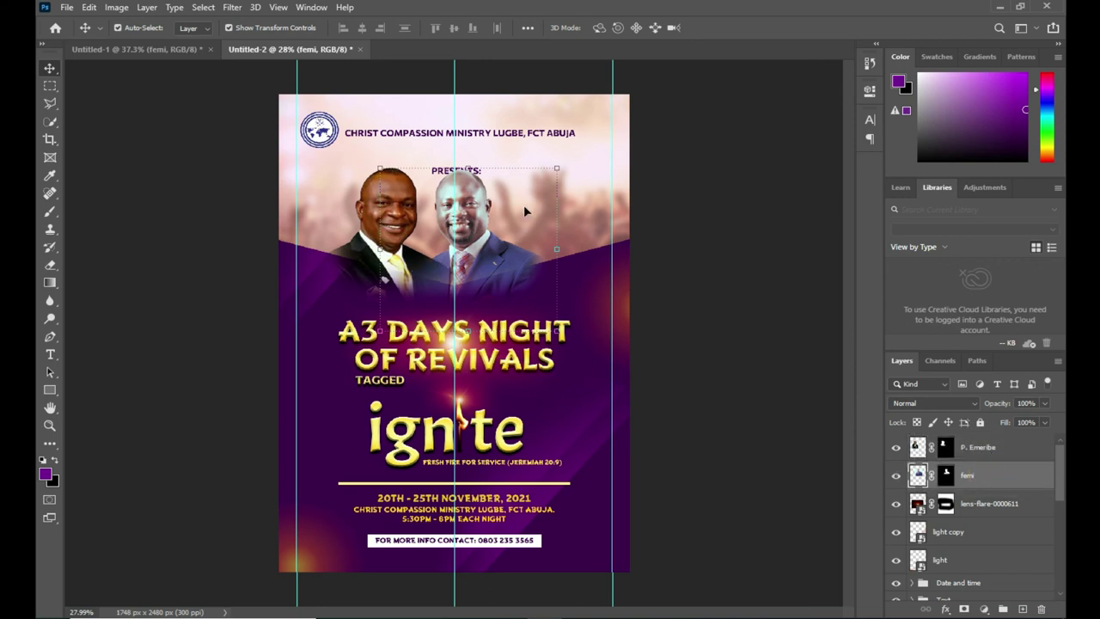
scroll(474, 212, "up", 2)
left_click_drag(474, 211, 465, 224)
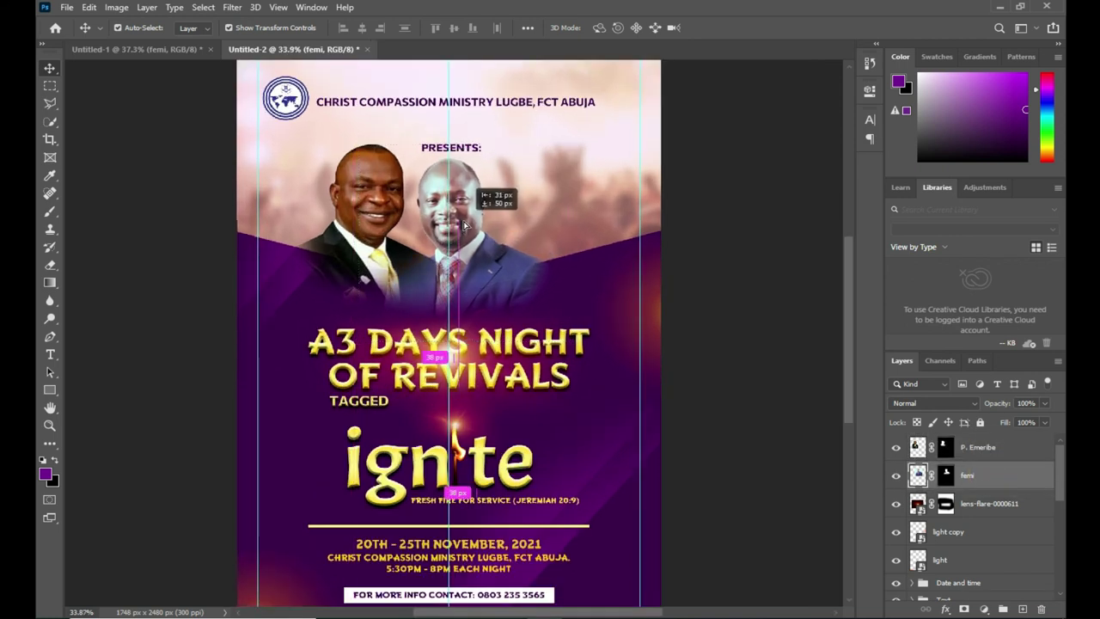
left_click_drag(465, 224, 465, 224)
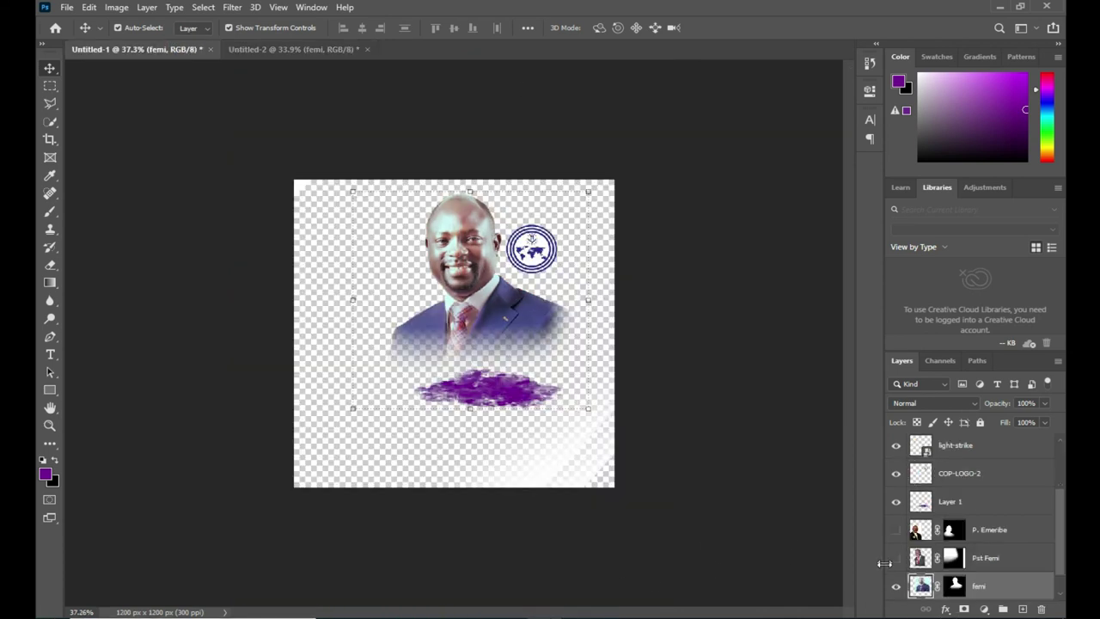
Place the third portrait on the flyer's right and nudge PRESENTS: and the left portrait
left_click(897, 585)
left_click(897, 558)
mouse_move(417, 253)
left_mouse_down()
mouse_move(315, 59)
mouse_move(365, 131)
left_mouse_up()
mouse_move(533, 199)
left_mouse_down()
mouse_move(521, 160)
mouse_move(563, 225)
mouse_move(556, 234)
left_mouse_up()
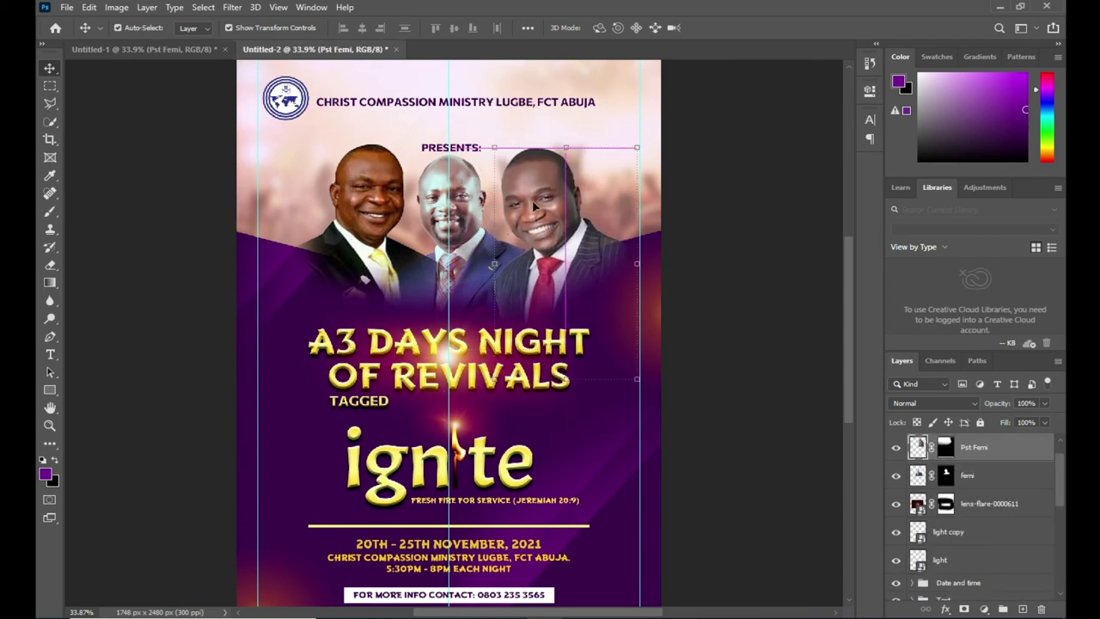
left_click_drag(461, 148, 462, 140)
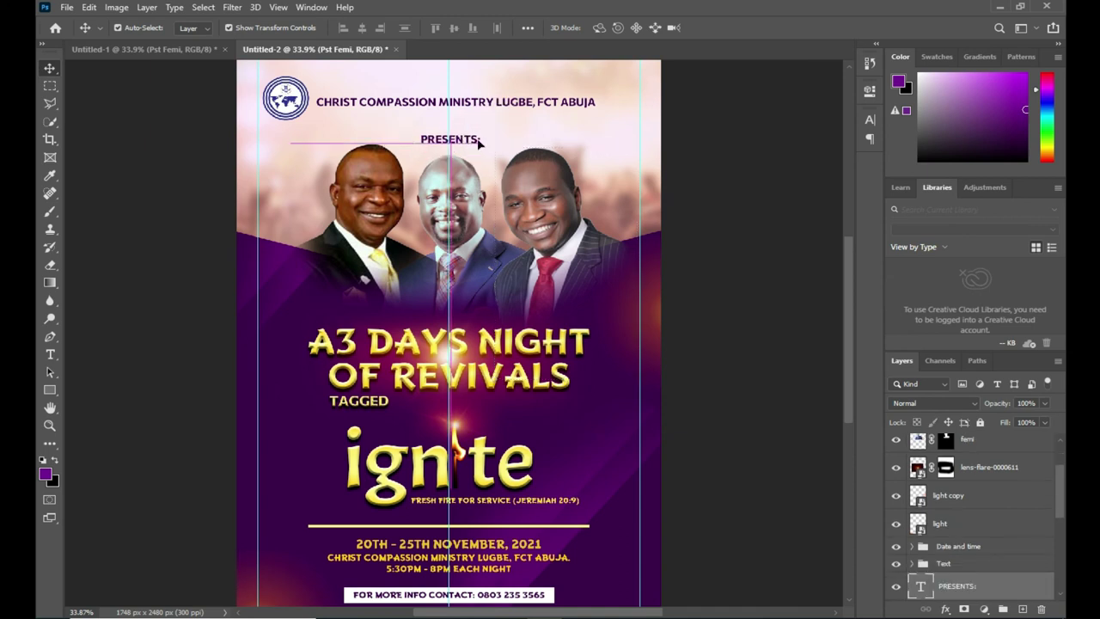
left_click_drag(368, 188, 372, 194)
Deselect the left portrait and remove the vertical guides from the canvas
scroll(768, 187, "down", 2)
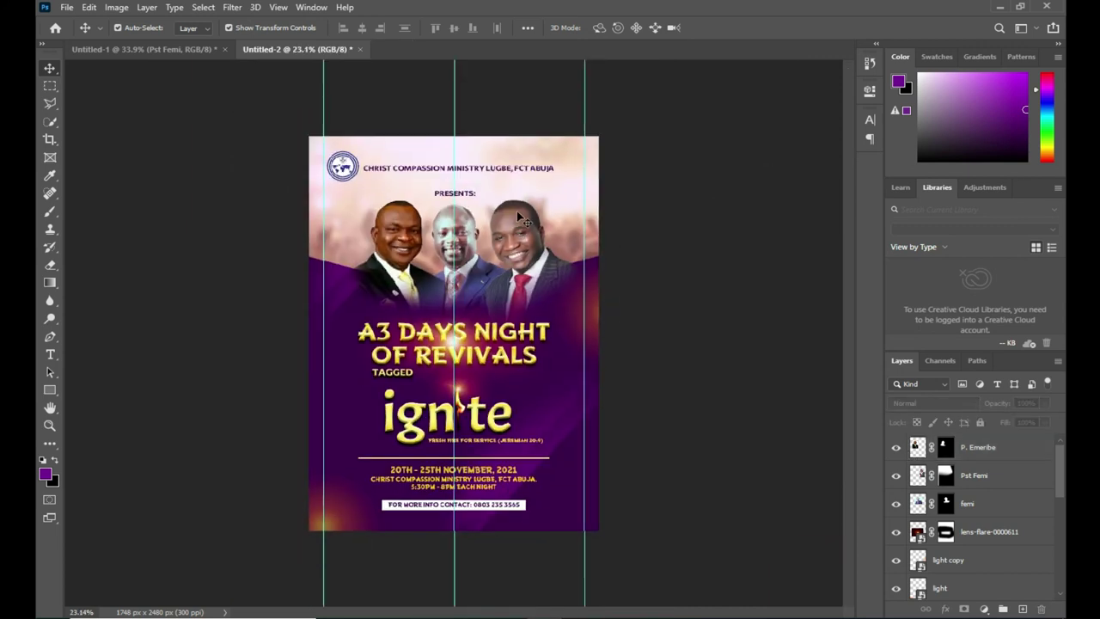
scroll(768, 188, "up", 1)
left_click(728, 236)
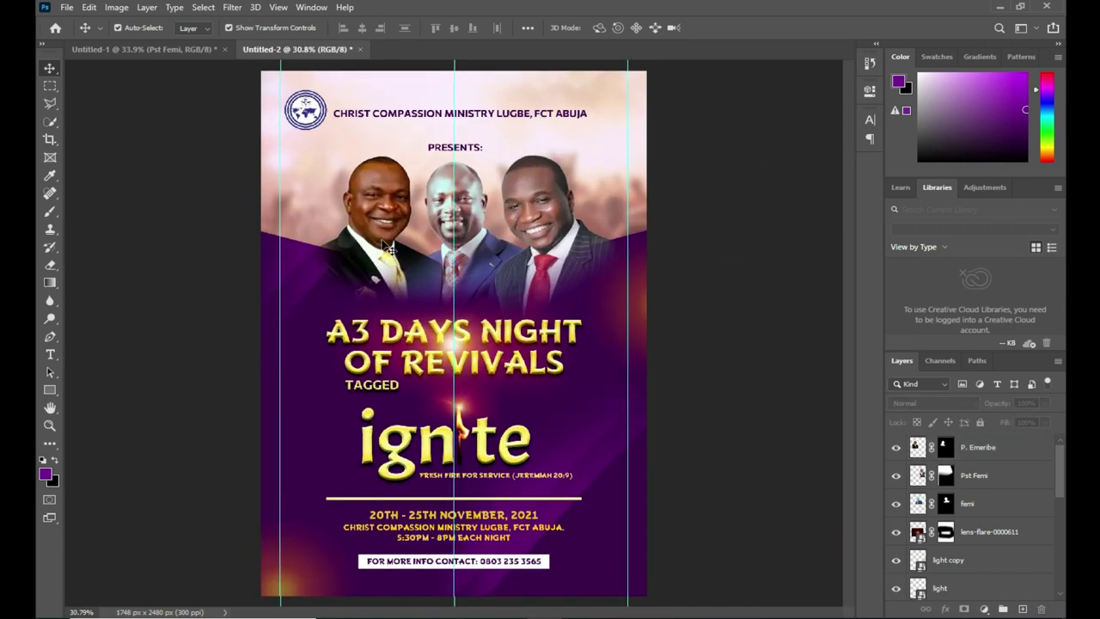
scroll(388, 248, "up", 1)
mouse_move(456, 260)
left_mouse_down()
mouse_move(319, 245)
mouse_move(256, 282)
mouse_move(239, 315)
left_mouse_up()
left_click_drag(633, 313, 52, 308)
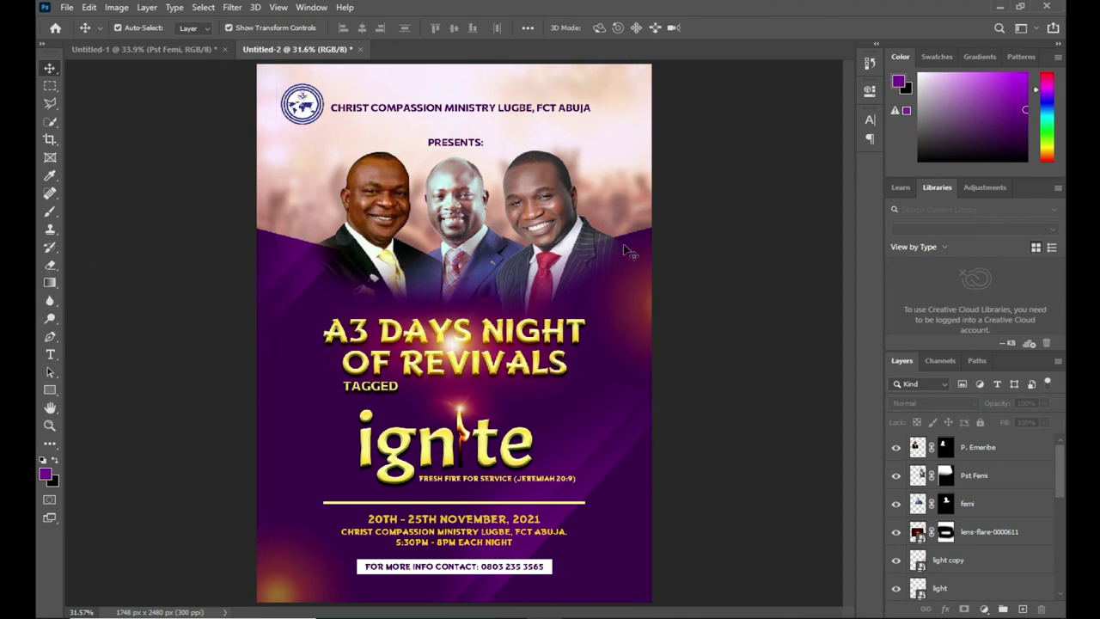
Widen the gold line under ignite symmetrically with Free Transform
scroll(593, 237, "down", 1)
scroll(541, 225, "down", 1)
scroll(526, 224, "up", 1)
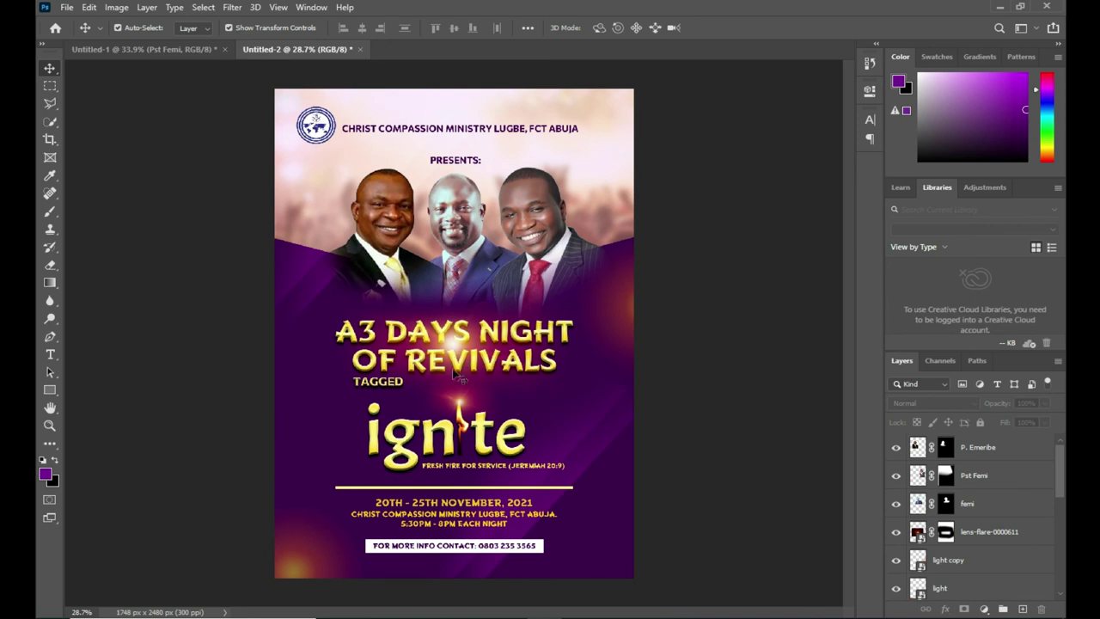
left_click(561, 487)
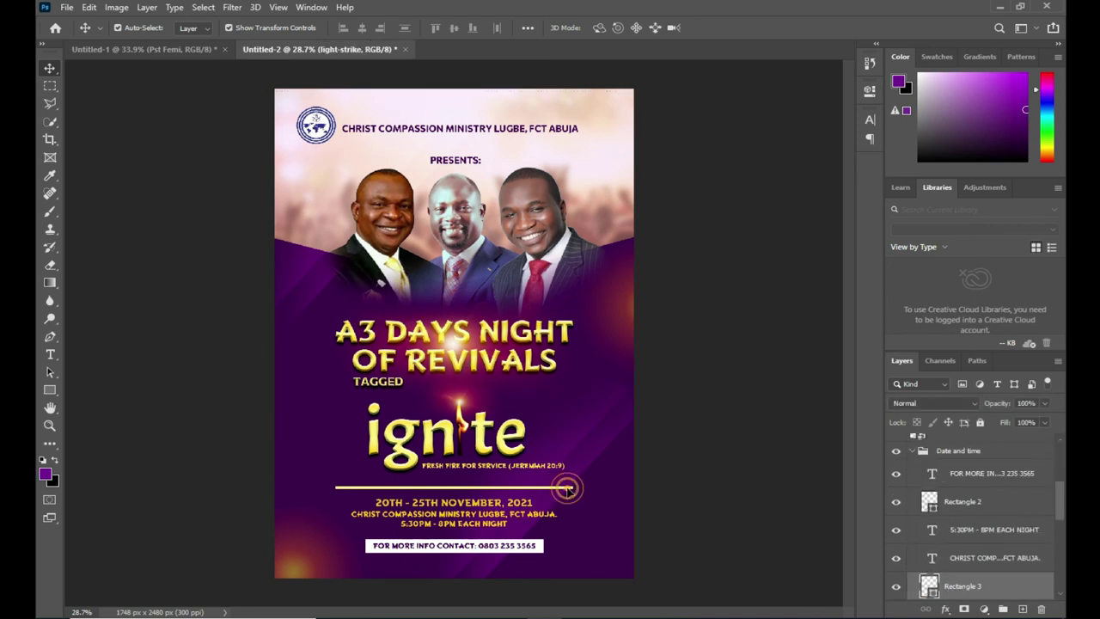
key("ctrl+t")
left_click_drag(586, 490, 613, 489)
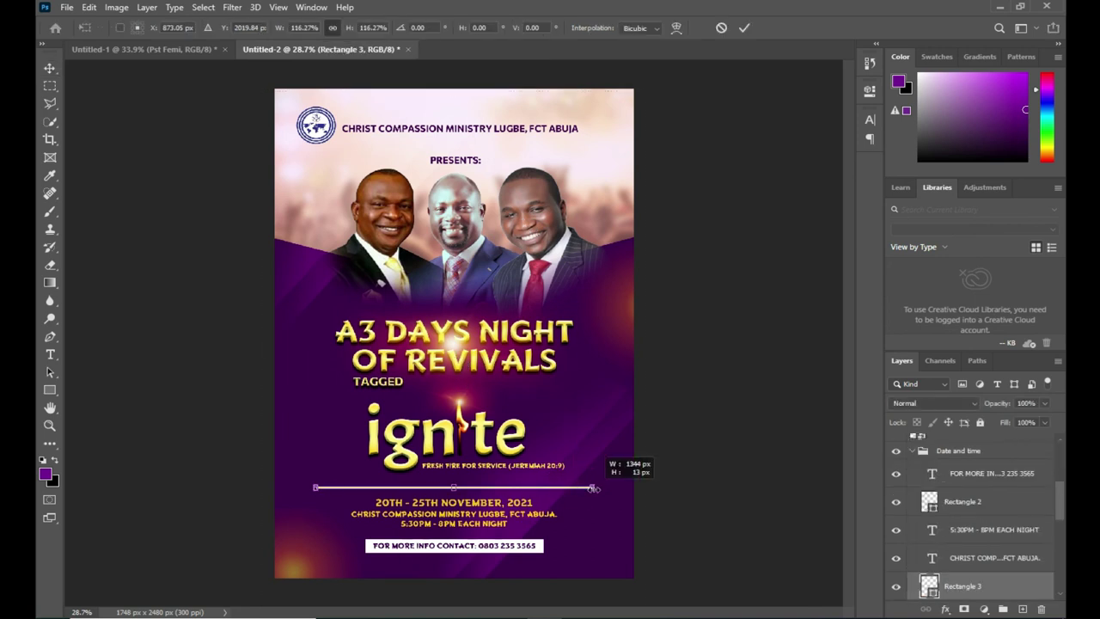
left_click(746, 29)
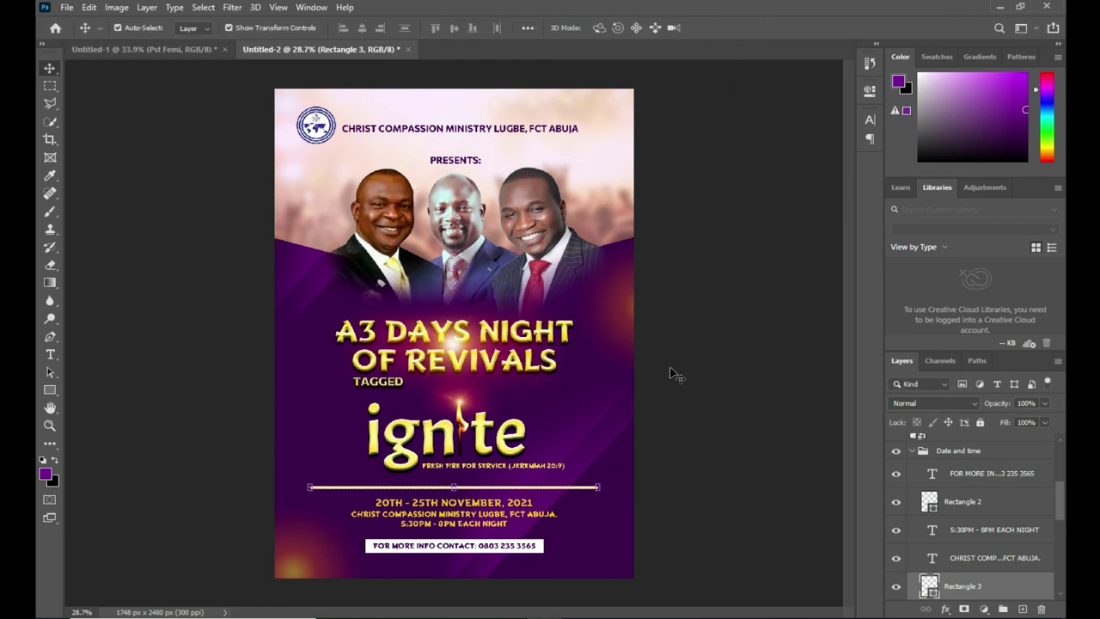
Resize the title text group to about 114% and commit
left_click(913, 451)
scroll(968, 466, "up", 1)
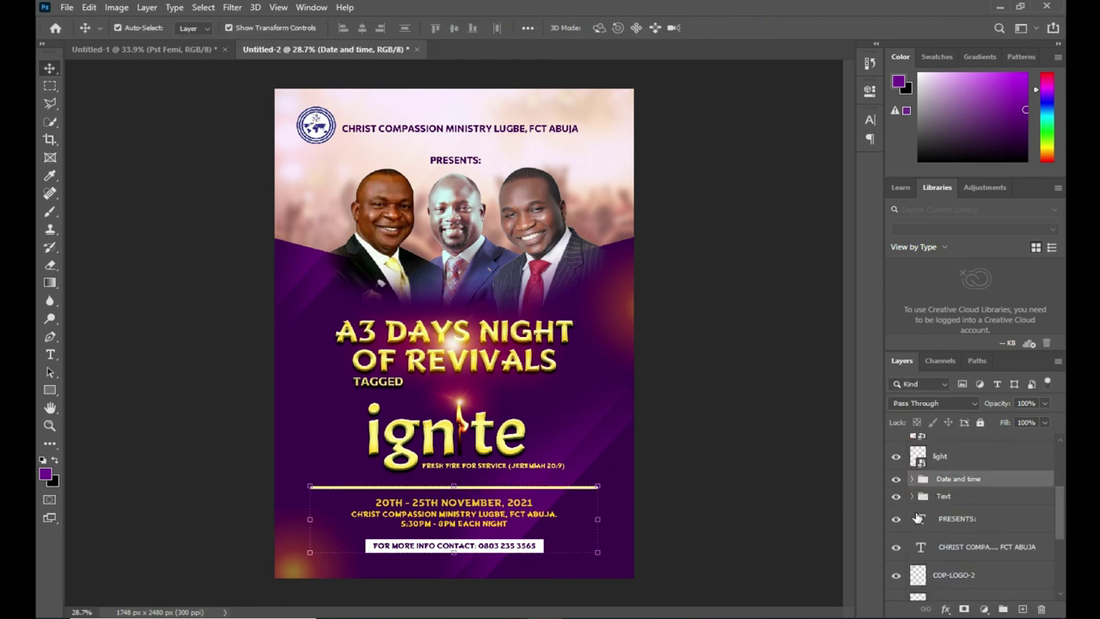
left_click(943, 496)
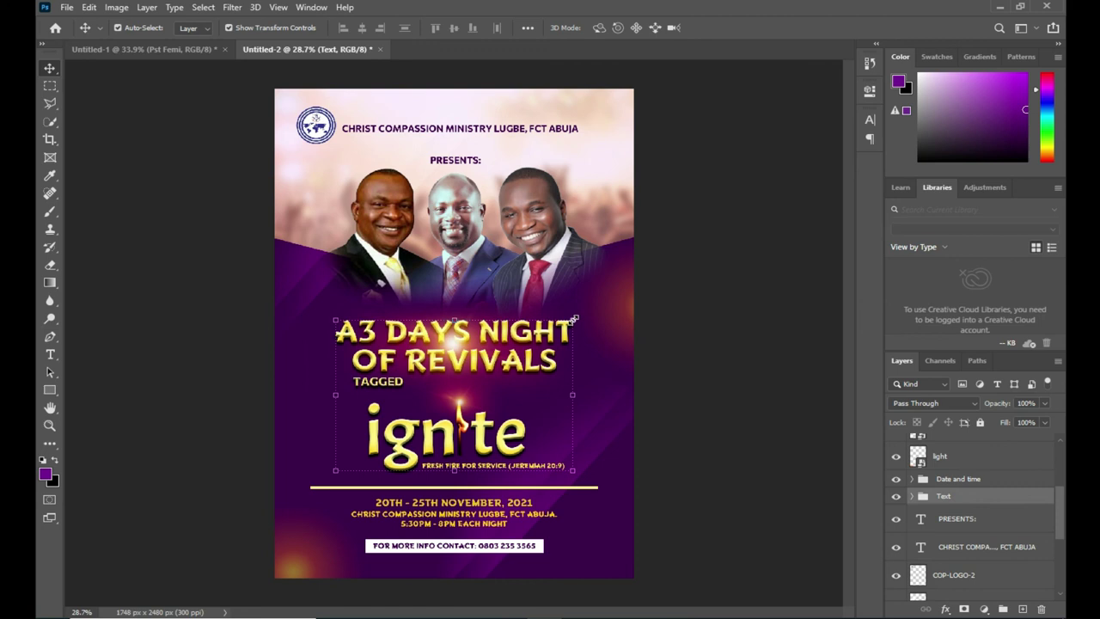
left_click_drag(574, 319, 593, 303)
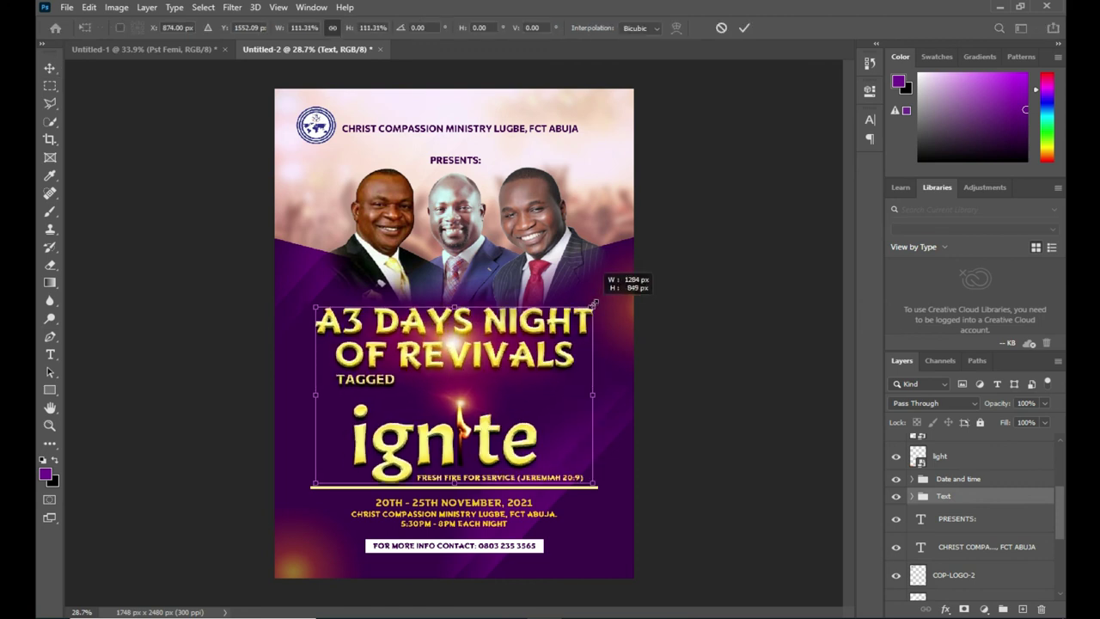
left_click_drag(594, 303, 590, 309)
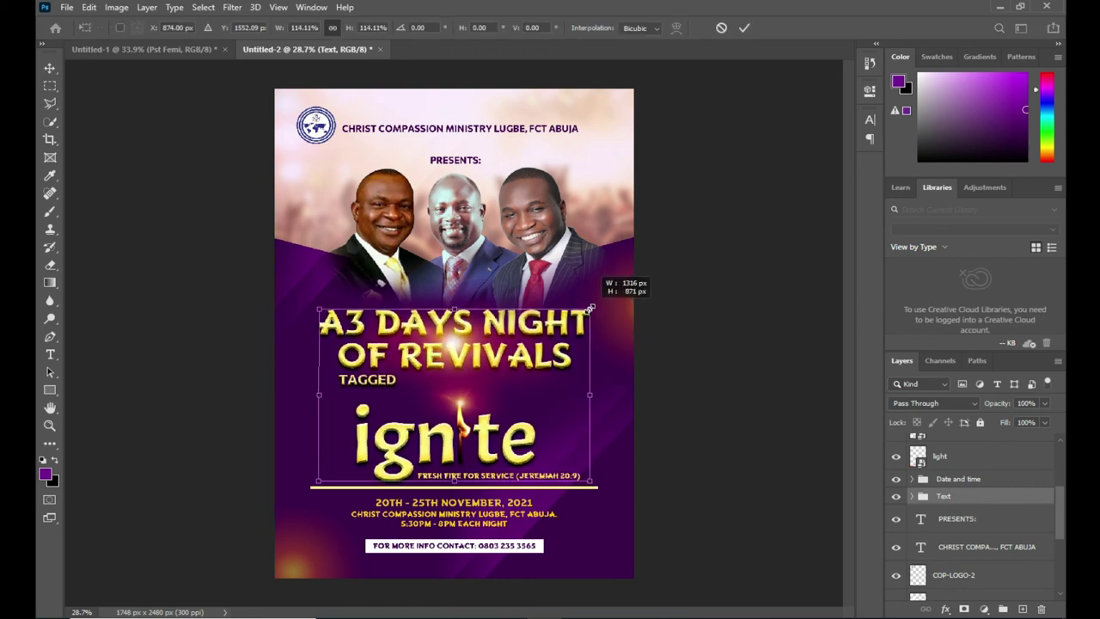
left_click(745, 27)
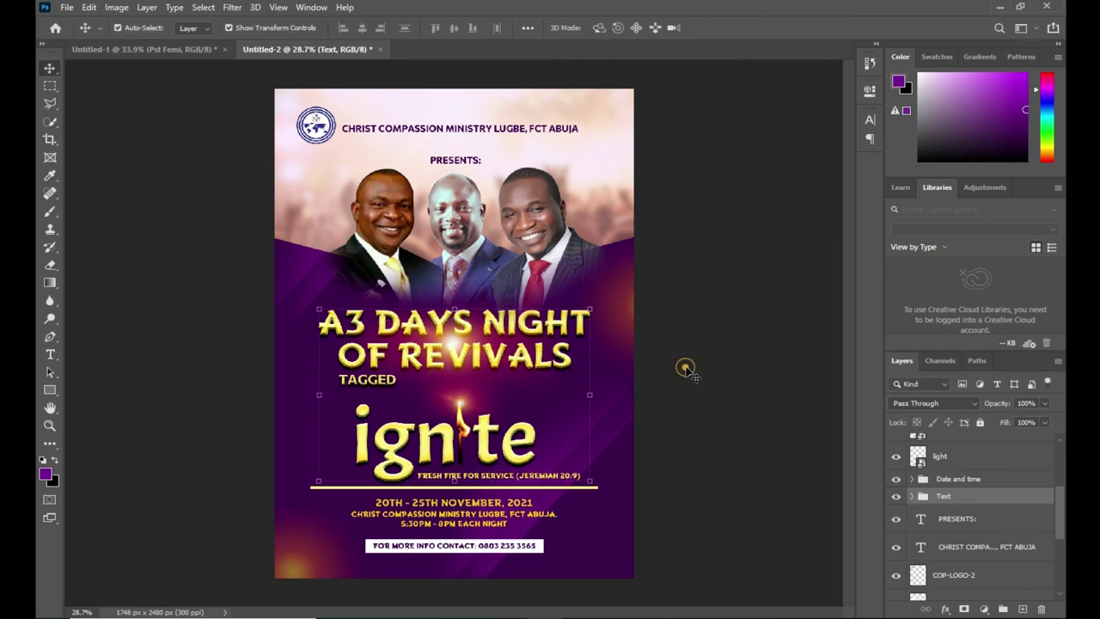
Nudge the Date and time group down slightly with the arrow key
left_click(595, 488)
left_click(897, 451)
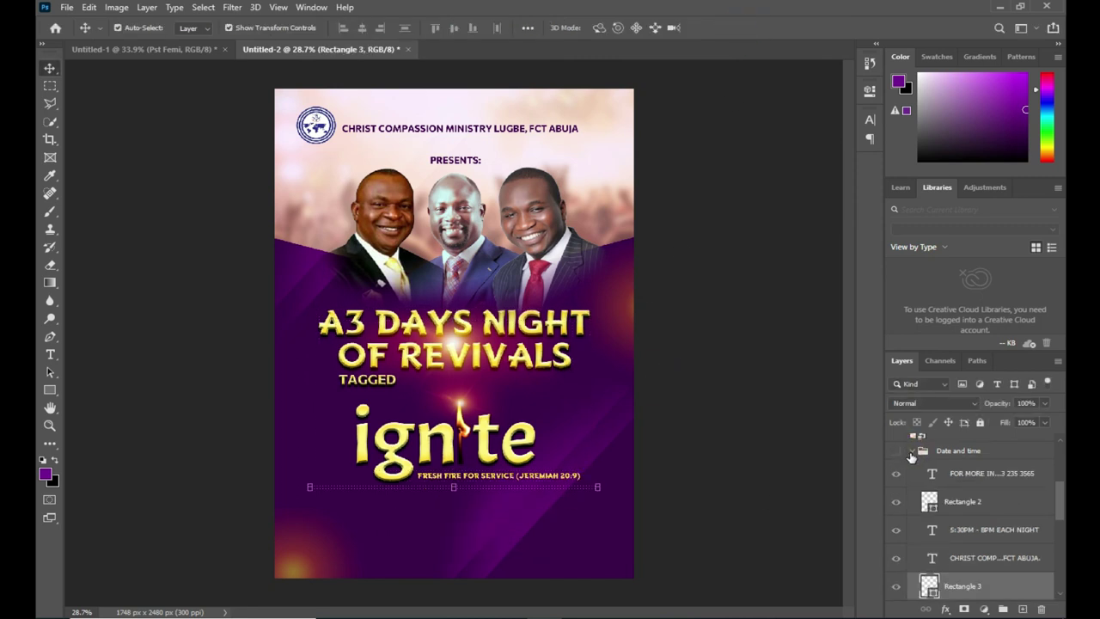
left_click(912, 450)
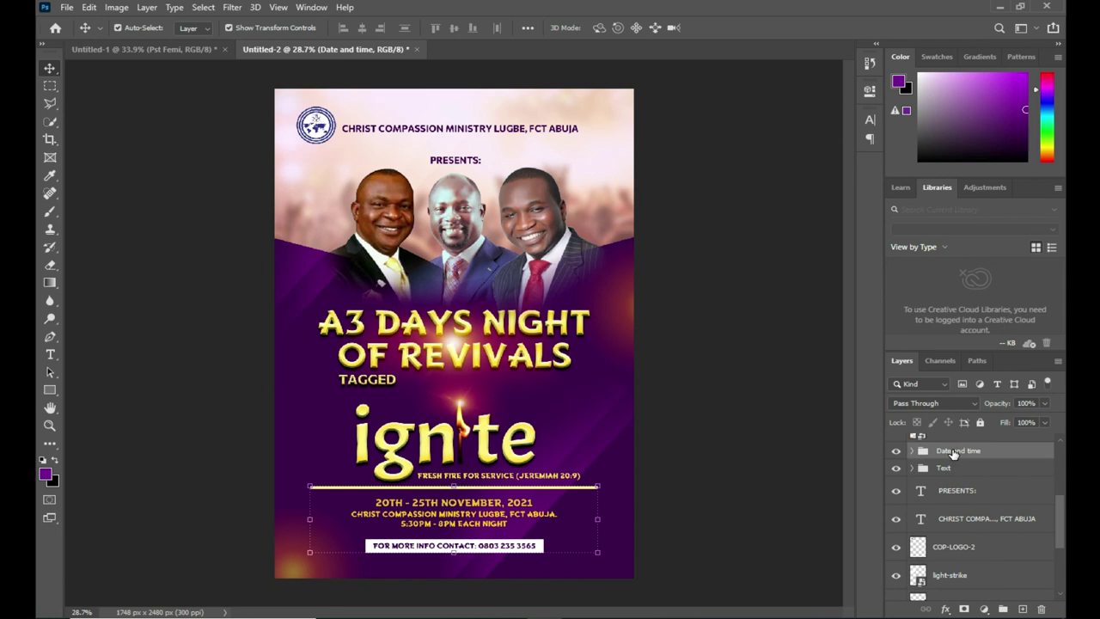
key("Down")
key("Down")
key("Down")
key("Down")
key("Down")
key("Down")
key("Down")
key("Down")
key("Down")
key("Down")
key("Down")
key("Down")
left_click(717, 361)
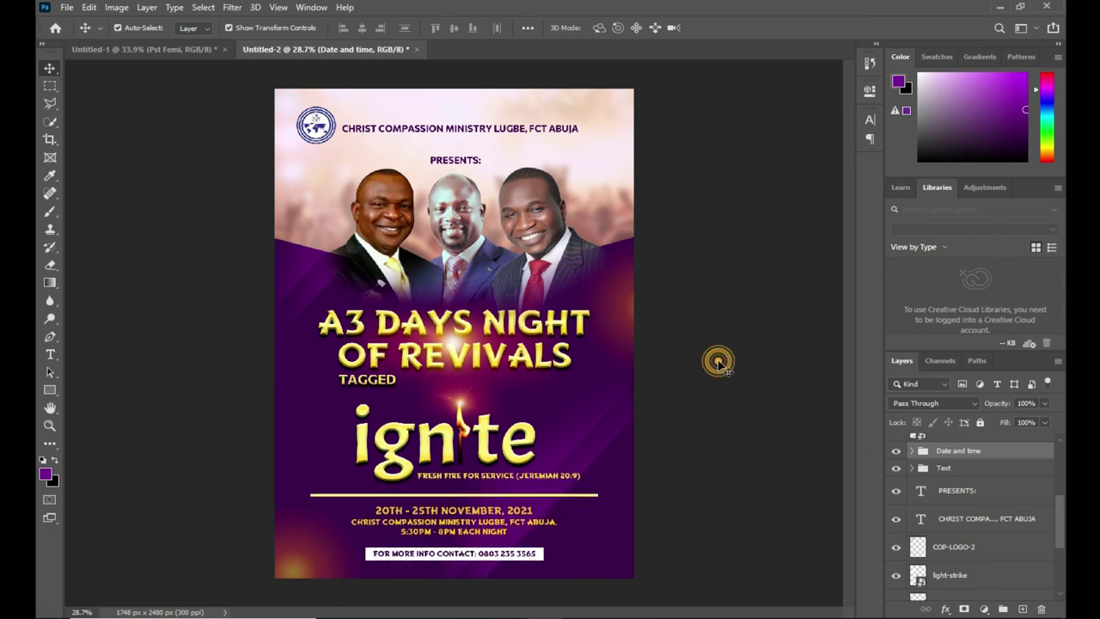
scroll(500, 351, "up", 1)
left_click(448, 340)
Shift the lens flare glow slightly right and nudge PRESENTS: up
left_click_drag(448, 339, 454, 340)
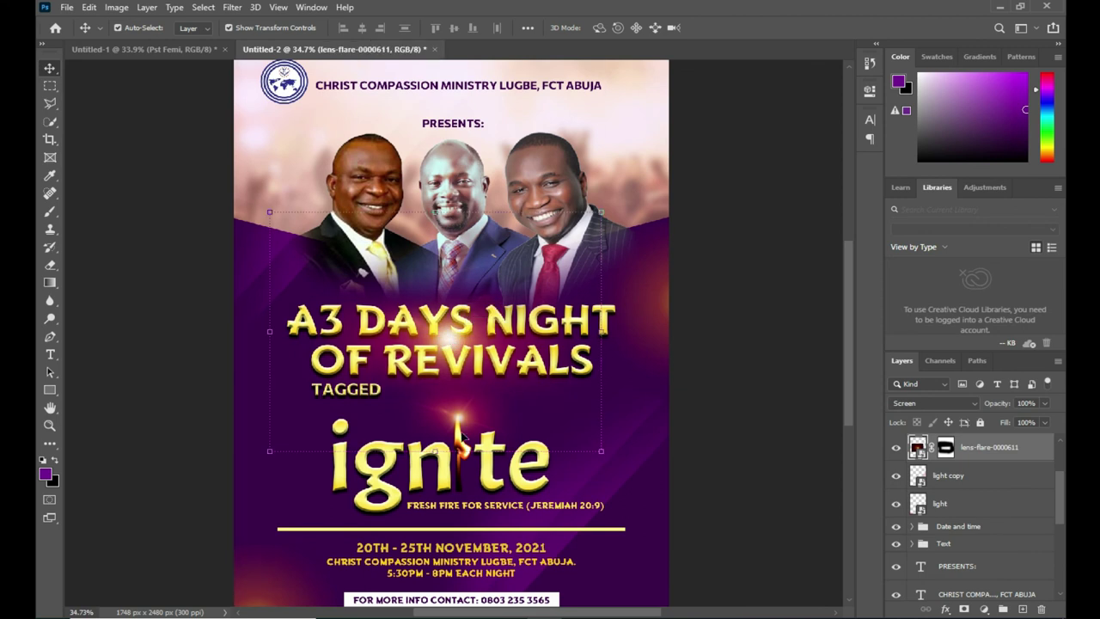
scroll(726, 335, "down", 2)
scroll(745, 299, "down", 2)
left_click(674, 200)
scroll(674, 199, "up", 1)
left_click(456, 124)
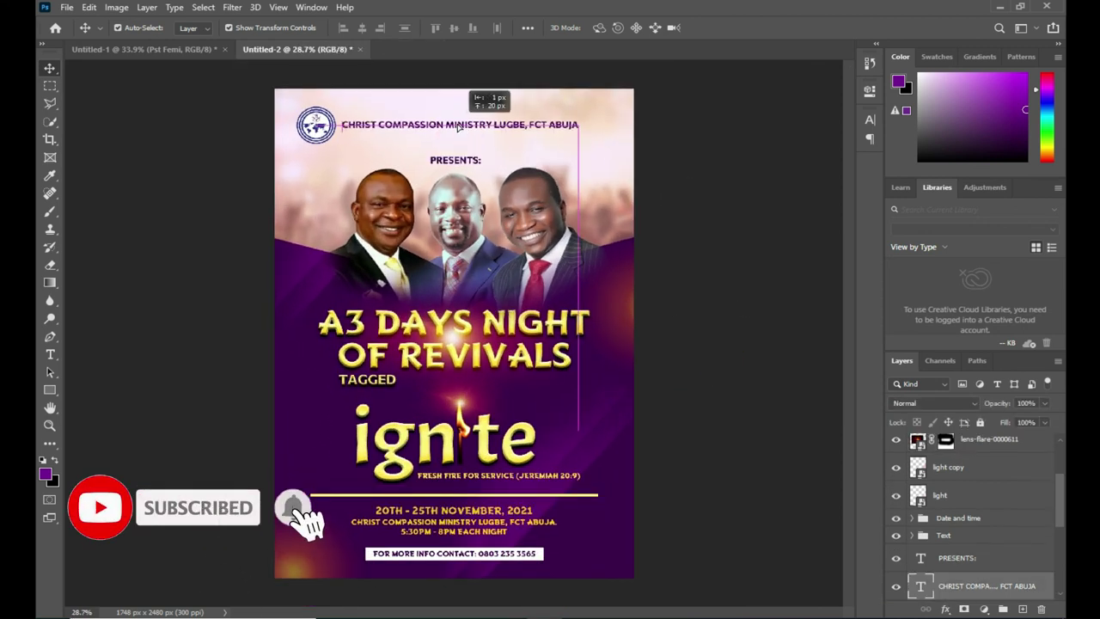
left_click_drag(467, 165, 464, 158)
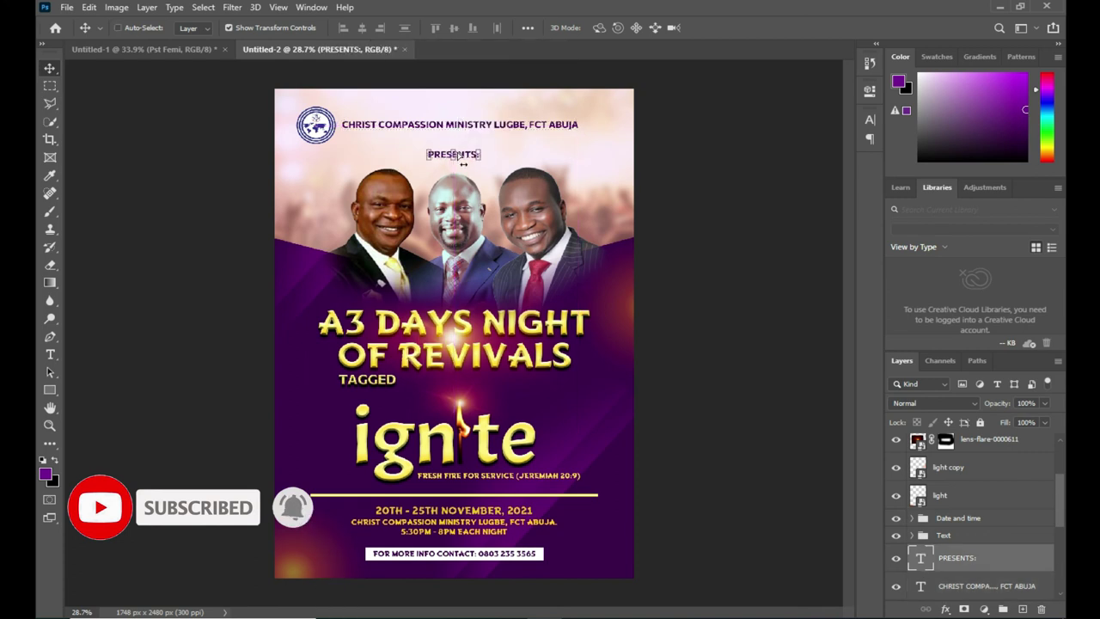
Centre the ministry name horizontally on the canvas, shifting it slightly left afterwards
key("ctrl+a")
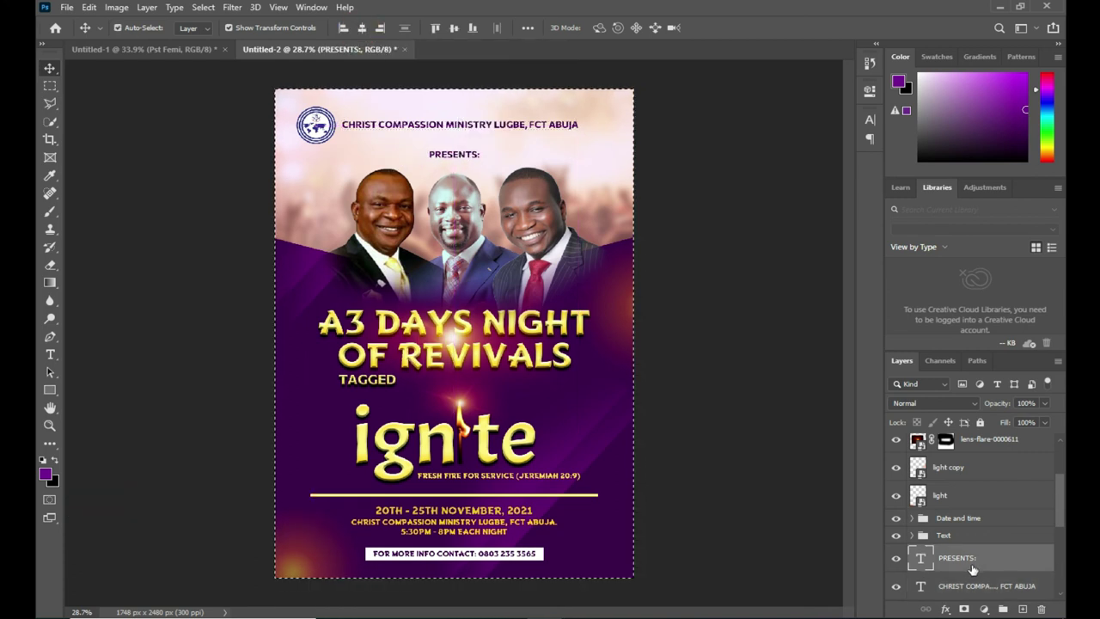
scroll(970, 559, "down", 1)
left_click(969, 560)
left_click(362, 27)
left_click_drag(335, 129, 327, 129)
key("ctrl+d")
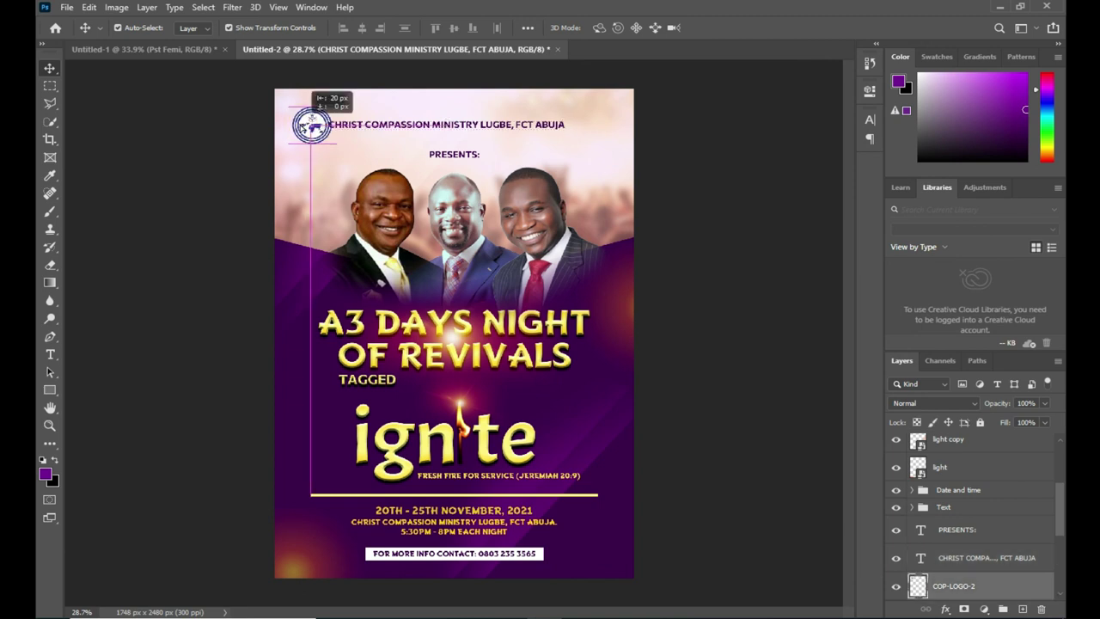
Move the logo slightly left and the ministry name slightly right
left_click_drag(306, 127, 296, 127)
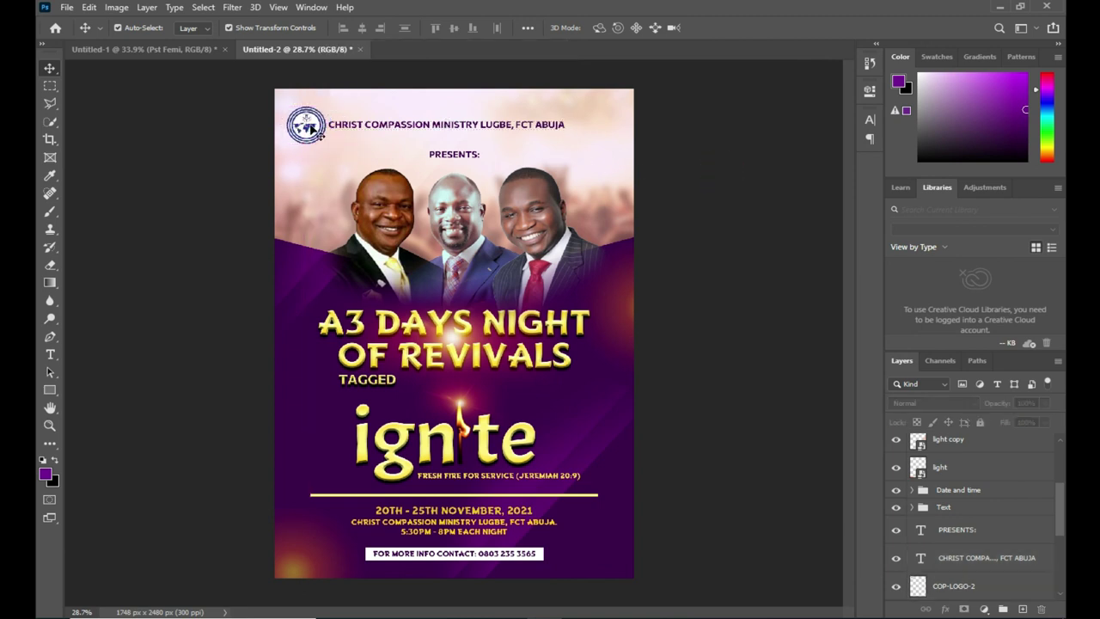
left_click_drag(464, 127, 467, 126)
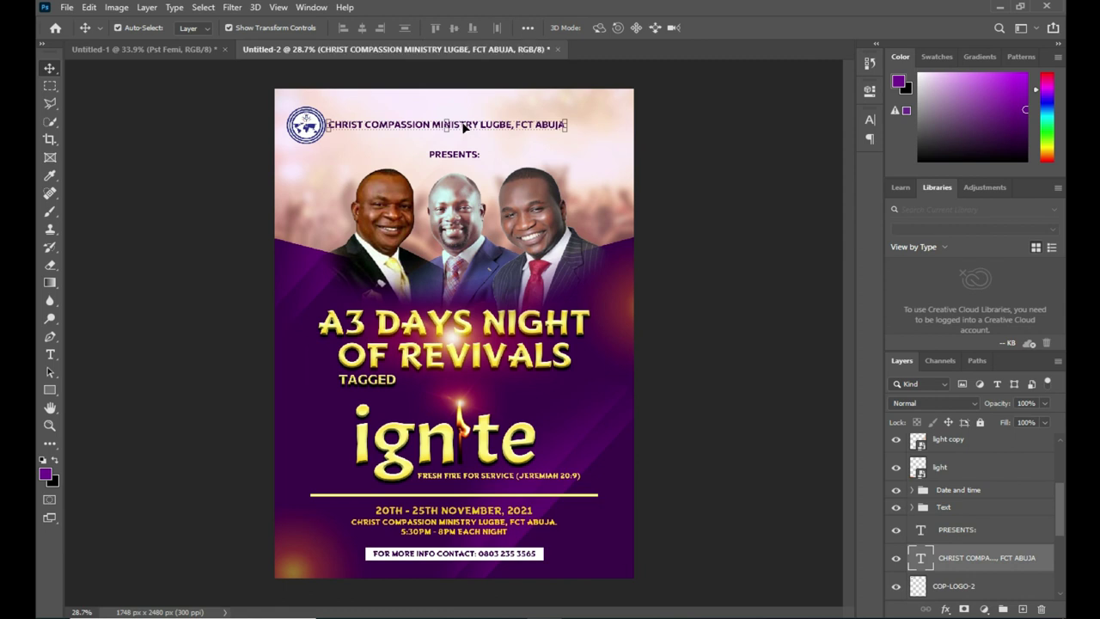
left_click(310, 136)
right_click(941, 515)
Give the COP-LOGO-2 logo a Drop Shadow with distance 7, spread 4% and size 6
key("Escape")
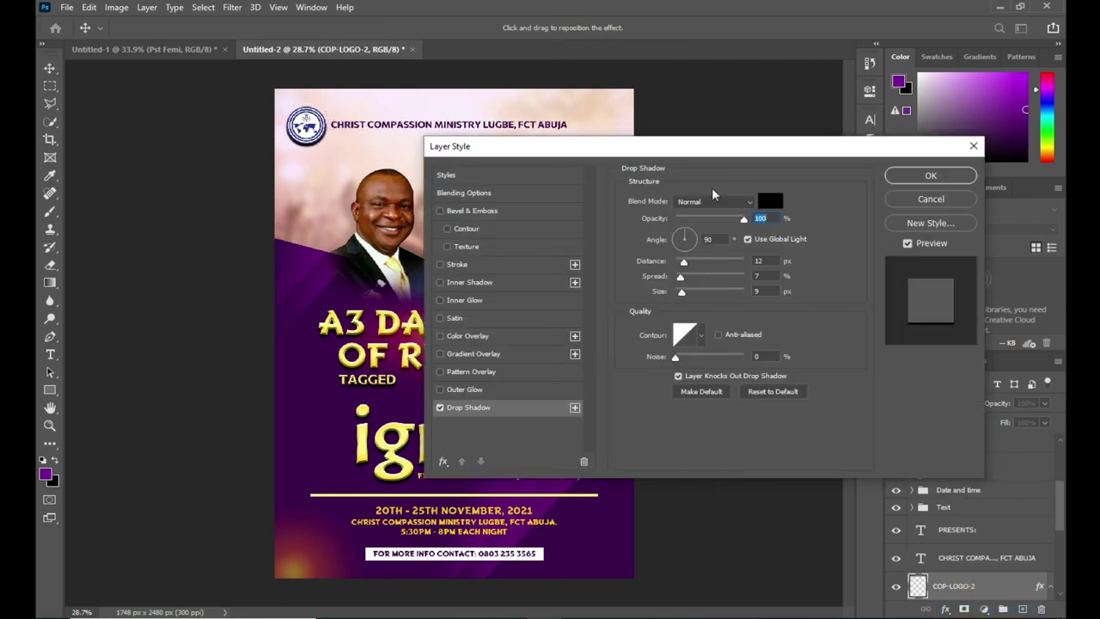
left_click(681, 262)
left_click_drag(682, 276, 685, 293)
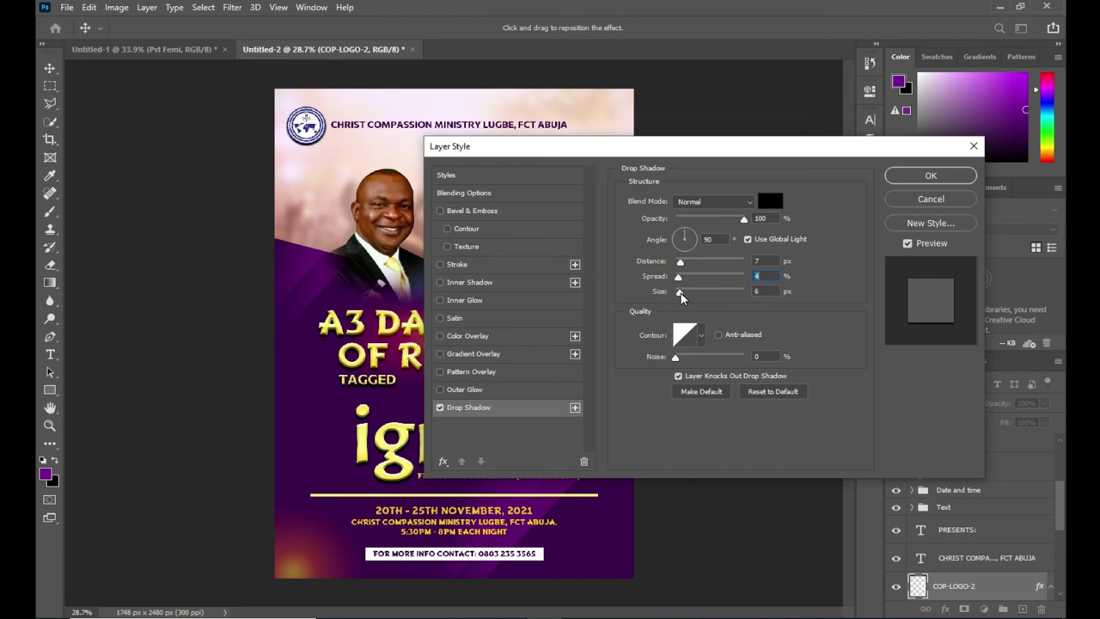
left_click(931, 175)
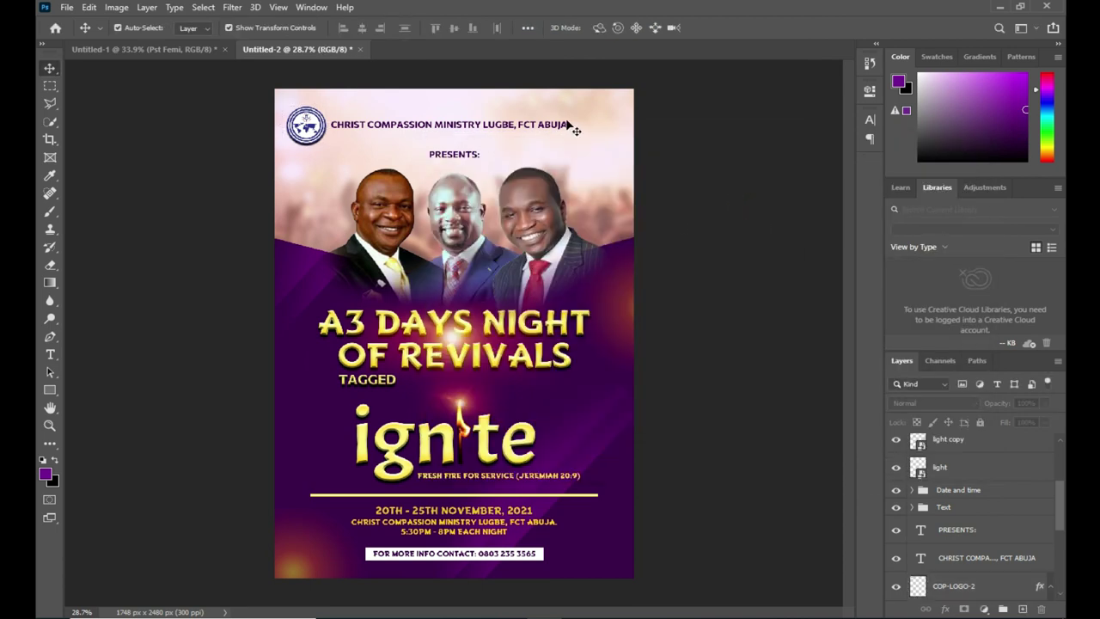
scroll(575, 128, "up", 1)
left_click(454, 143)
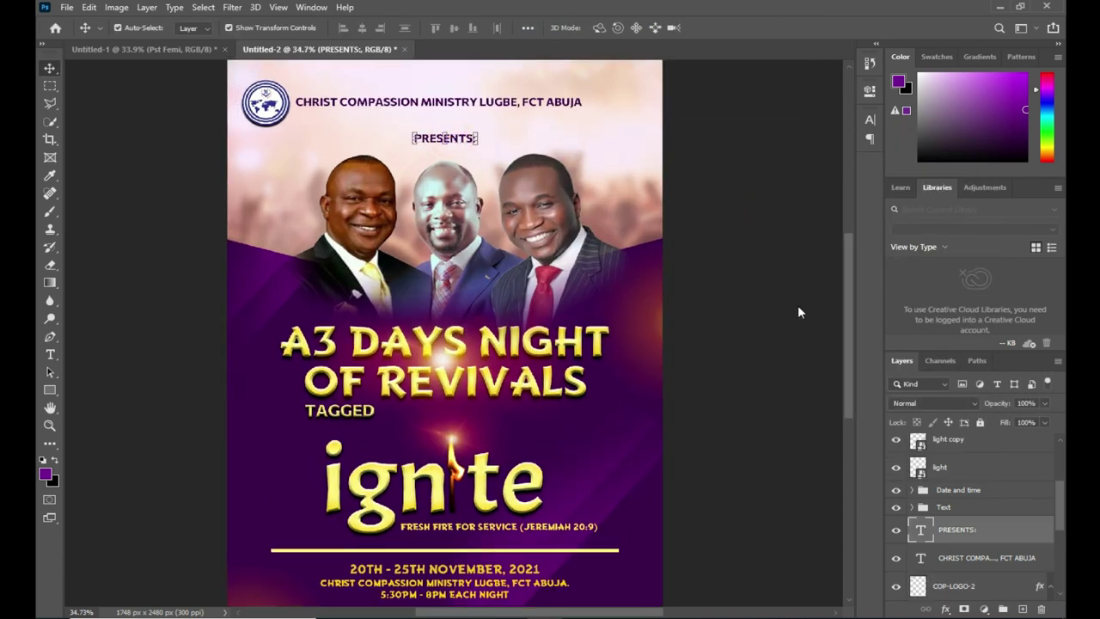
left_click(946, 610)
left_click(980, 600)
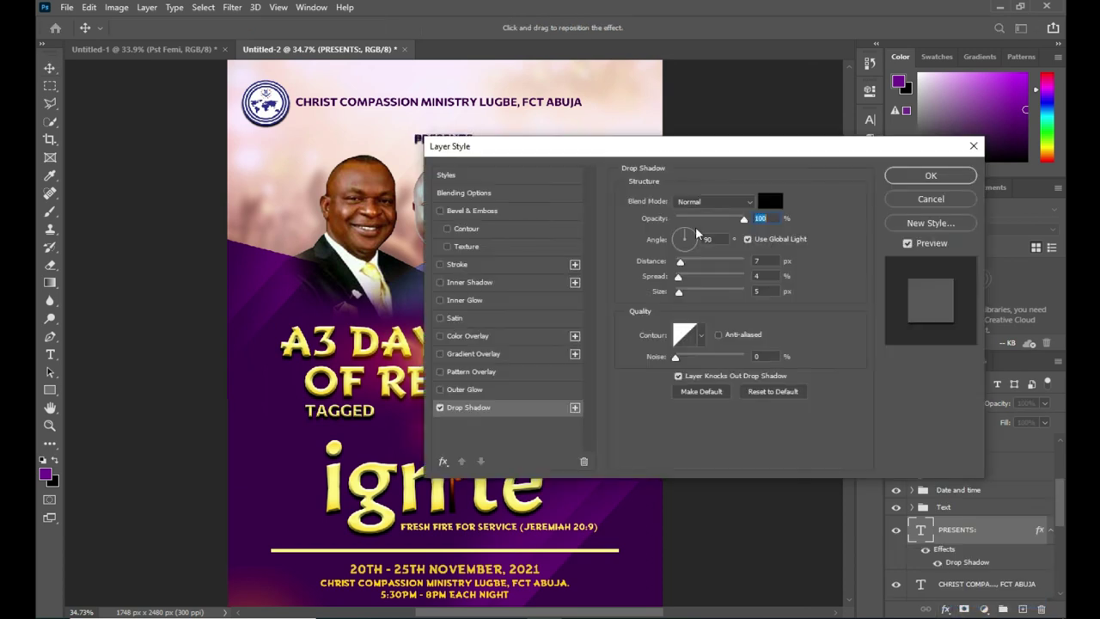
left_click_drag(658, 147, 852, 202)
mouse_move(874, 315)
left_mouse_down()
mouse_move(869, 347)
mouse_move(872, 333)
left_mouse_up()
left_click(869, 345)
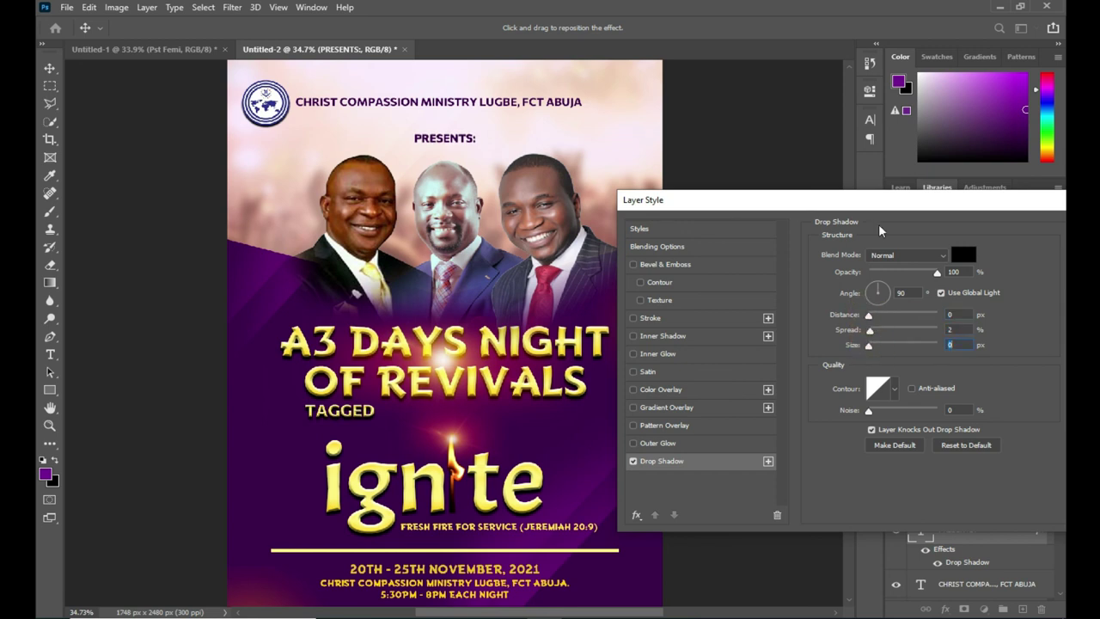
left_click_drag(877, 199, 654, 198)
left_click(924, 248)
scroll(710, 198, "down", 2)
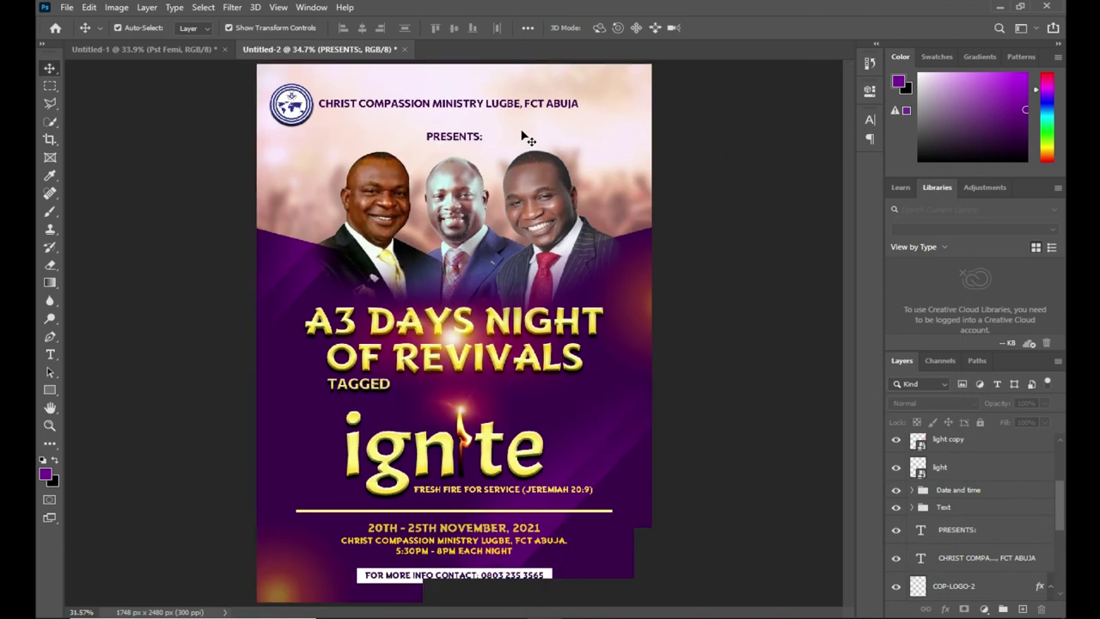
scroll(718, 257, "down", 2)
scroll(962, 486, "up", 2)
left_click(957, 552)
scroll(967, 507, "up", 2)
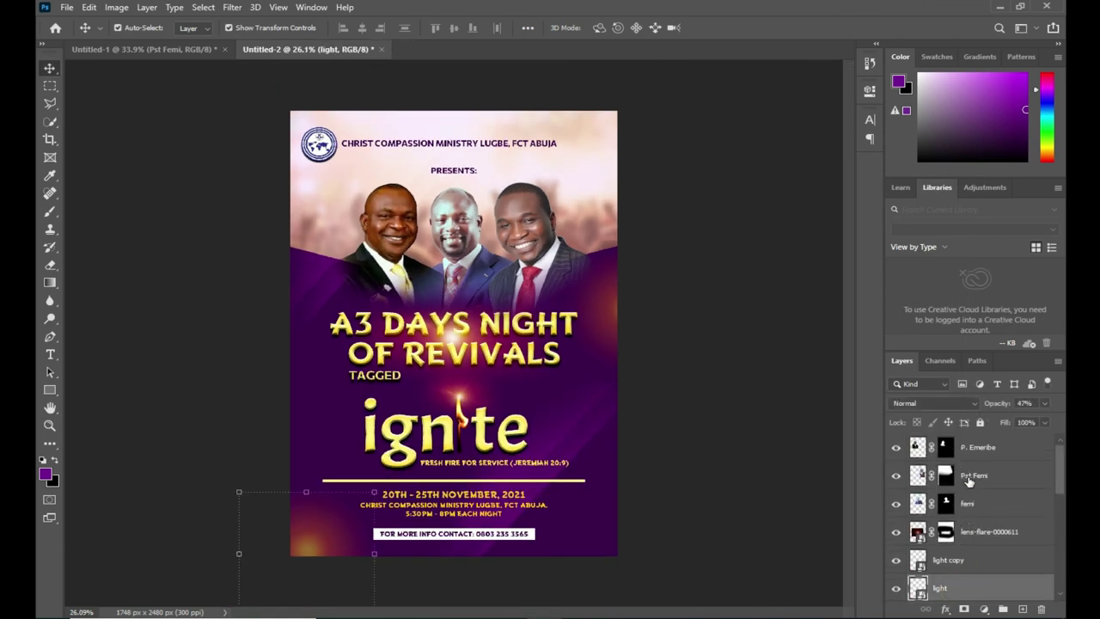
left_click(987, 449, "shift")
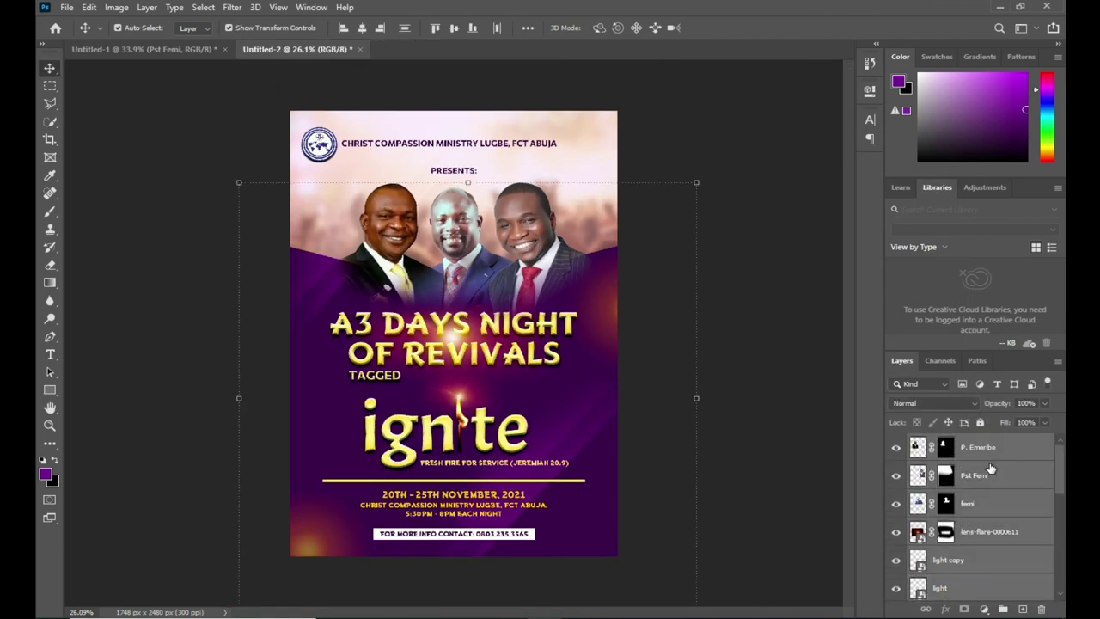
key("ctrl+g")
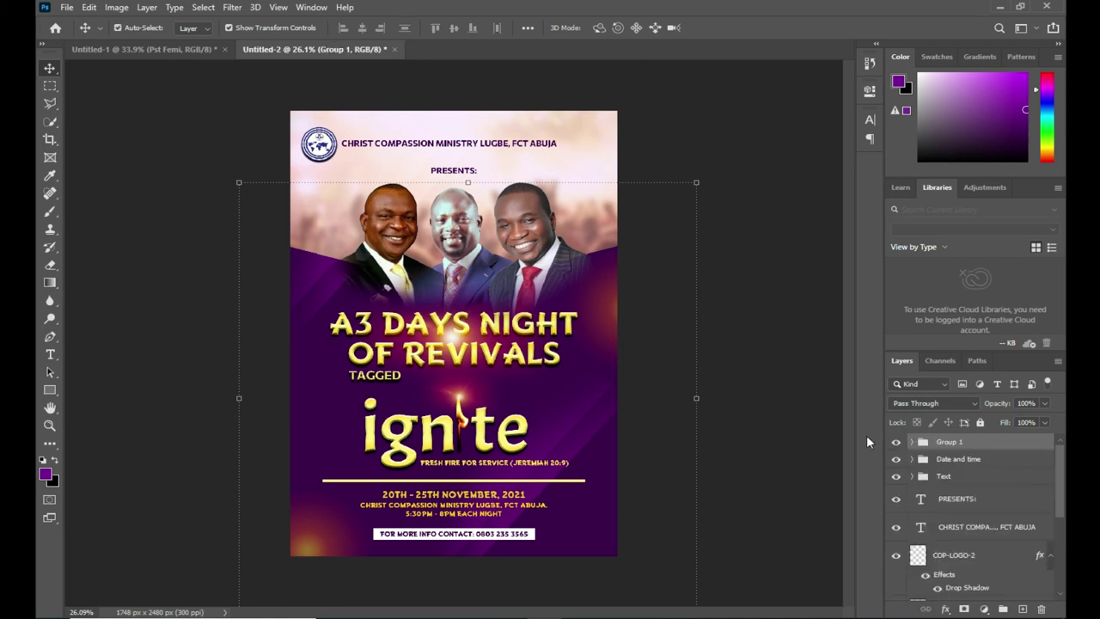
Group COP-LOGO-2, the background layers, ministry name and PRESENTS: into Group 2
left_click(976, 501)
scroll(976, 506, "down", 2)
scroll(974, 509, "down", 2)
scroll(974, 513, "down", 1)
left_click(980, 568)
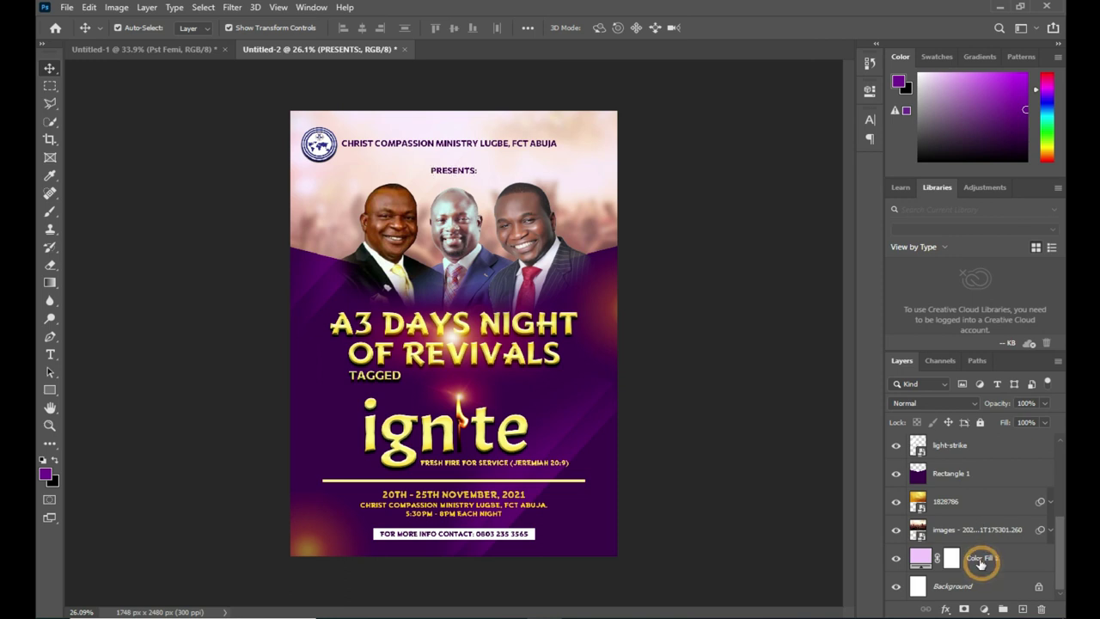
scroll(980, 541, "up", 3)
left_click(1050, 496)
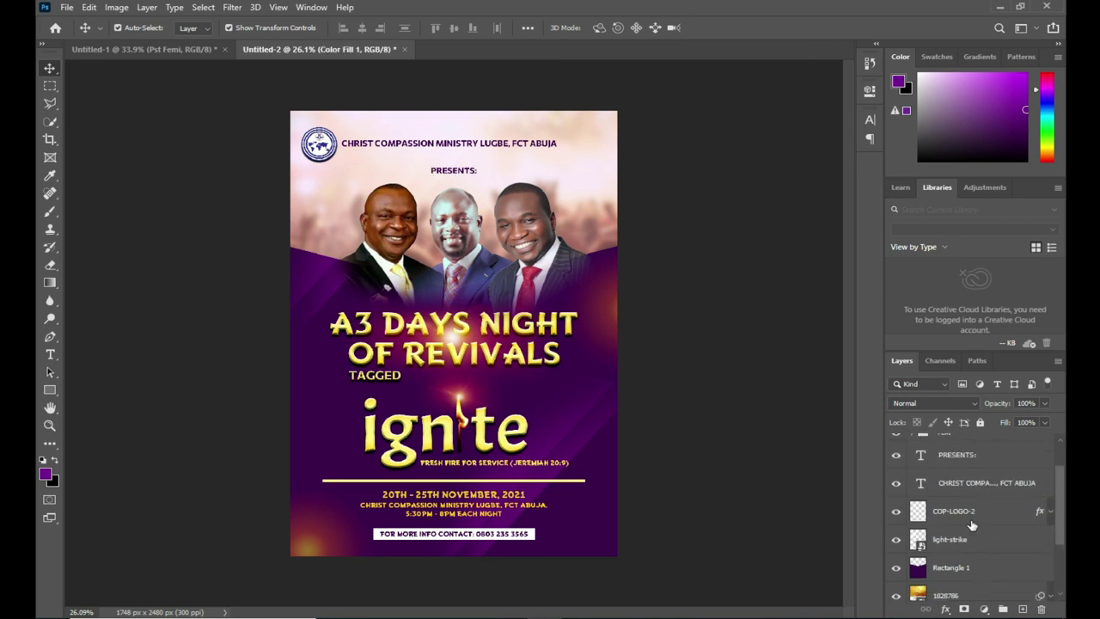
left_click(961, 516, "shift")
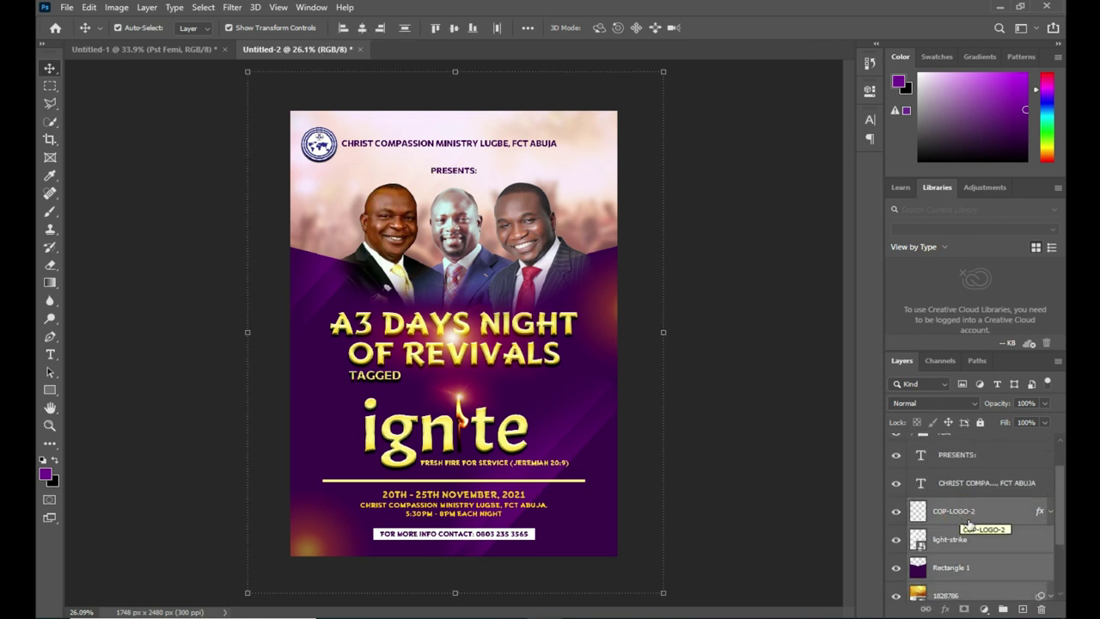
scroll(954, 490, "up", 1)
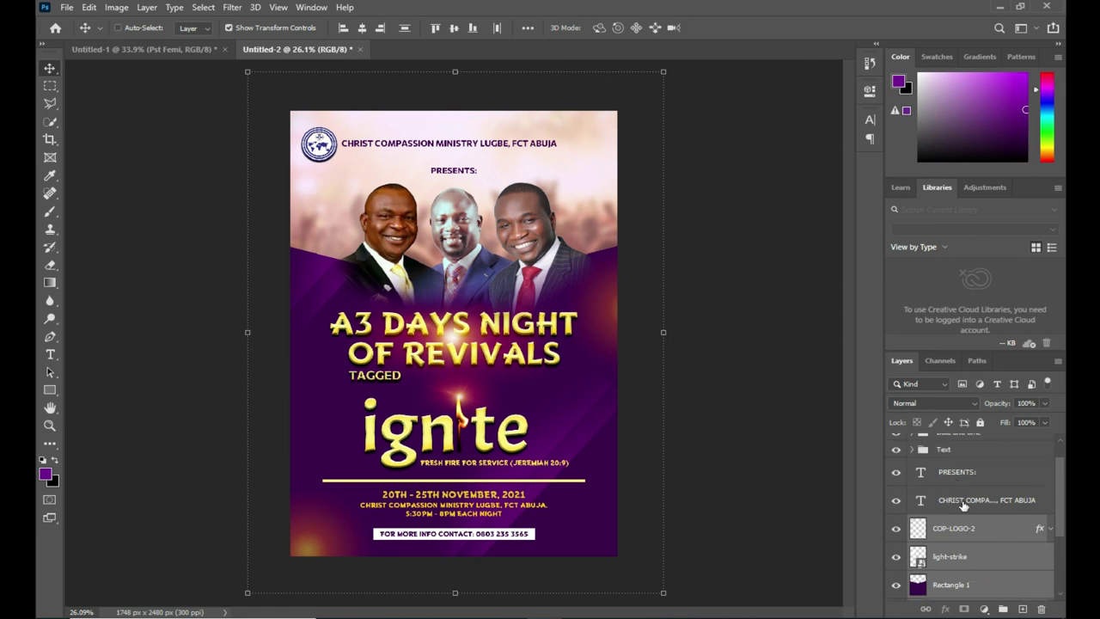
left_click(959, 500, "shift")
left_click(960, 471, "shift")
key("ctrl+g")
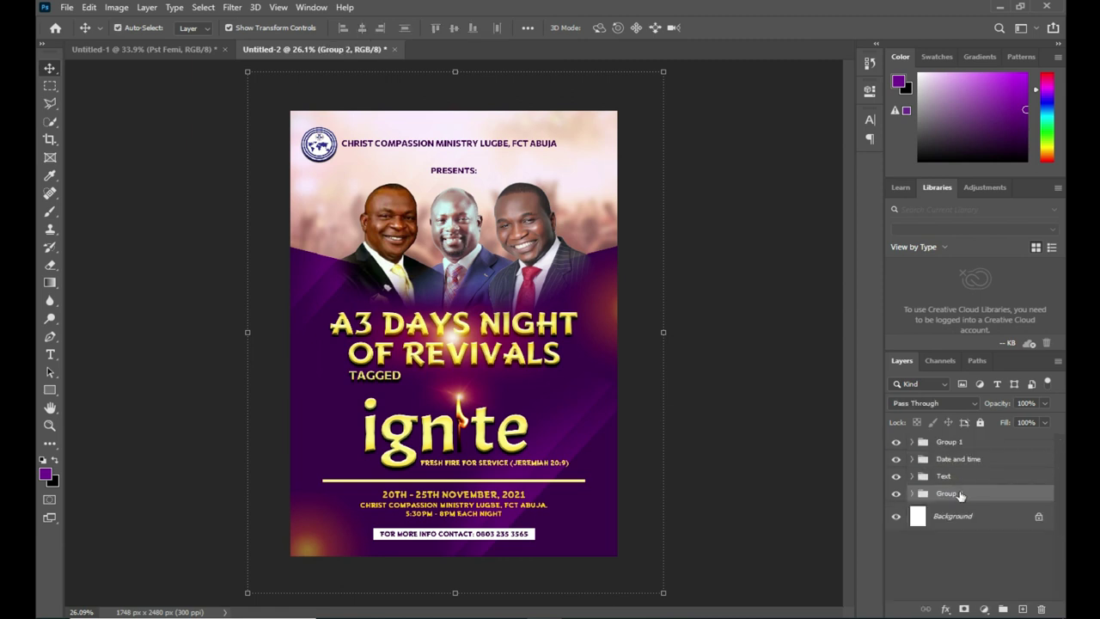
left_click(770, 471)
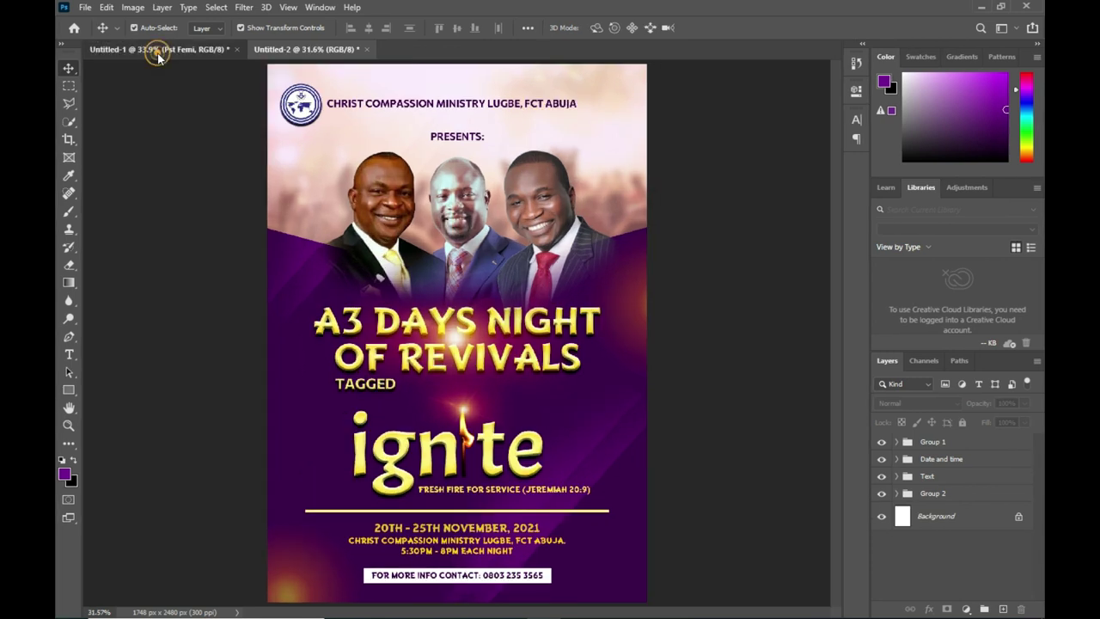
Bring the purple brush stroke from the other document into the flyer
left_click(151, 49)
left_click_drag(360, 265, 398, 217)
mouse_move(400, 275)
left_mouse_down()
mouse_move(384, 280)
mouse_move(388, 293)
left_mouse_up()
scroll(384, 280, "up", 3)
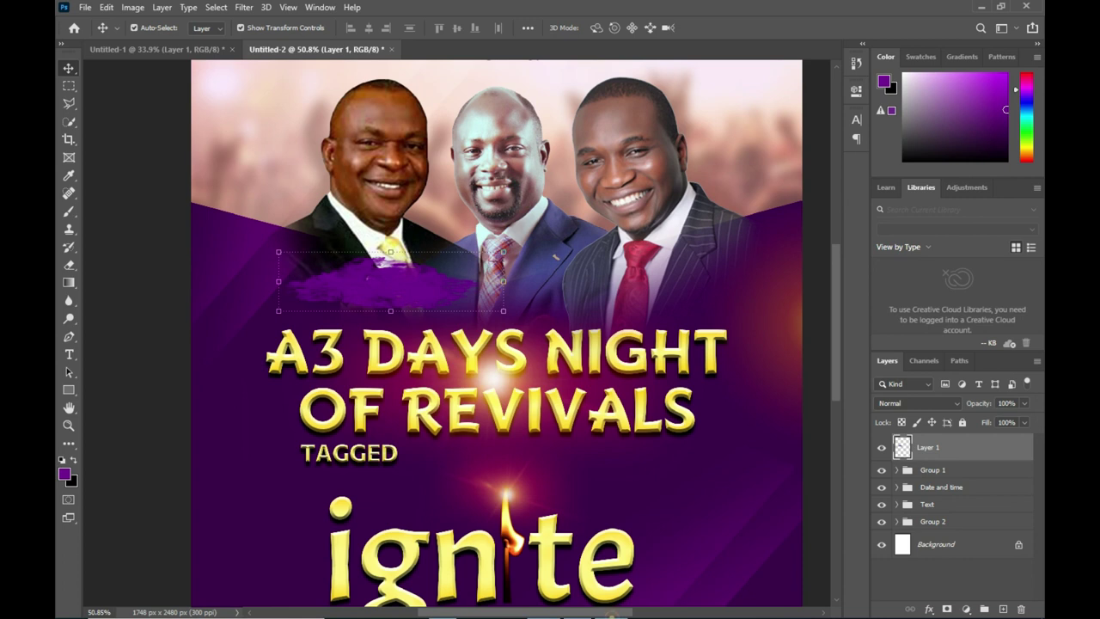
Copy the first pastor's name from the notes and paste it as a text layer
left_click(612, 612)
left_click_drag(318, 458, 224, 458)
right_click(234, 460)
left_click(278, 290)
left_click(874, 117)
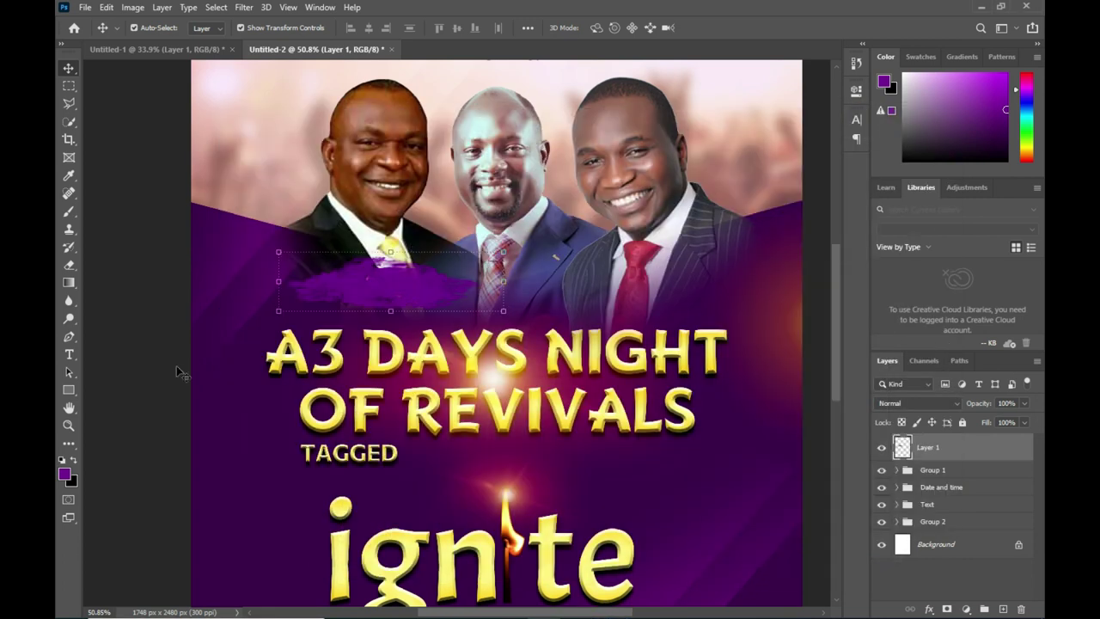
left_click(68, 353)
left_click(208, 260)
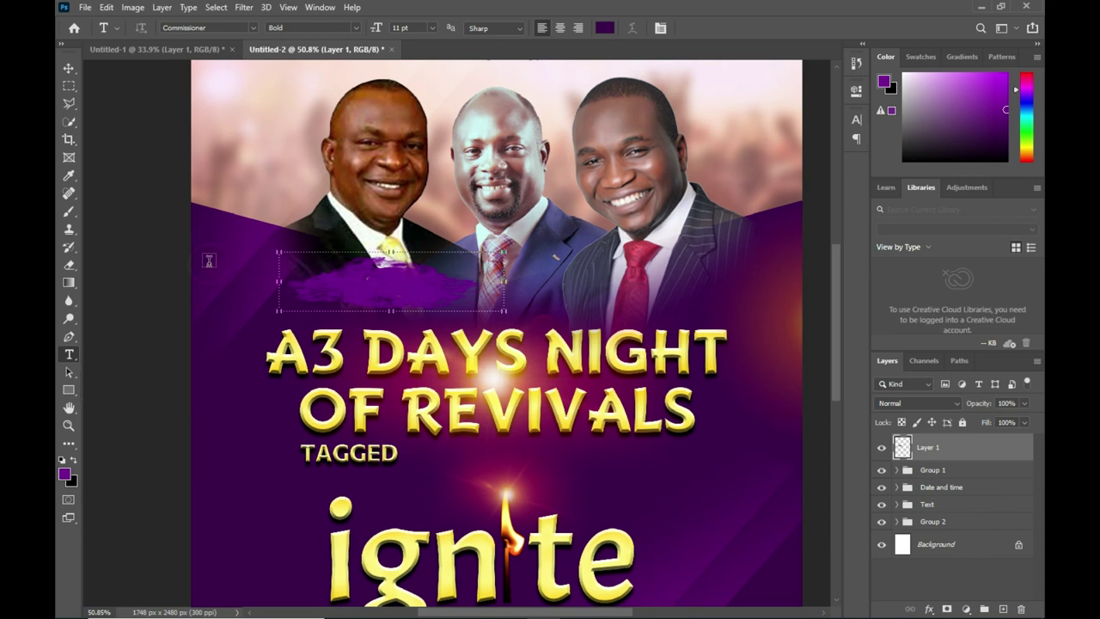
left_click(207, 258)
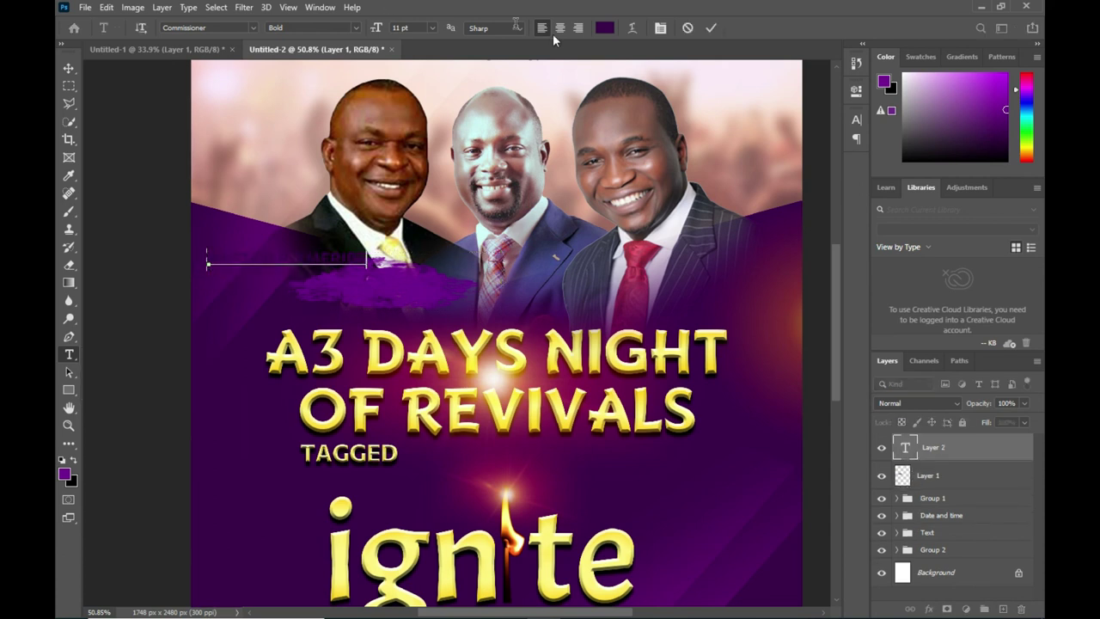
key("ctrl+v")
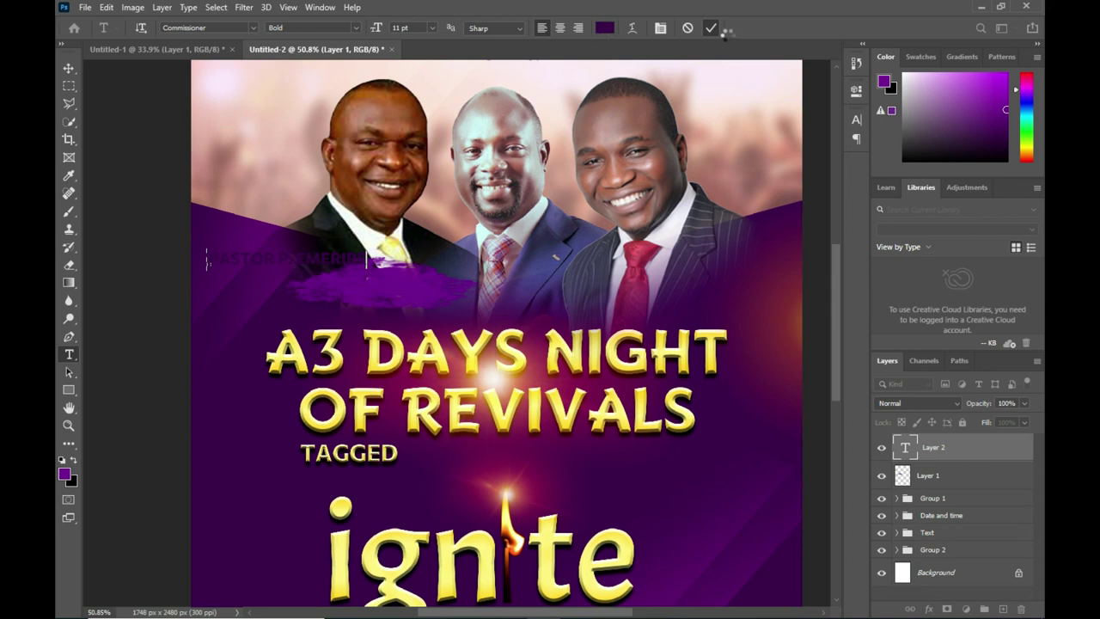
Colour the name ffffff, scale it to about 62% and place it on the purple banner
left_click(604, 28)
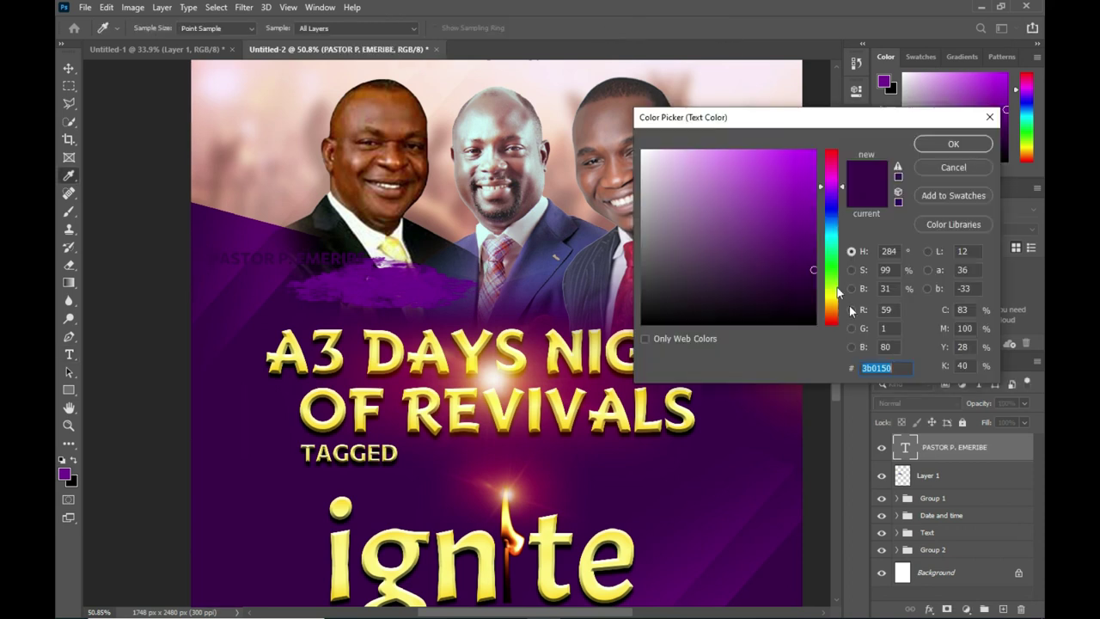
type("ffffff")
left_click(961, 145)
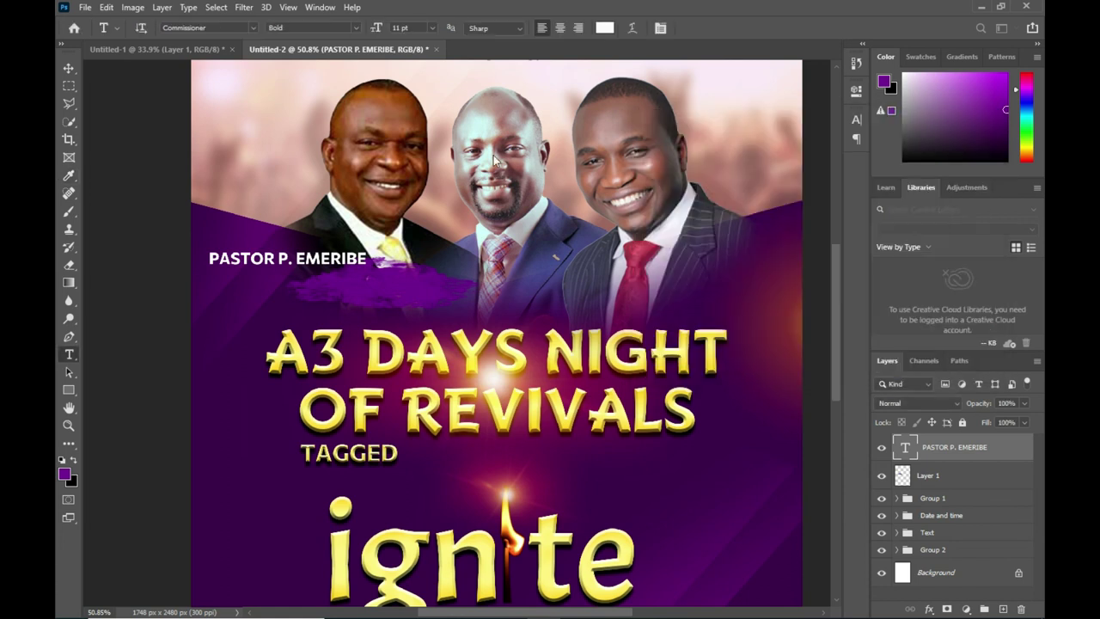
key("v")
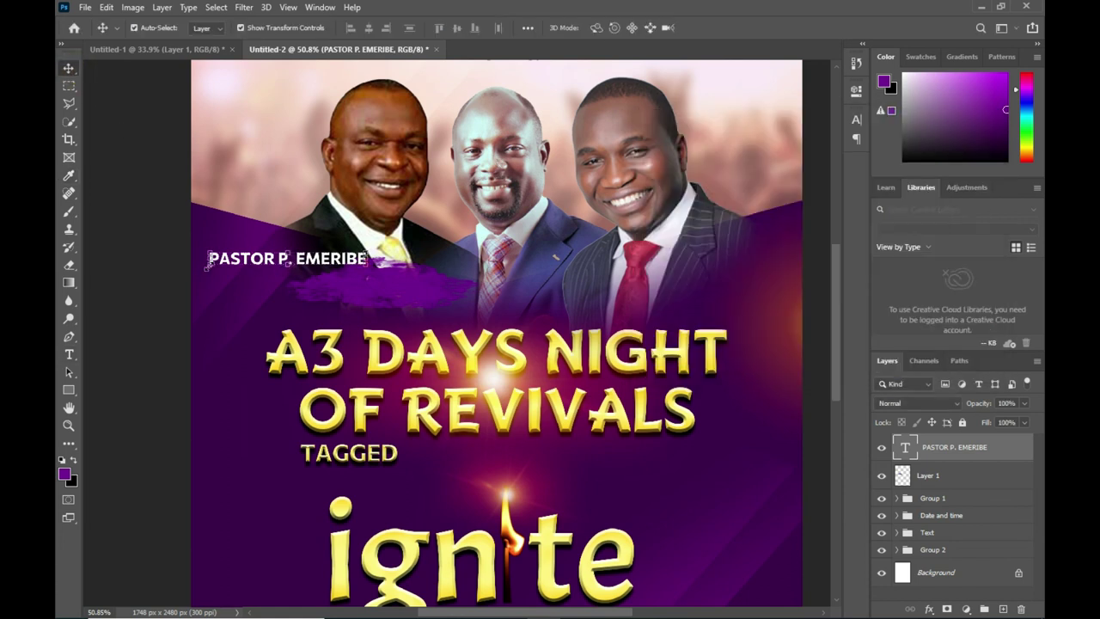
key("ctrl+t")
left_click_drag(206, 266, 268, 263)
left_click_drag(402, 300, 456, 330)
key("Return")
Duplicate the name caption and banner and move the copy under the middle portrait
left_click(932, 464, "shift")
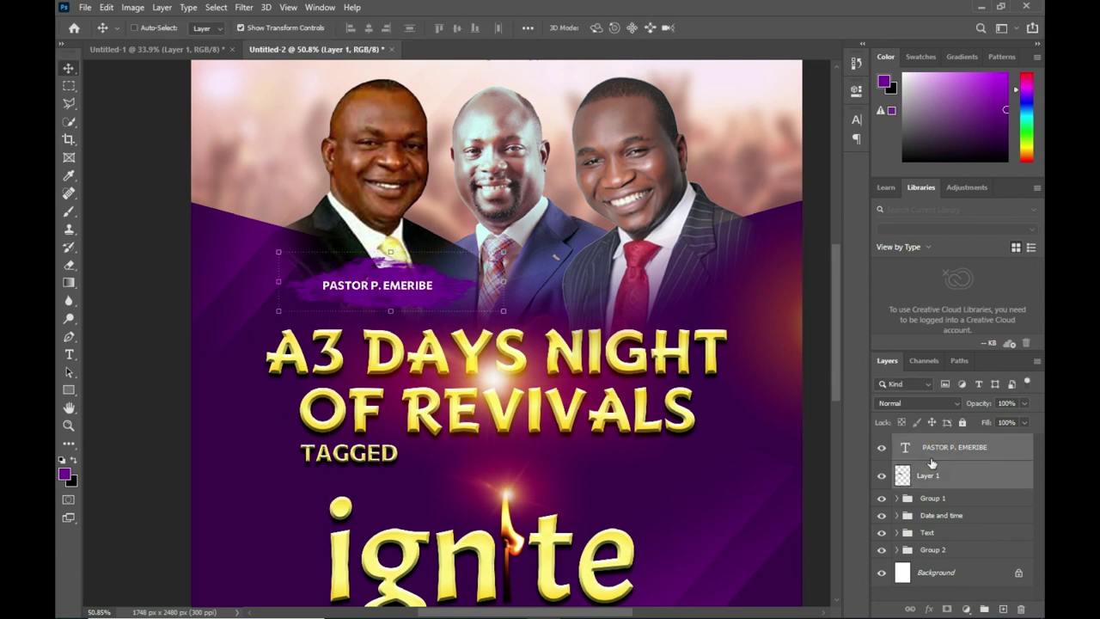
key("ctrl+j")
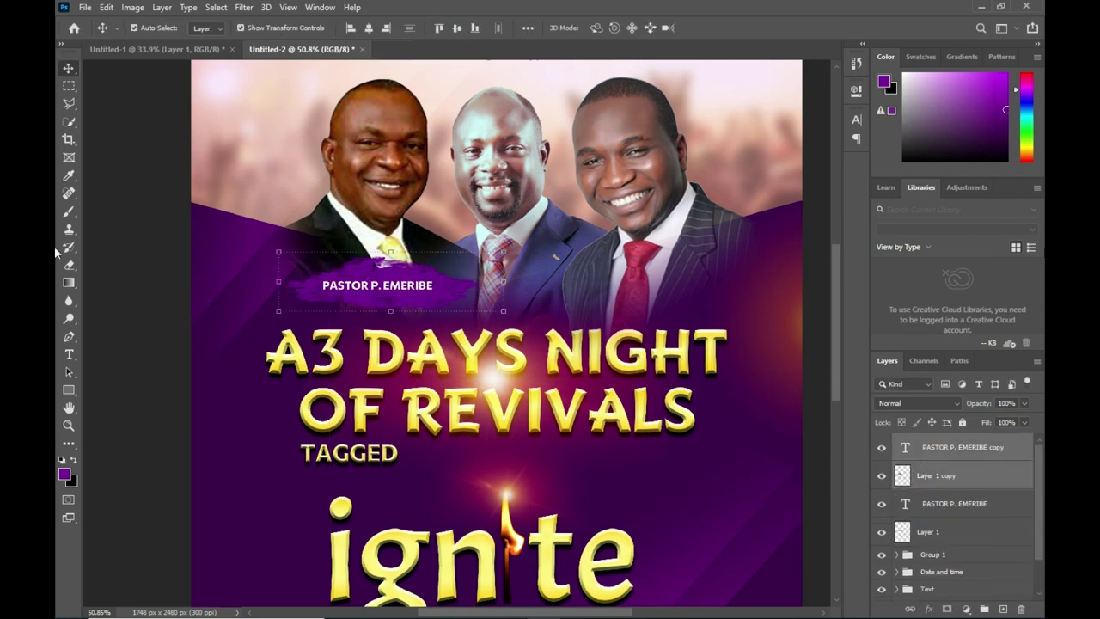
key("ctrl+t")
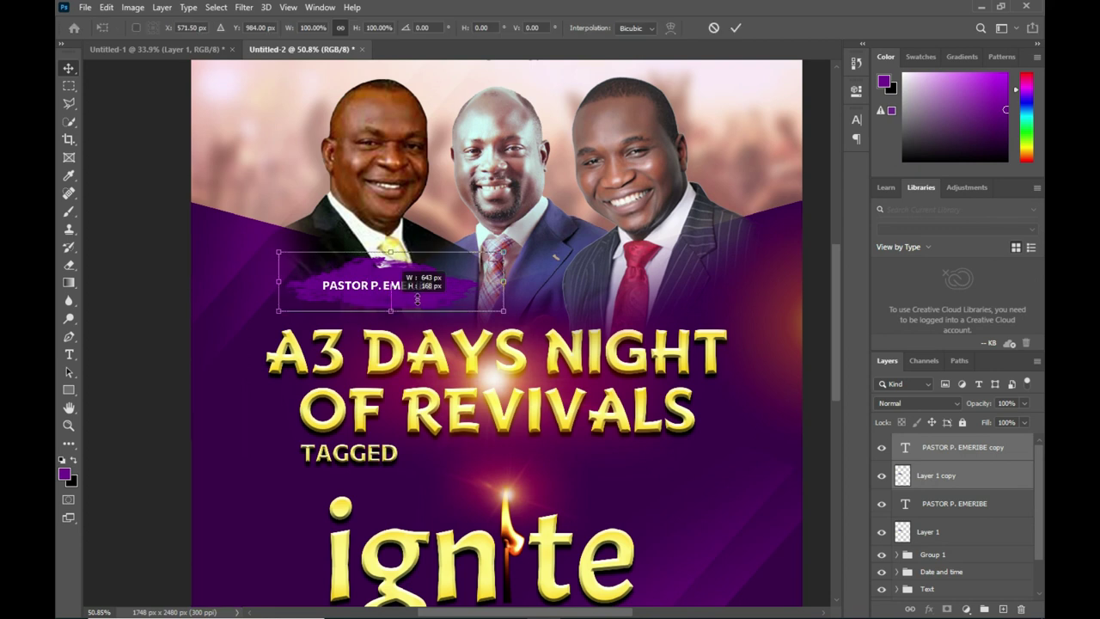
mouse_move(395, 296)
left_mouse_down()
mouse_move(557, 302)
mouse_move(569, 323)
left_mouse_up()
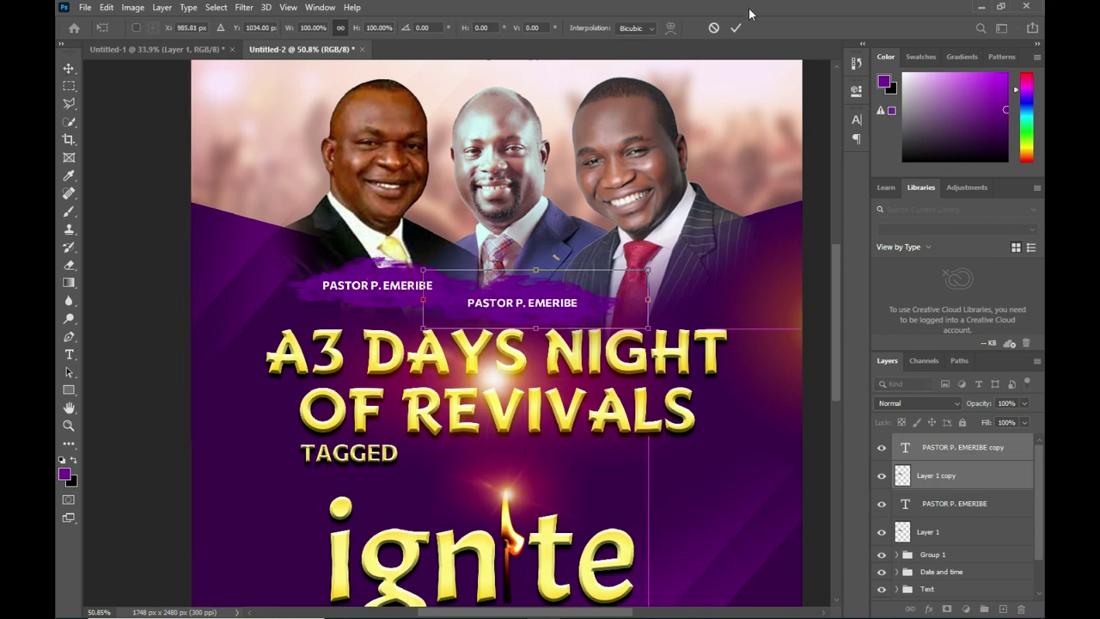
key("Return")
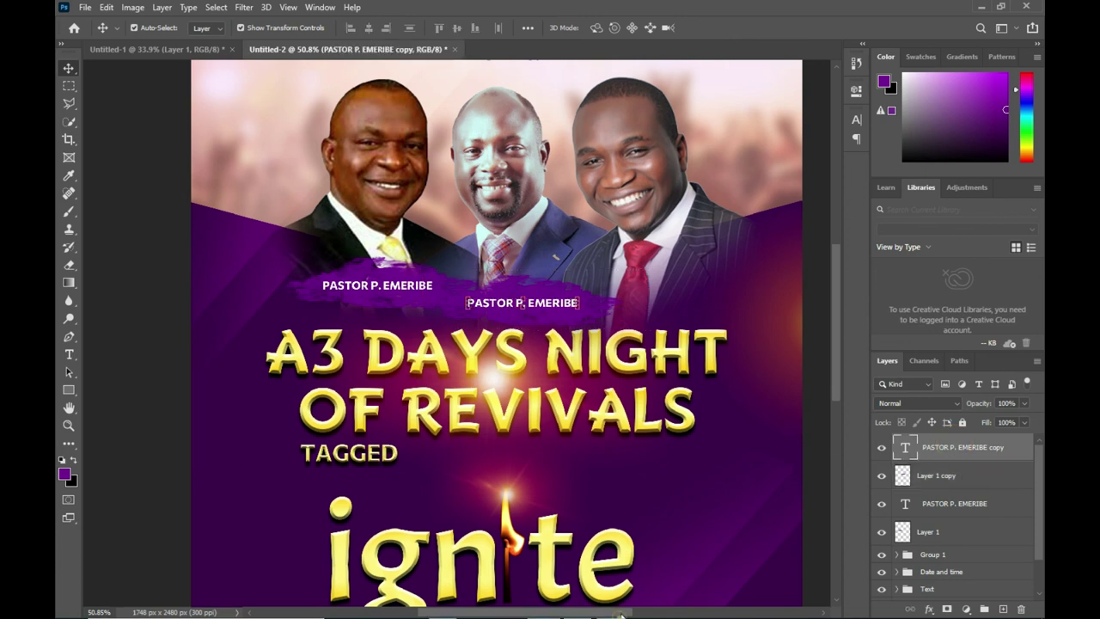
Replace the copied caption's text with the second pastor's name from the notes
left_click(550, 616)
left_click_drag(290, 471, 225, 471)
right_click(255, 474)
left_click(283, 300)
left_click(874, 118)
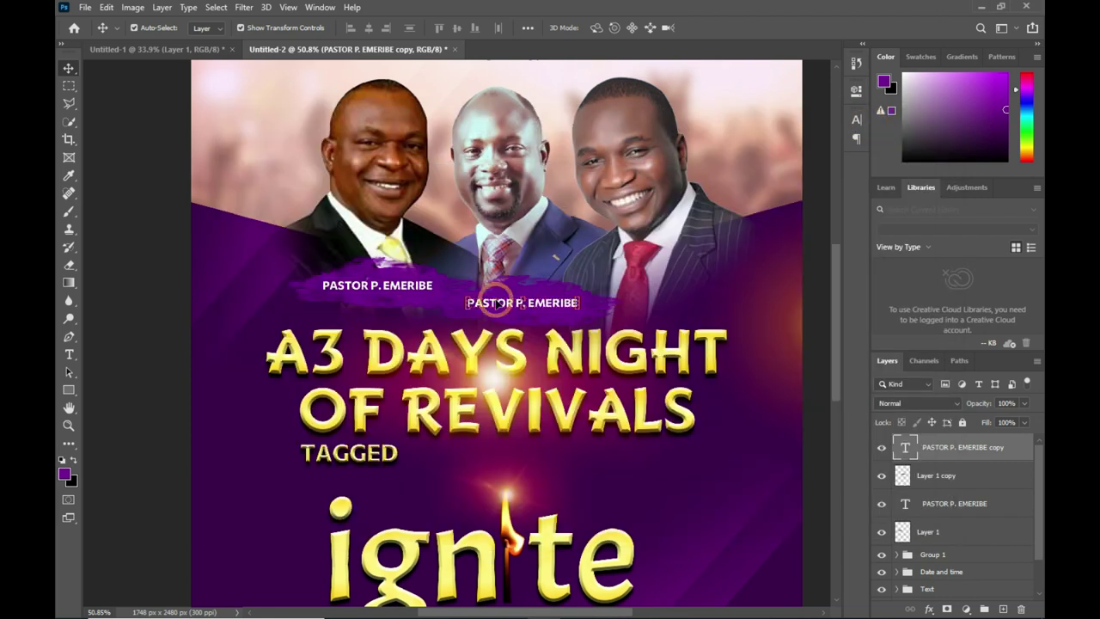
double_click(506, 303)
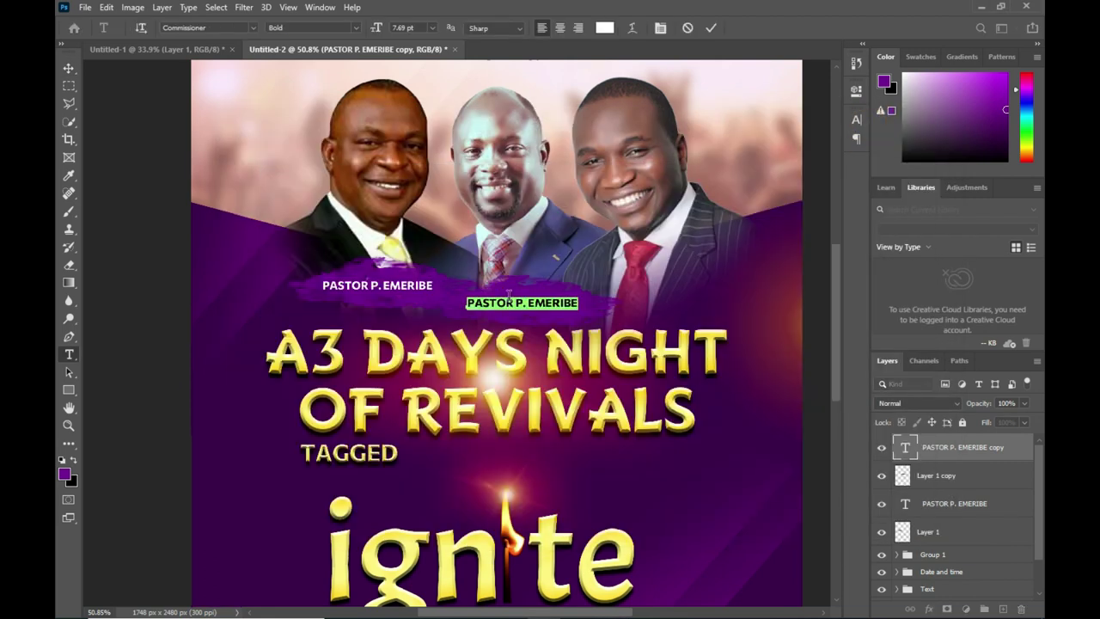
key("ctrl+v")
left_click(712, 28)
key("v")
Duplicate the second name caption together with its brush-stroke banner
left_click(941, 475)
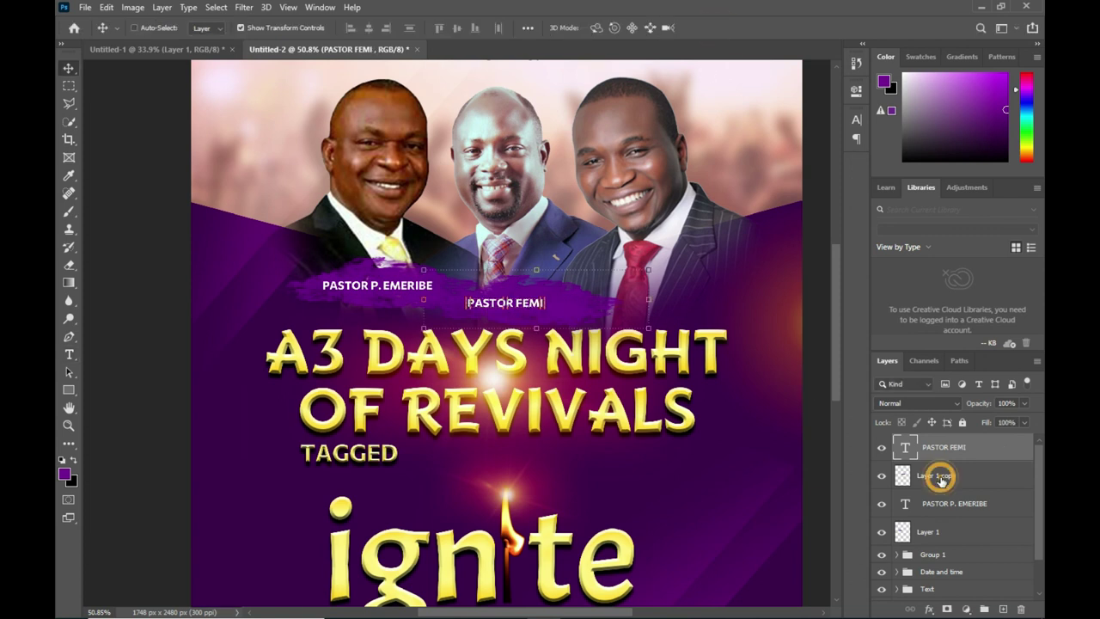
scroll(978, 503, "down", 1)
scroll(979, 503, "up", 1)
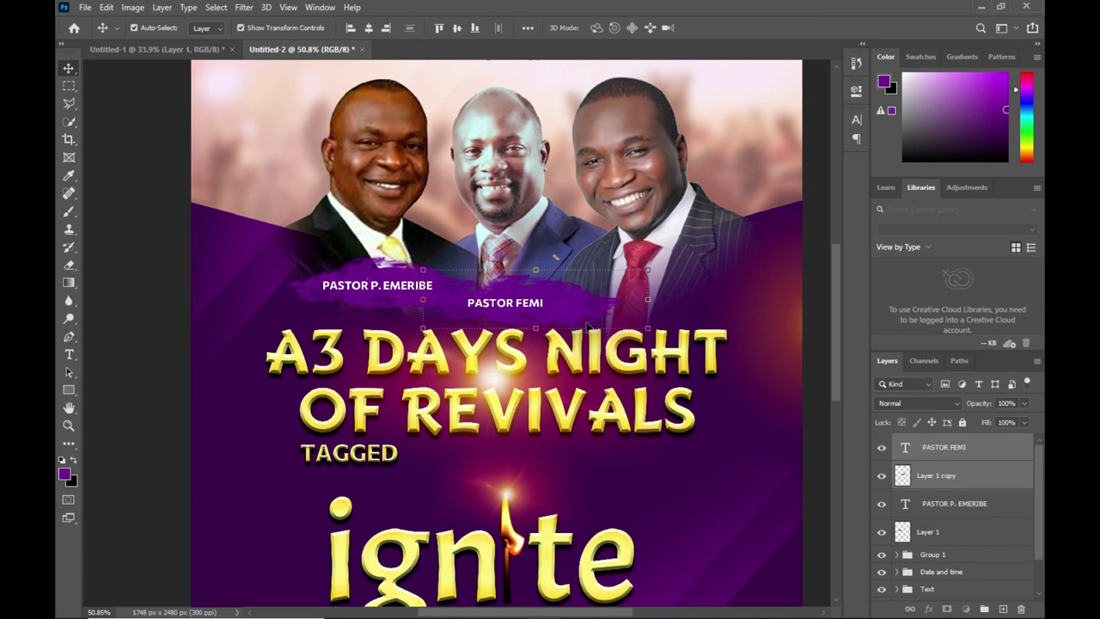
key("ctrl+j")
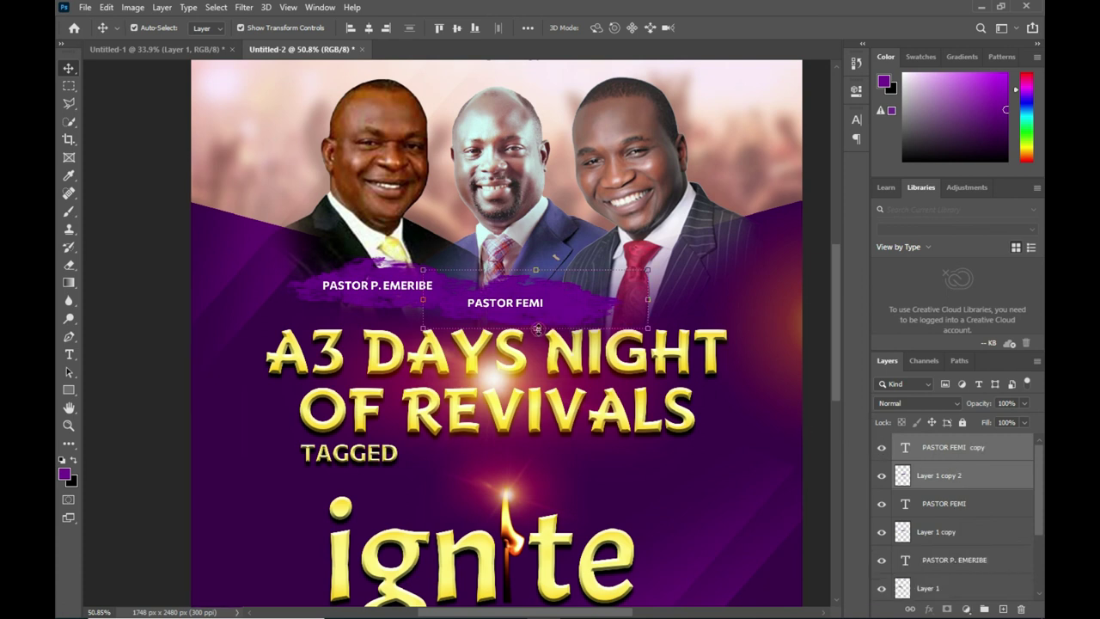
Position the copied brush-stroke banner and label in line under the right portrait
left_click_drag(538, 328, 710, 295)
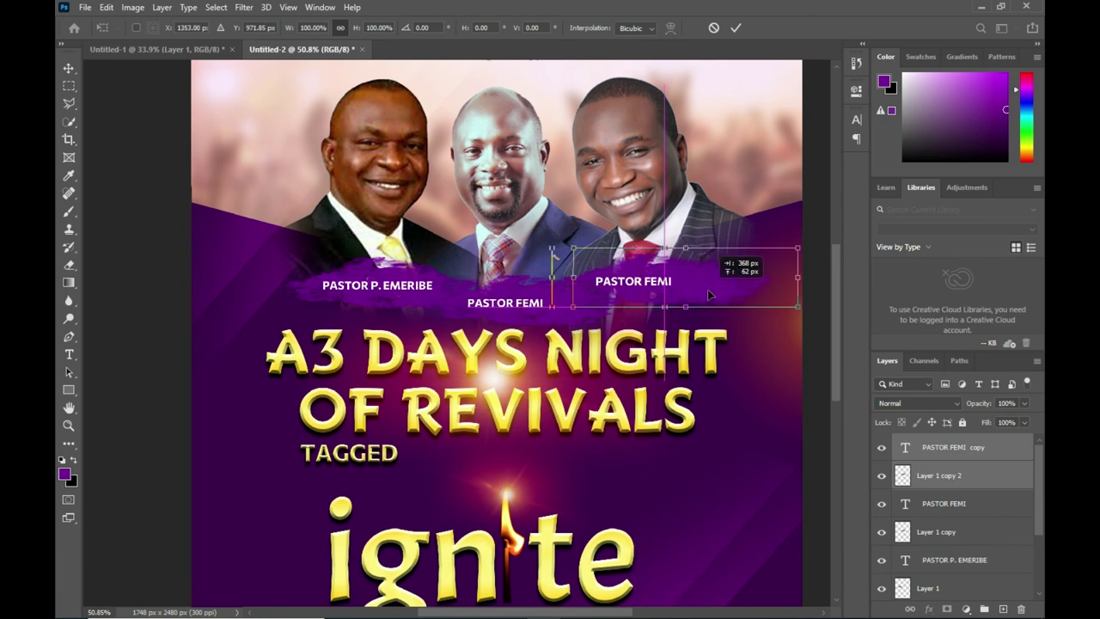
left_click_drag(710, 295, 699, 299)
left_click(735, 30)
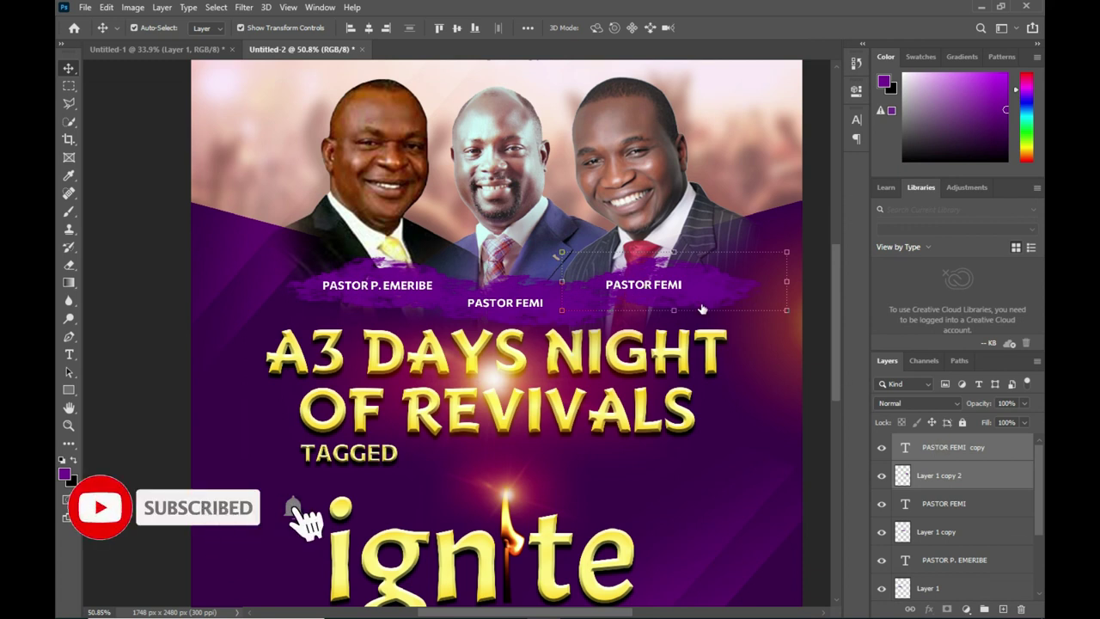
Replace the copied label with the third pastor's name from the notes, then zoom out to review
double_click(660, 287)
key("ctrl+a")
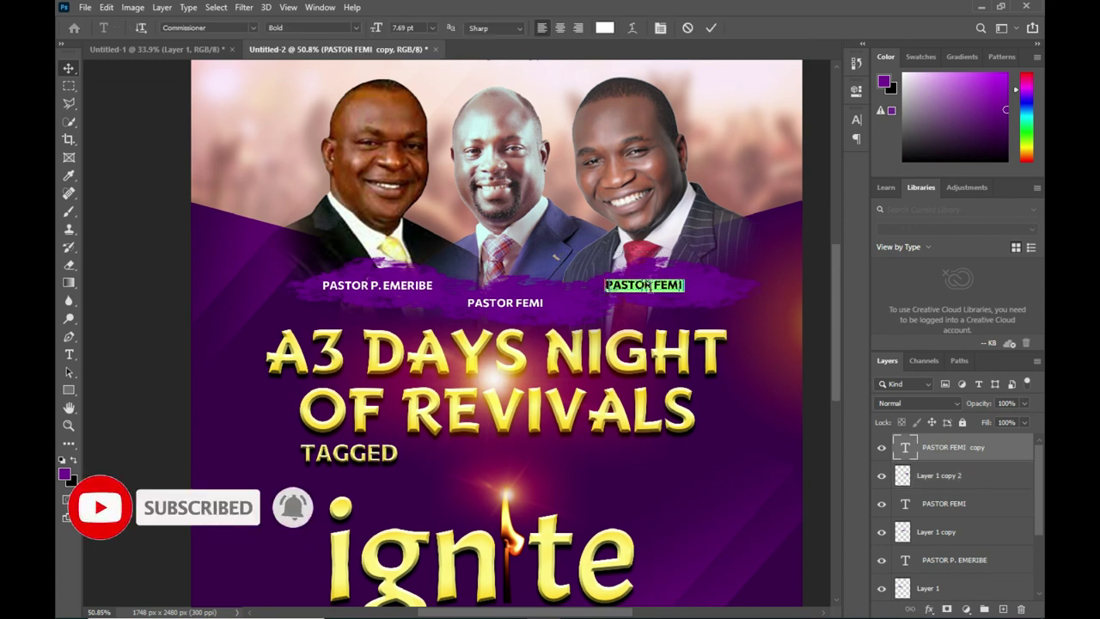
key("alt+Tab")
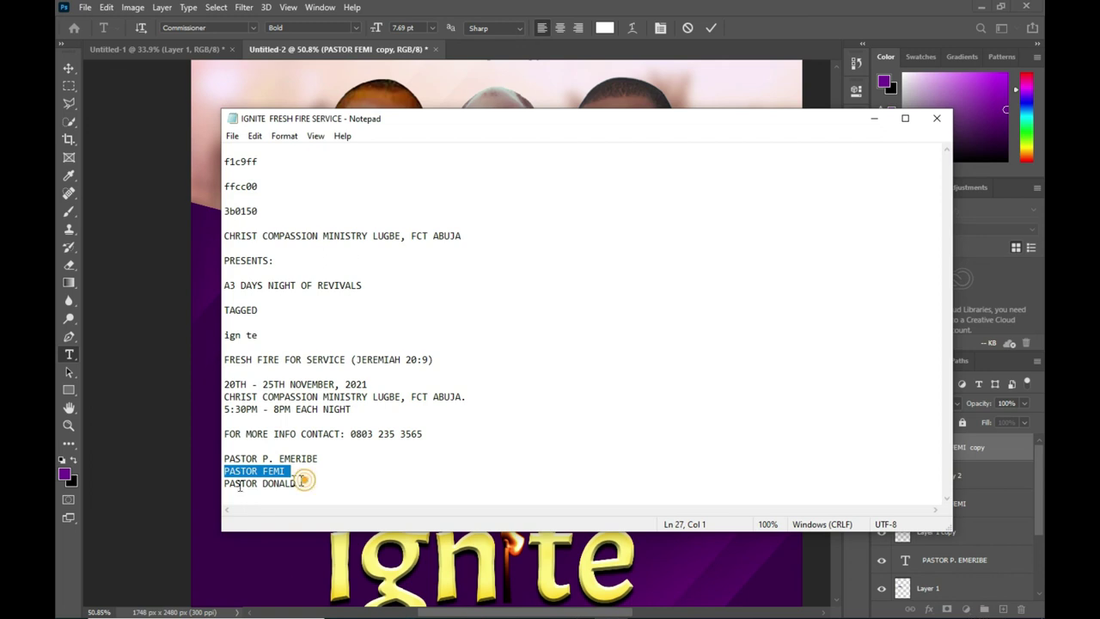
left_click_drag(299, 483, 225, 484)
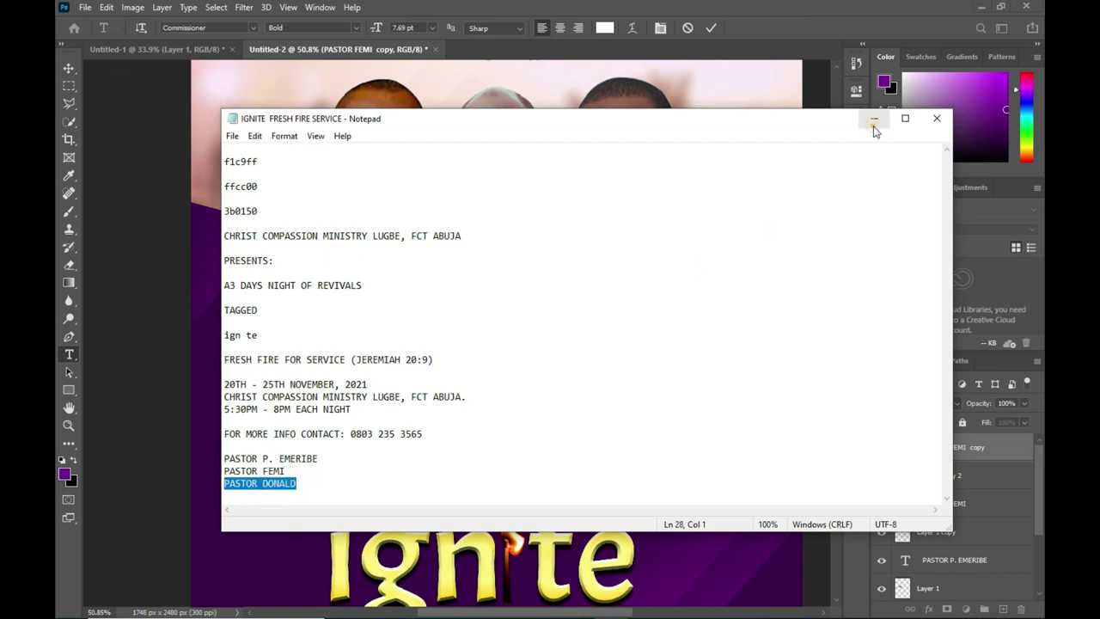
left_click(875, 118)
key("ctrl+v")
left_click(713, 28)
key("v")
key("ctrl+0")
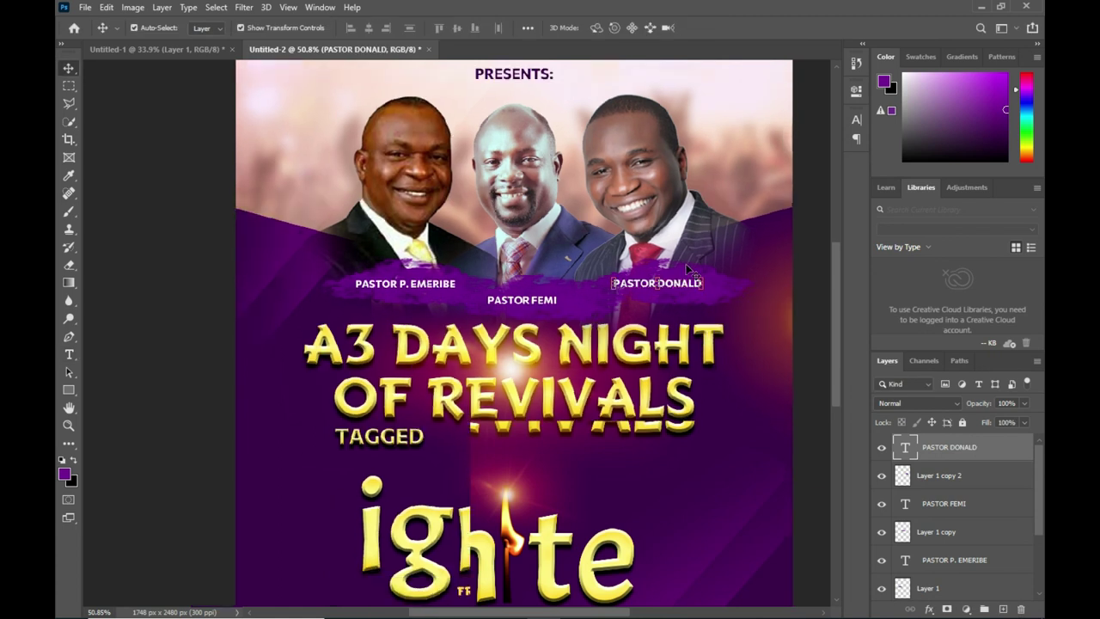
left_click(252, 259)
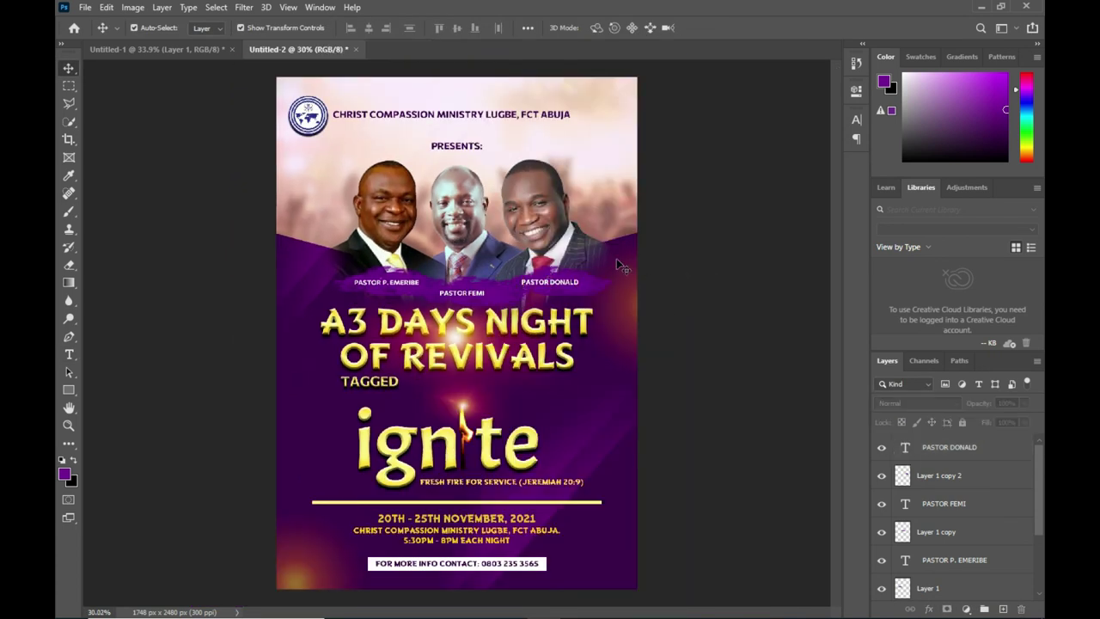